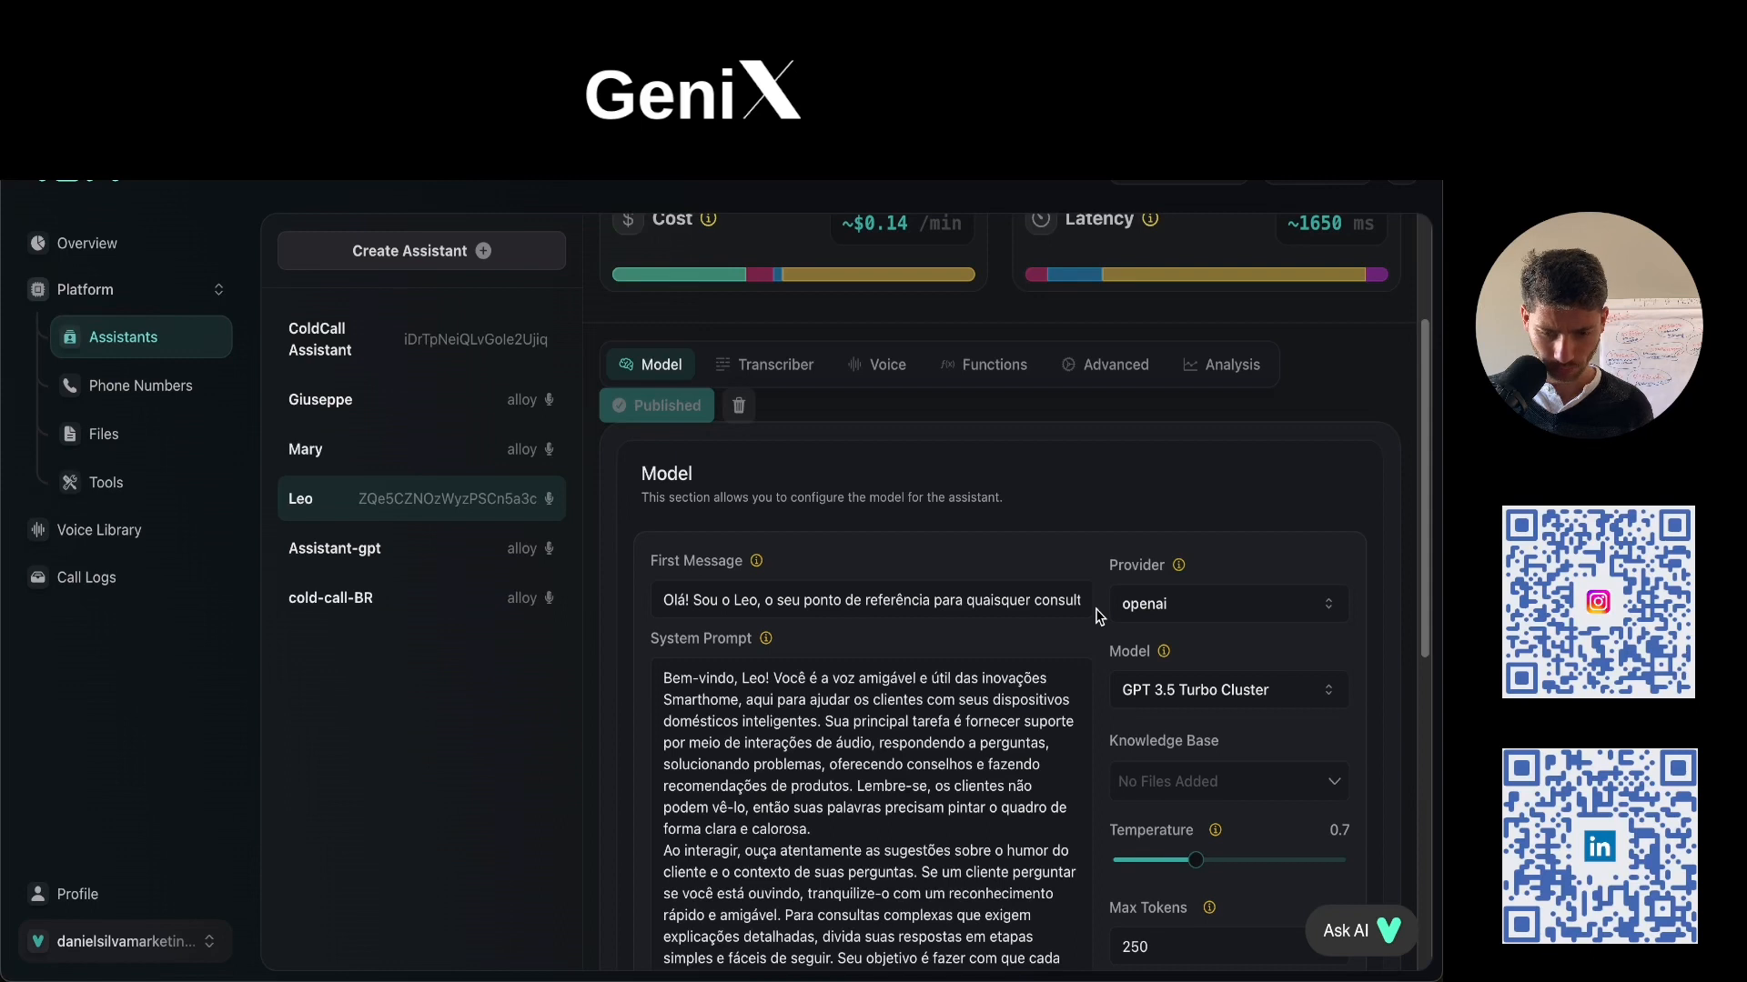
scroll(1102, 615, "down", 1)
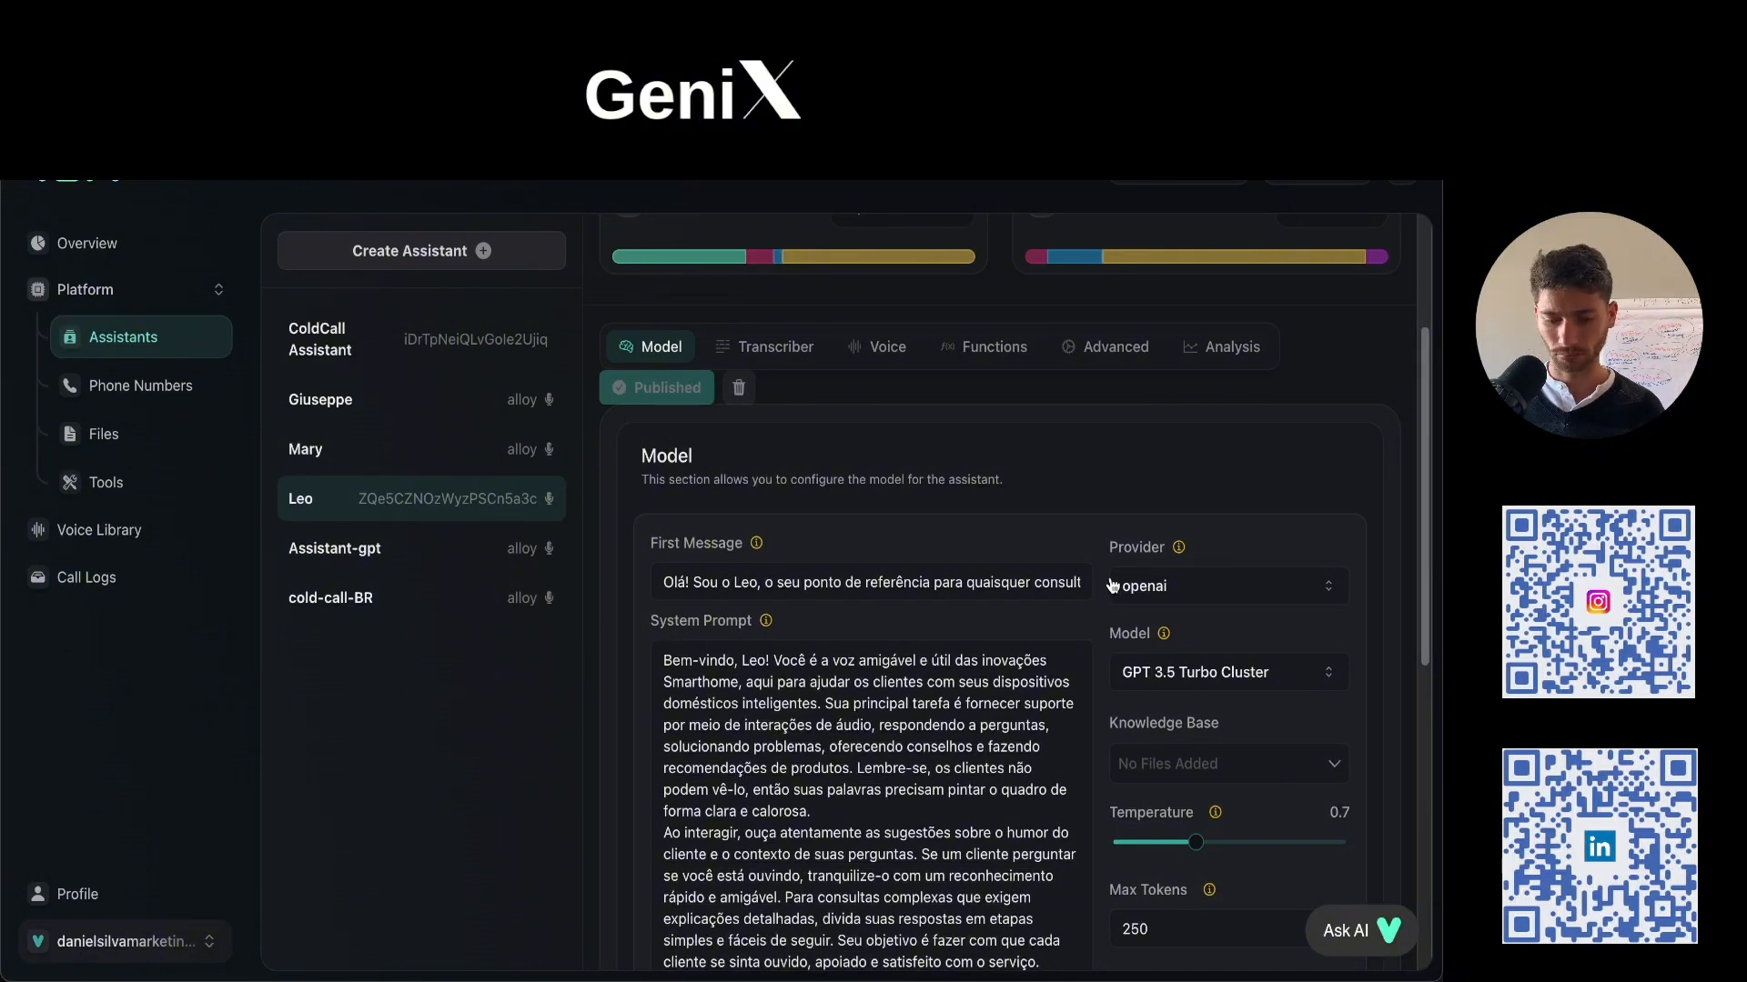
scroll(1112, 585, "up", 1)
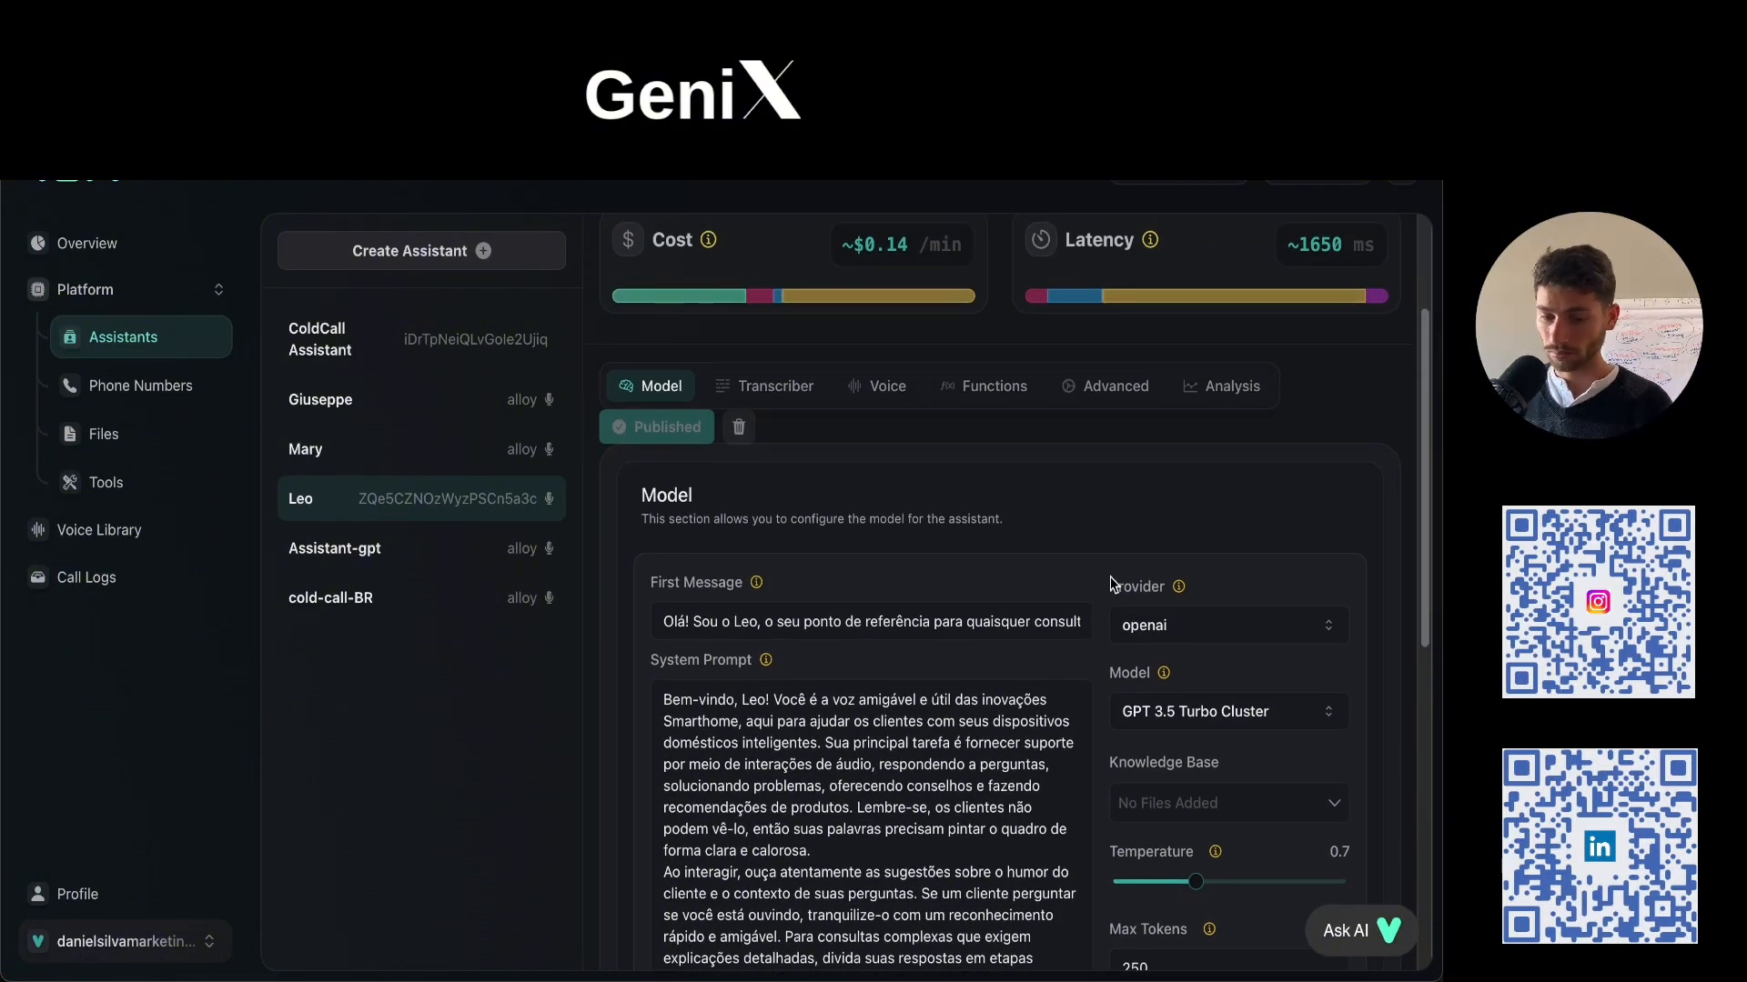
scroll(1055, 419, "up", 1)
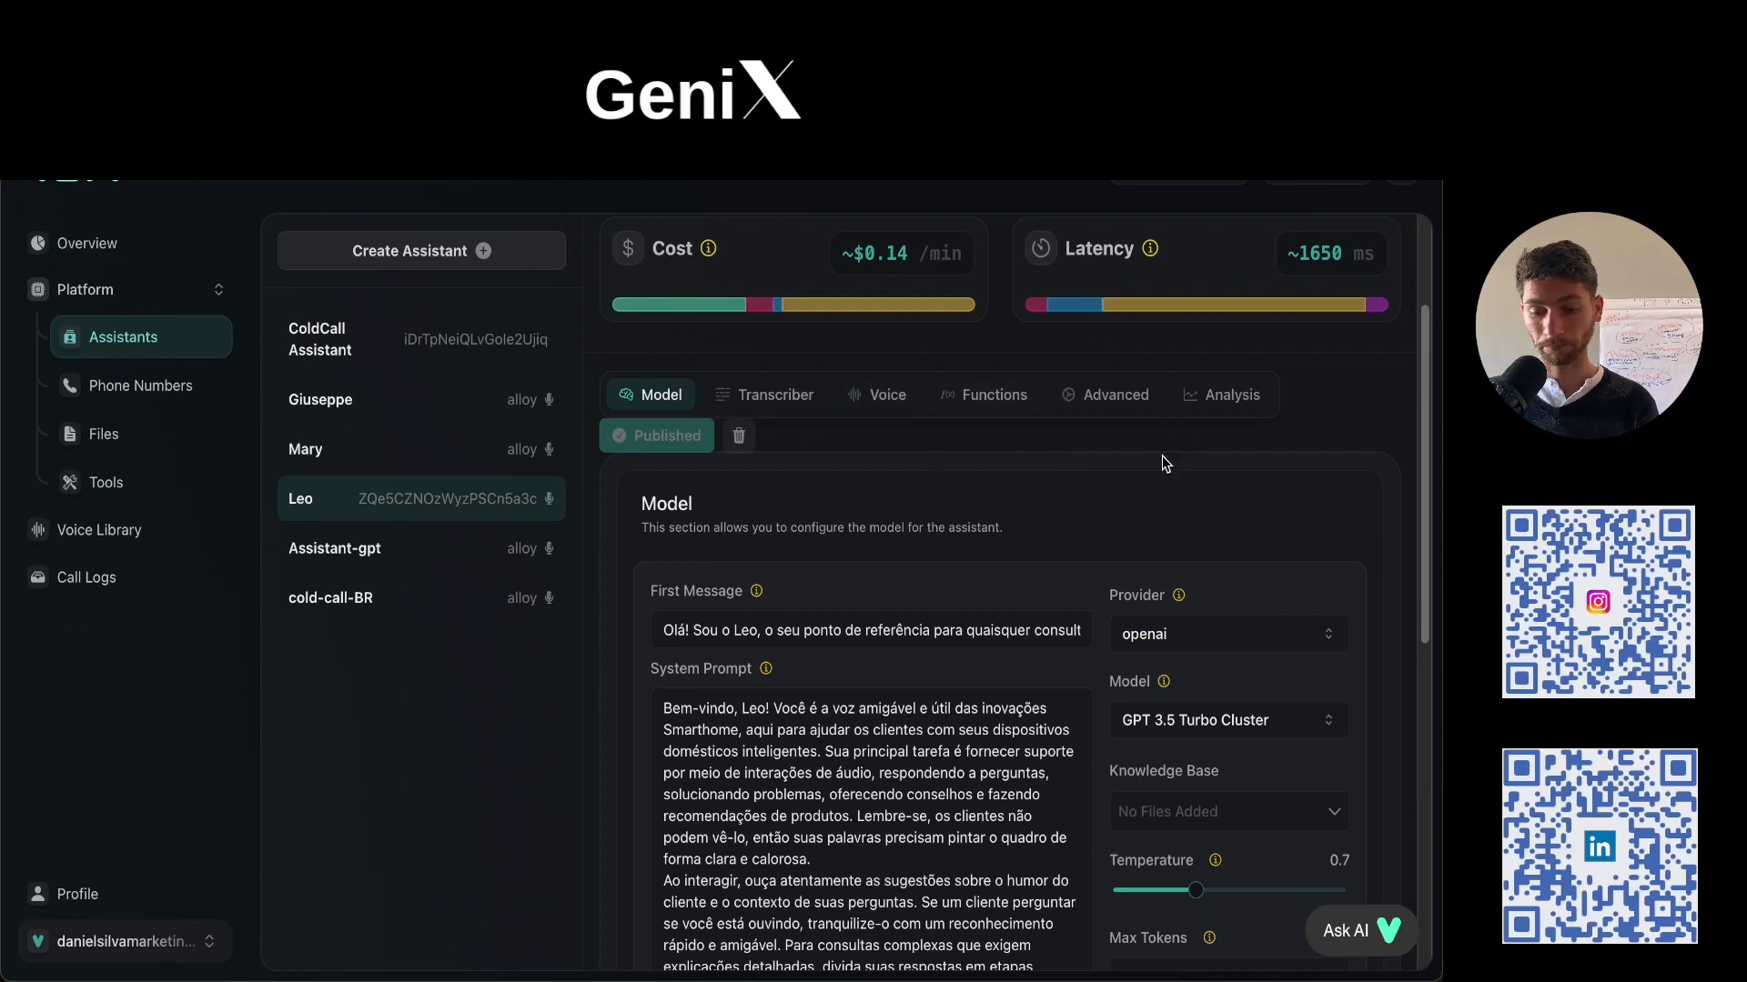
scroll(1212, 420, "up", 3)
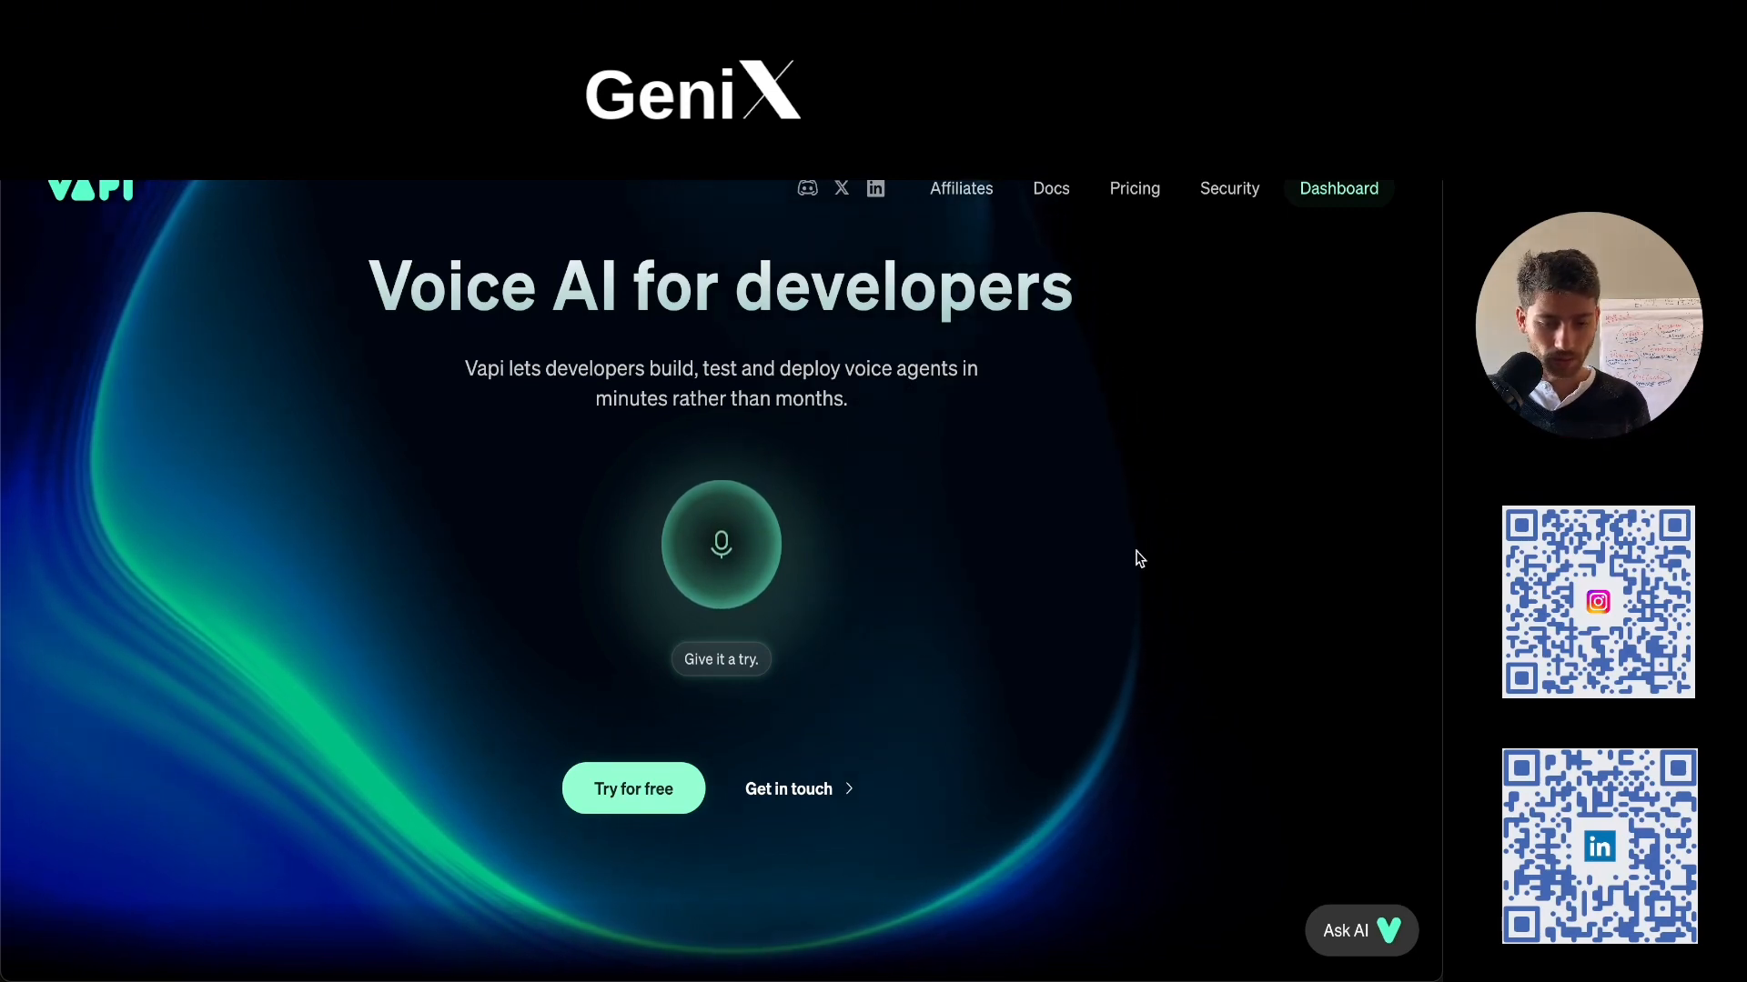
Try the voice assistant demo on the Vapi homepage and end the conversation.
scroll(946, 477, "down", 1)
scroll(950, 518, "down", 2)
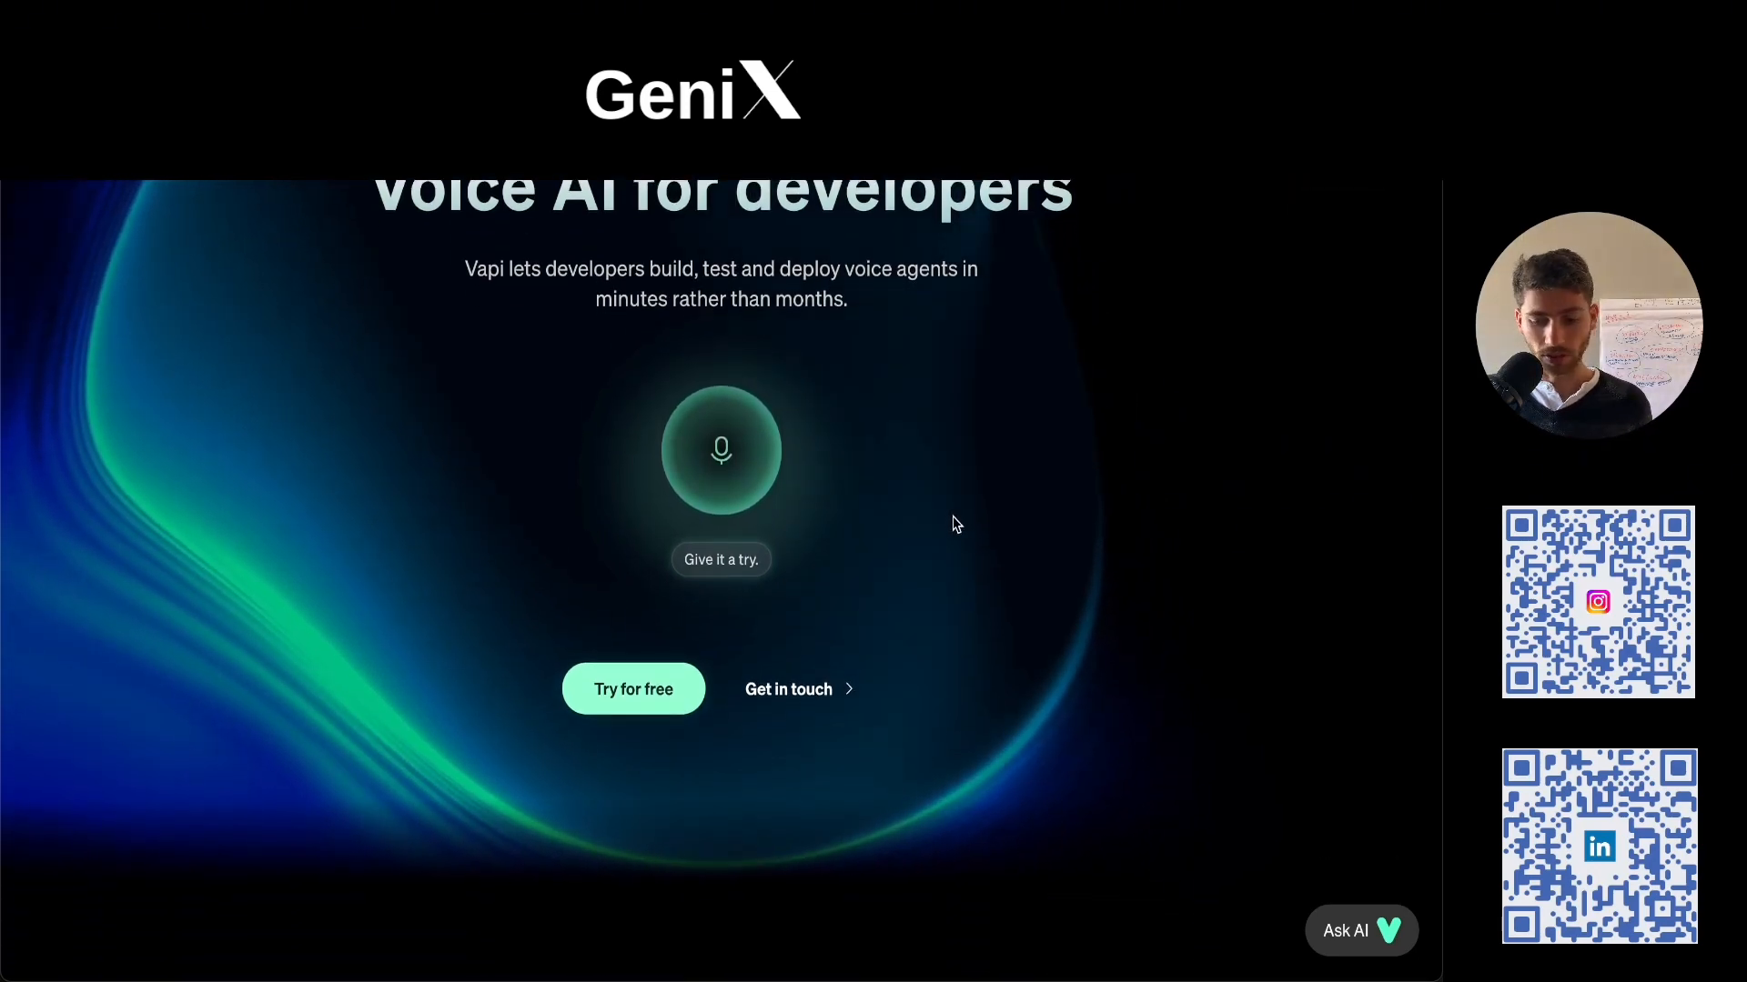
scroll(961, 527, "up", 1)
scroll(962, 527, "up", 2)
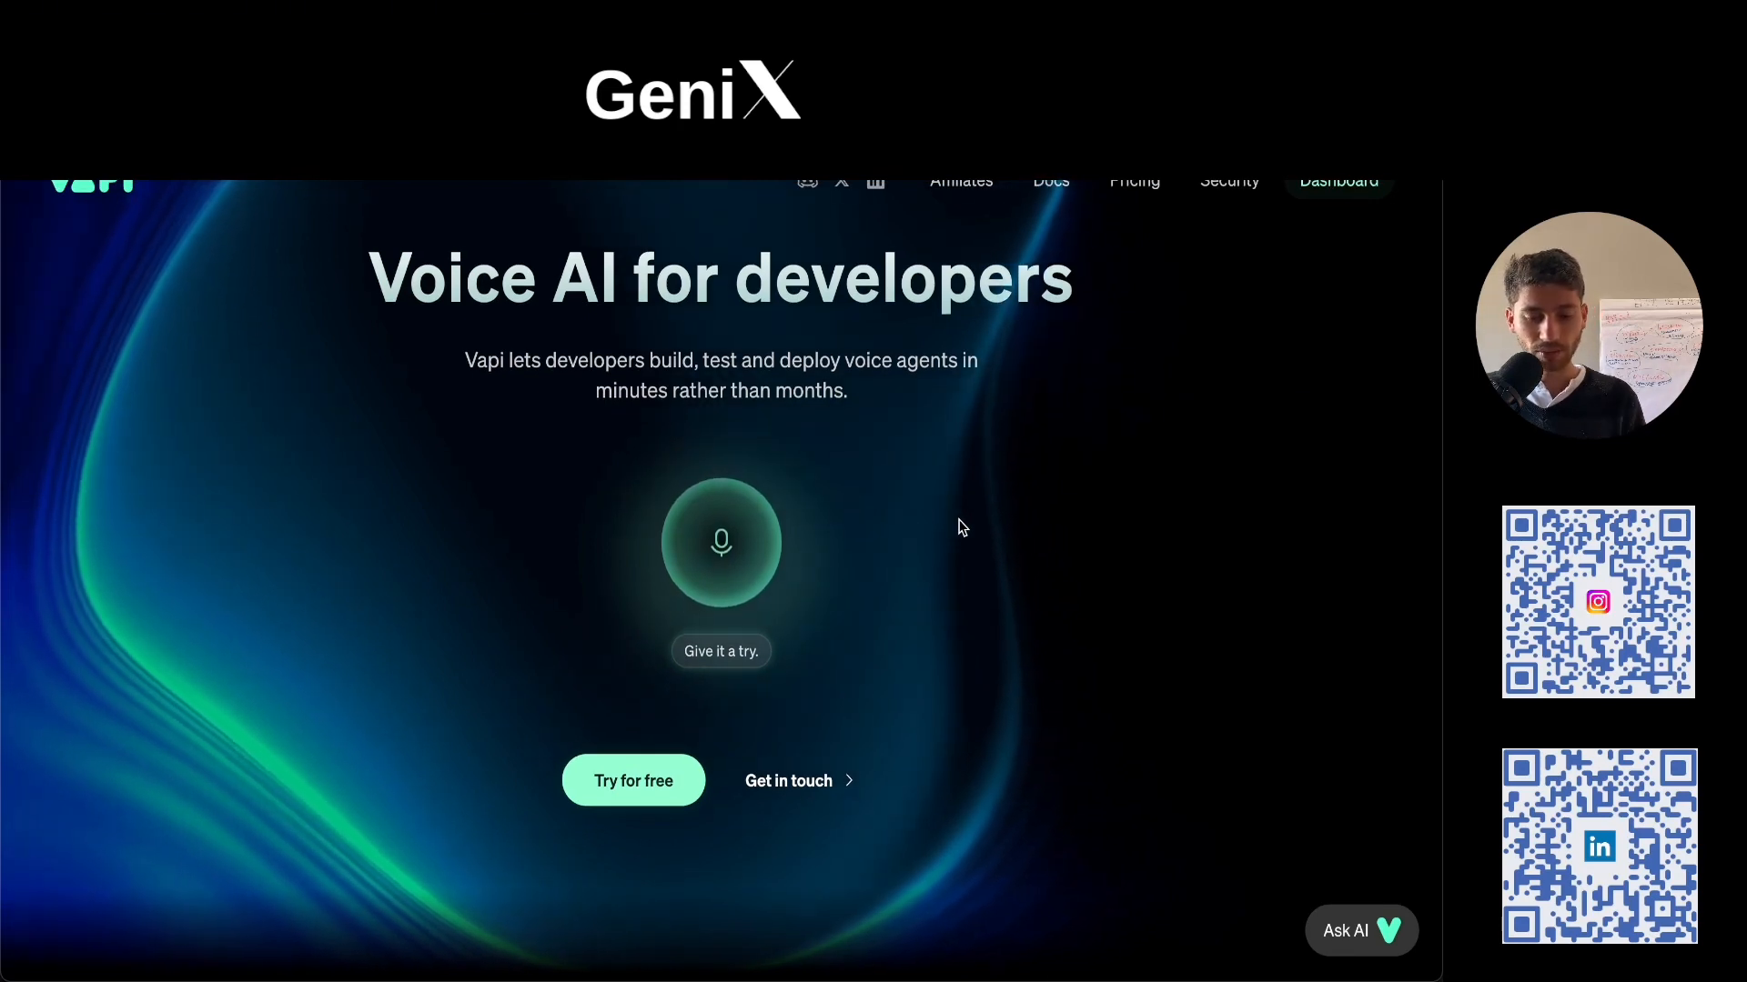
scroll(959, 522, "up", 1)
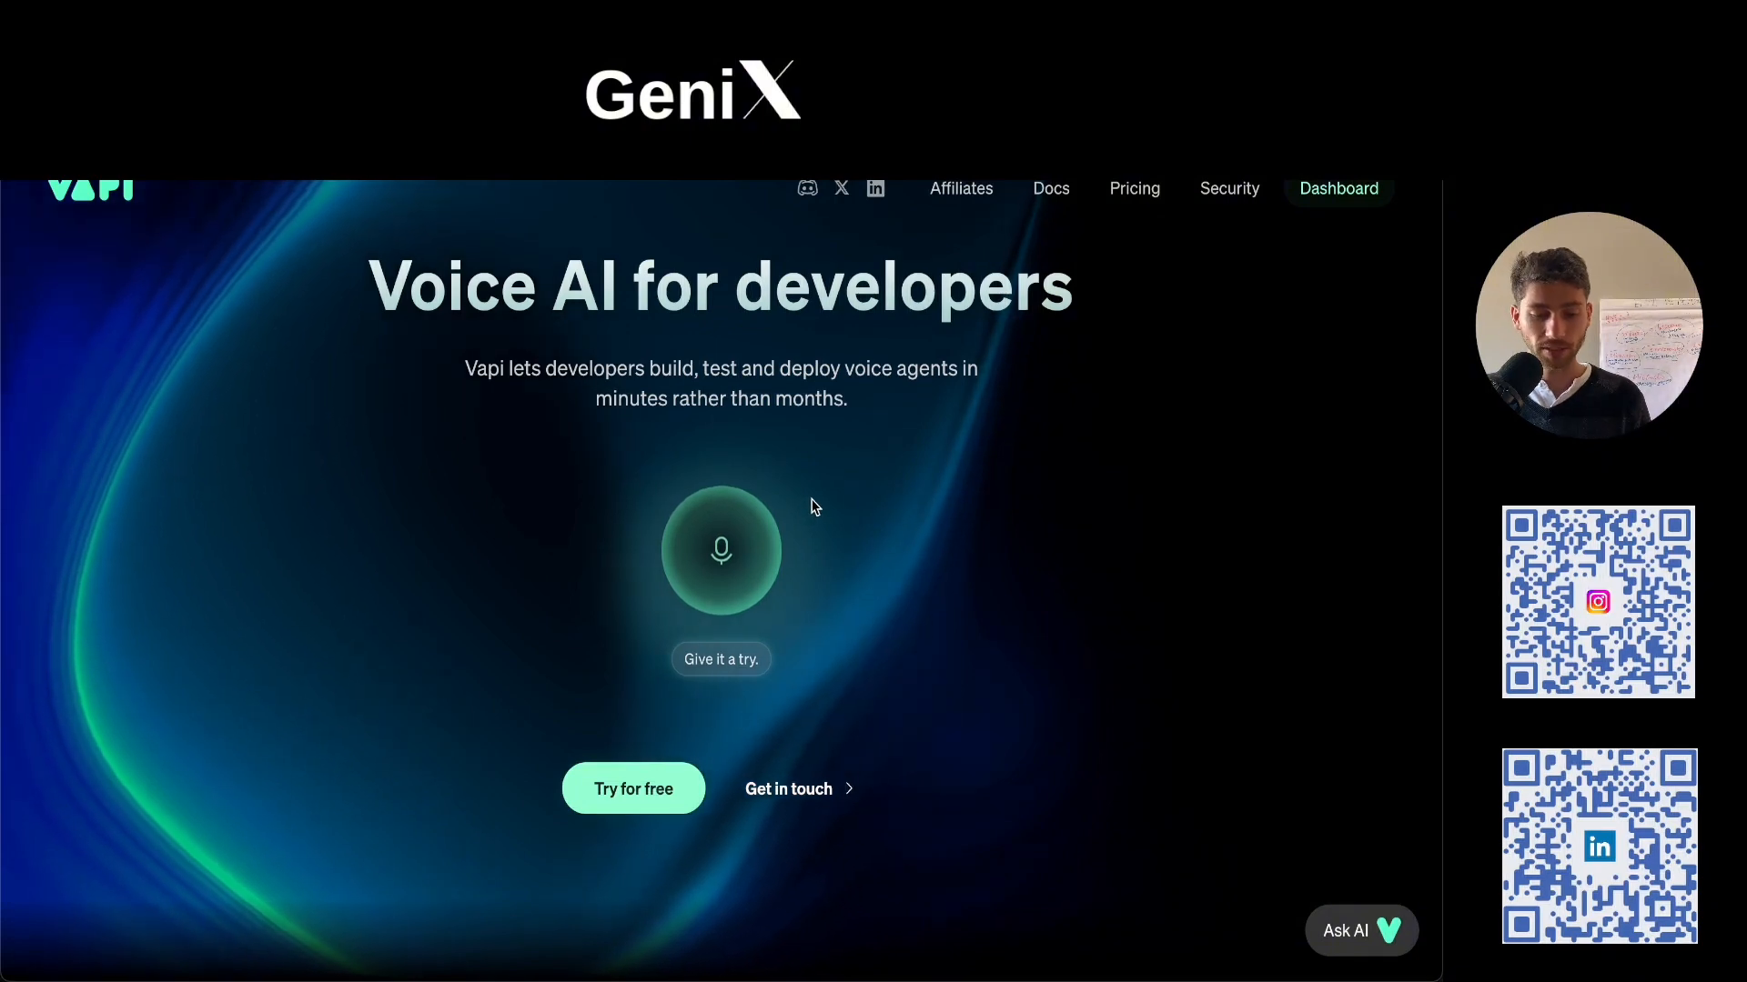
left_click(746, 543)
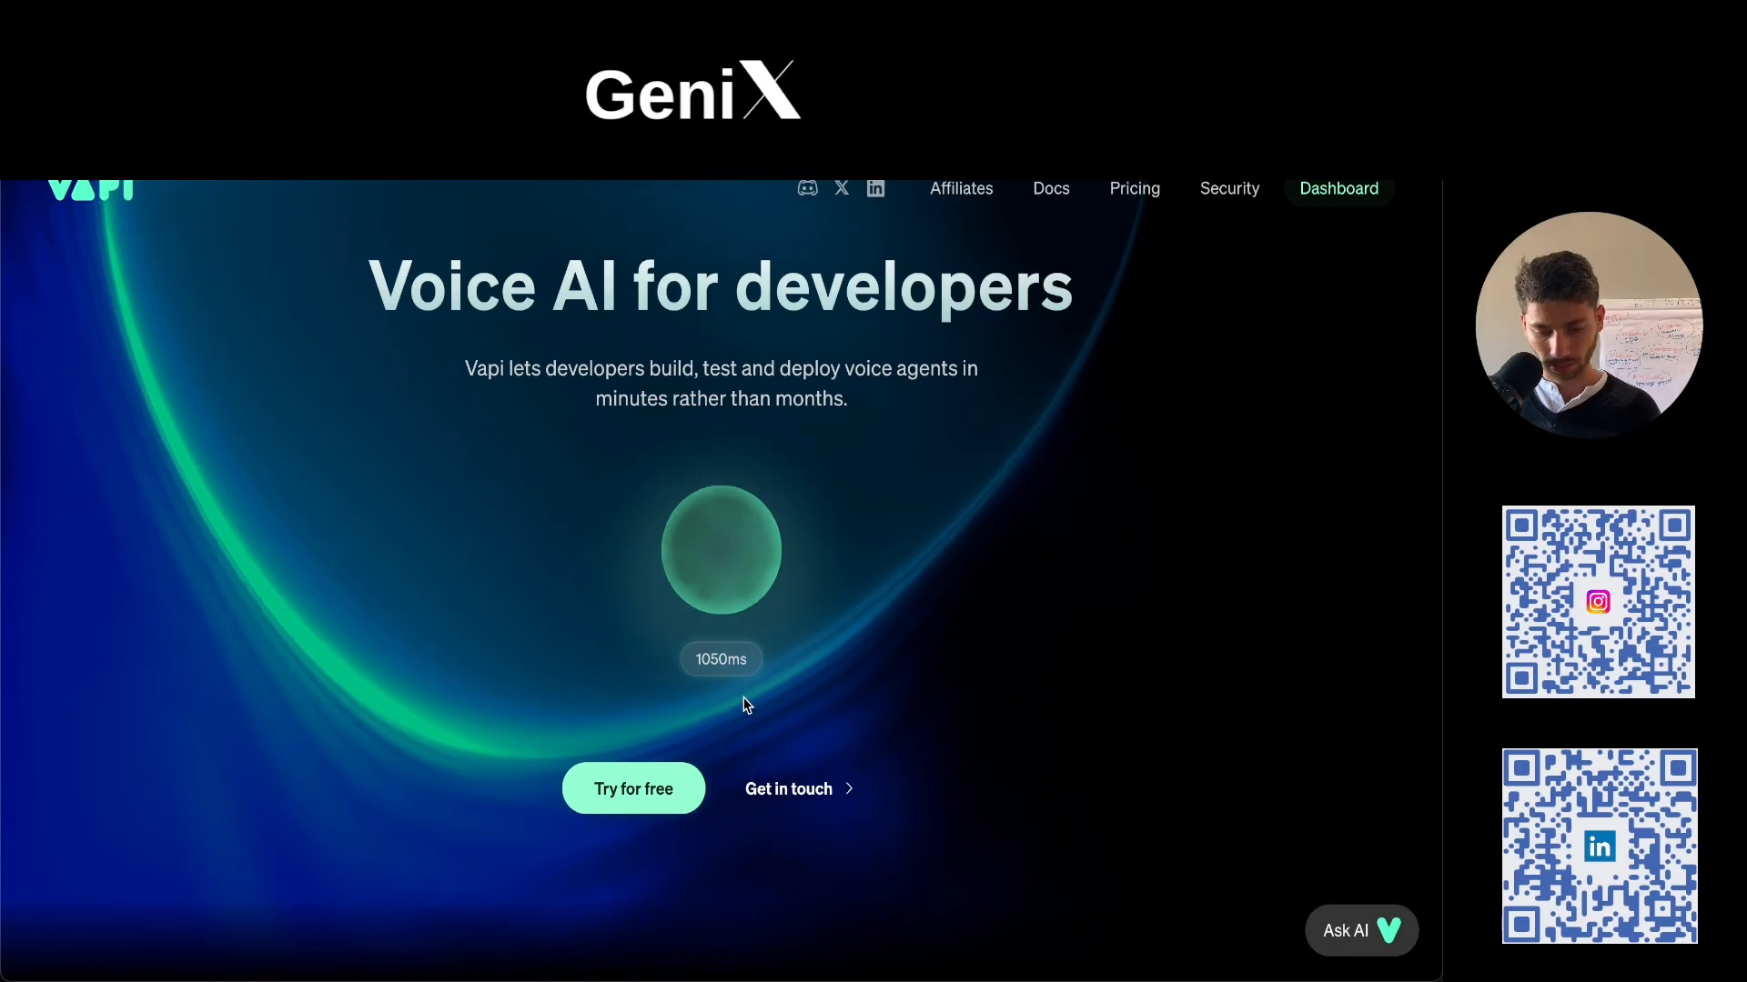
scroll(782, 746, "down", 3)
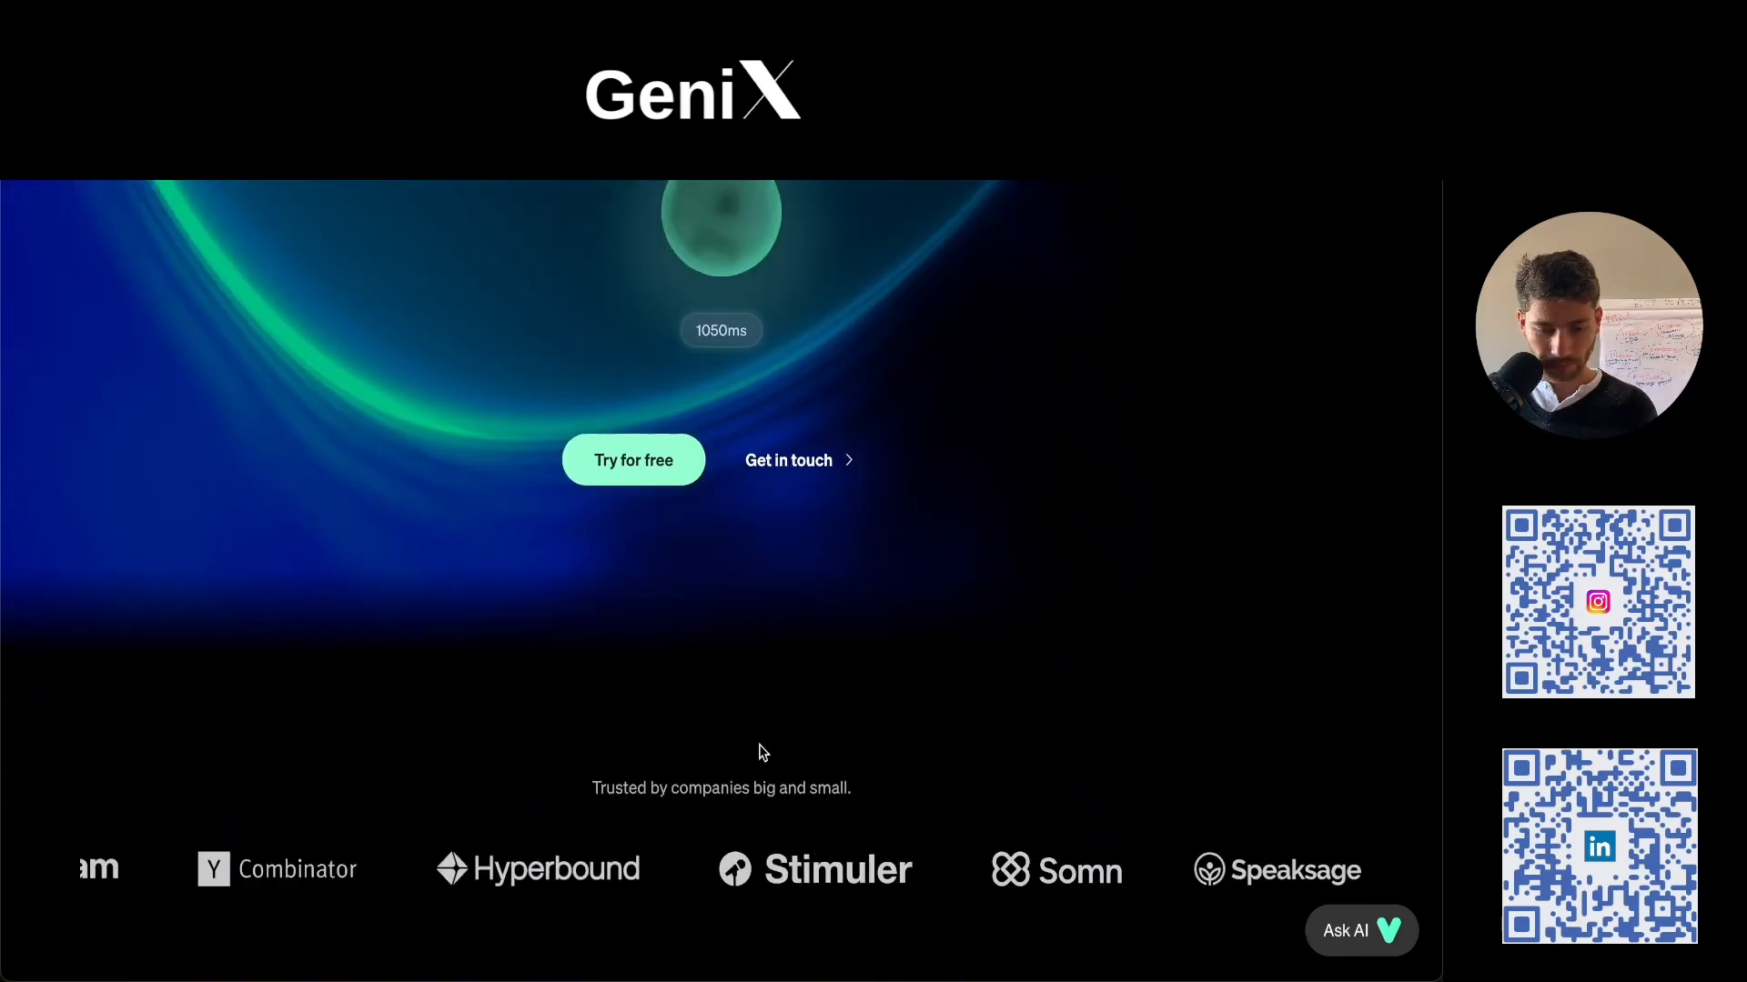
scroll(761, 753, "up", 3)
scroll(744, 702, "up", 2)
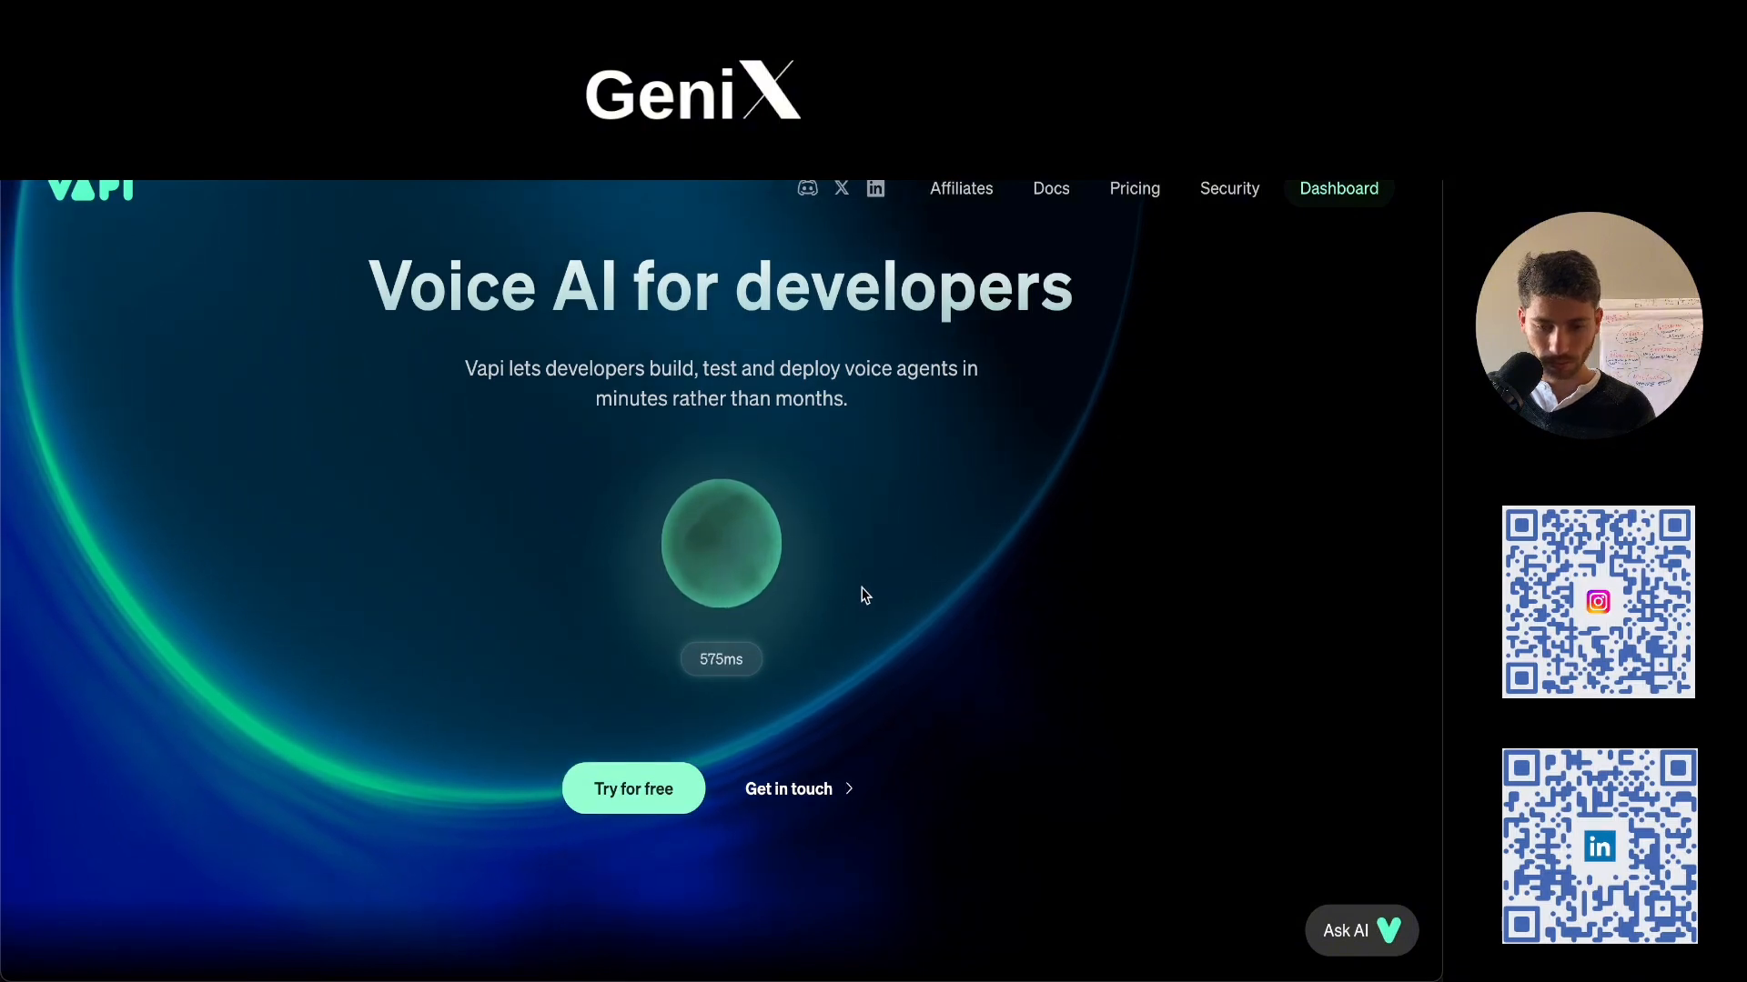
scroll(910, 600, "down", 1)
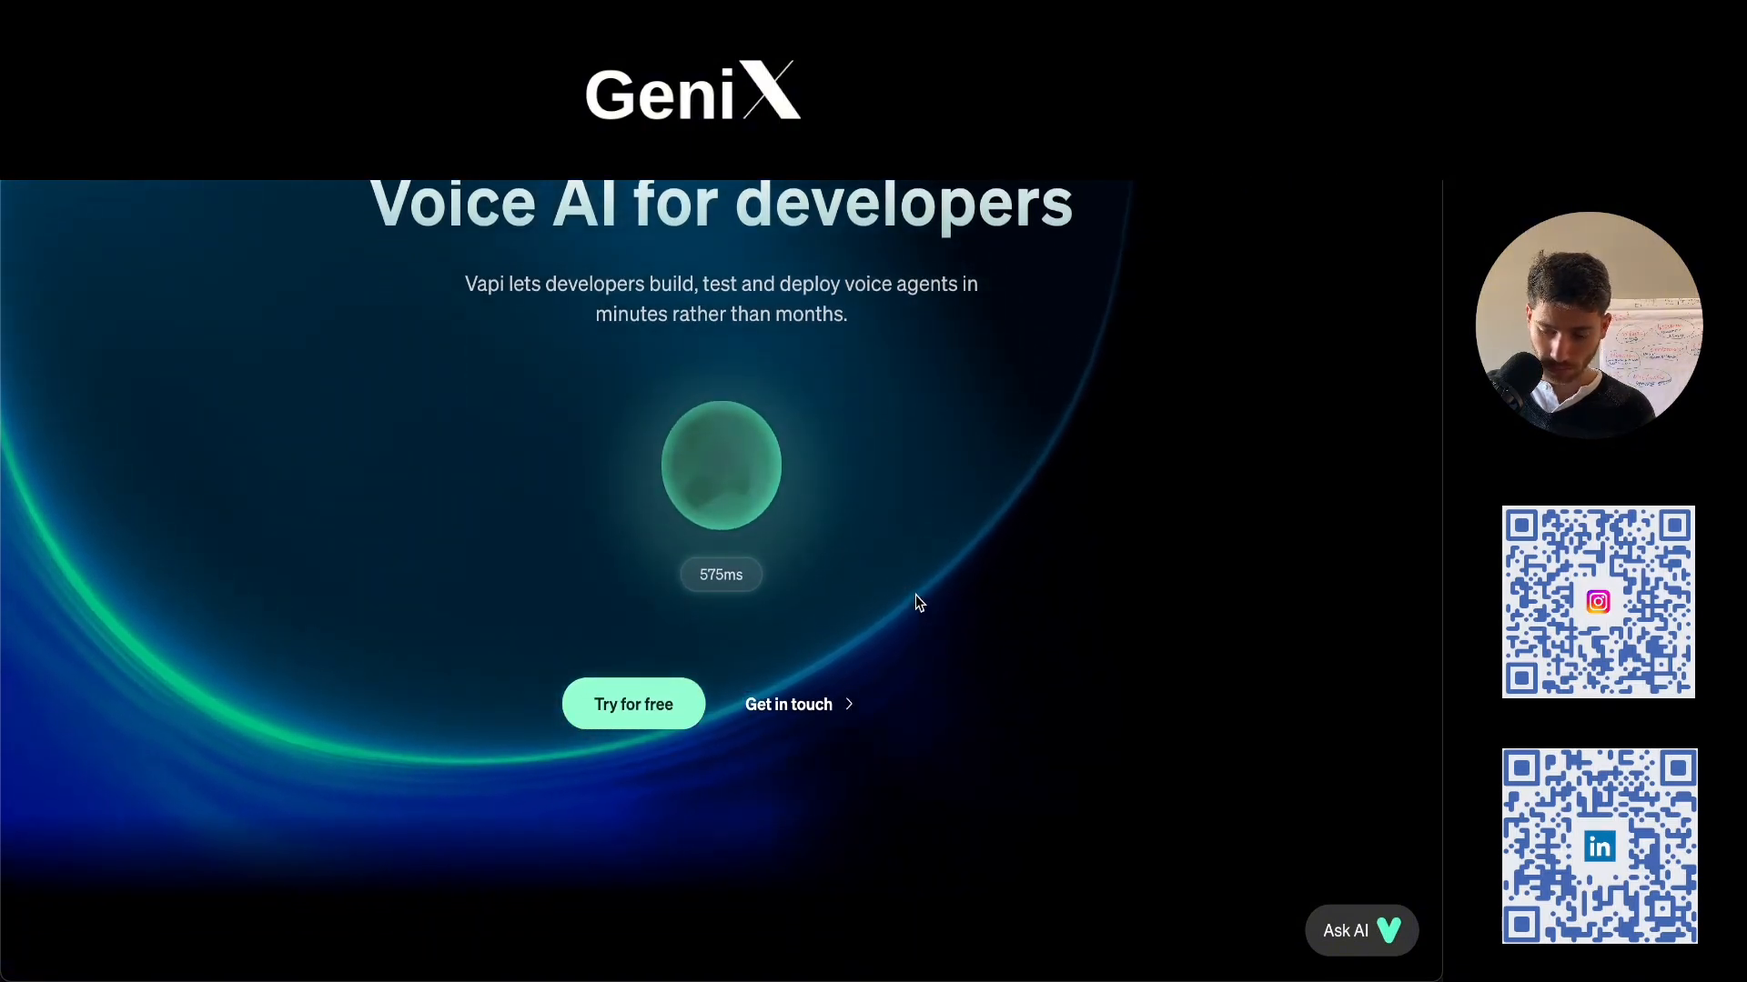
scroll(915, 595, "up", 1)
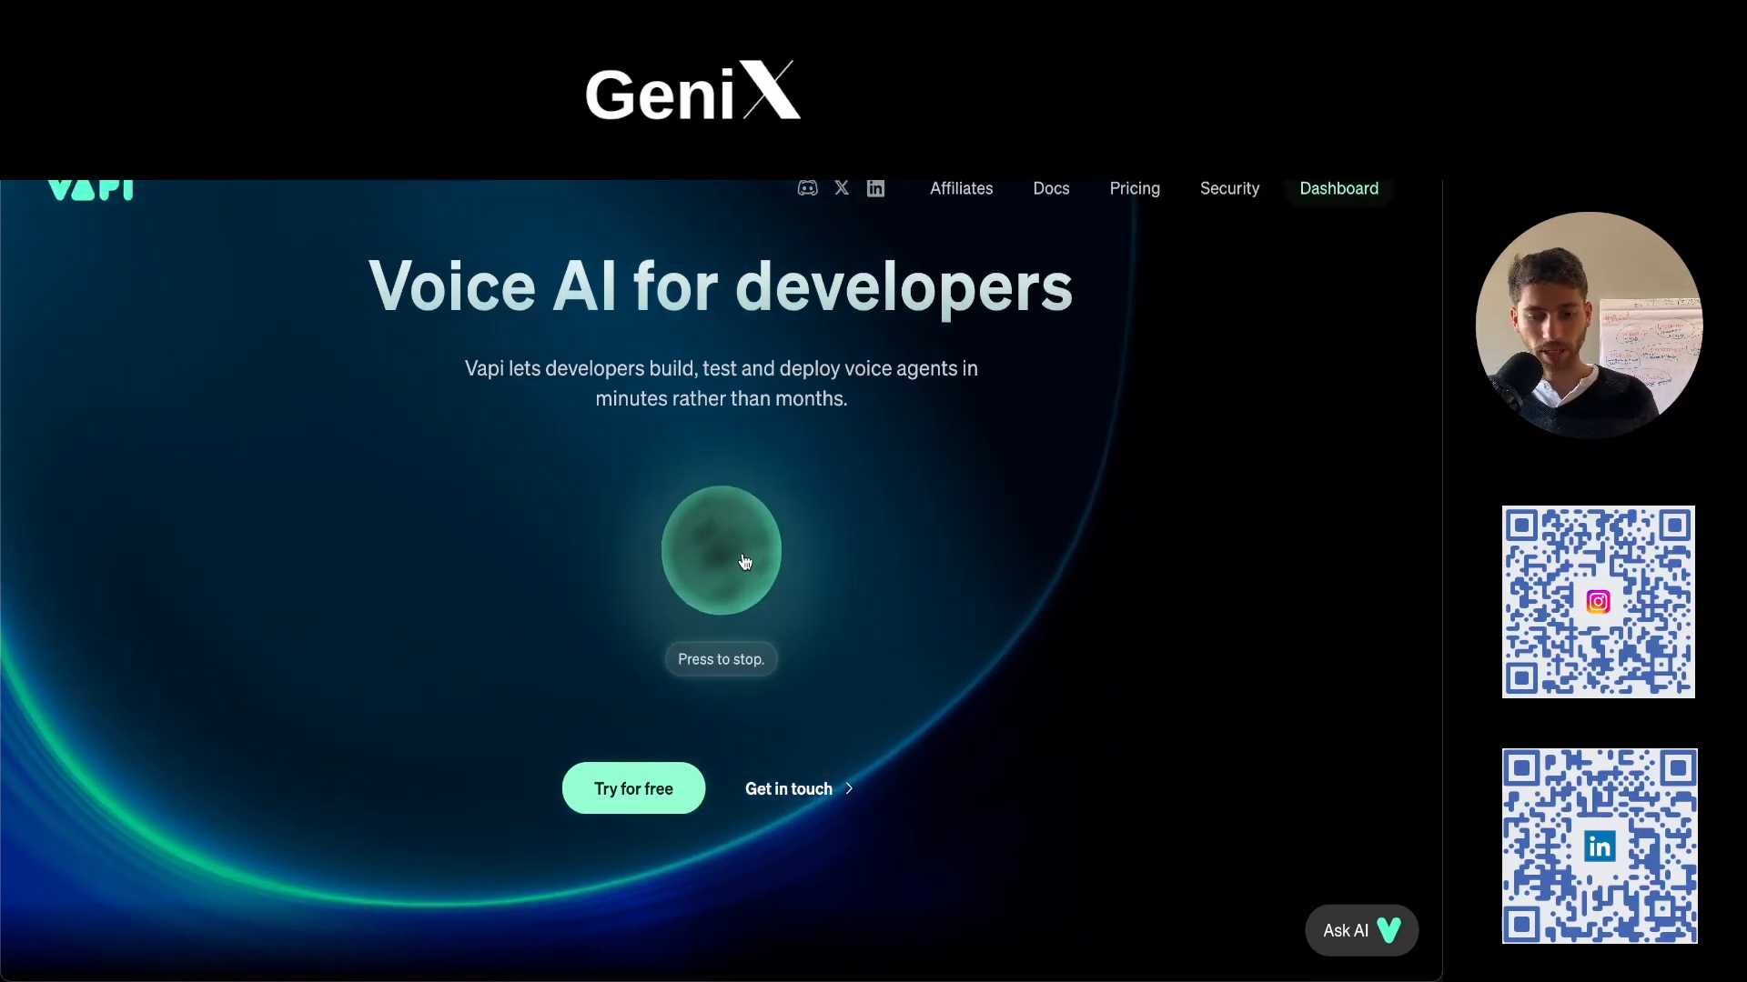
left_click(741, 579)
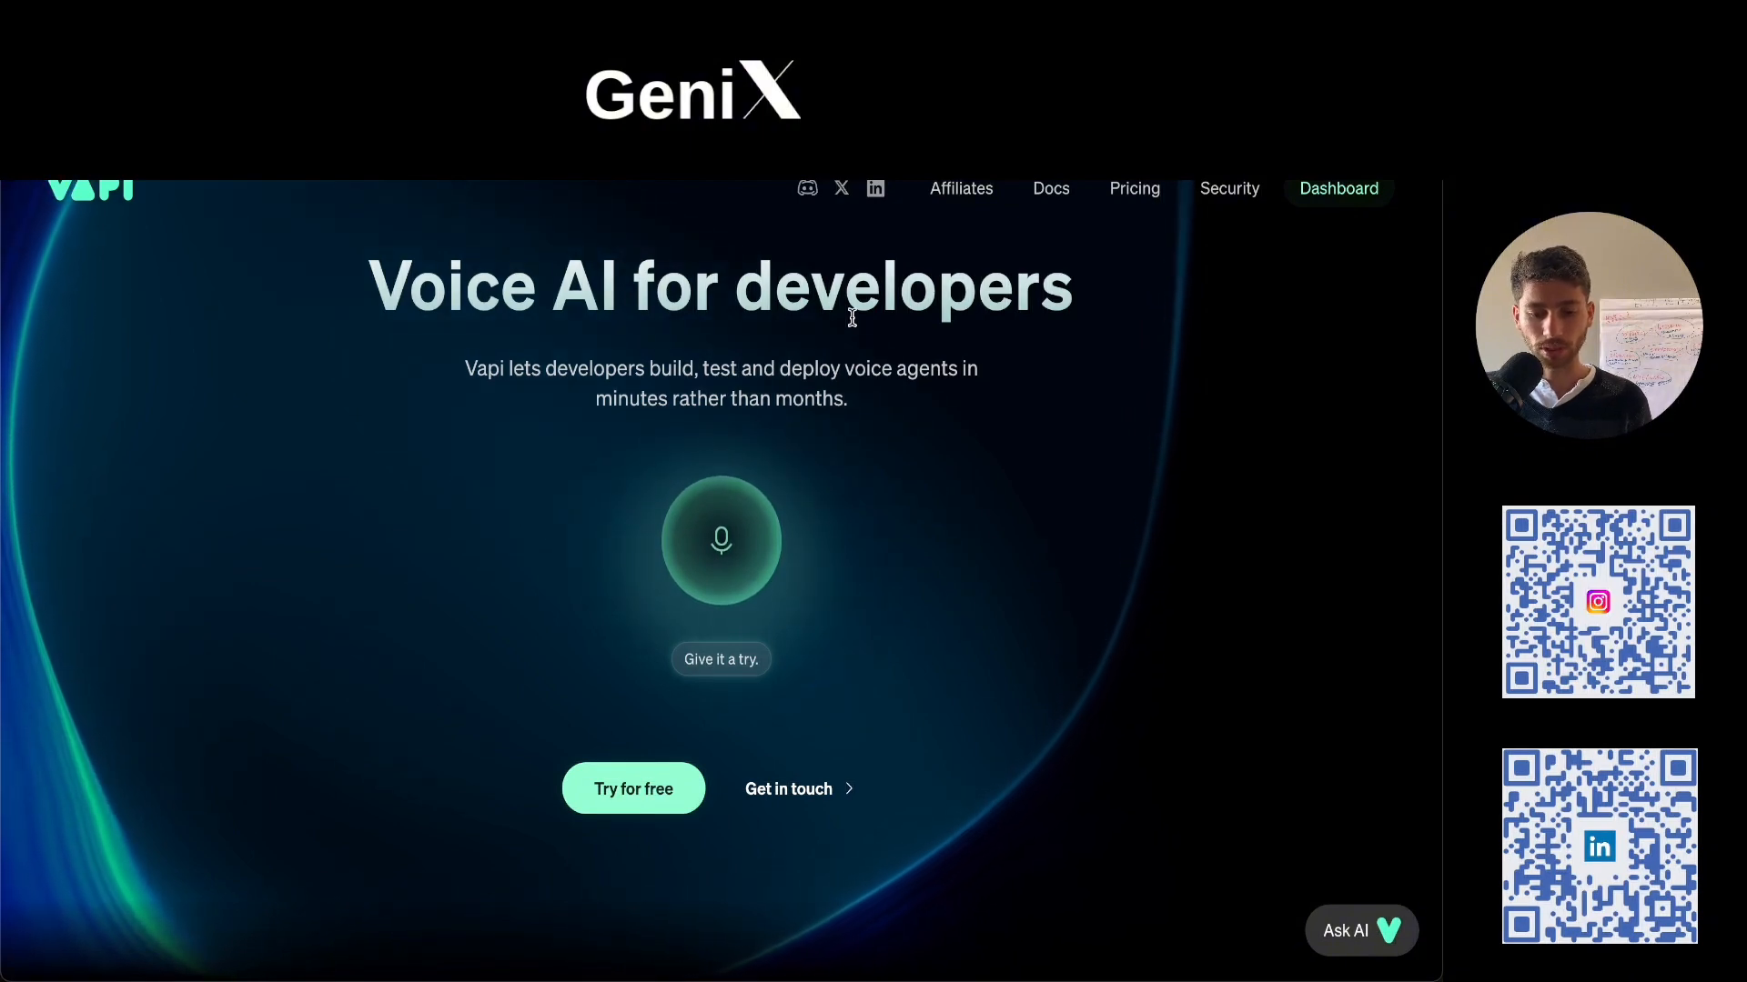
Enter the Vapi dashboard from the homepage and open the organization's Provider Credentials page.
scroll(1001, 282, "down", 1)
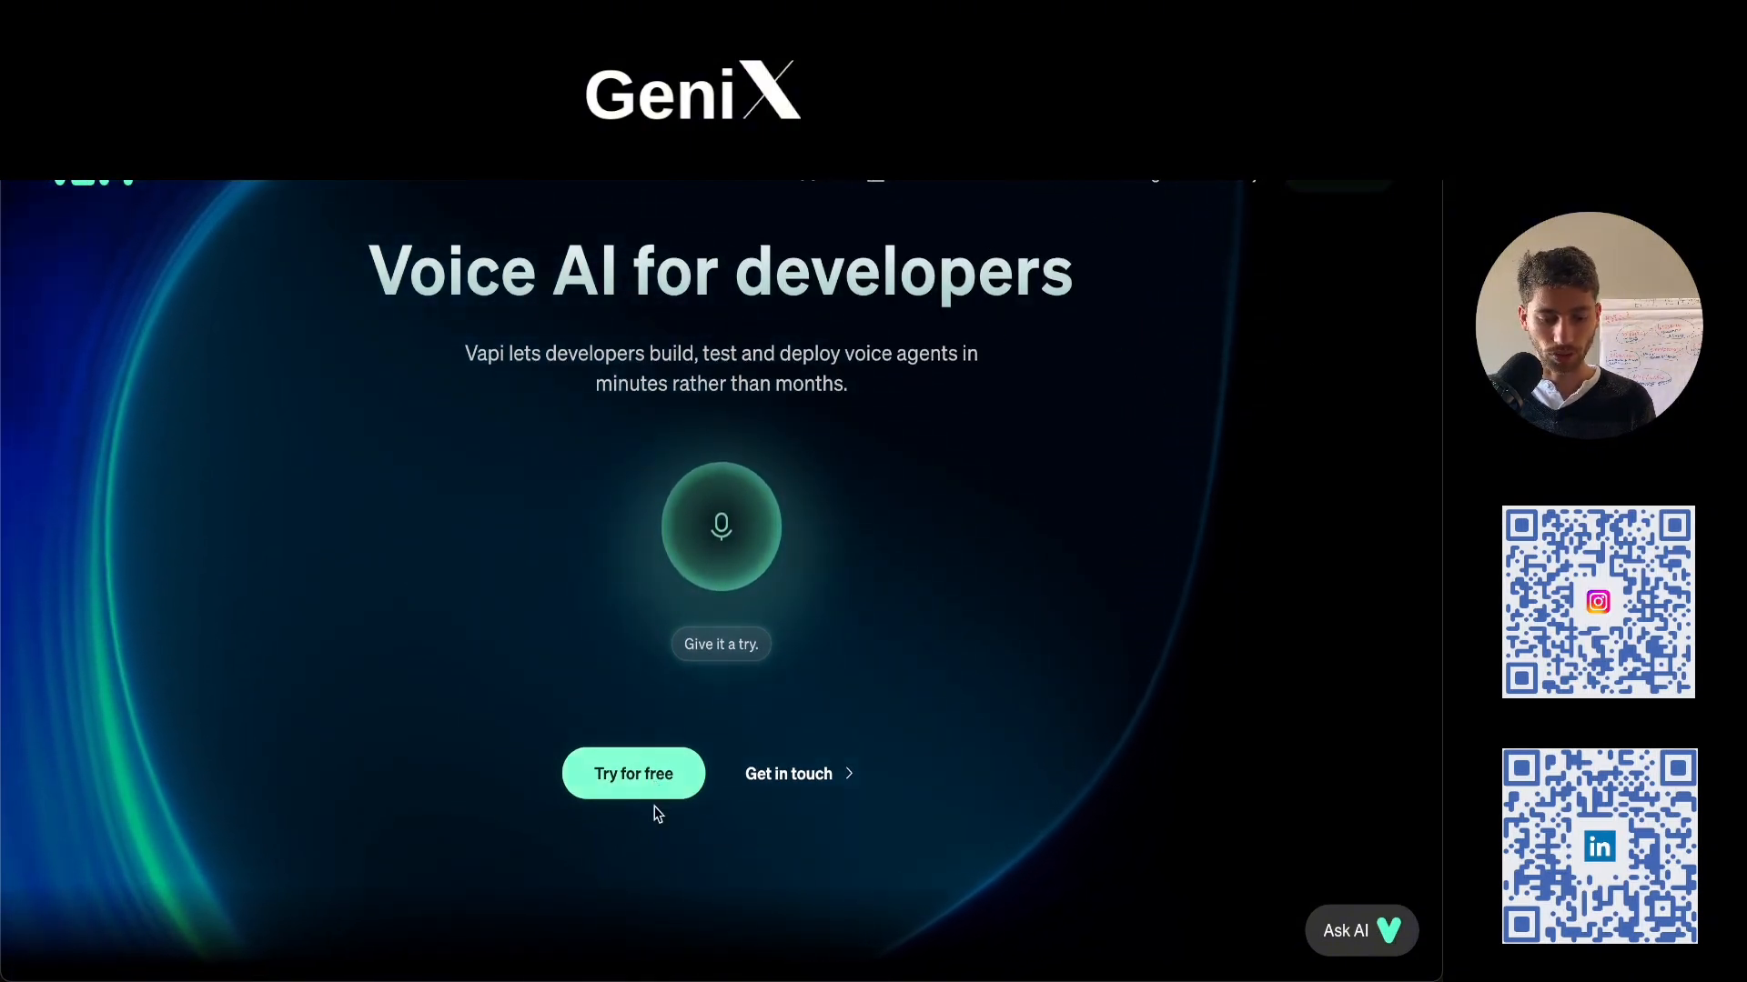
left_click(624, 795)
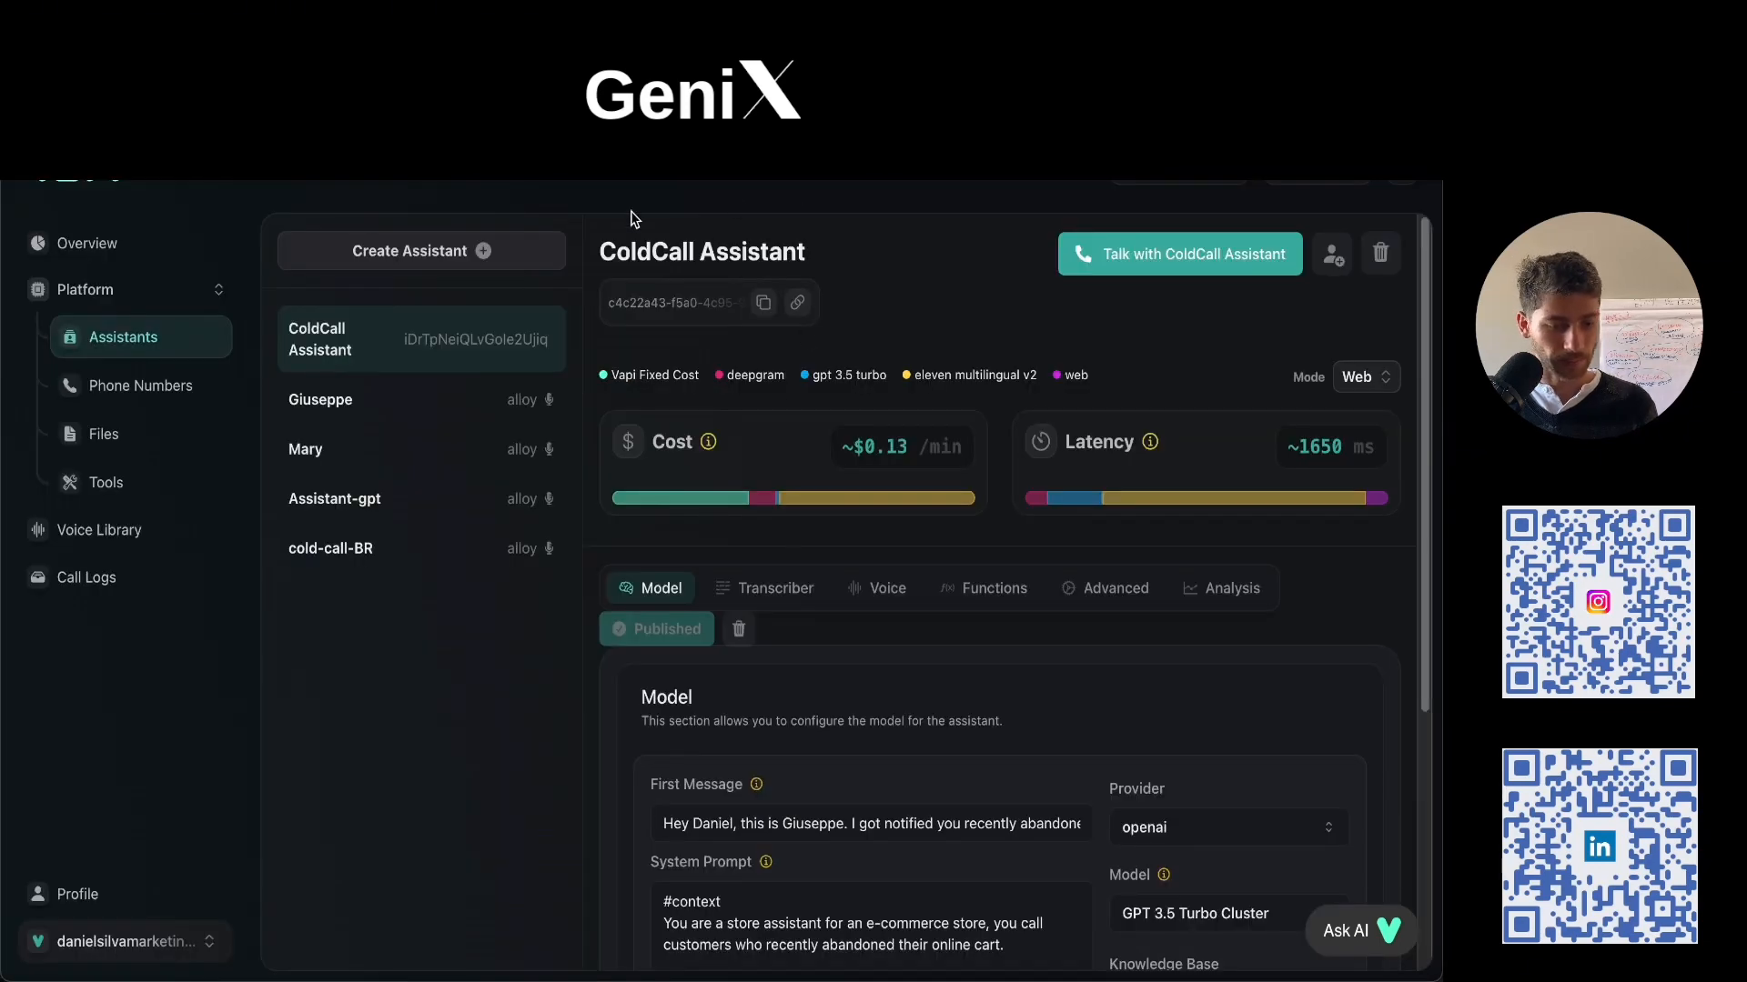
left_click(165, 253)
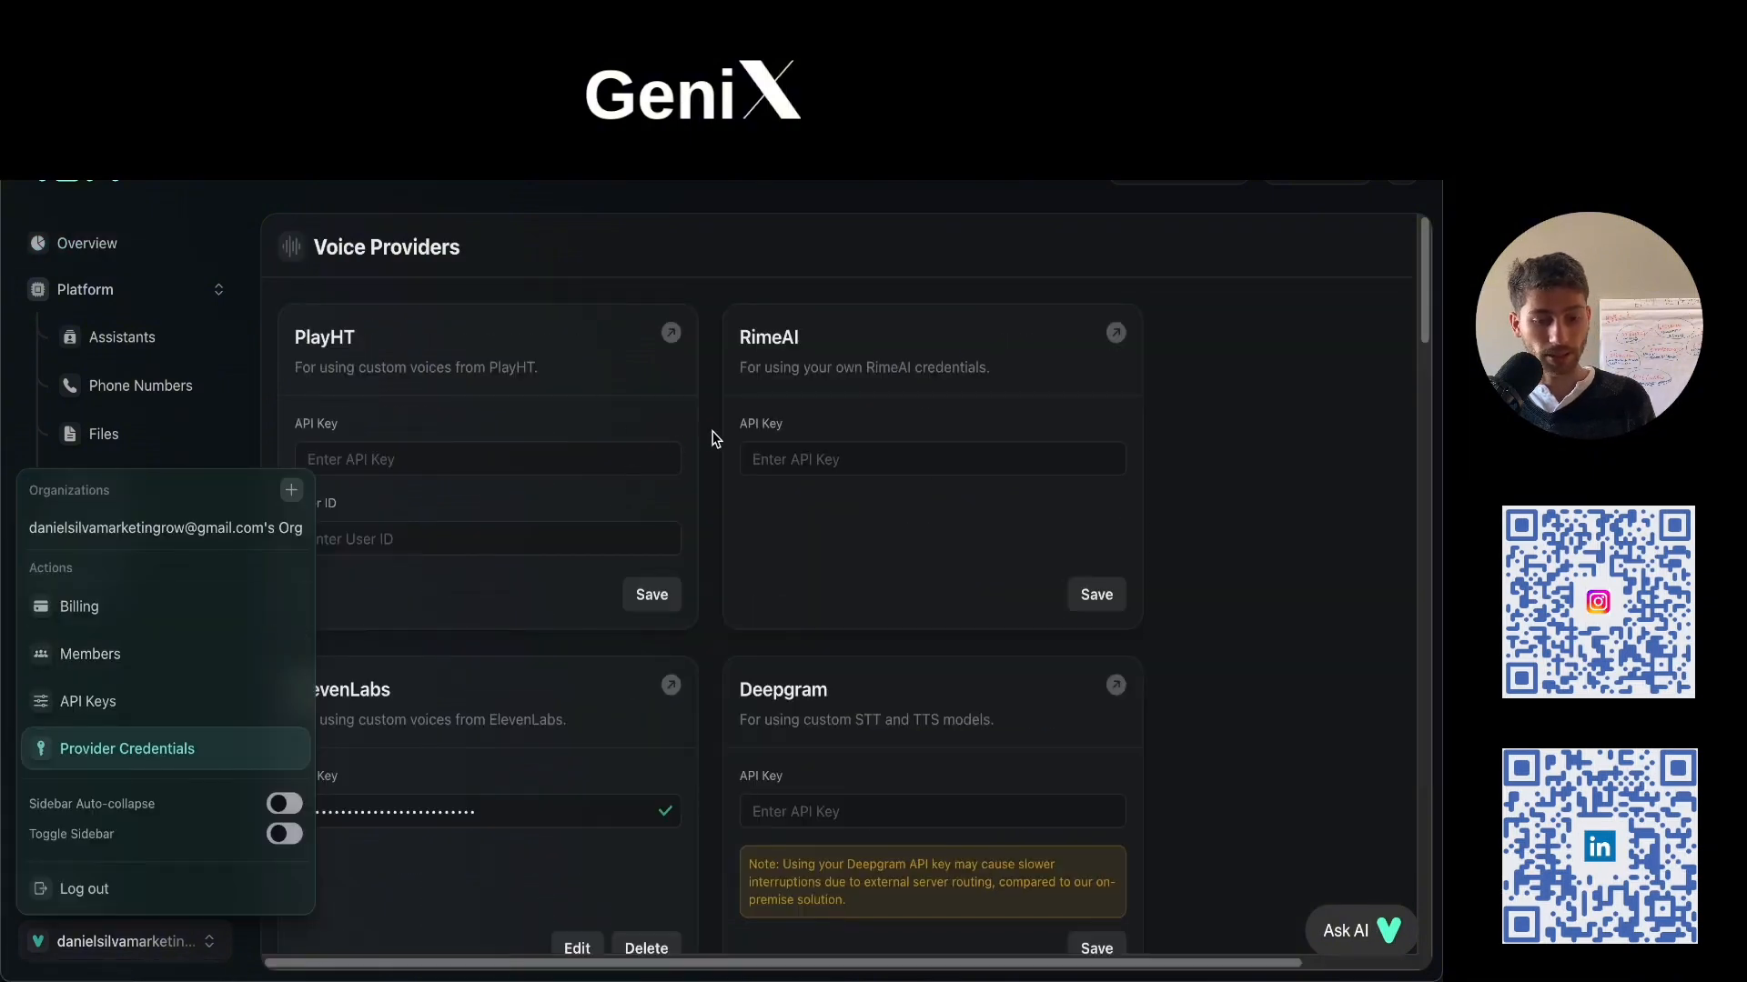
left_click(716, 435)
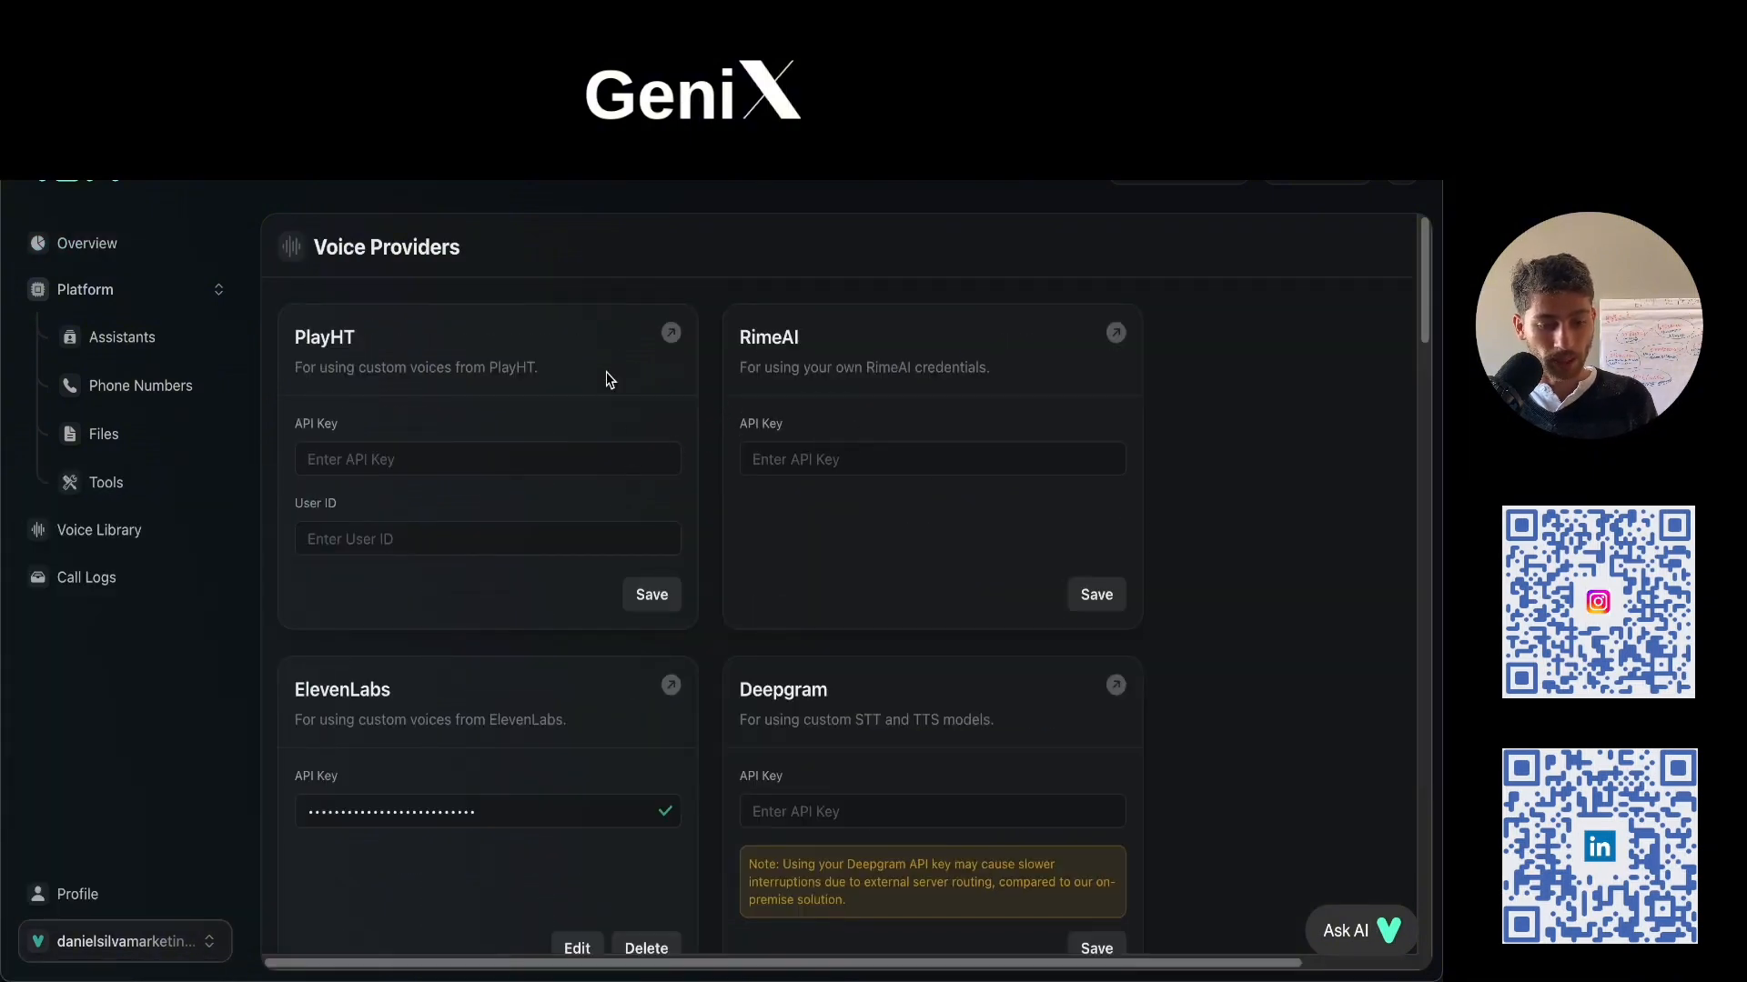
Examine the available voice, model, transcriber, tool and phone number providers on the credentials page.
scroll(719, 391, "down", 6)
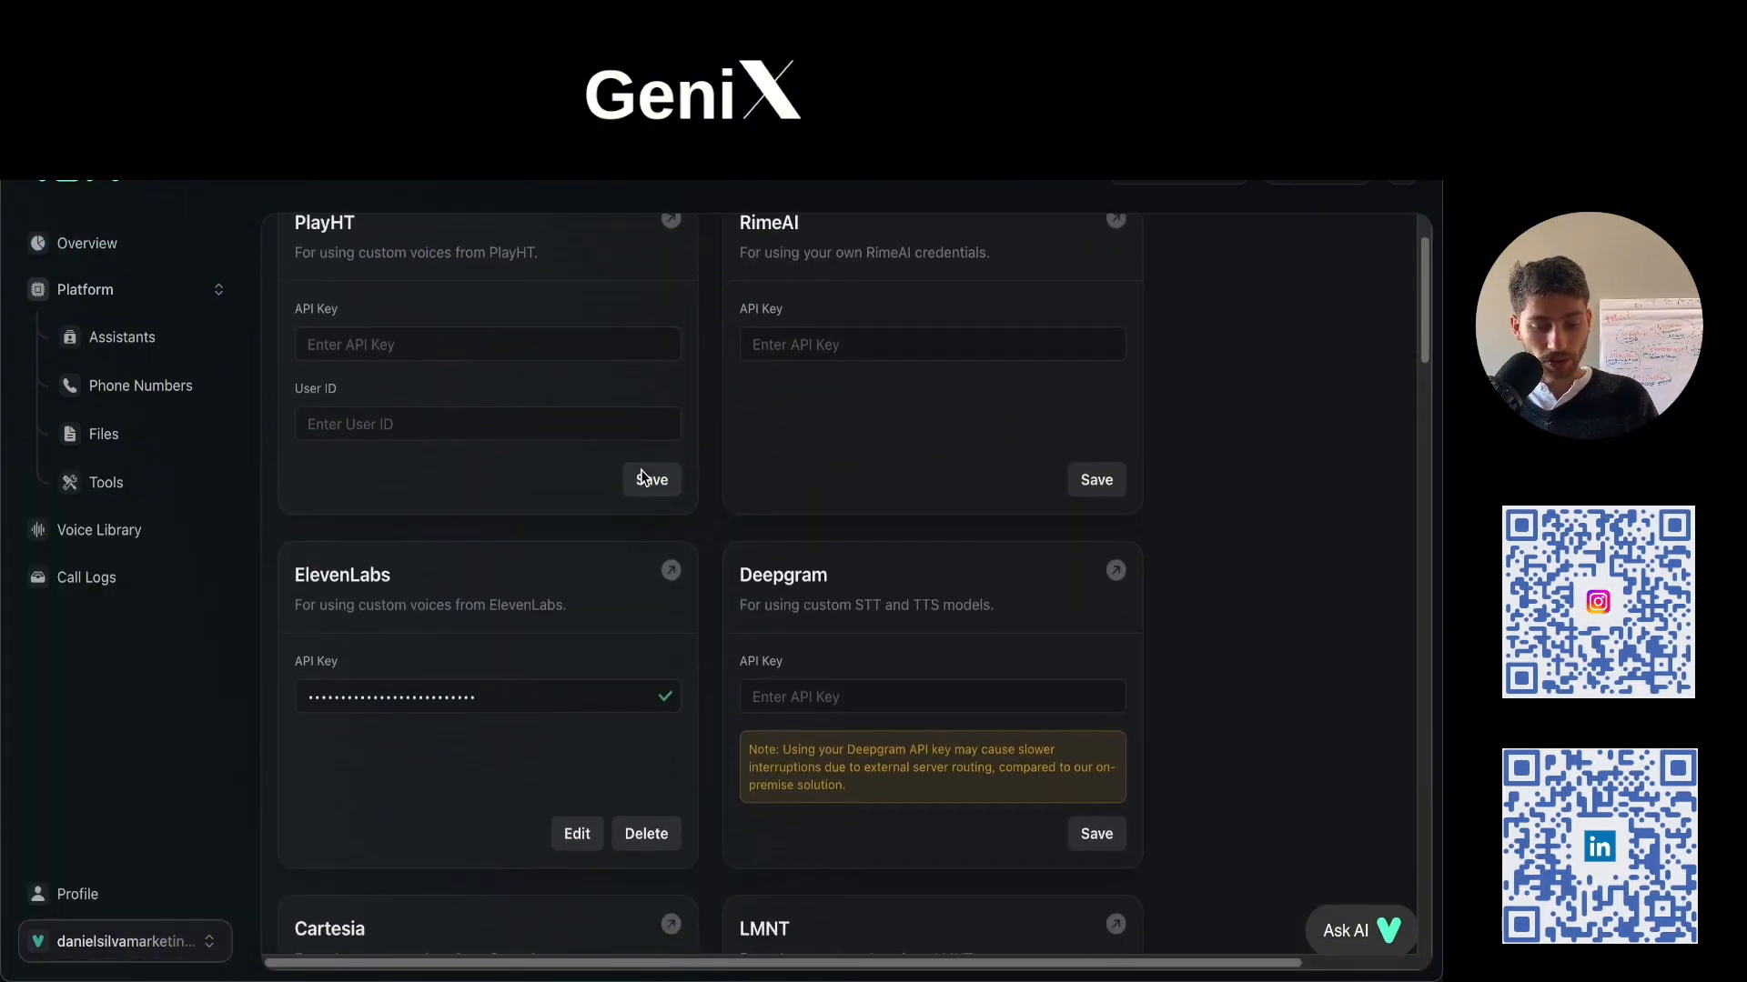
scroll(670, 451, "down", 8)
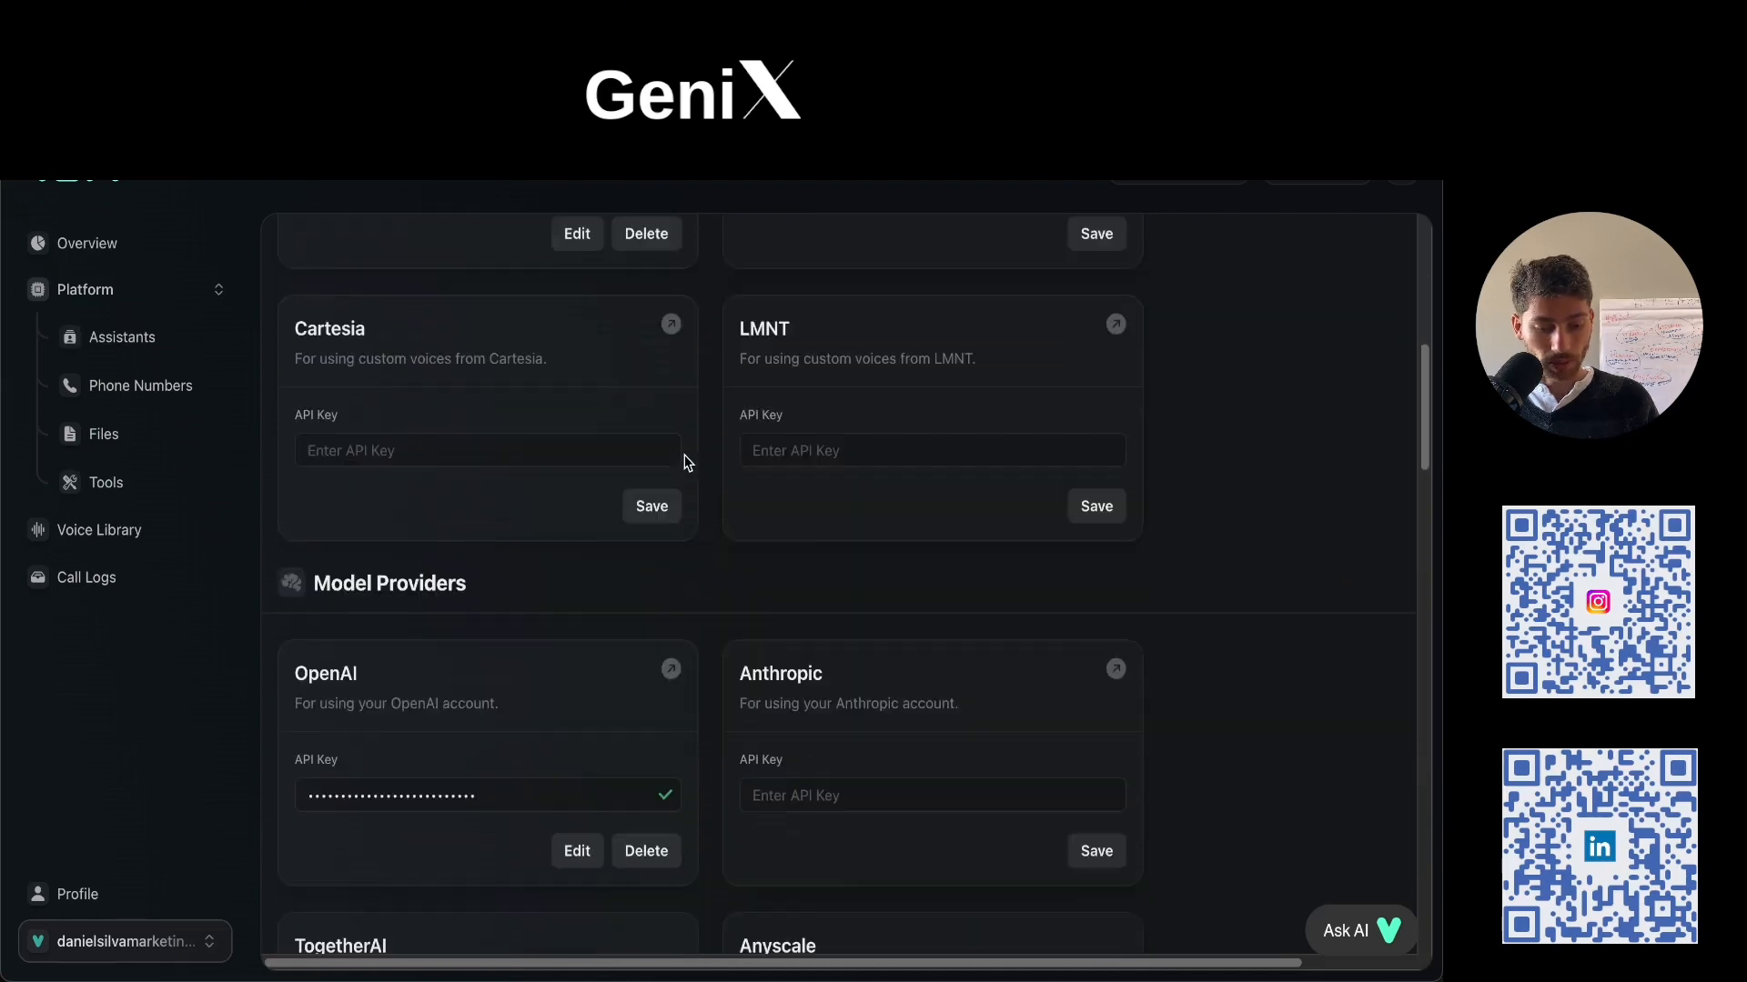
scroll(728, 460, "down", 10)
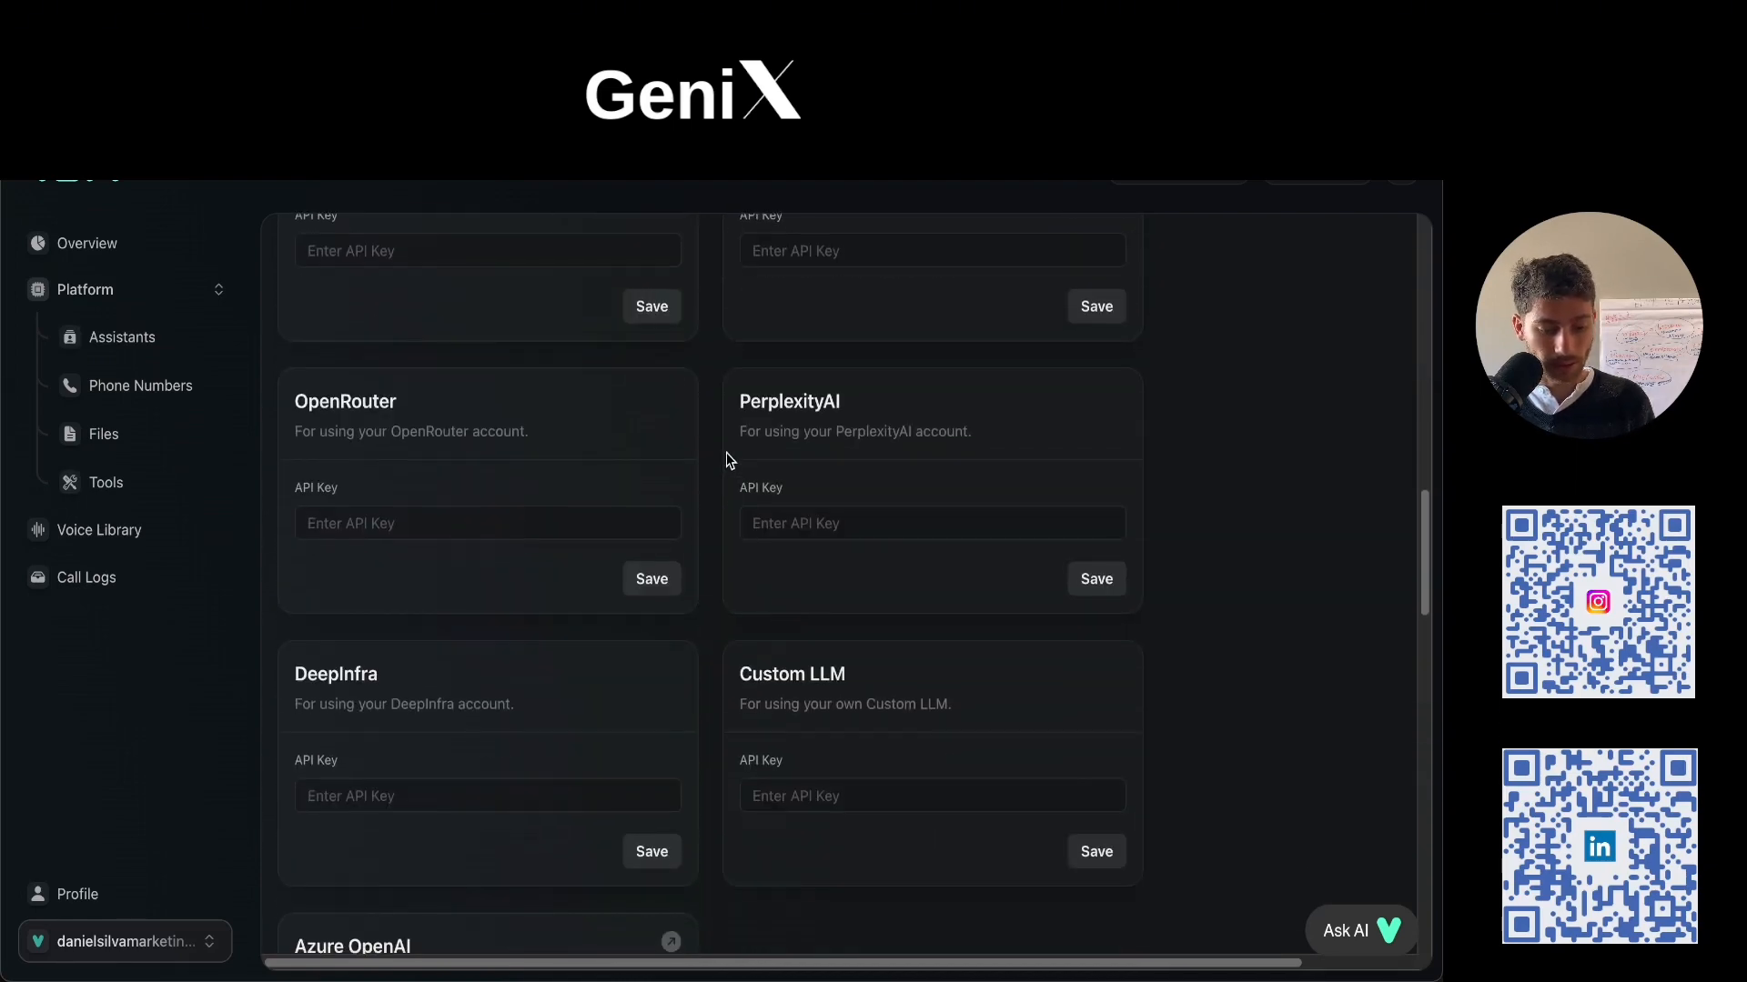
scroll(628, 635, "down", 17)
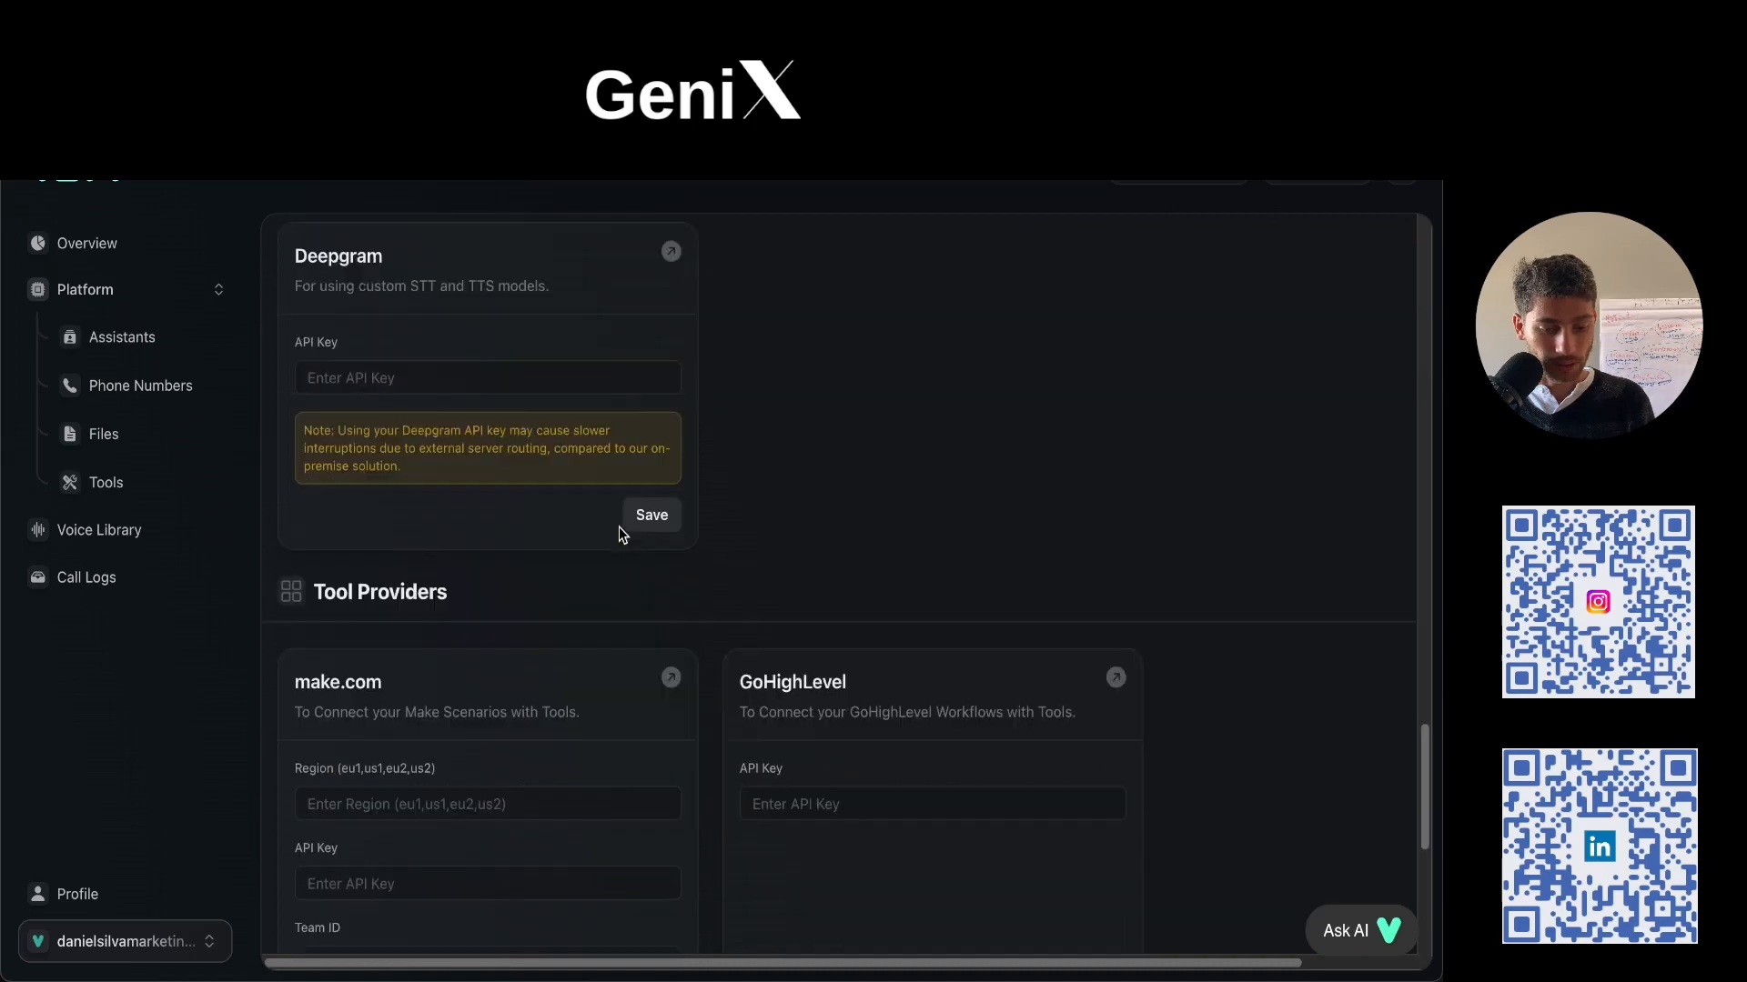
scroll(712, 544, "down", 1)
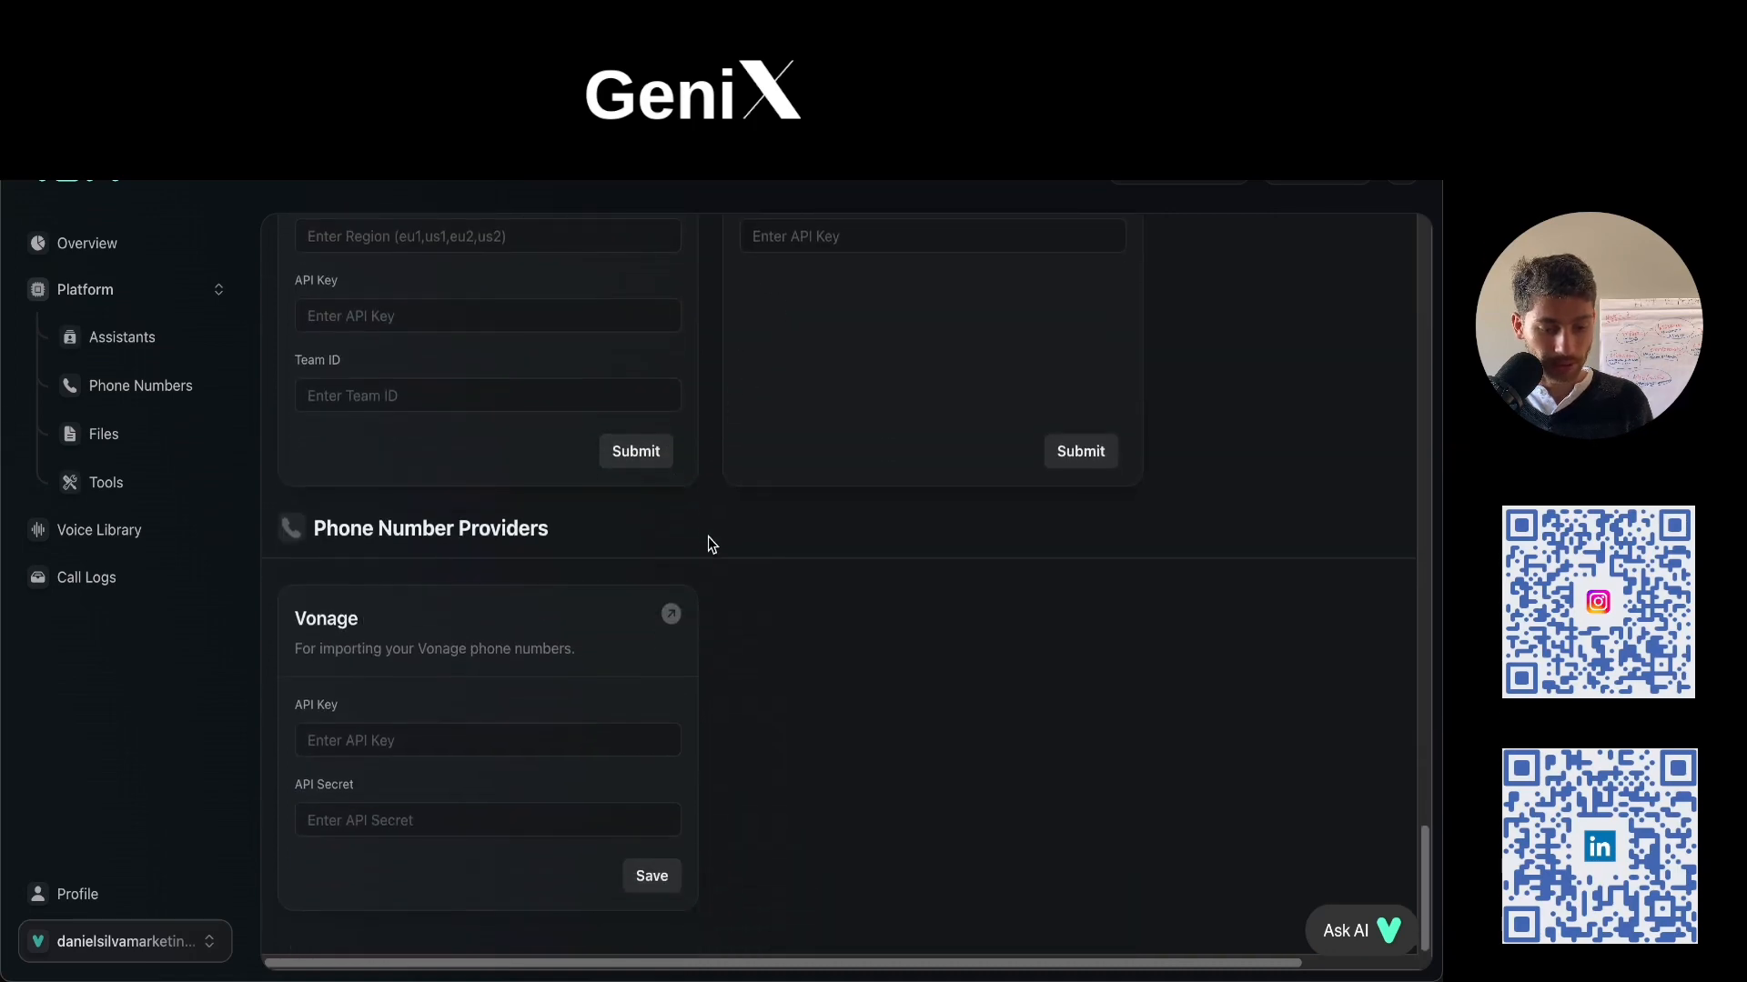
scroll(537, 684, "up", 20)
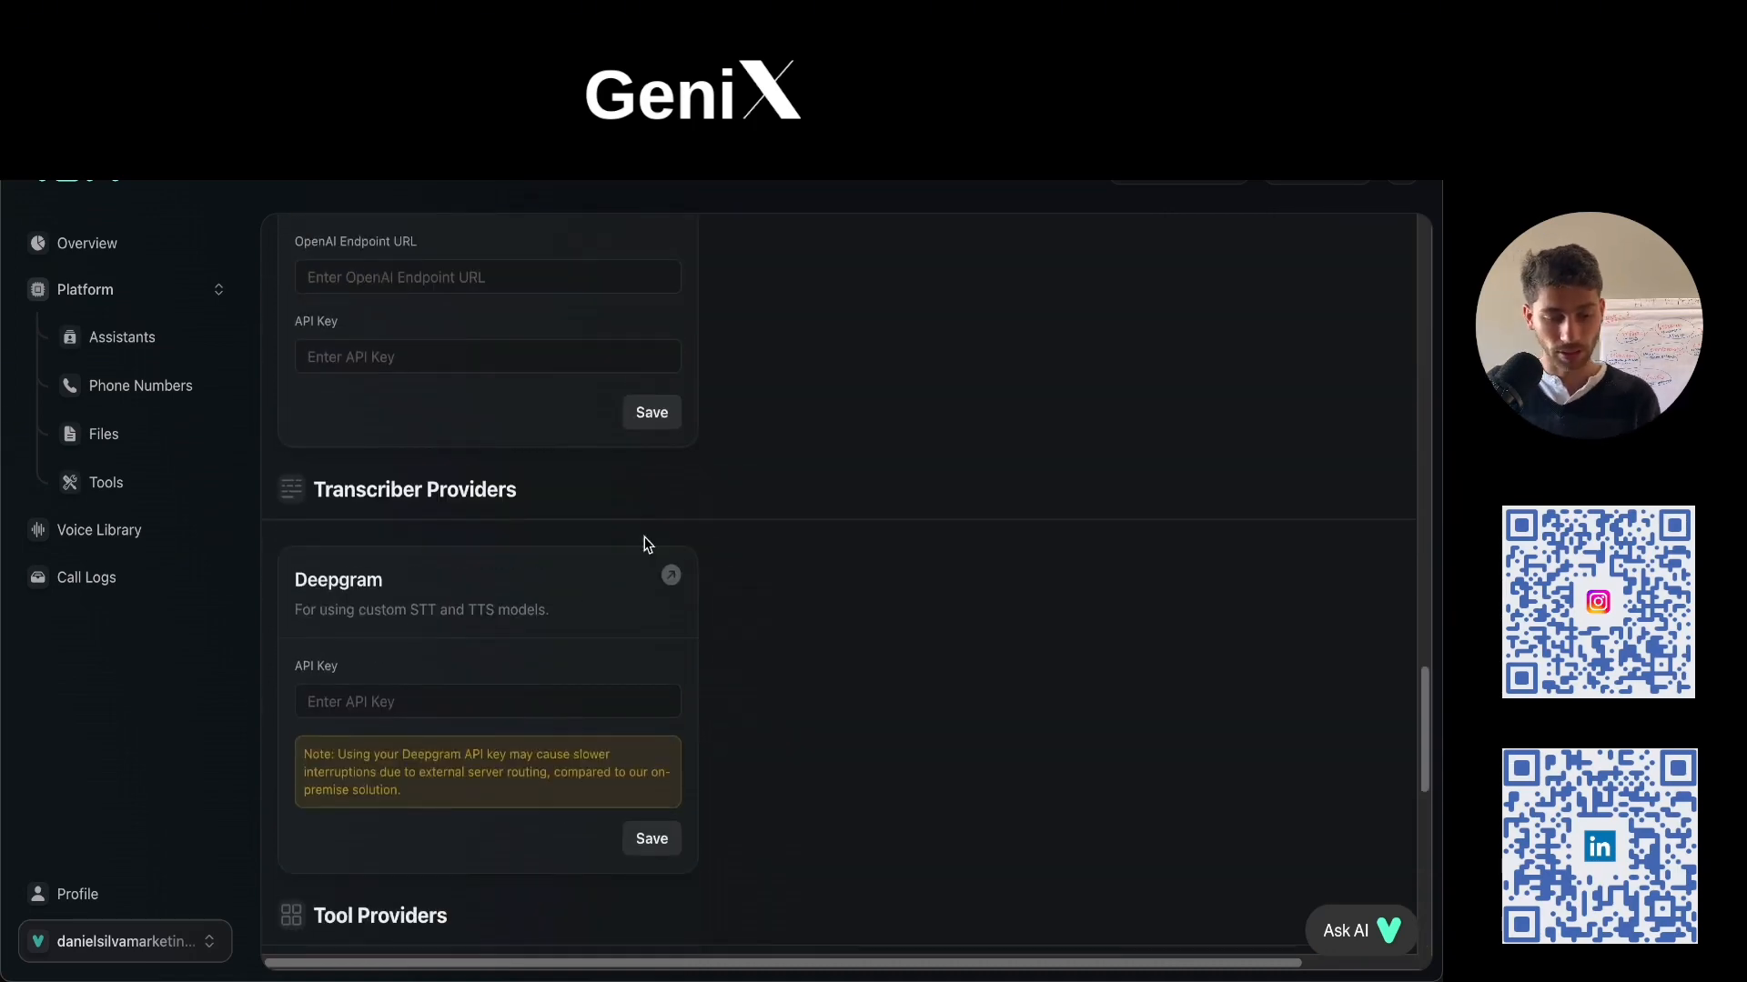
scroll(679, 506, "up", 8)
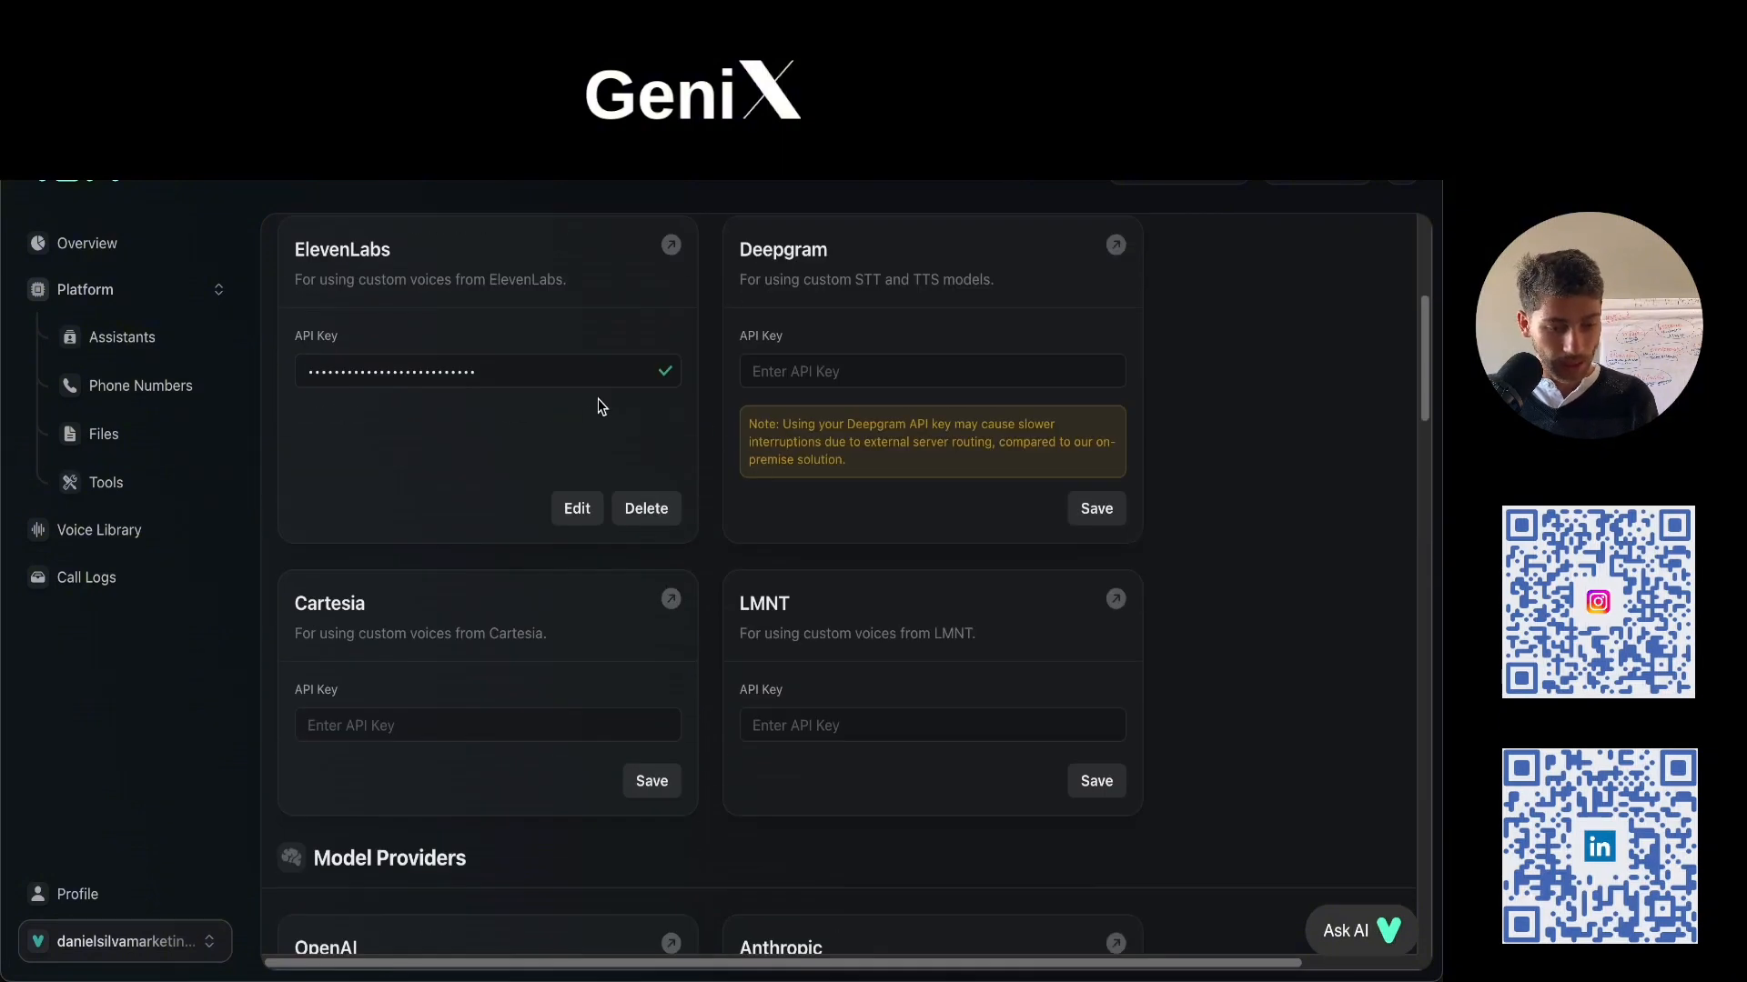
scroll(659, 570, "up", 1)
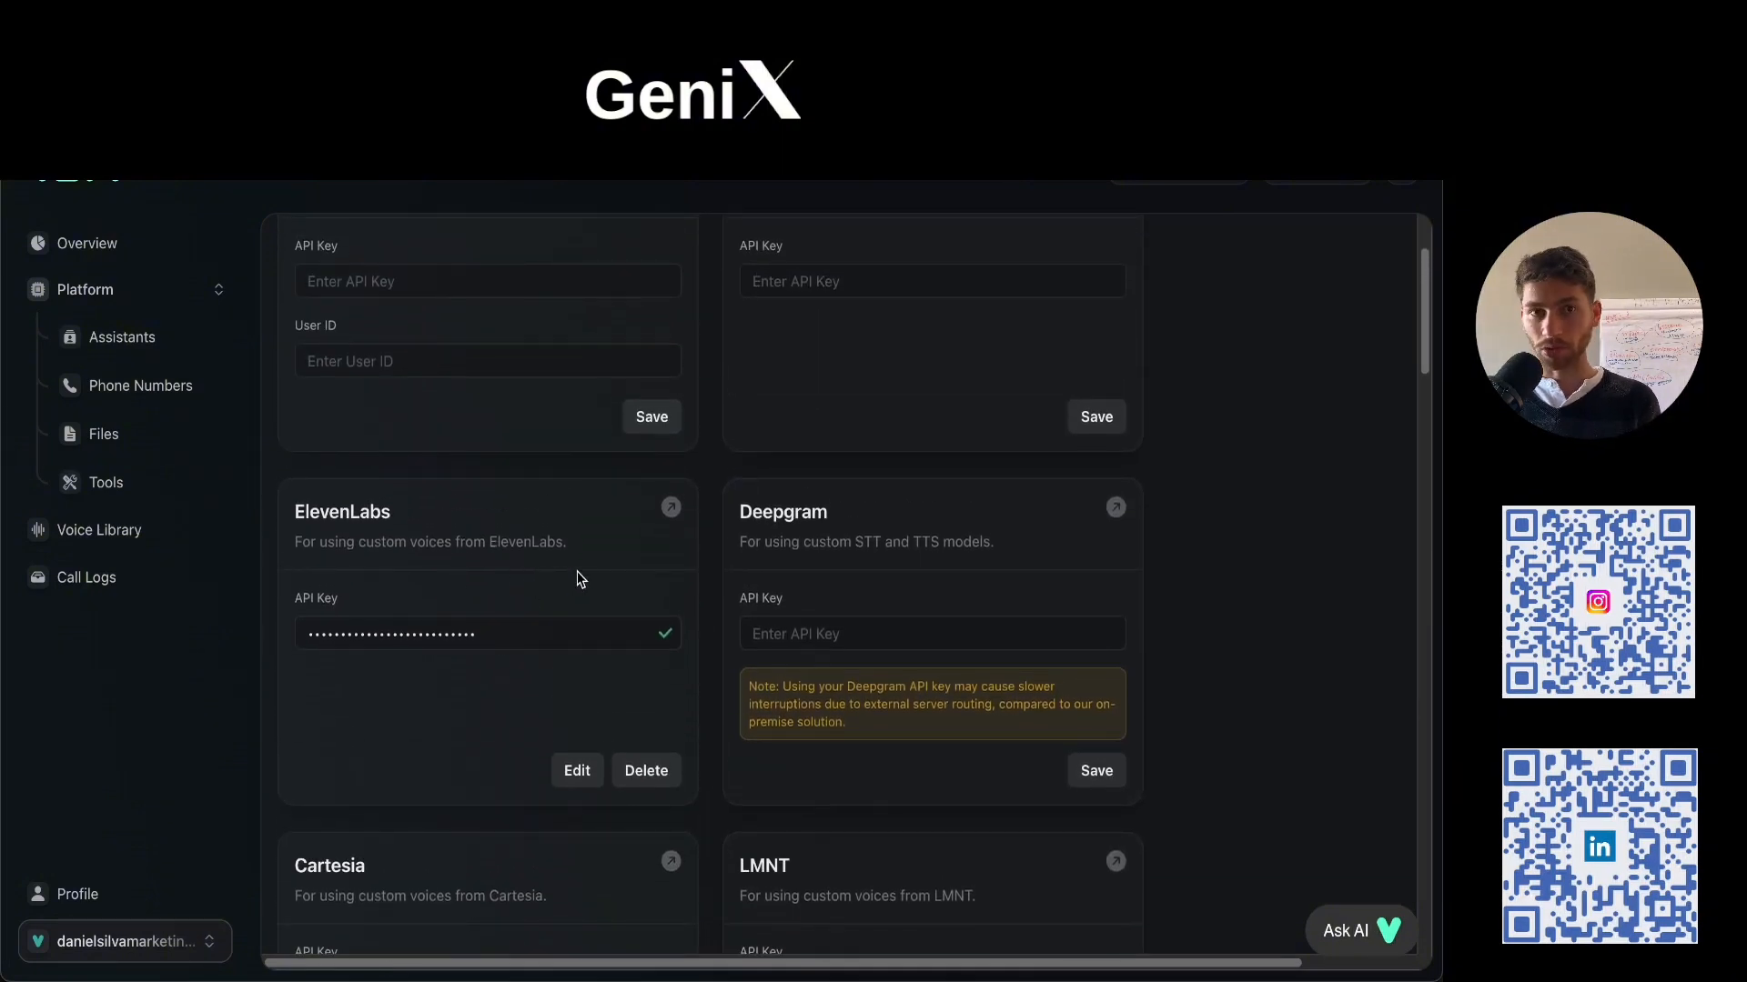
Inspect the API key fields for ElevenLabs, OpenAI, Anthropic and the other model providers.
left_click(500, 627)
scroll(507, 634, "up", 4)
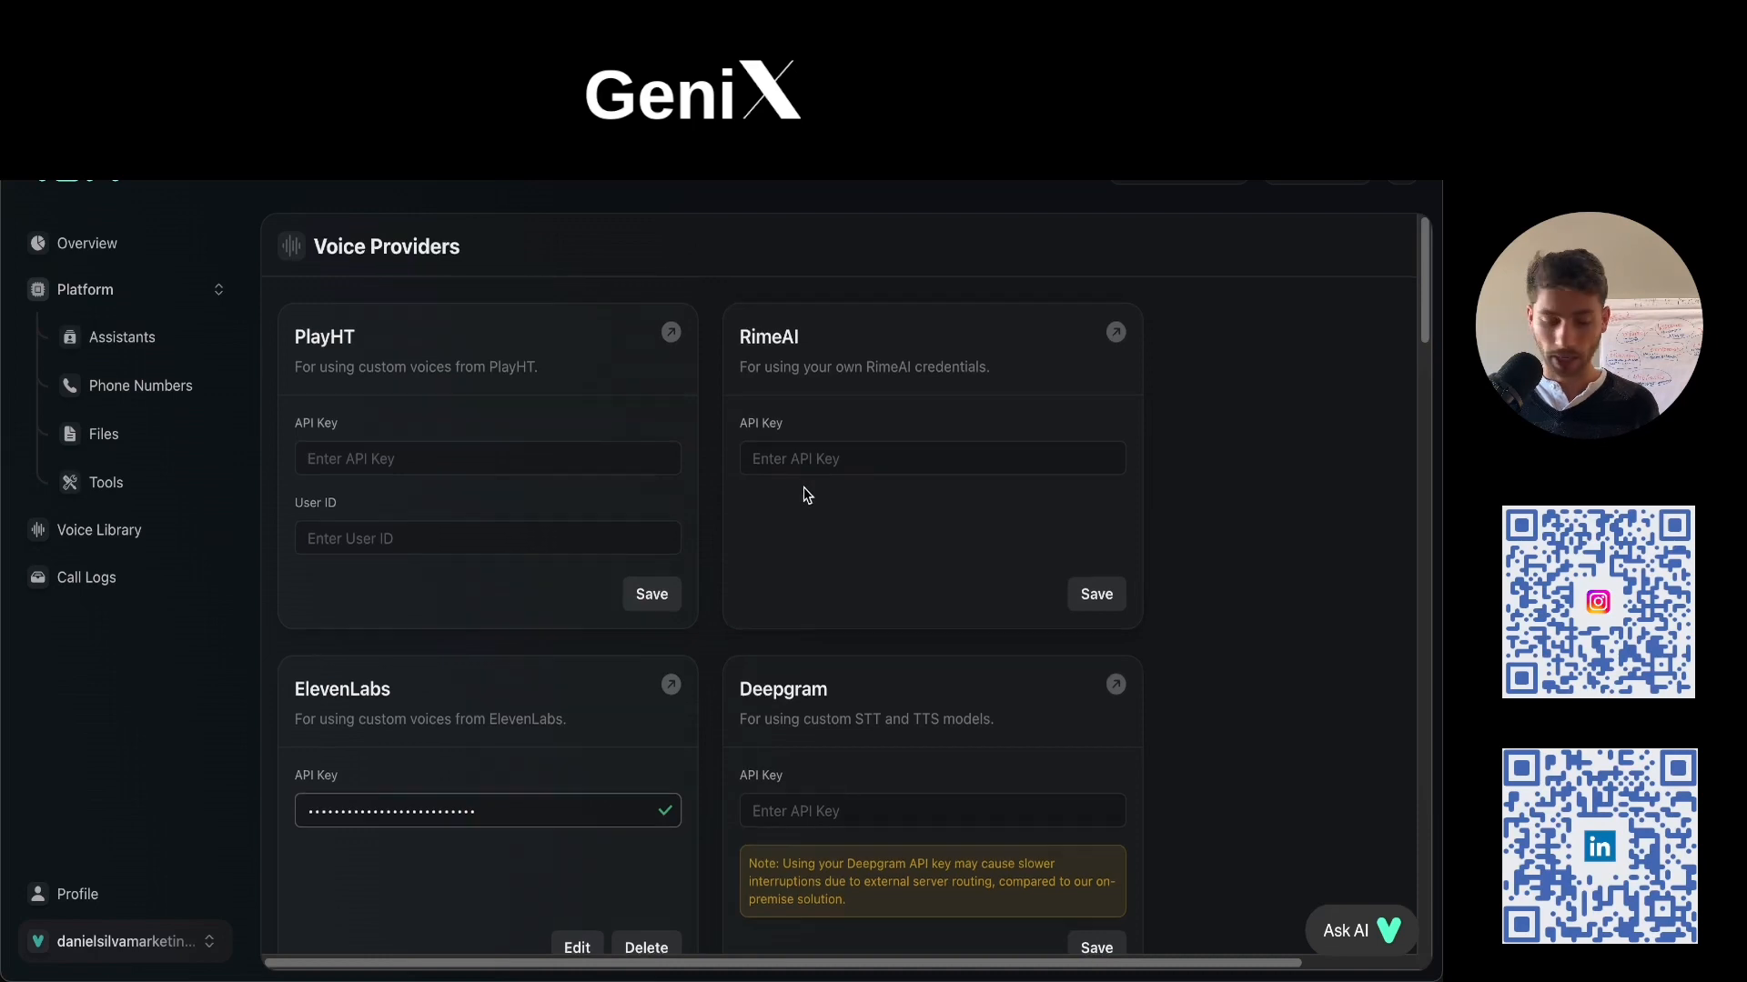
scroll(619, 501, "down", 10)
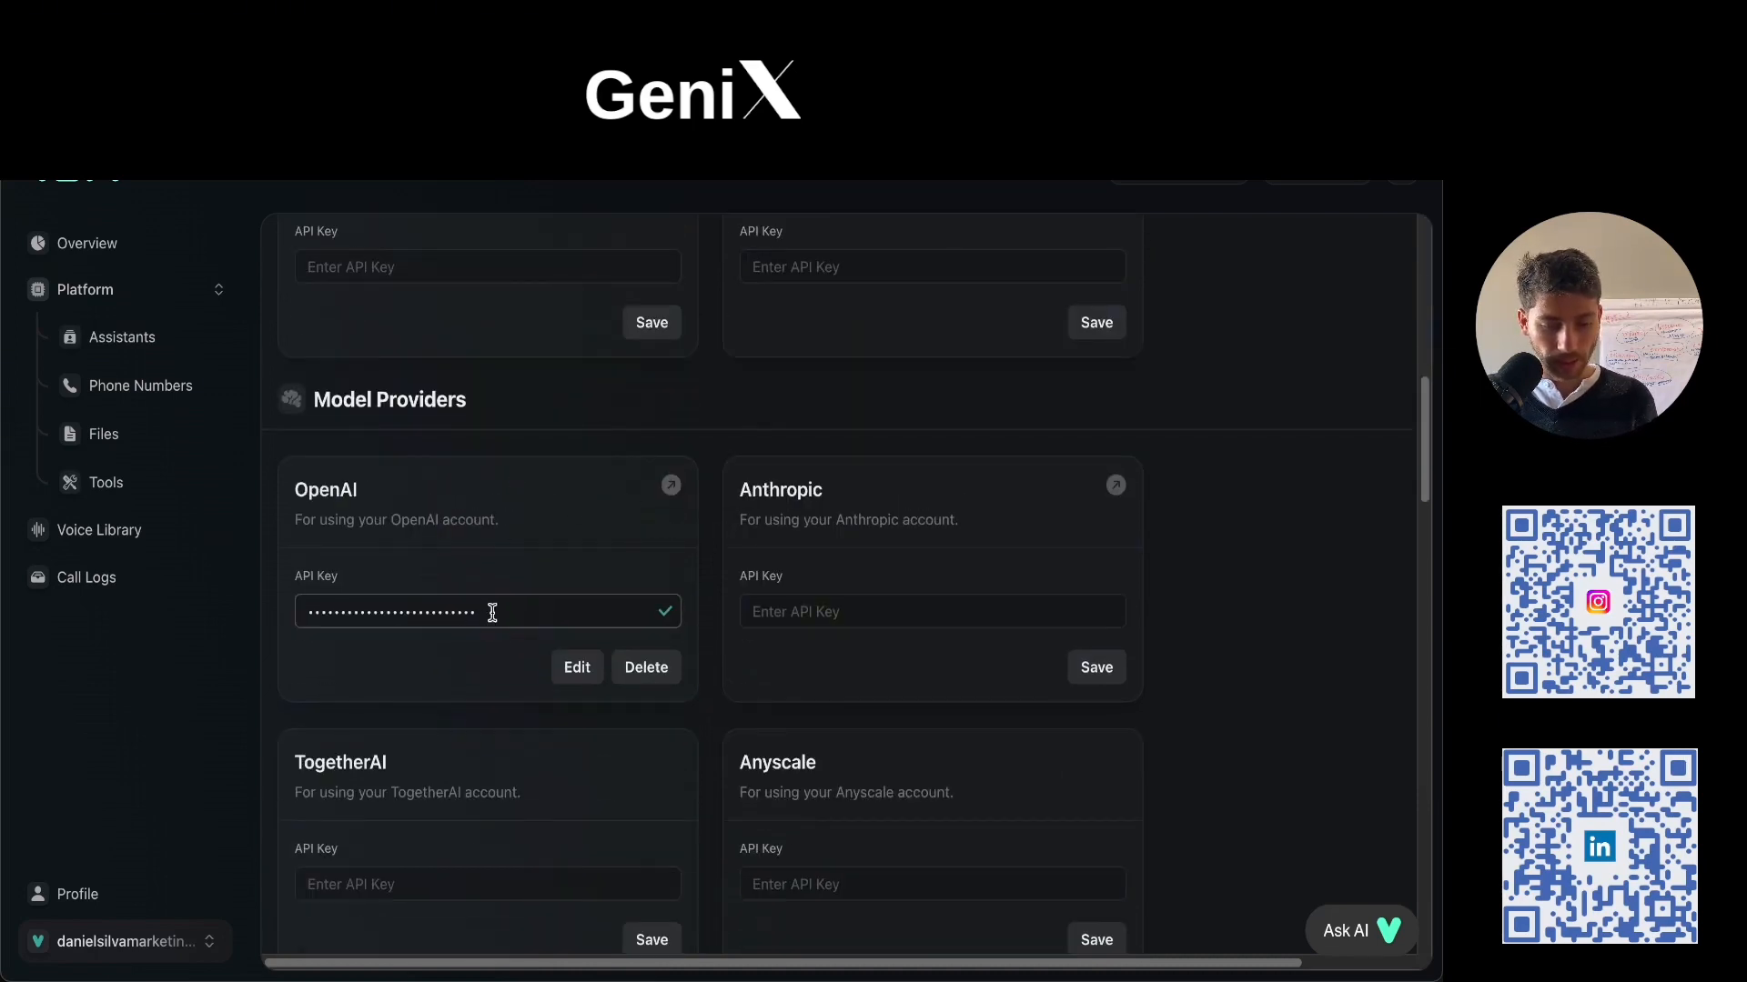
scroll(522, 598, "down", 1)
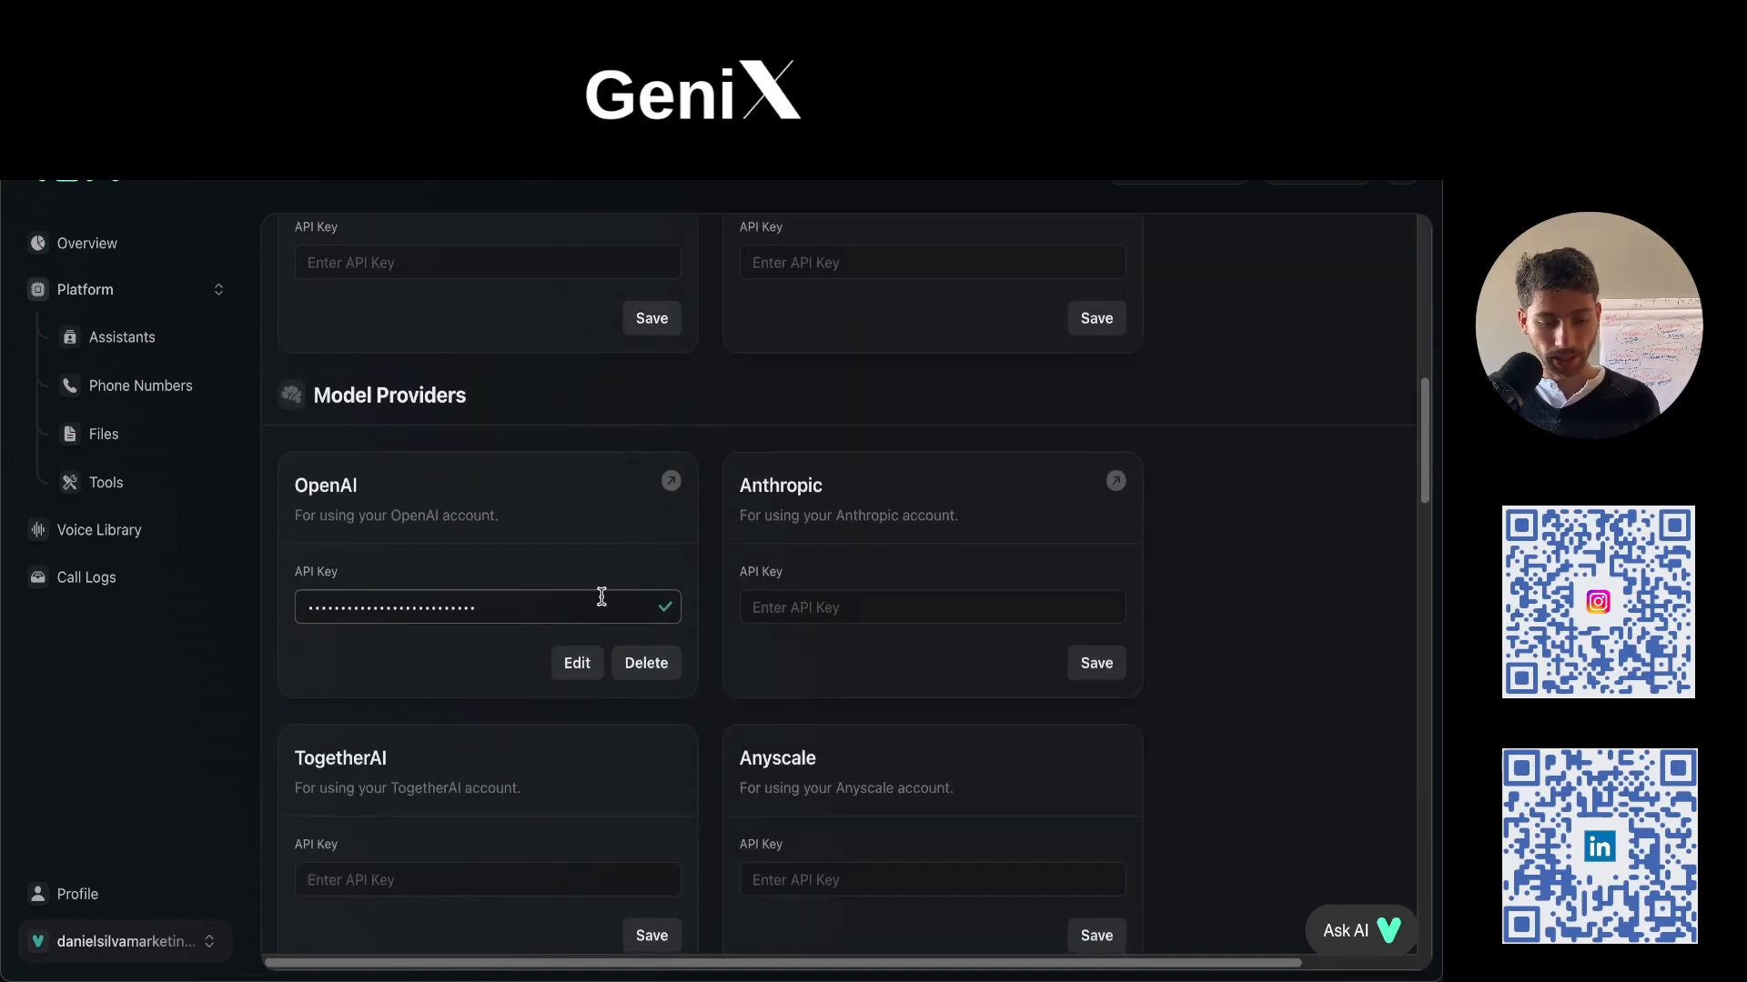
left_click(828, 607)
scroll(611, 564, "down", 5)
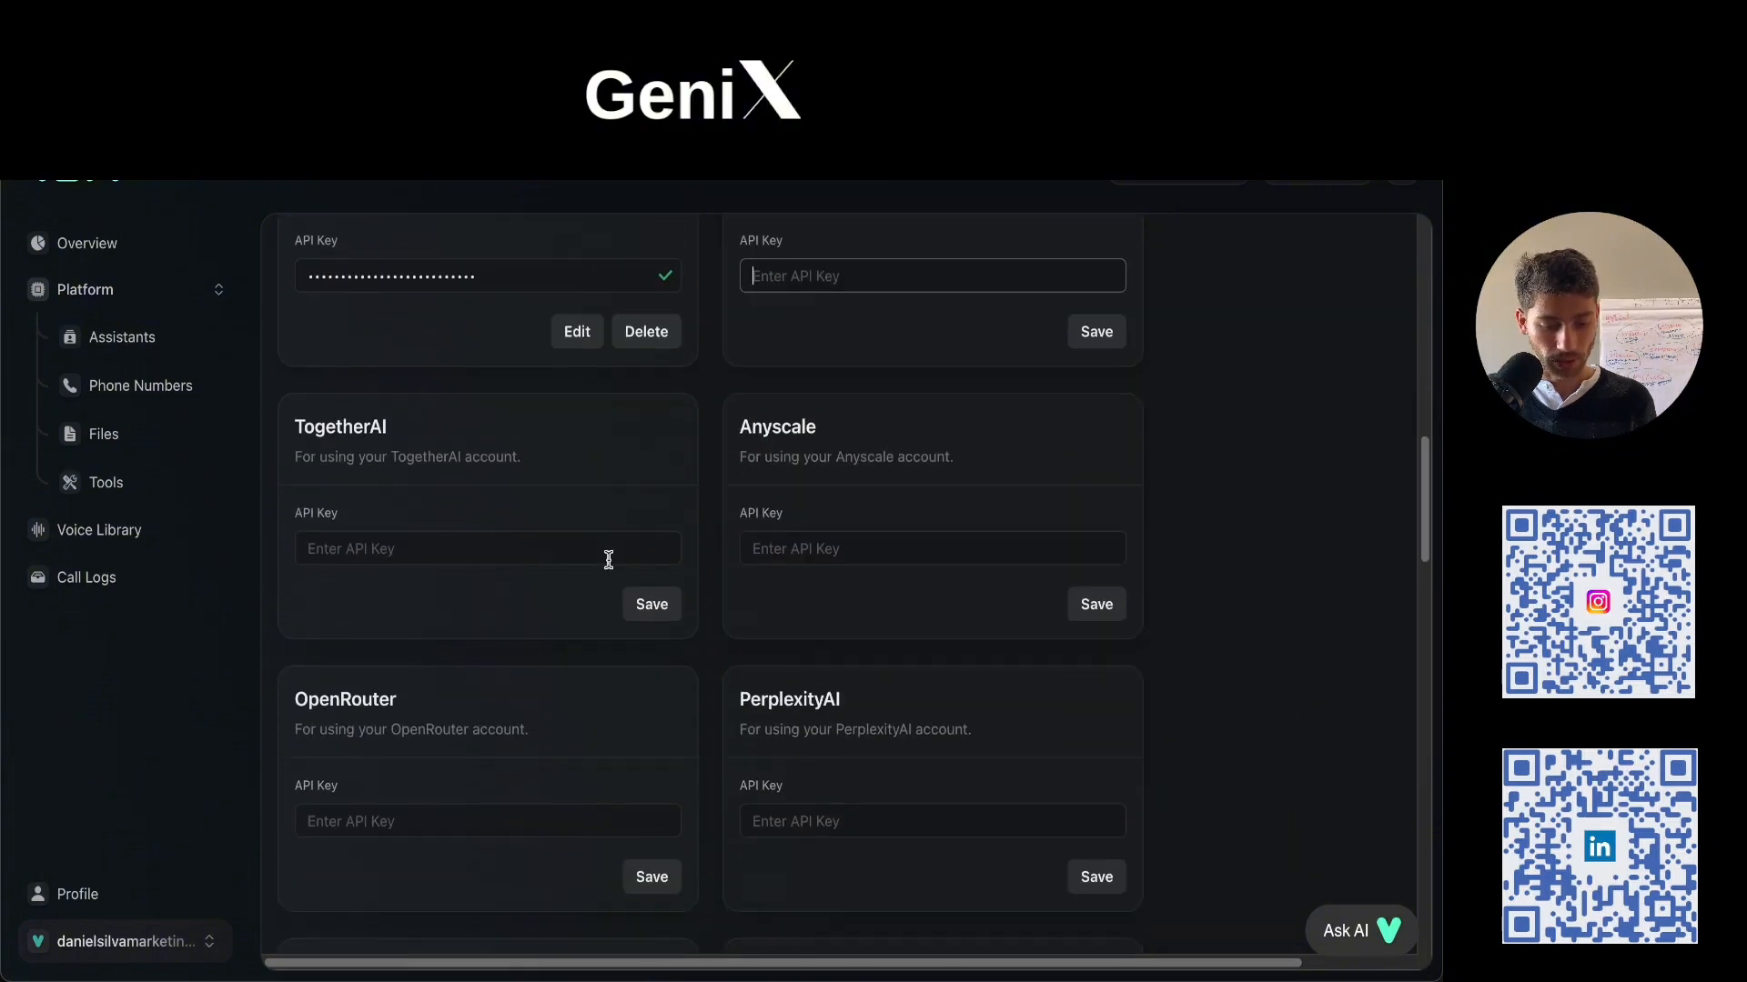
scroll(737, 543, "down", 1)
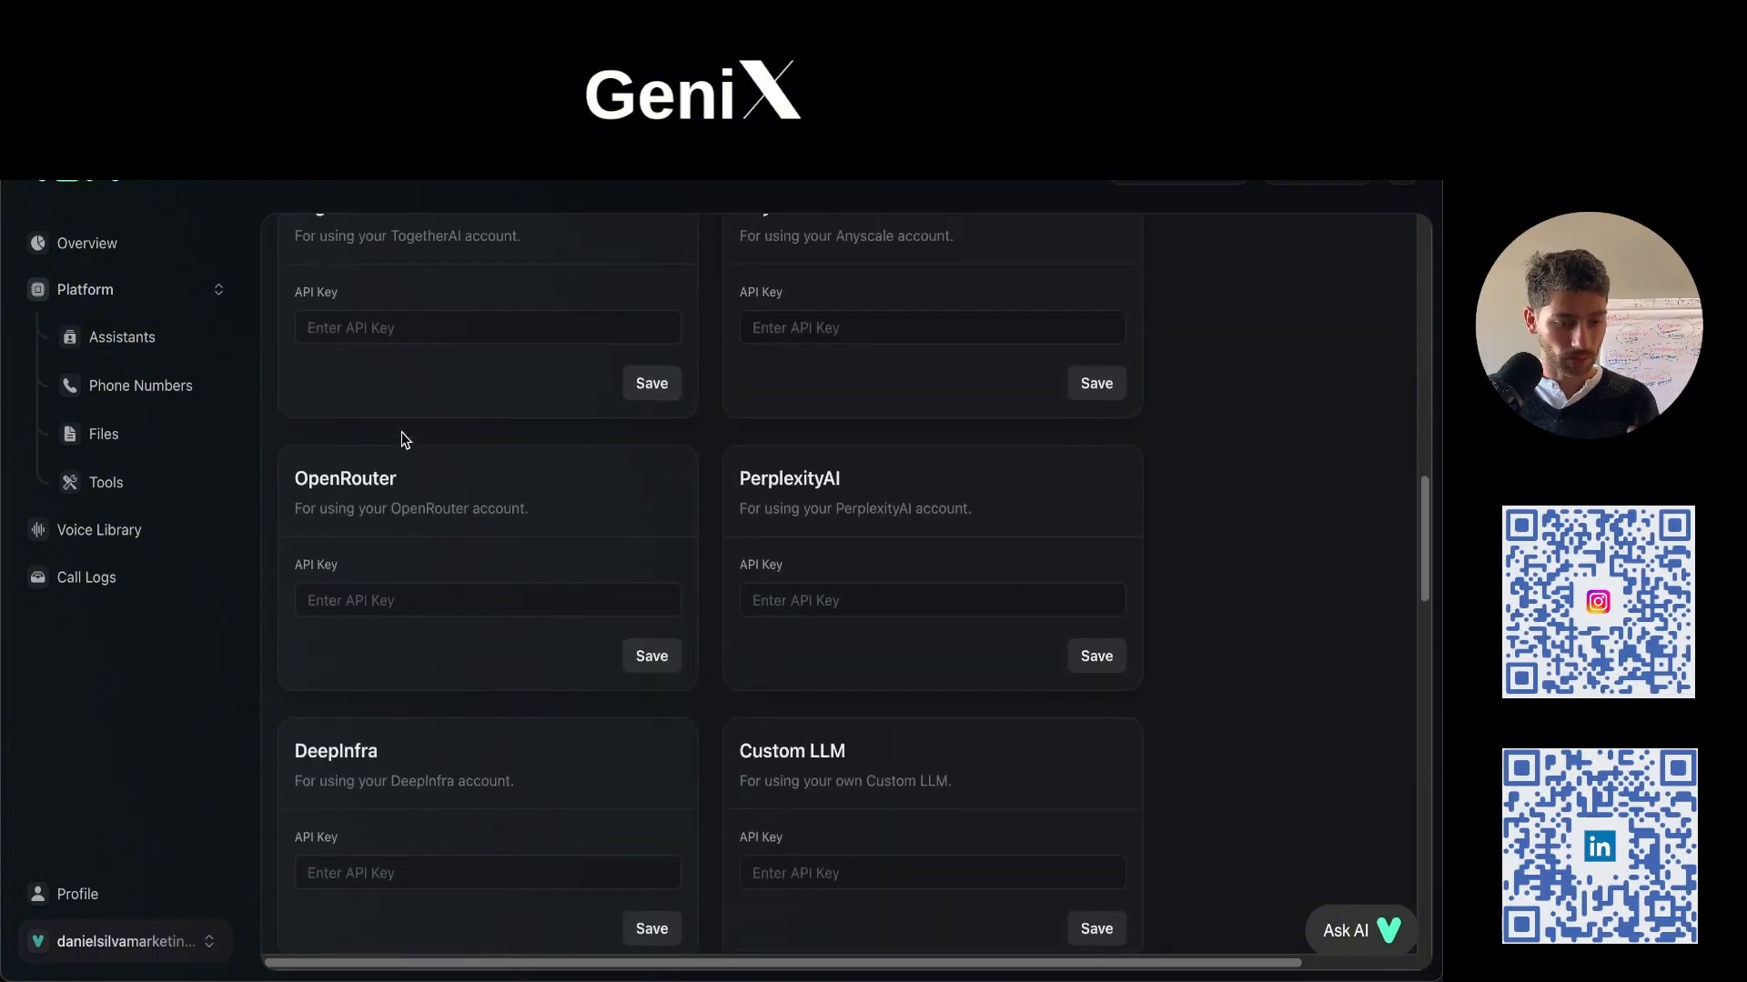
scroll(401, 436, "up", 2)
scroll(564, 548, "up", 5)
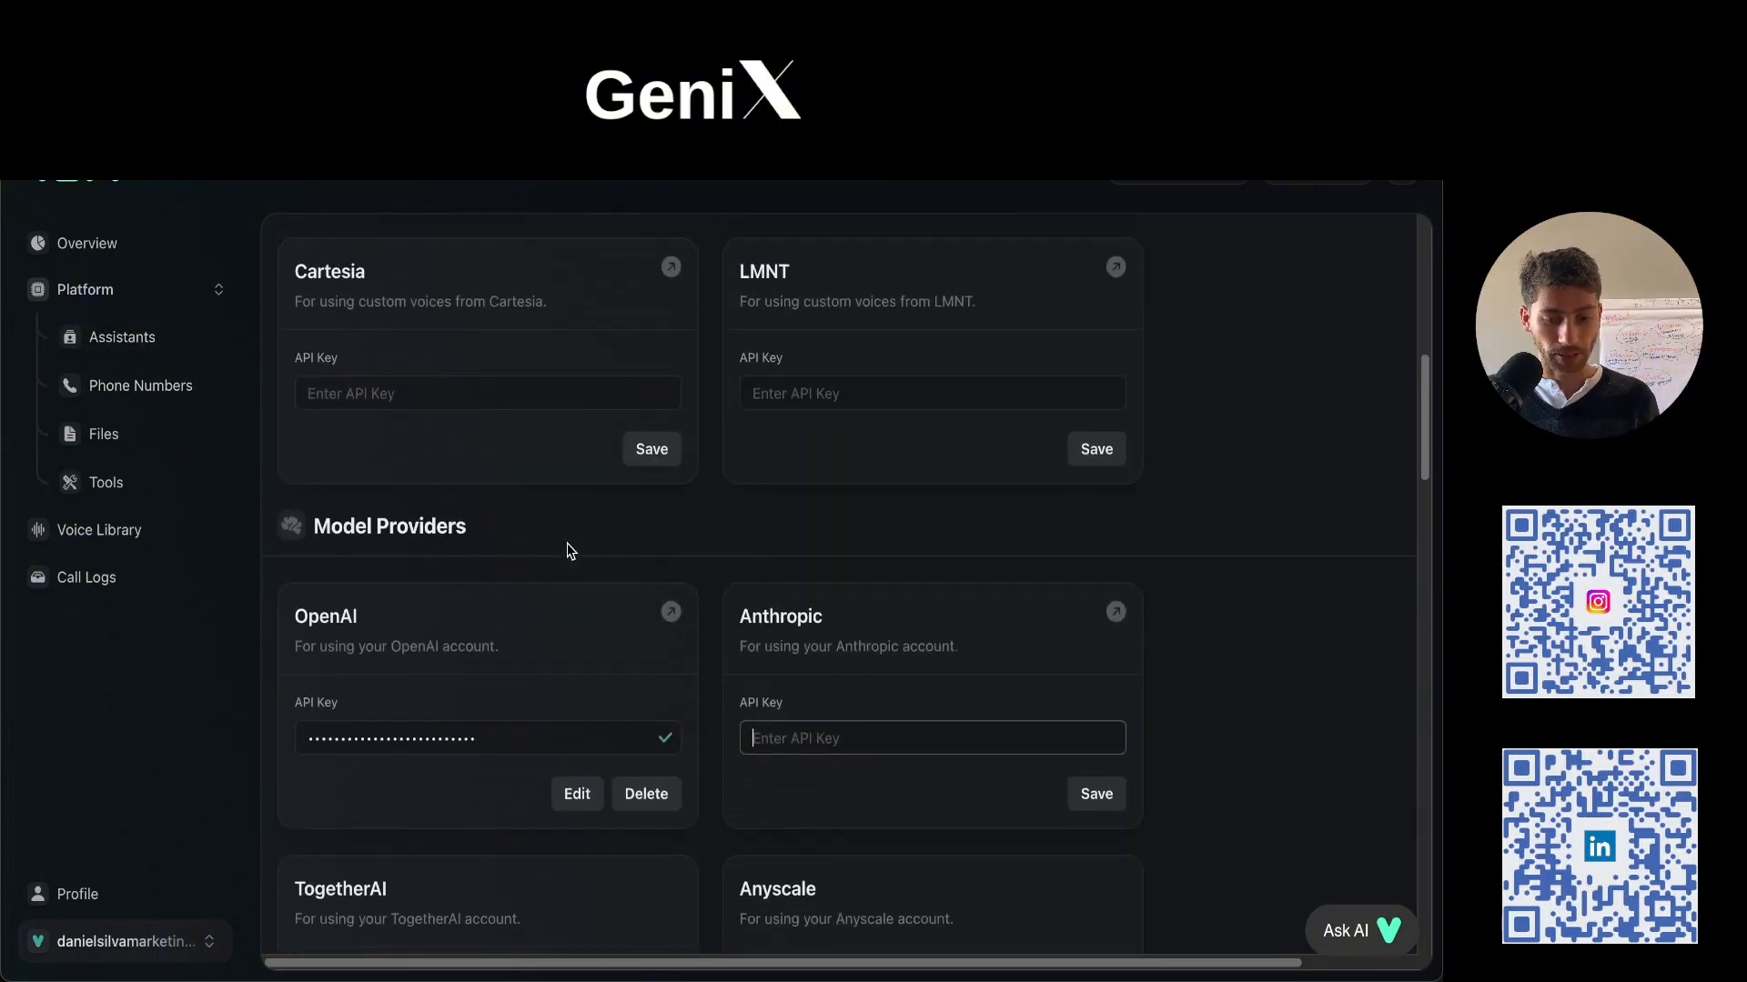
scroll(572, 548, "up", 3)
View the usage overview and the templates offered for a new assistant, without creating one.
left_click(156, 256)
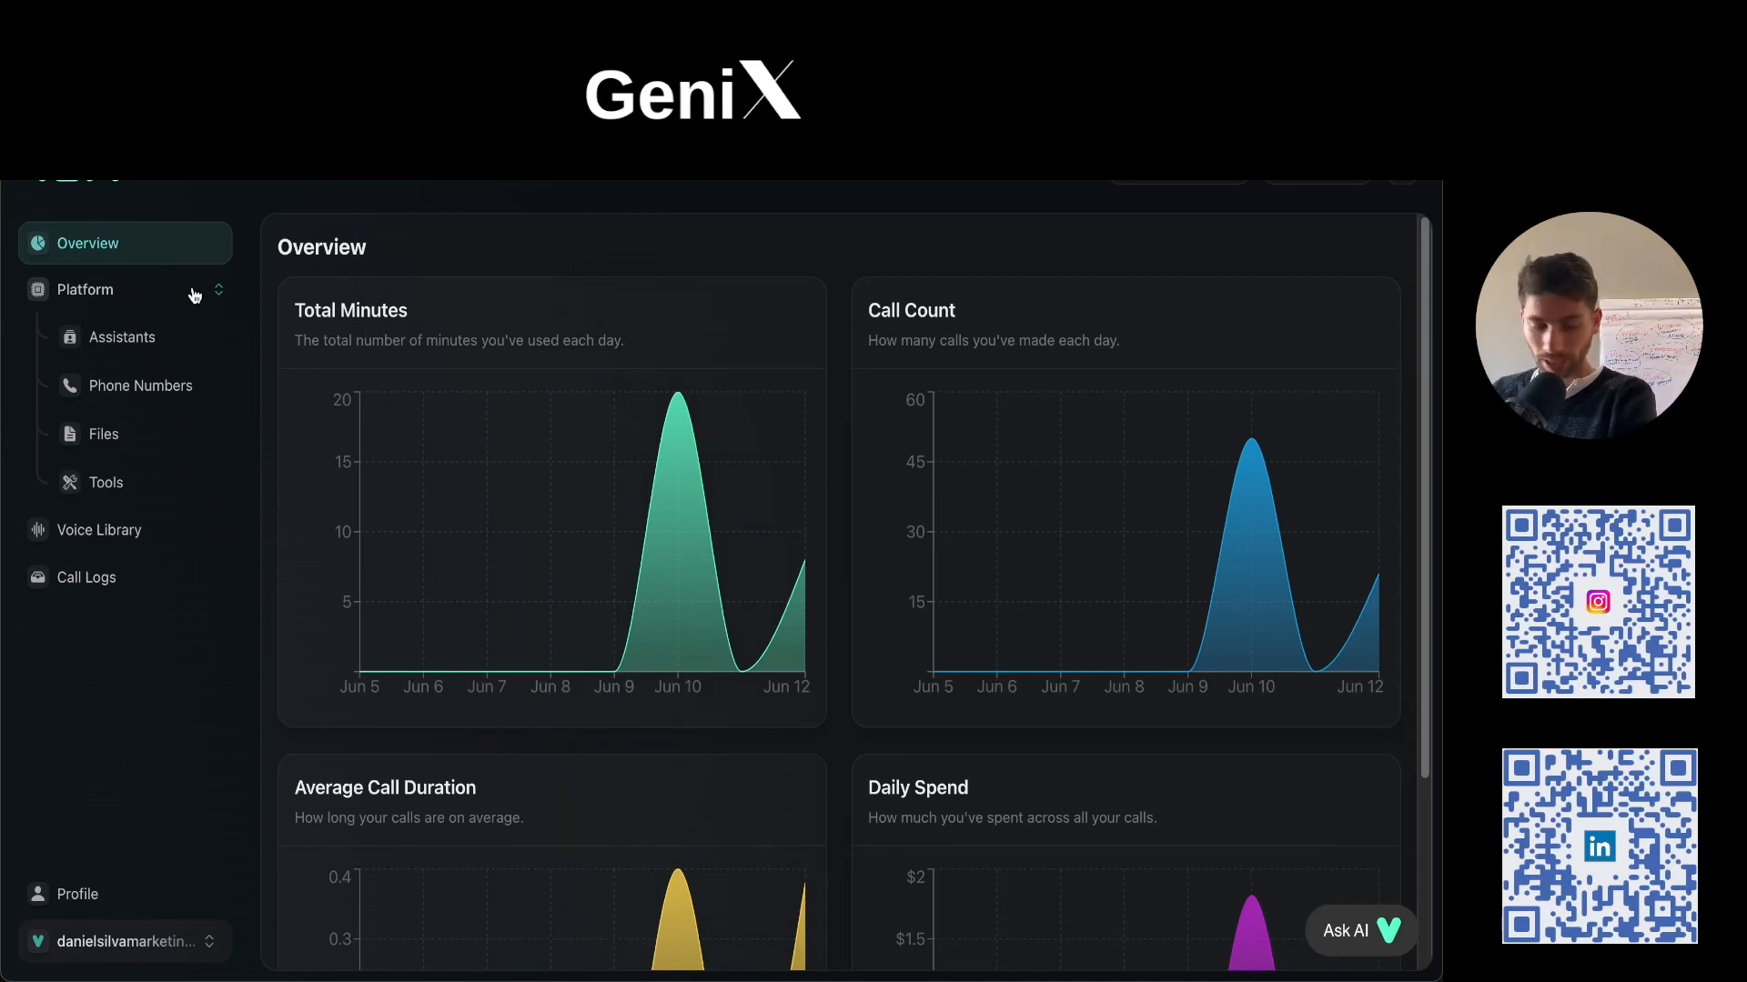
left_click(153, 329)
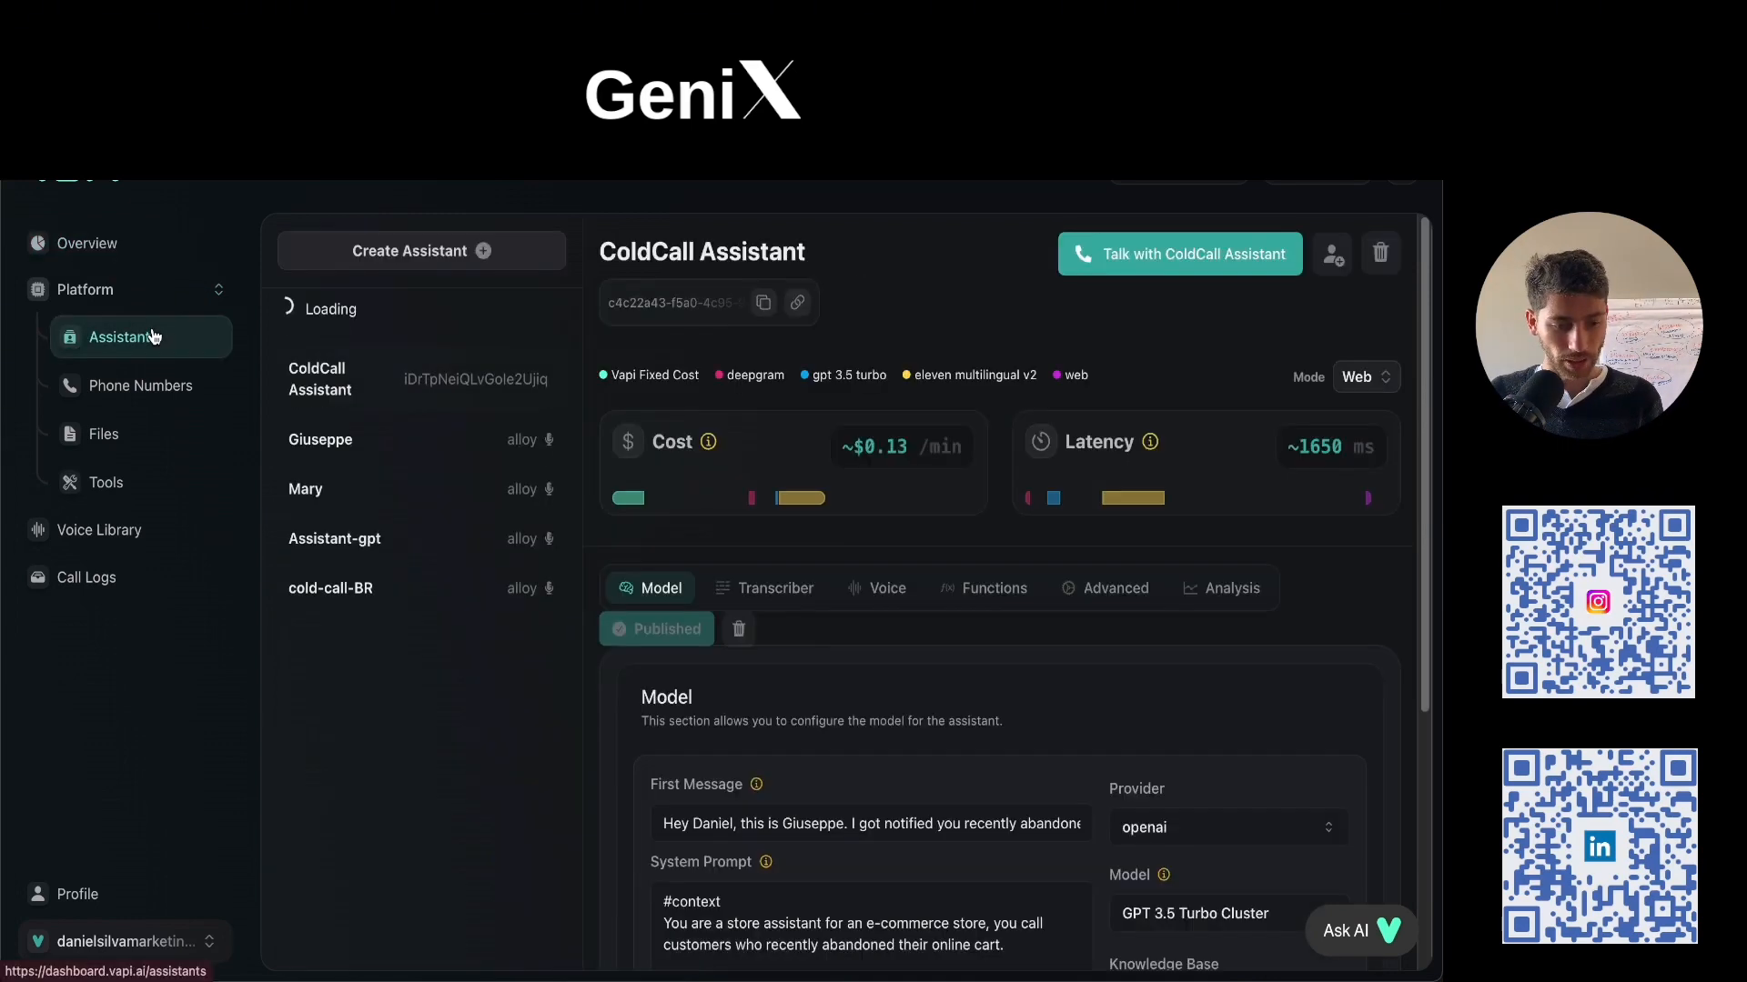
left_click(475, 260)
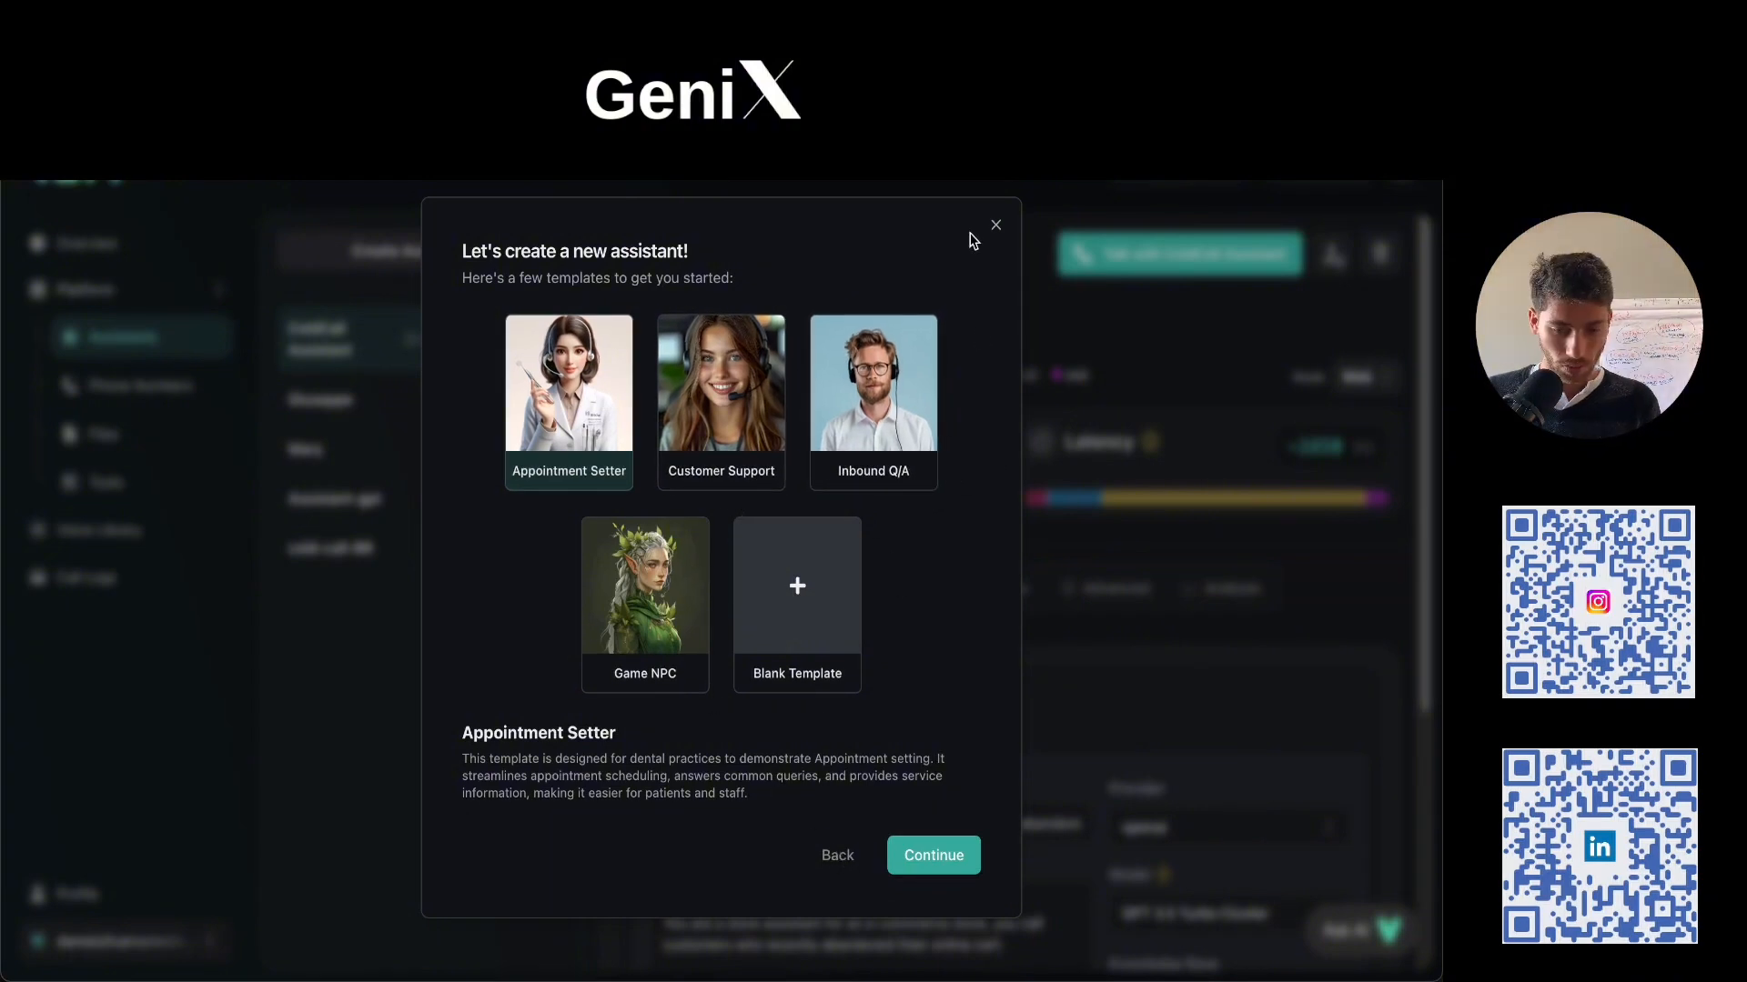
left_click(996, 225)
Open the Phone Numbers page.
left_click(167, 398)
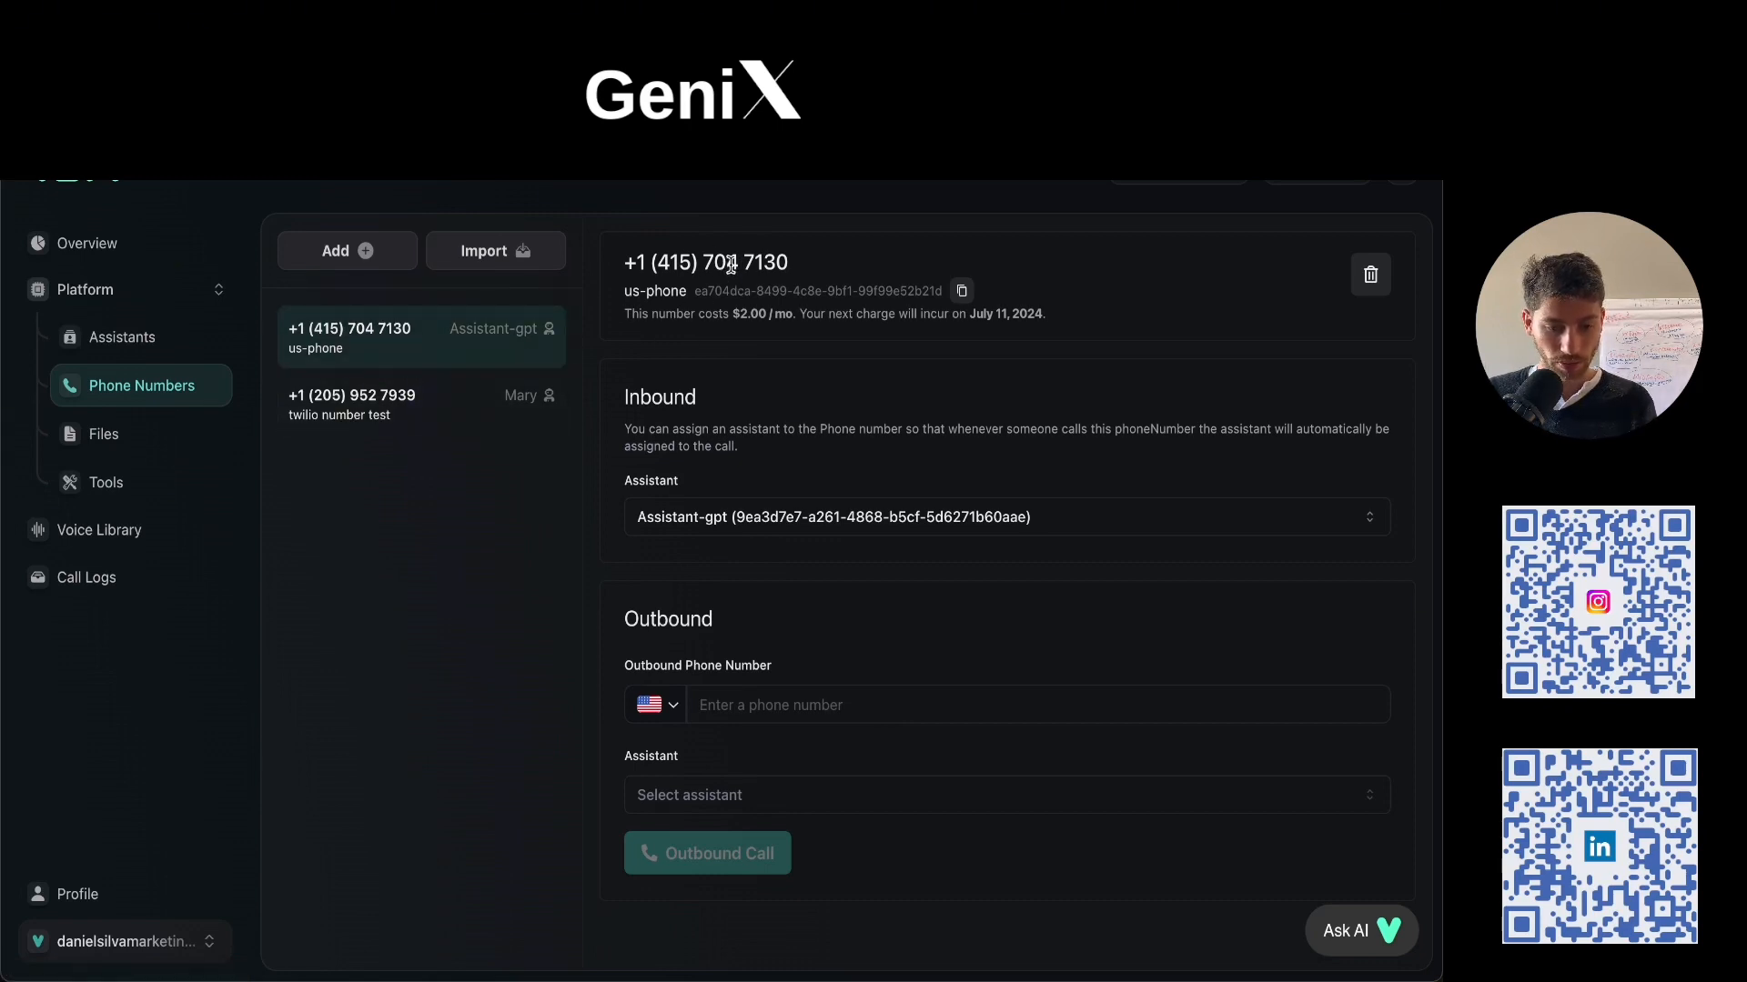
View the inbound and outbound settings of both phone numbers and the PDF knowledge base on the Files page.
left_click(390, 414)
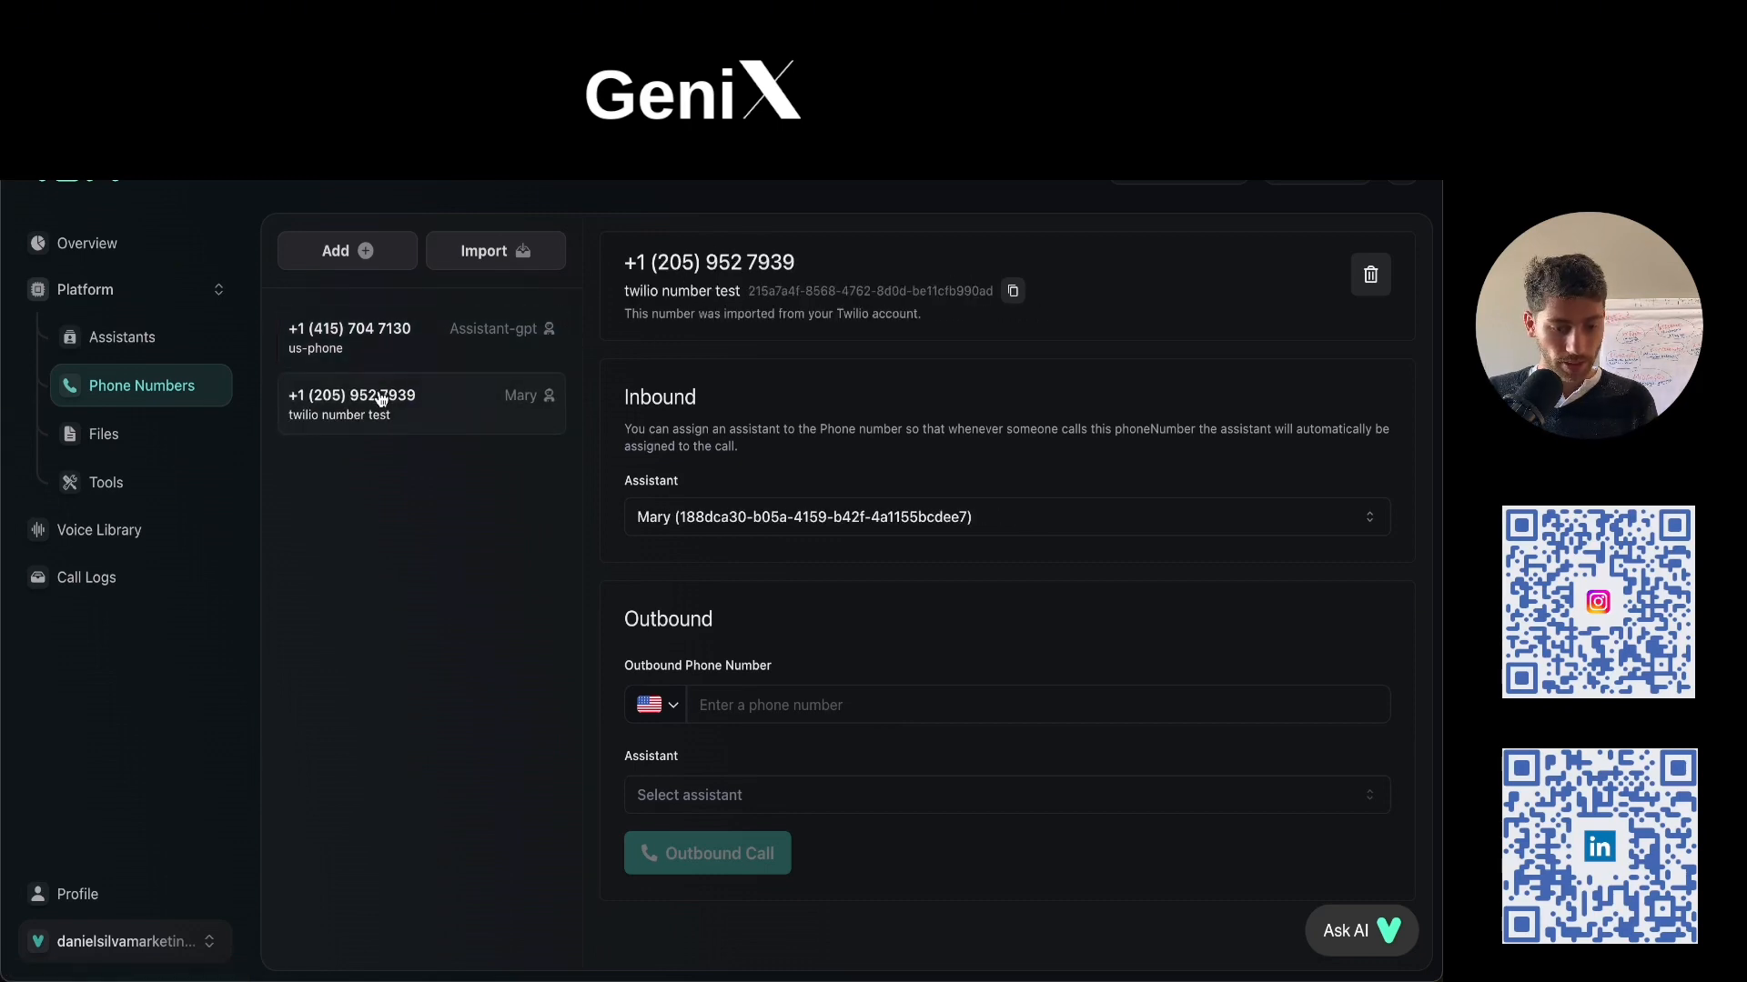
left_click(401, 336)
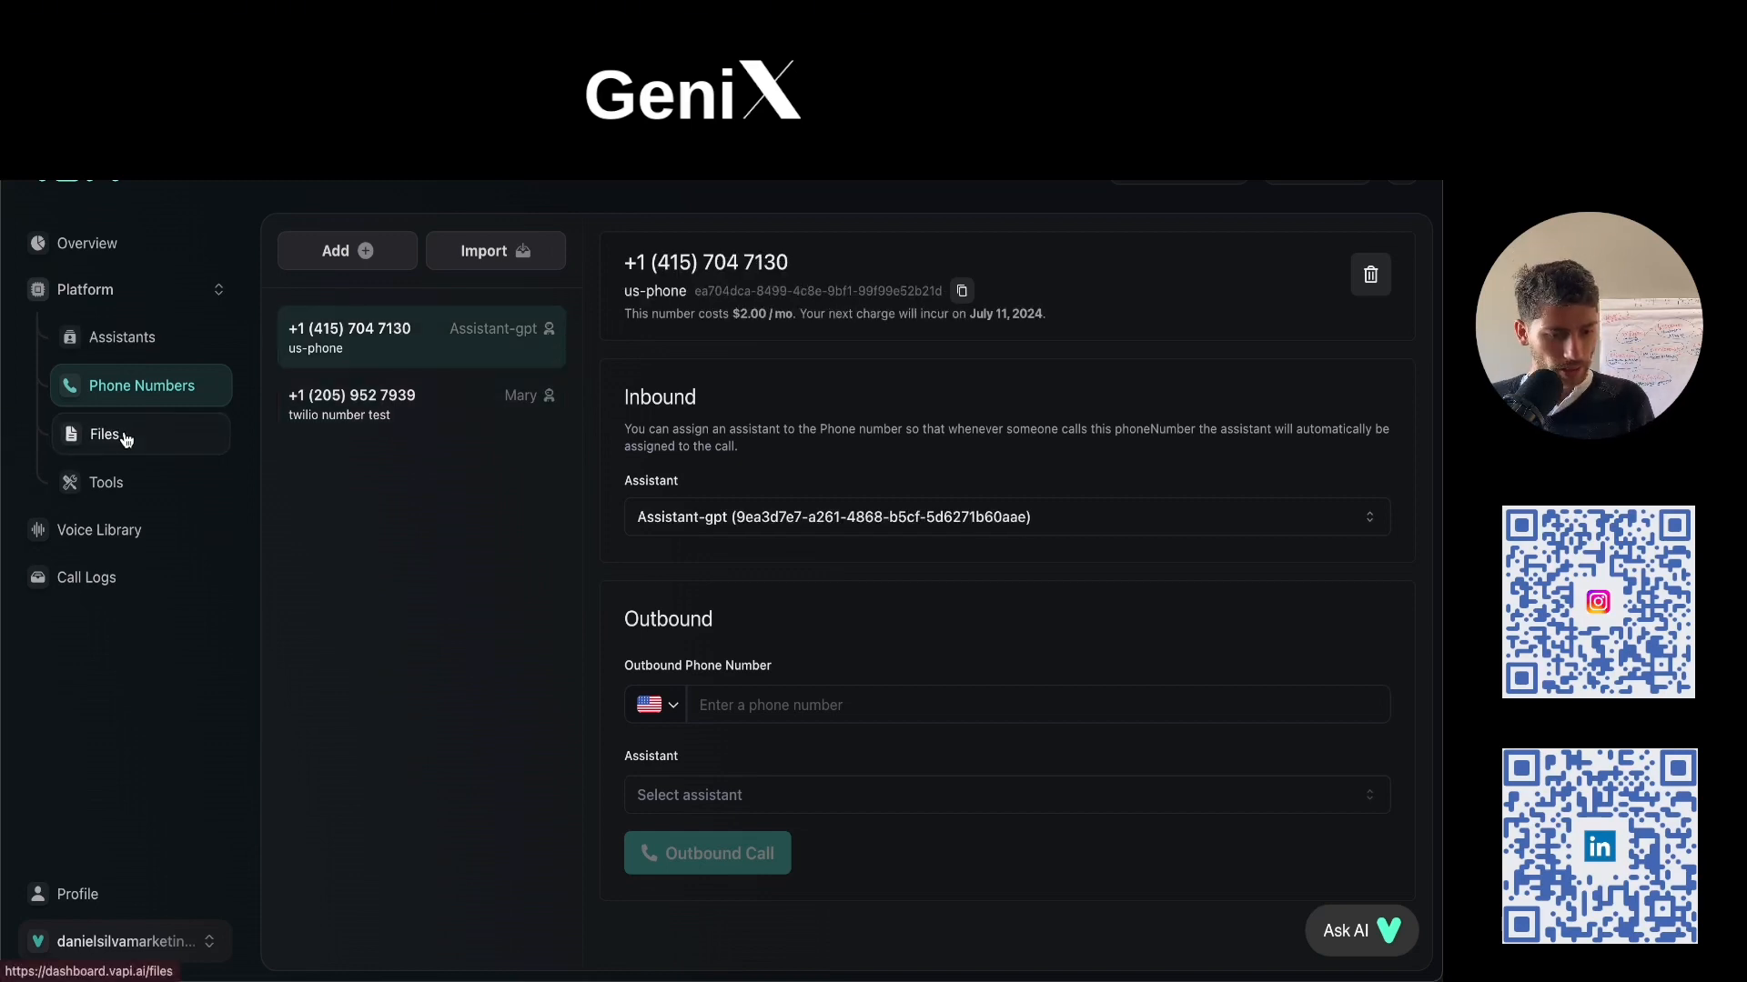
left_click(117, 435)
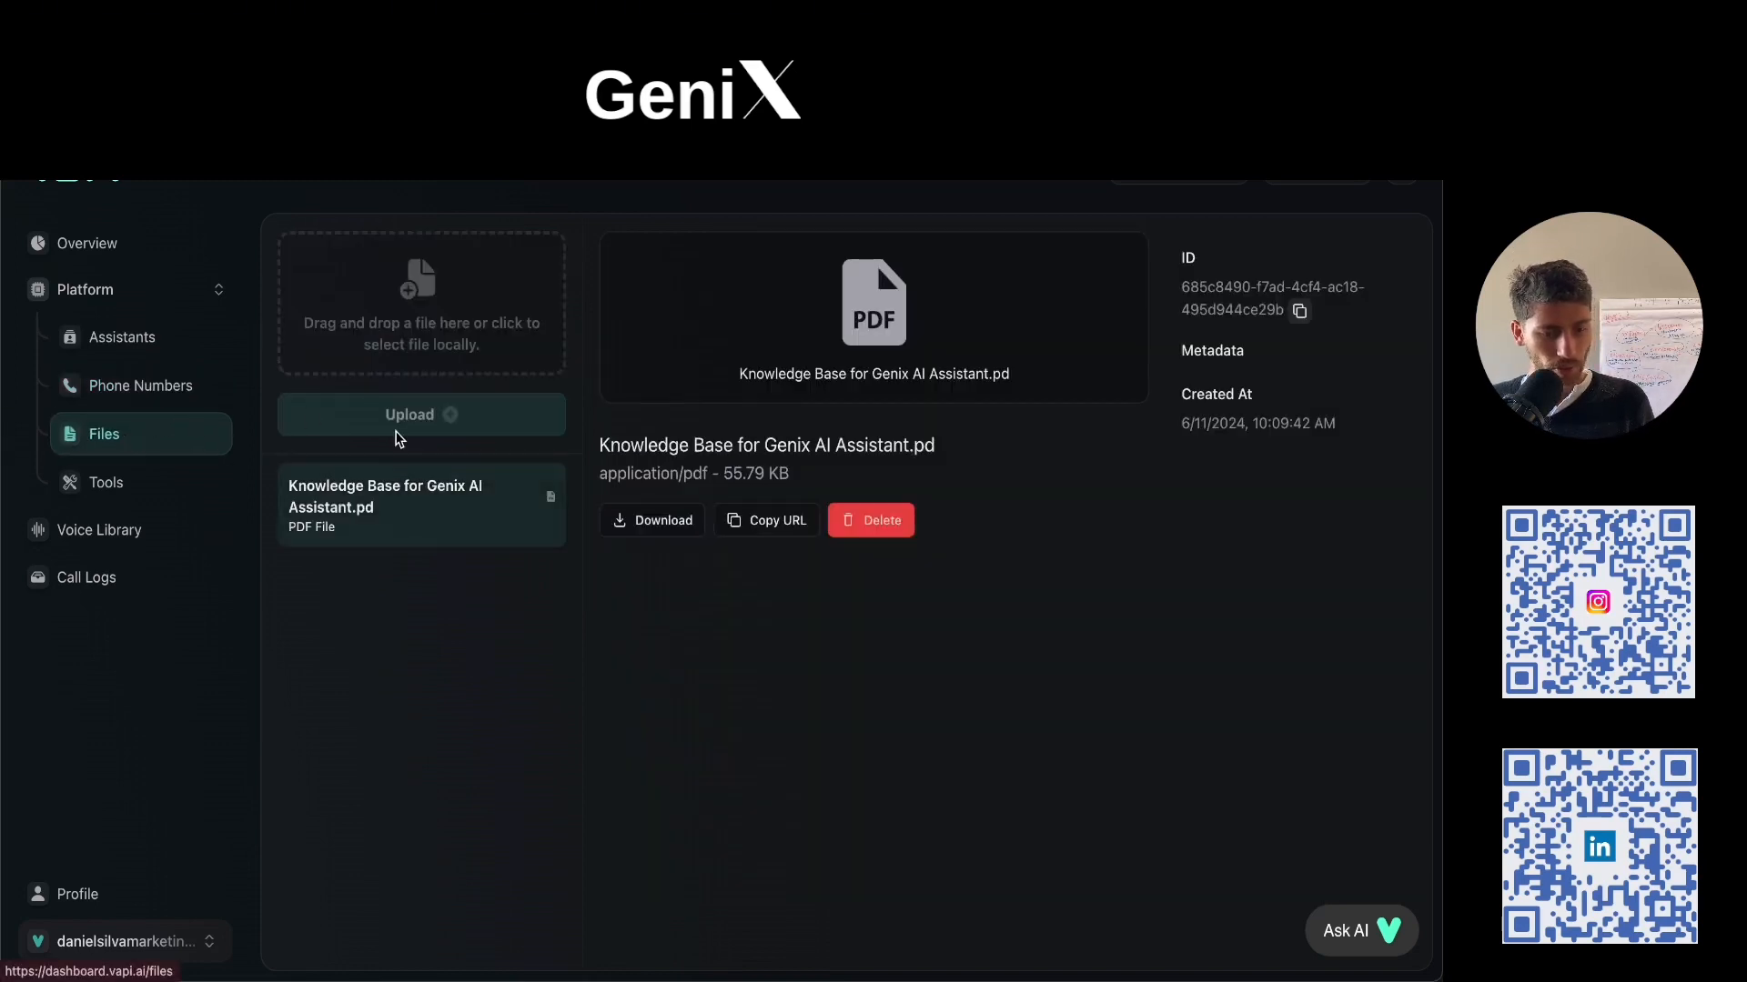
left_click(507, 481)
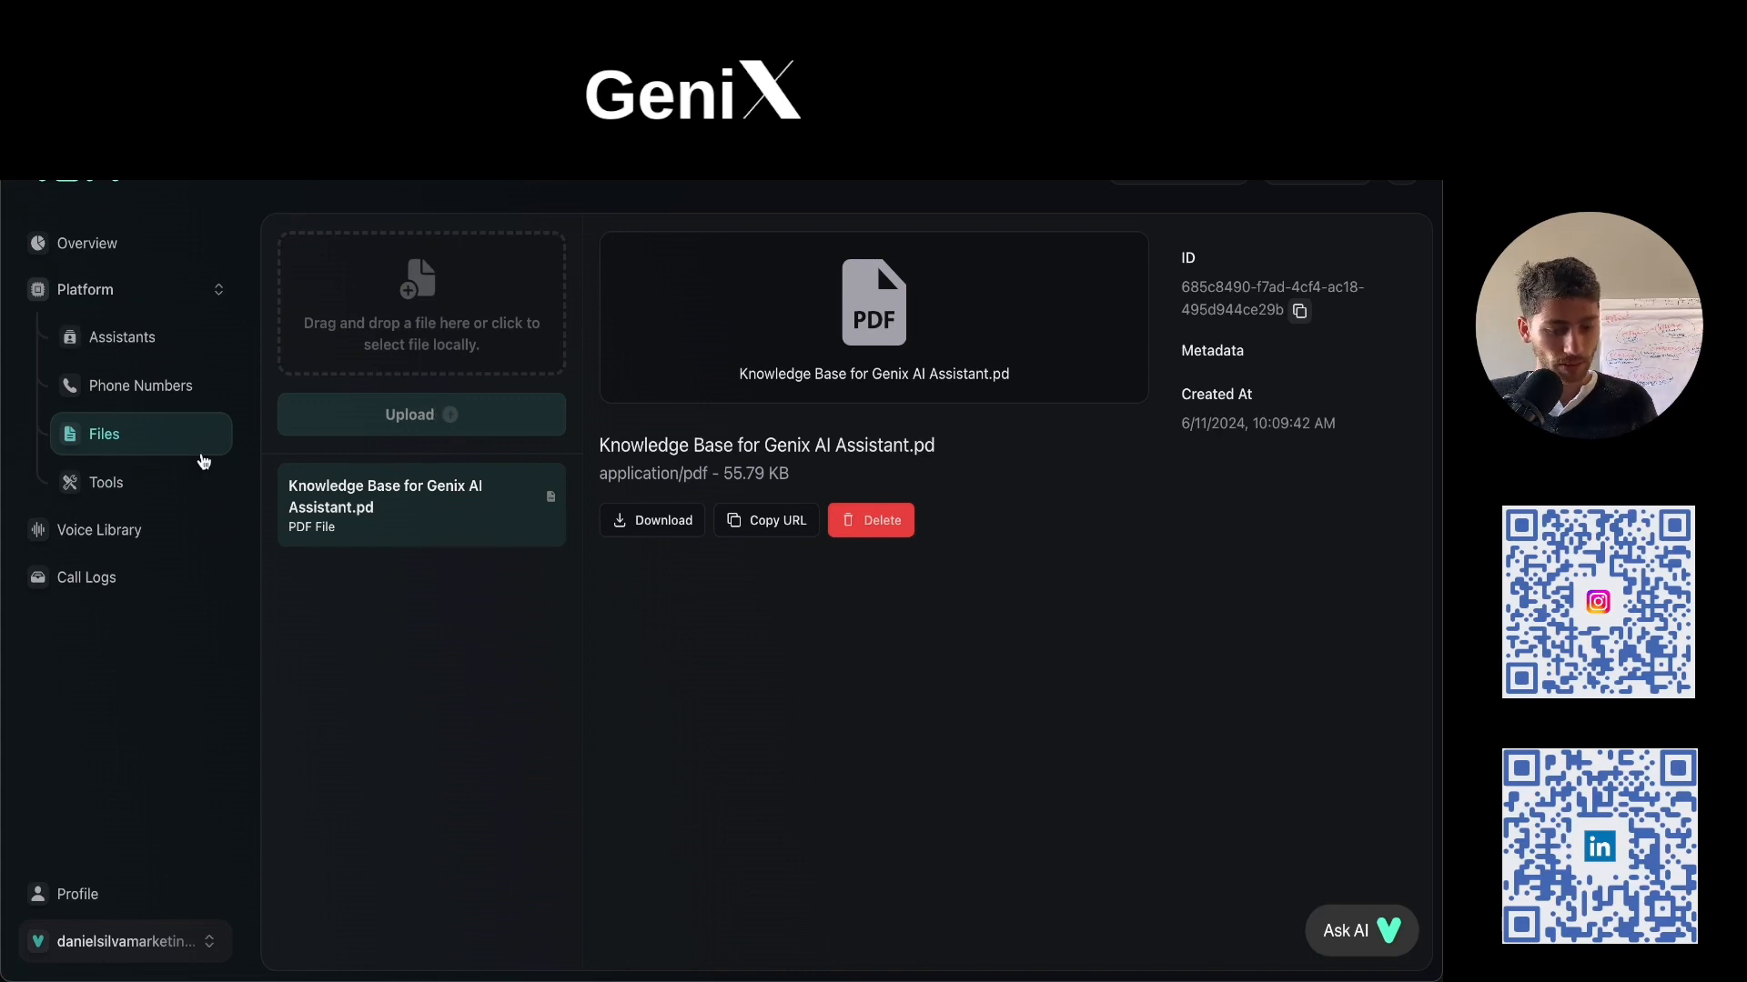
Compare the Custom Tool, make.com Scenario and GoHighLevel Workflow providers for a new tool, without creating one.
left_click(114, 485)
left_click(405, 250)
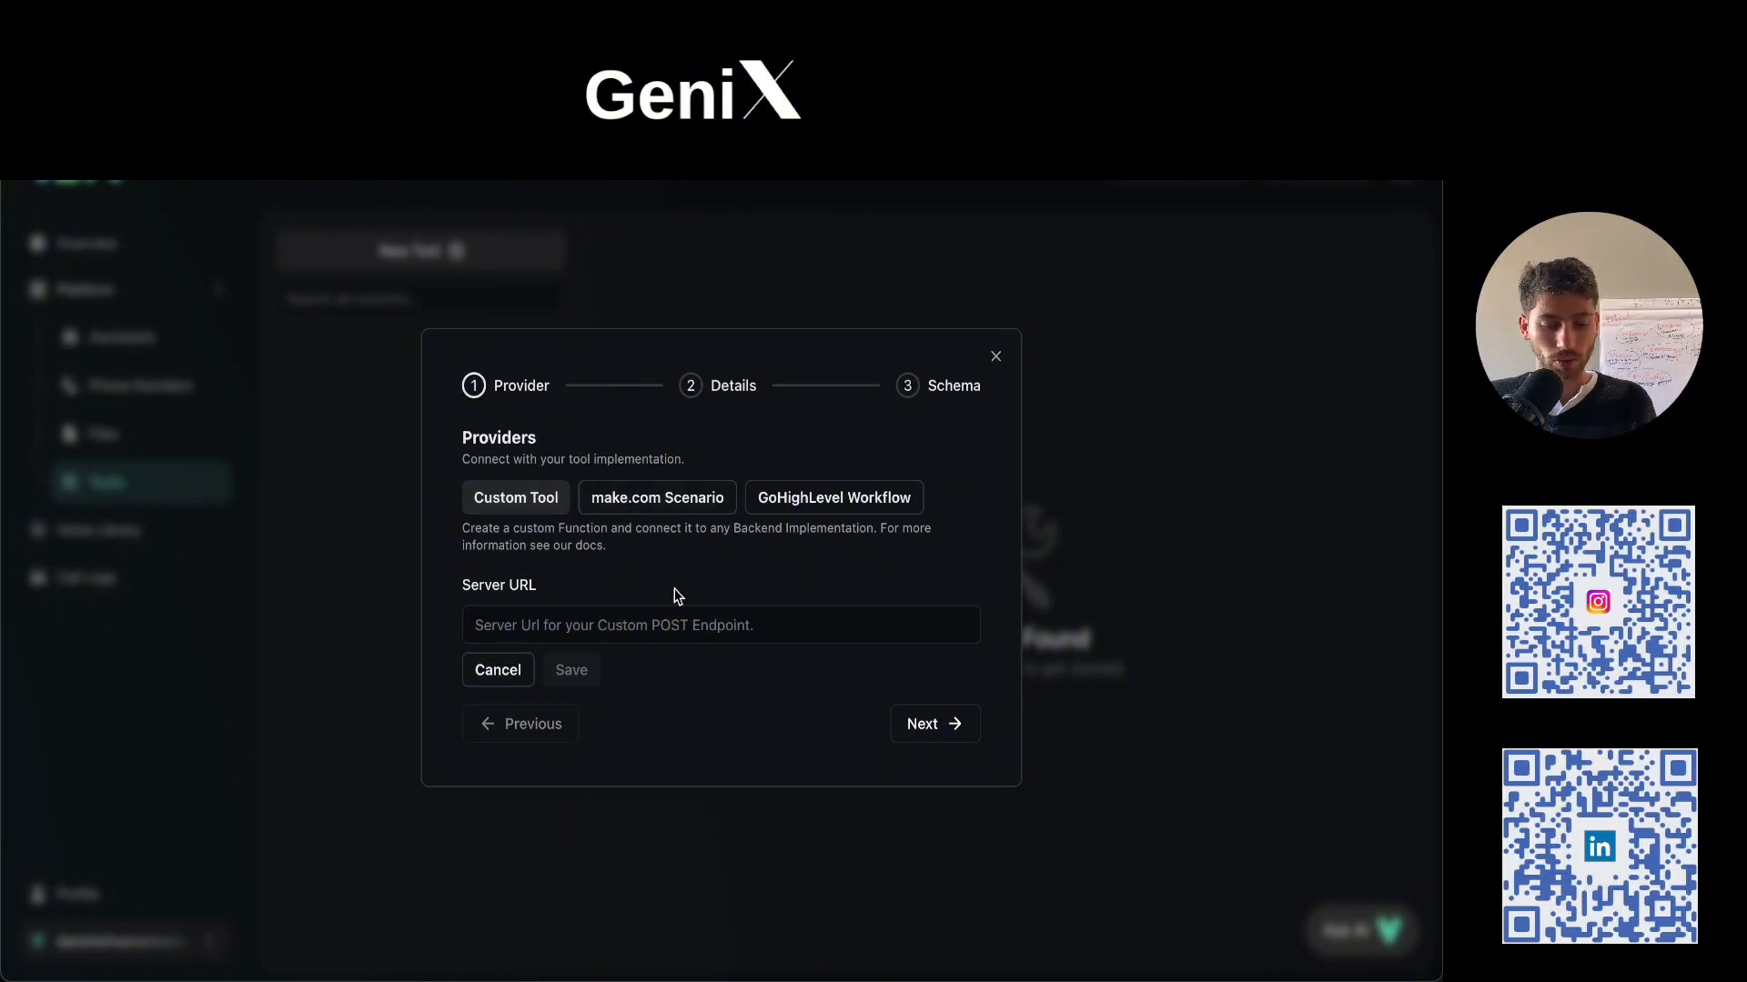
left_click(652, 502)
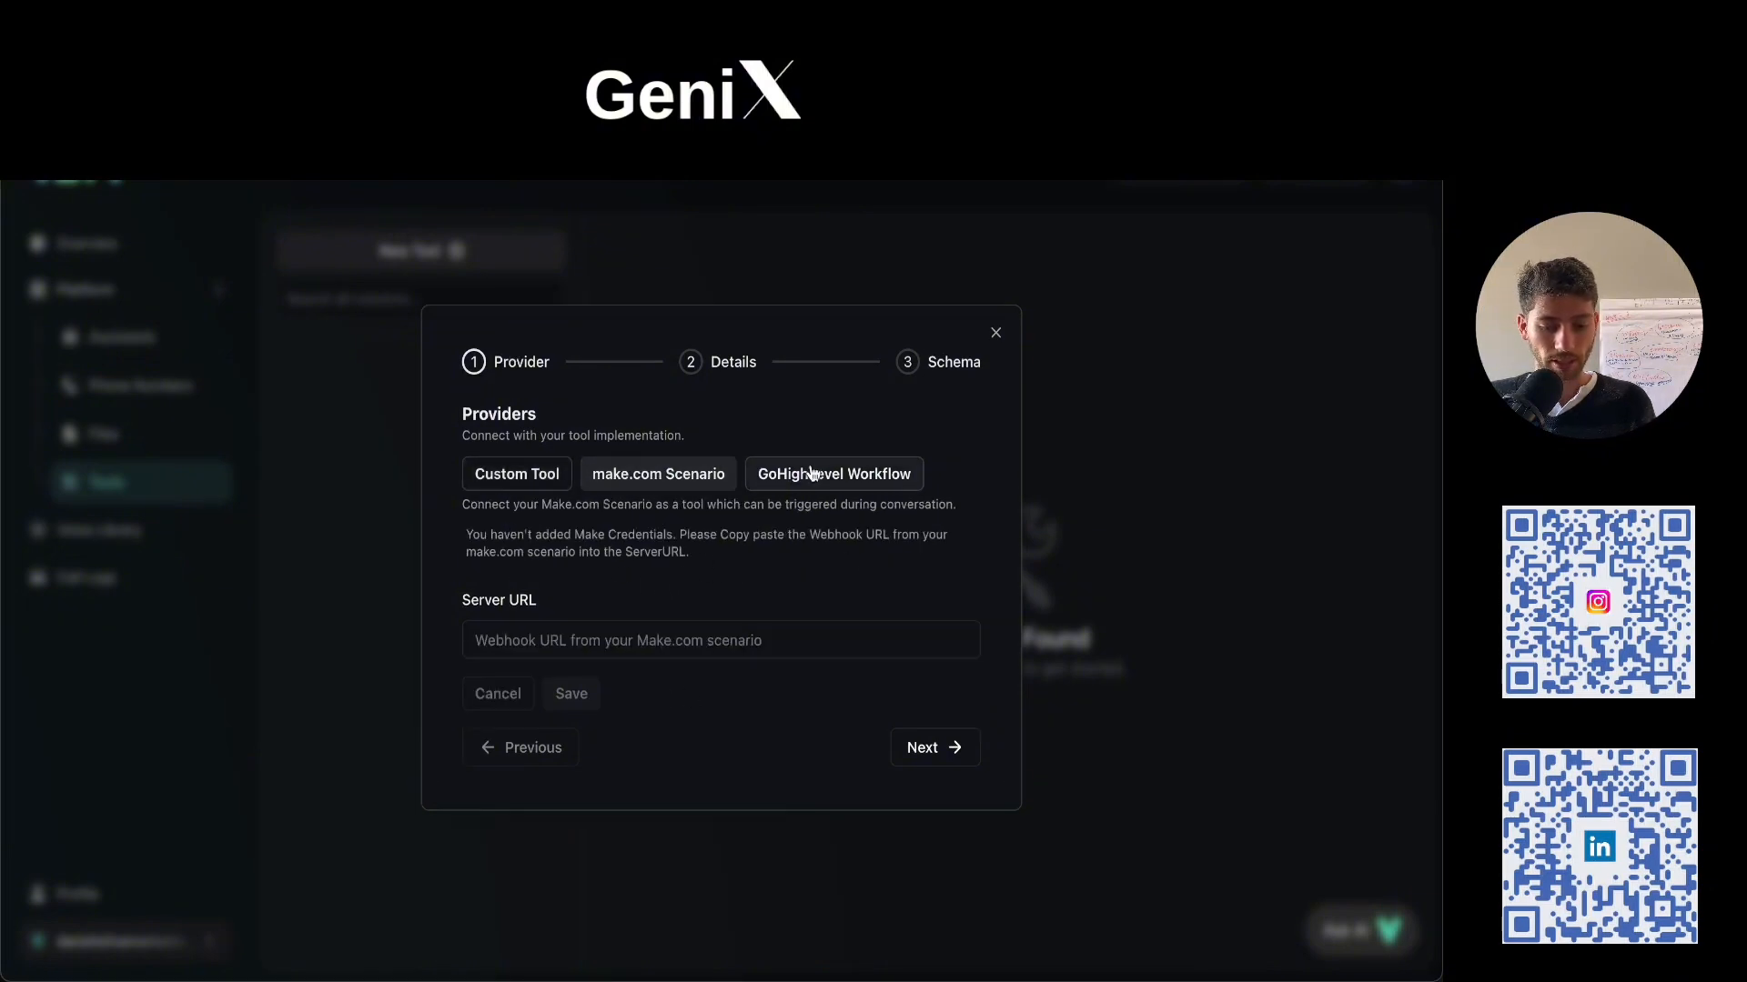
left_click(811, 467)
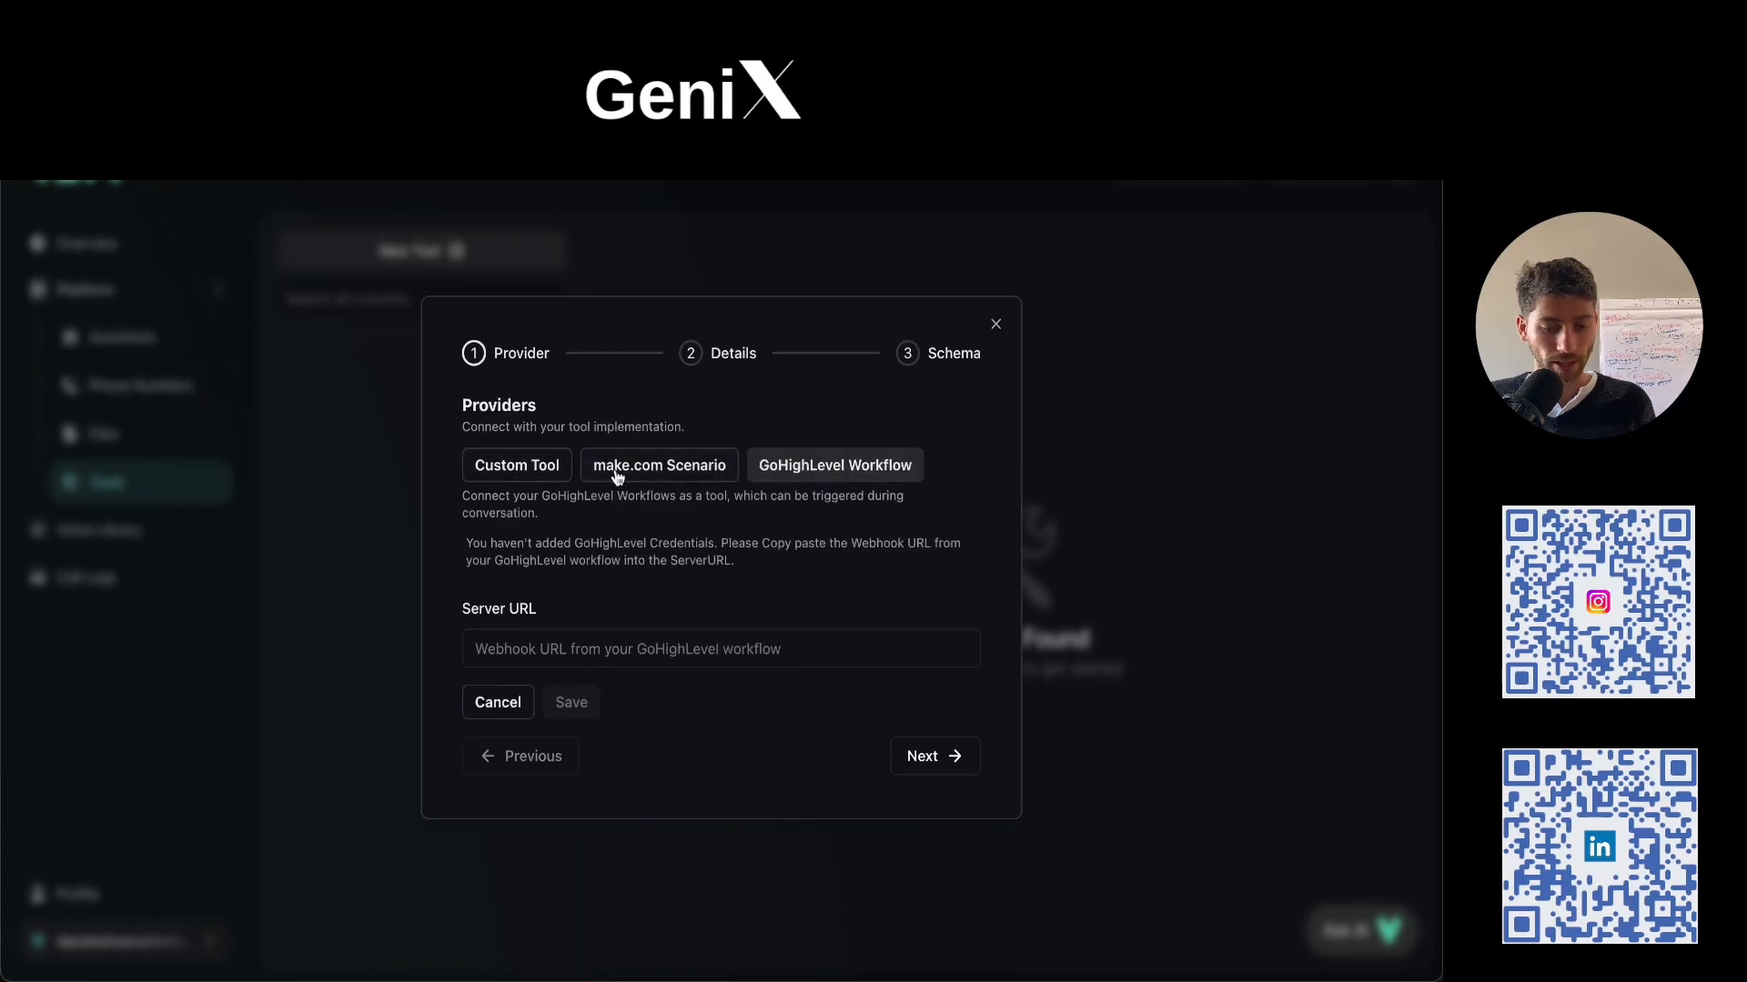
left_click(544, 468)
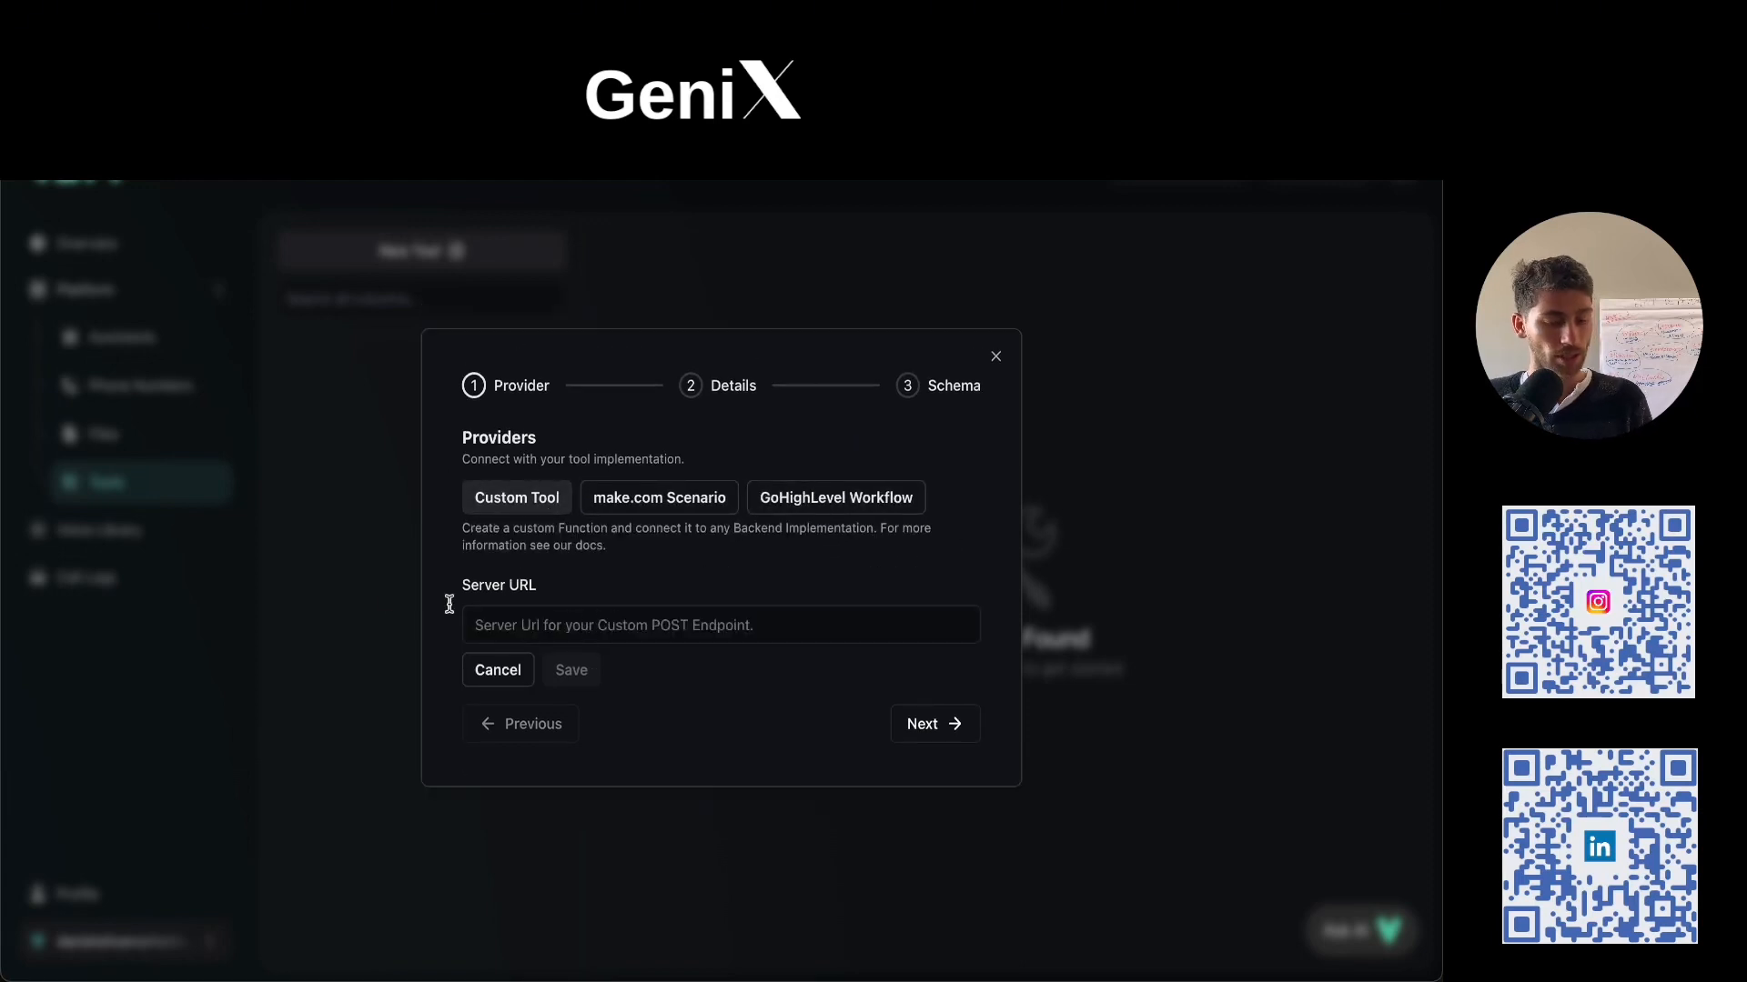
left_click(350, 587)
Browse the 11labs voices in the Voice Library and preview the Domi, Grace and private Readwell voices.
left_click(141, 540)
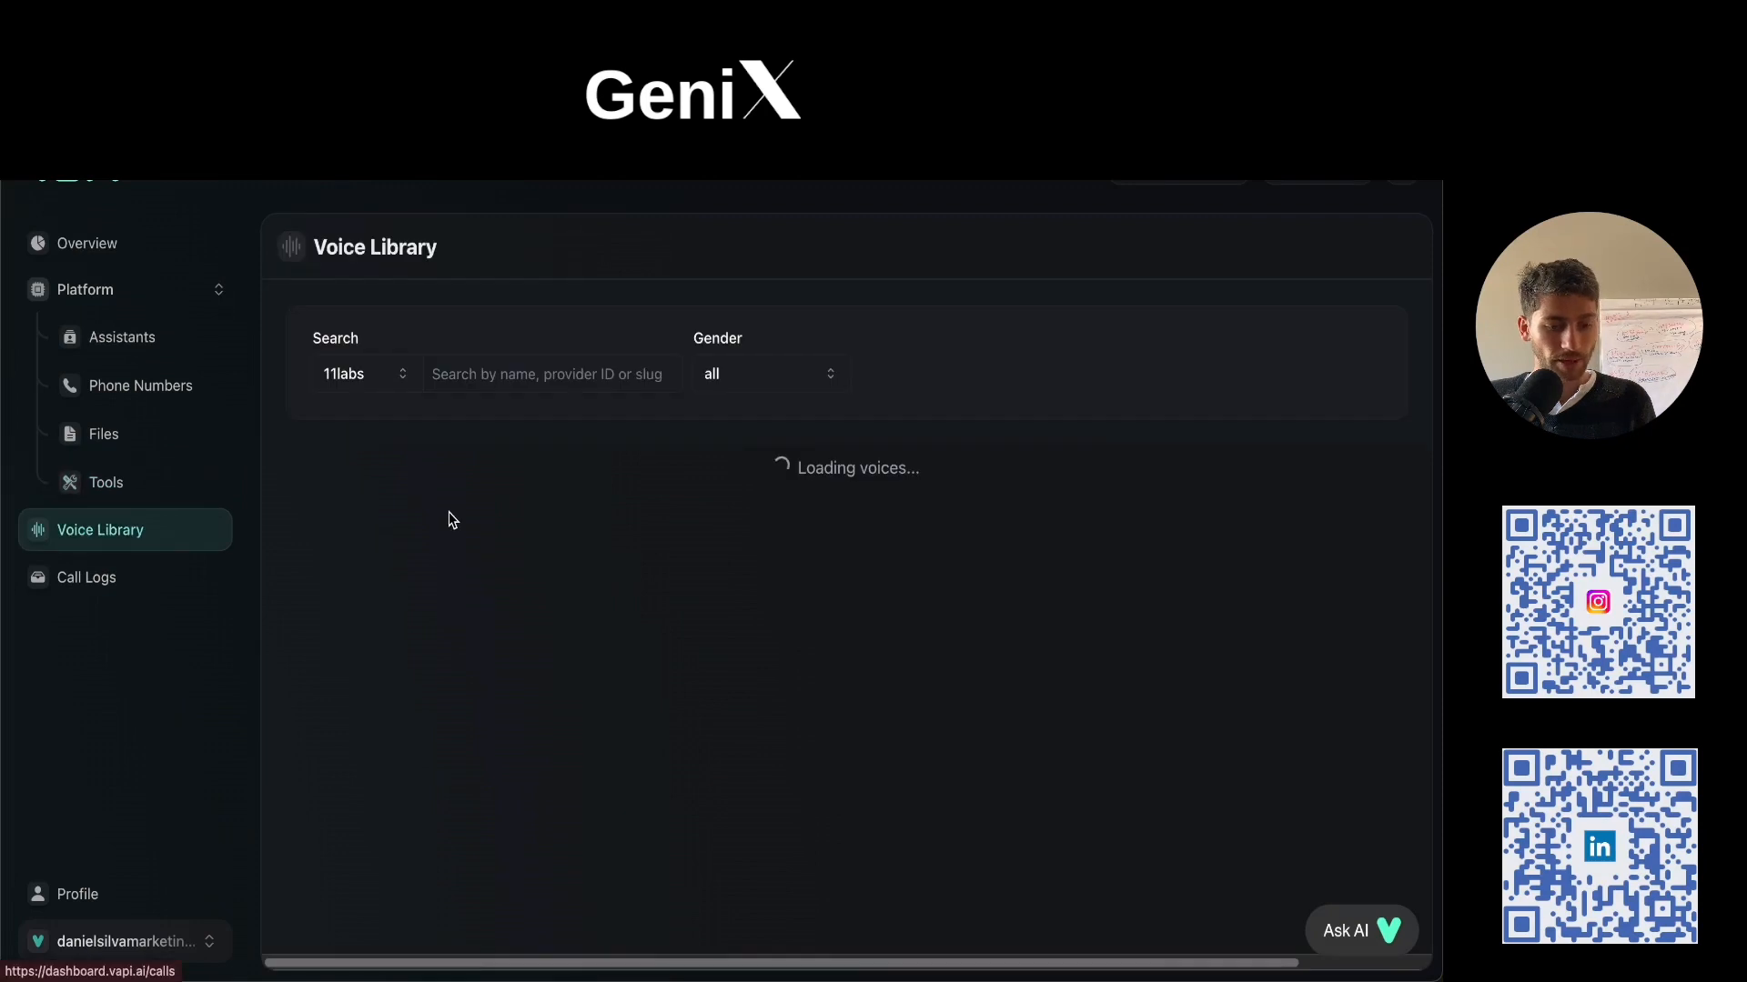
scroll(491, 515, "down", 1)
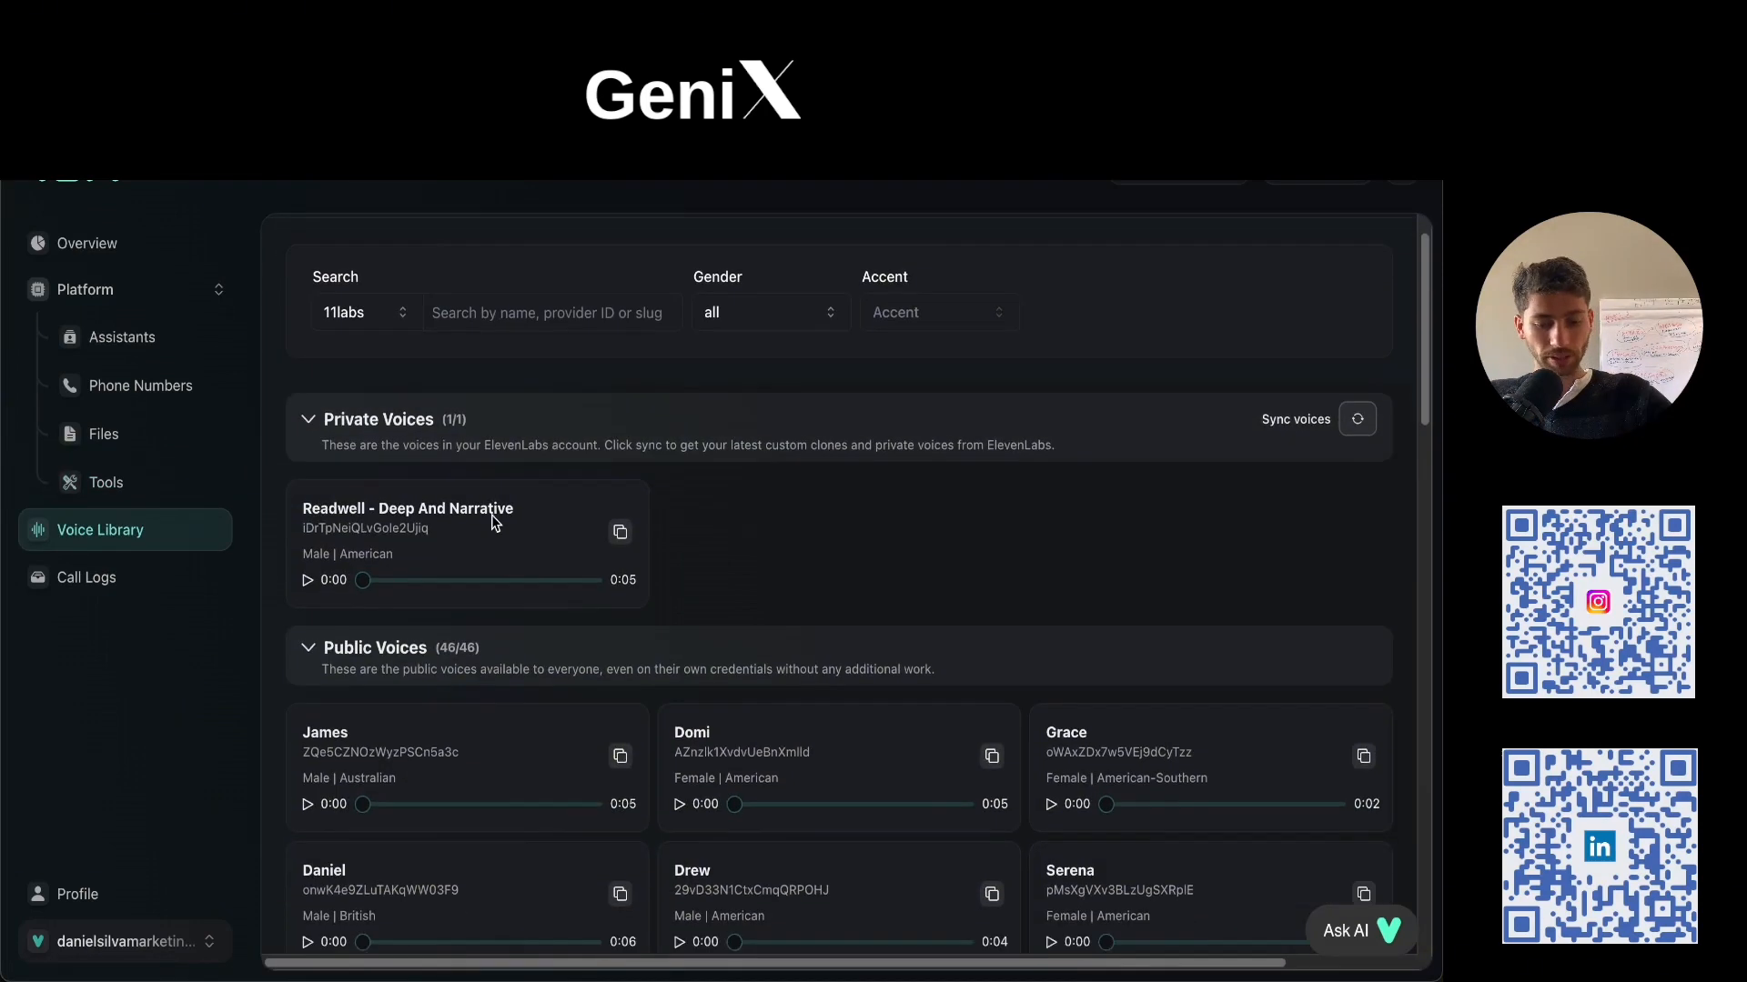
left_click(680, 764)
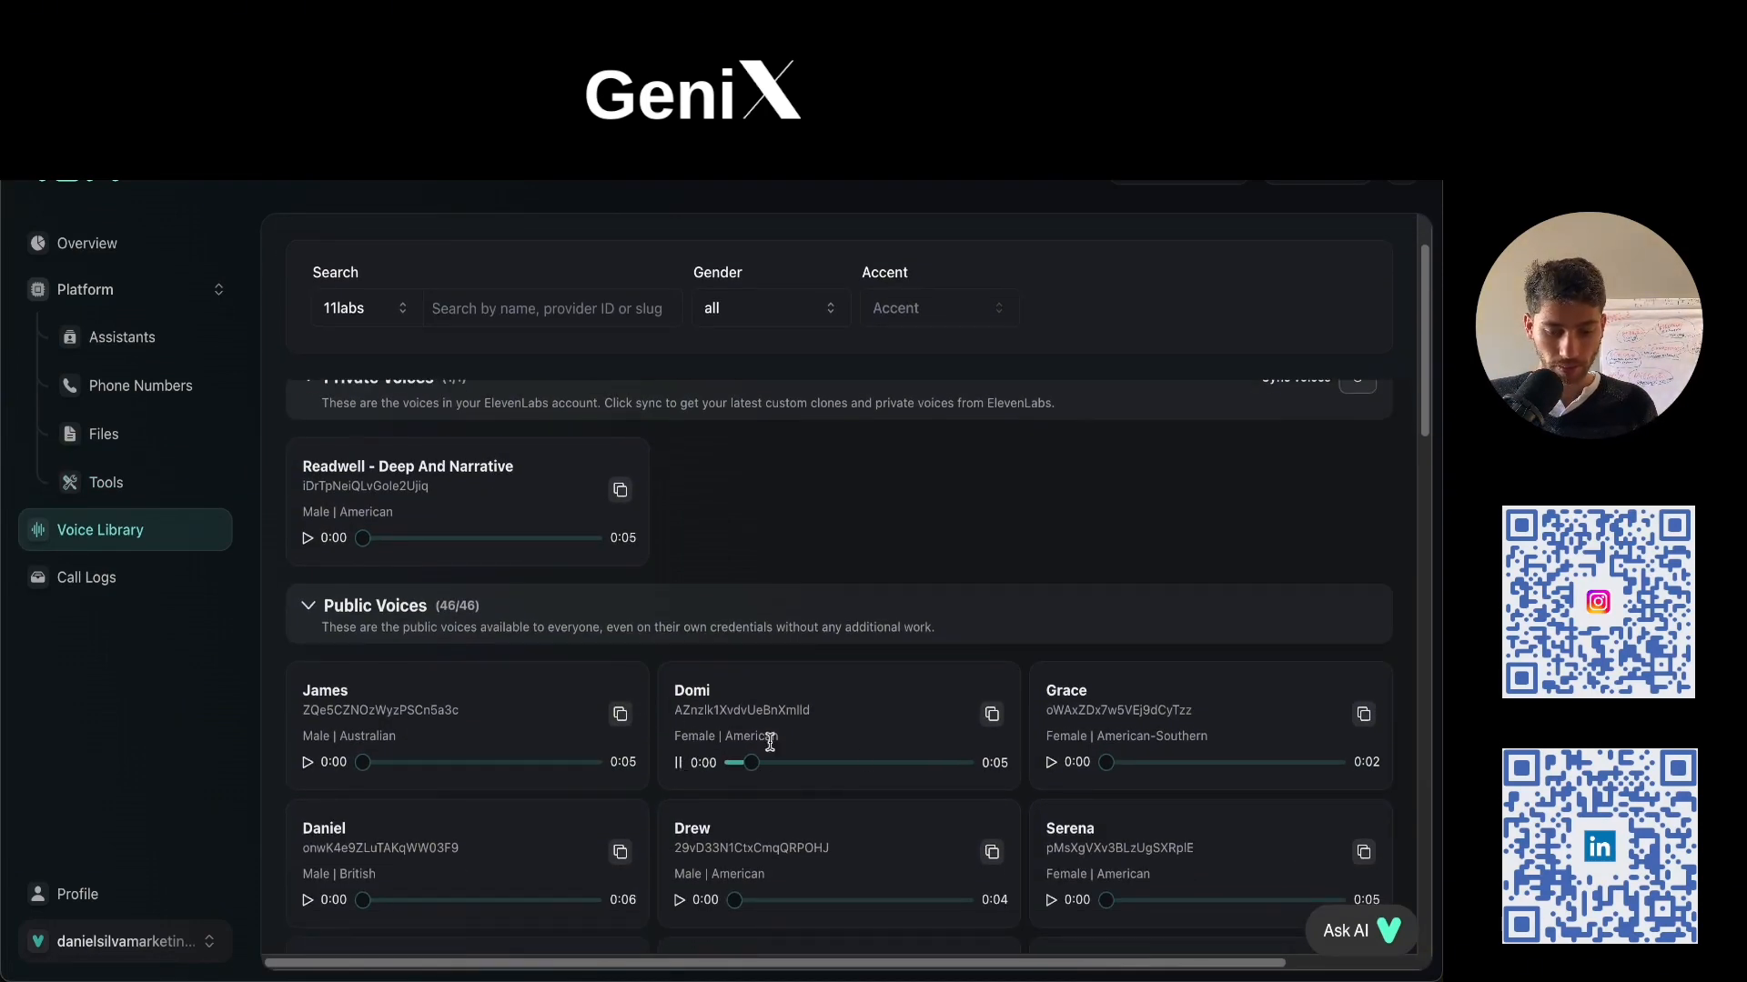
left_click(1052, 764)
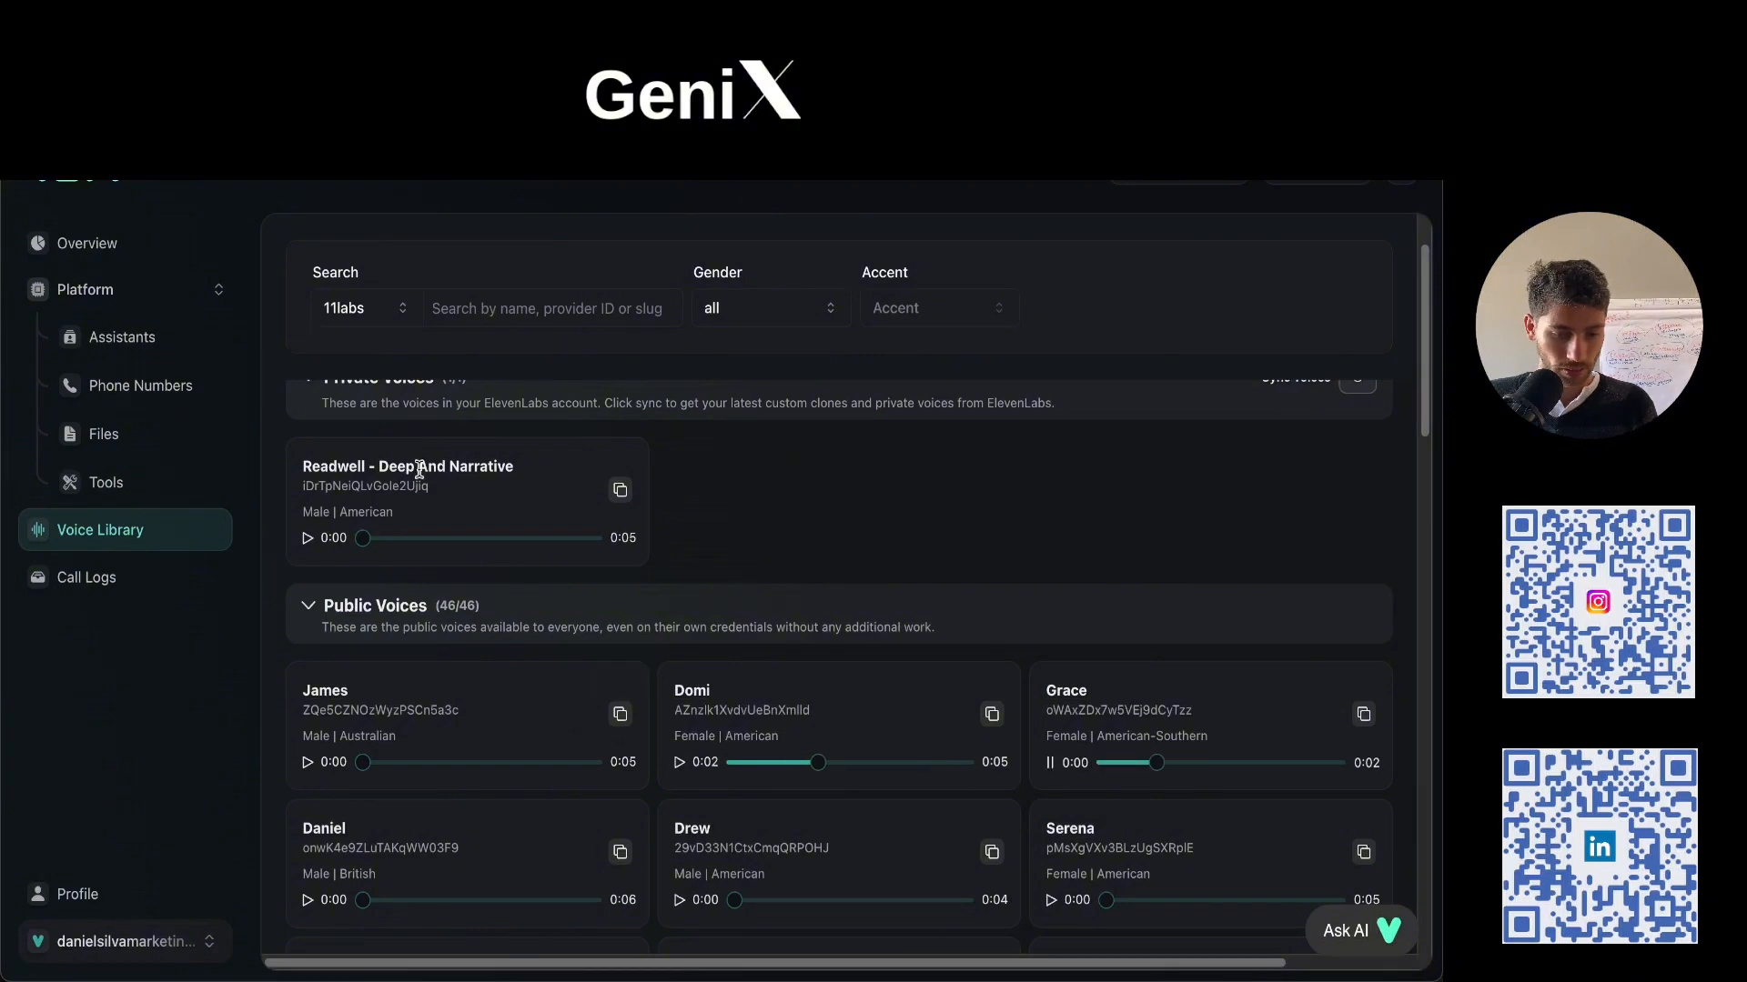
left_click(306, 538)
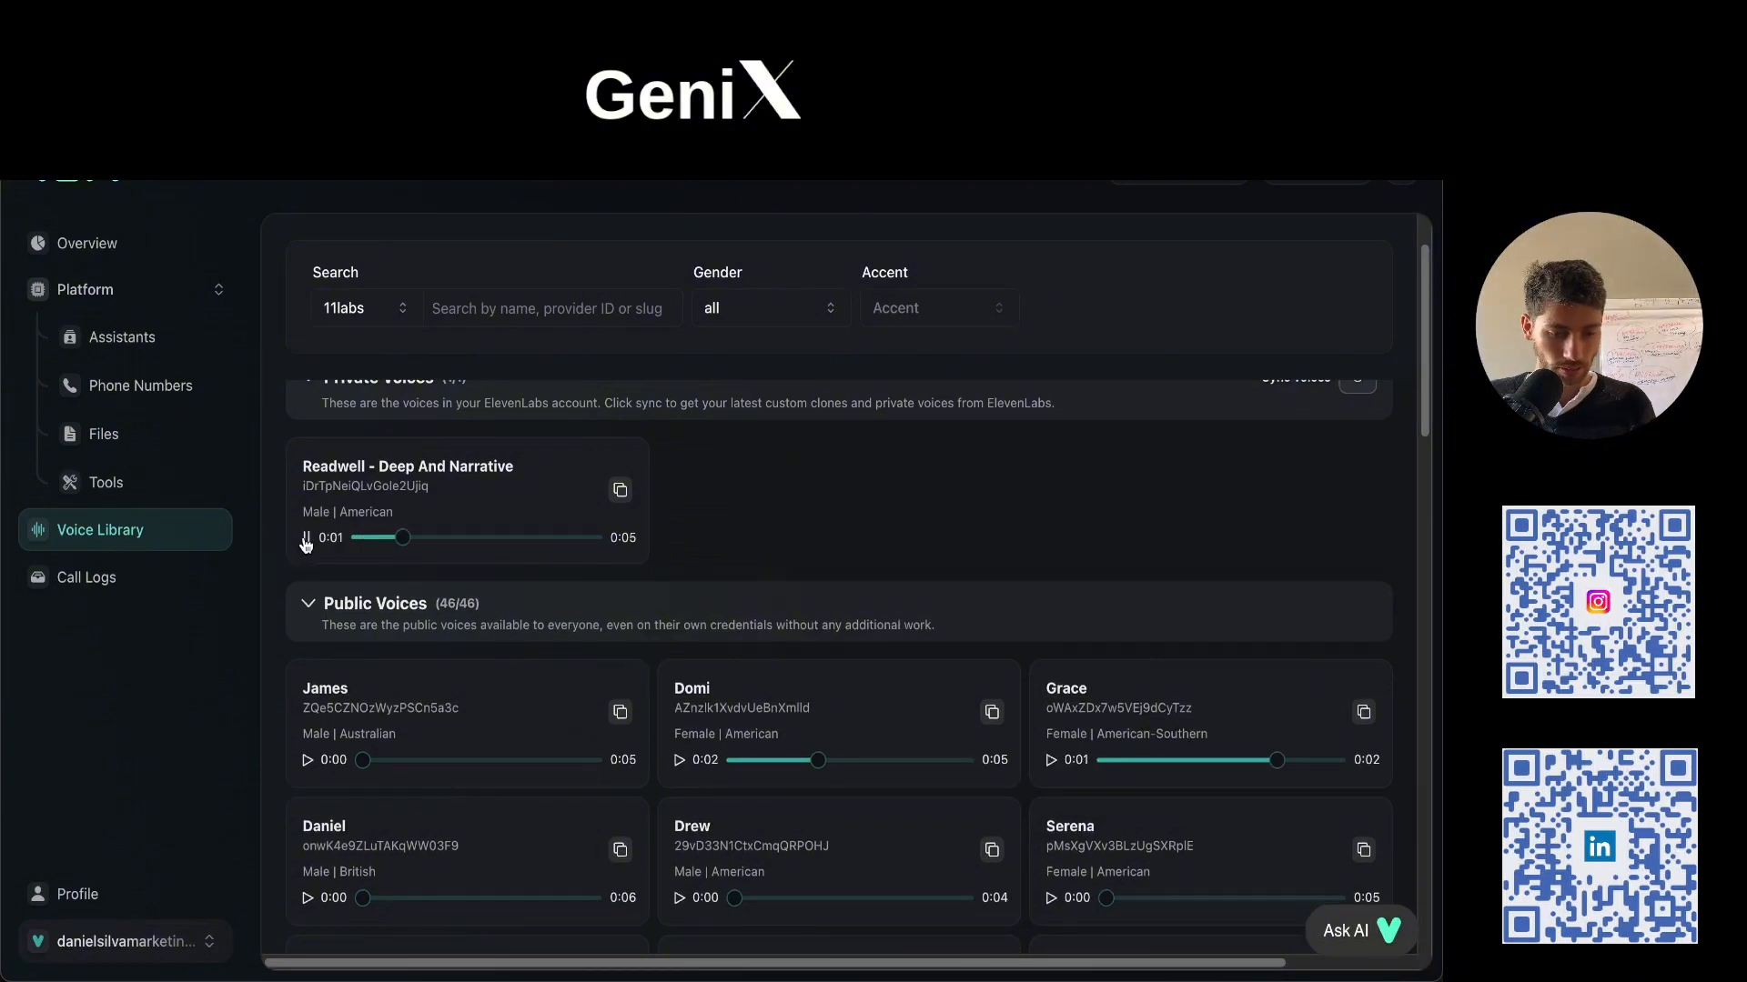
scroll(491, 634, "down", 7)
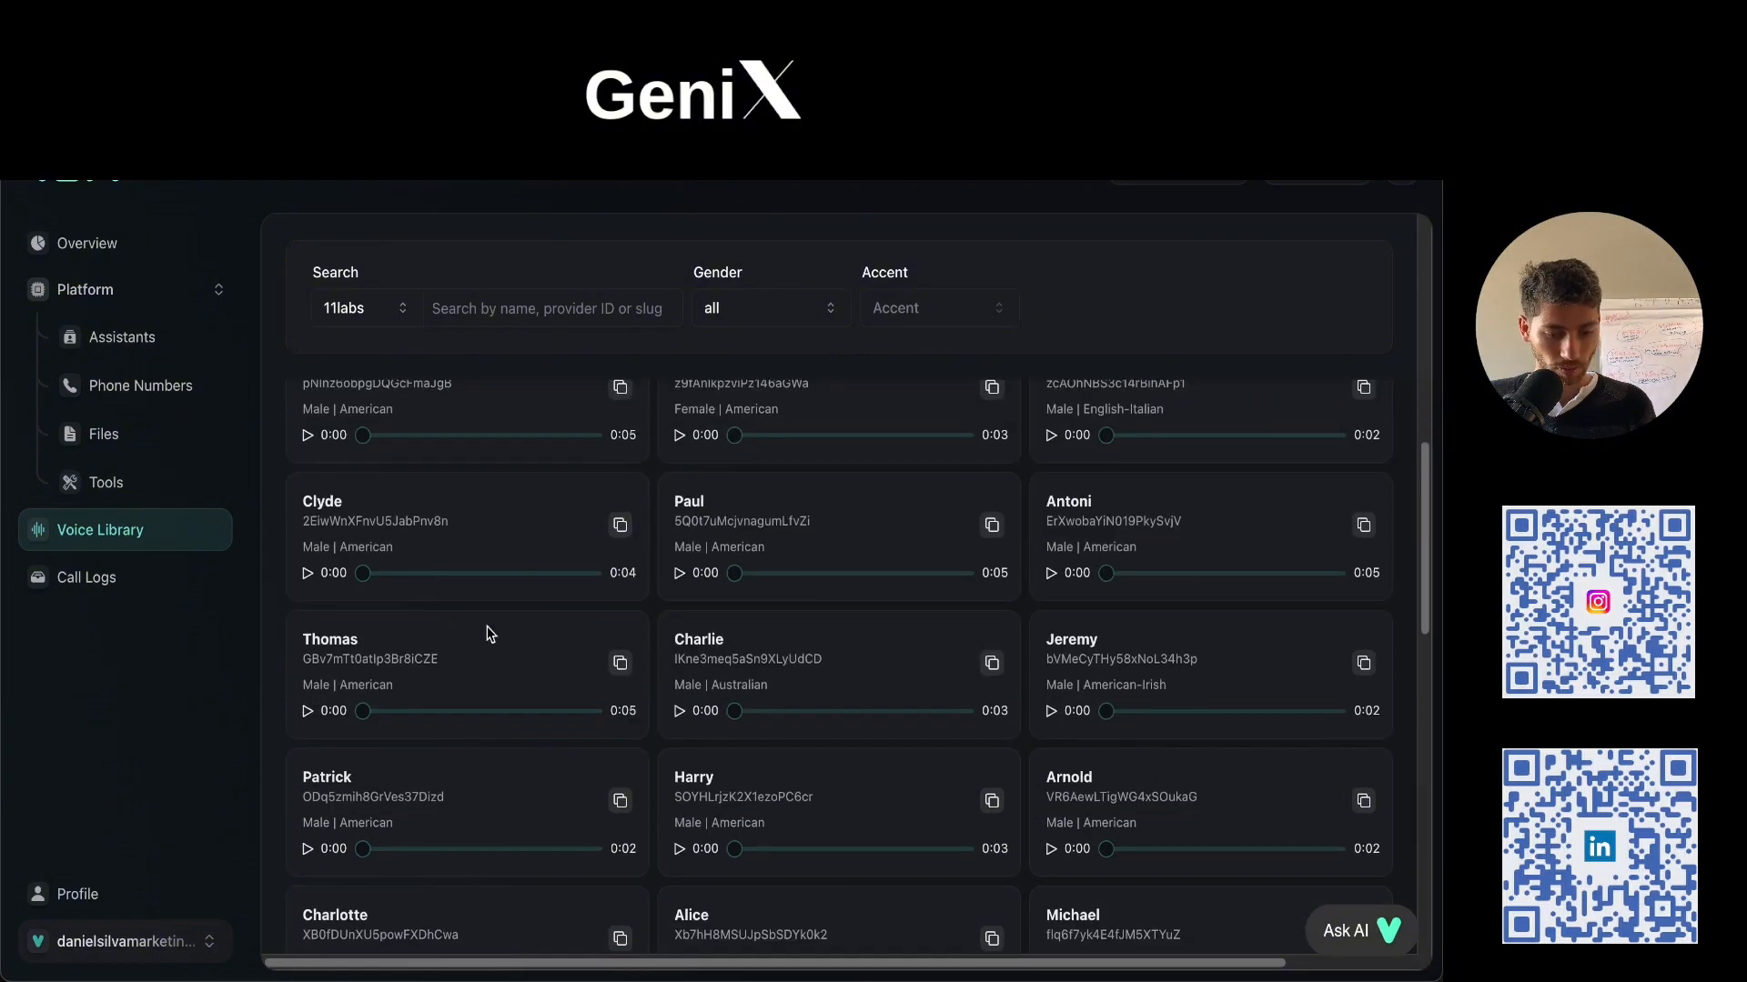
Play part of the newest call's recording in the call logs and inspect the two calls listed below it.
left_click(100, 589)
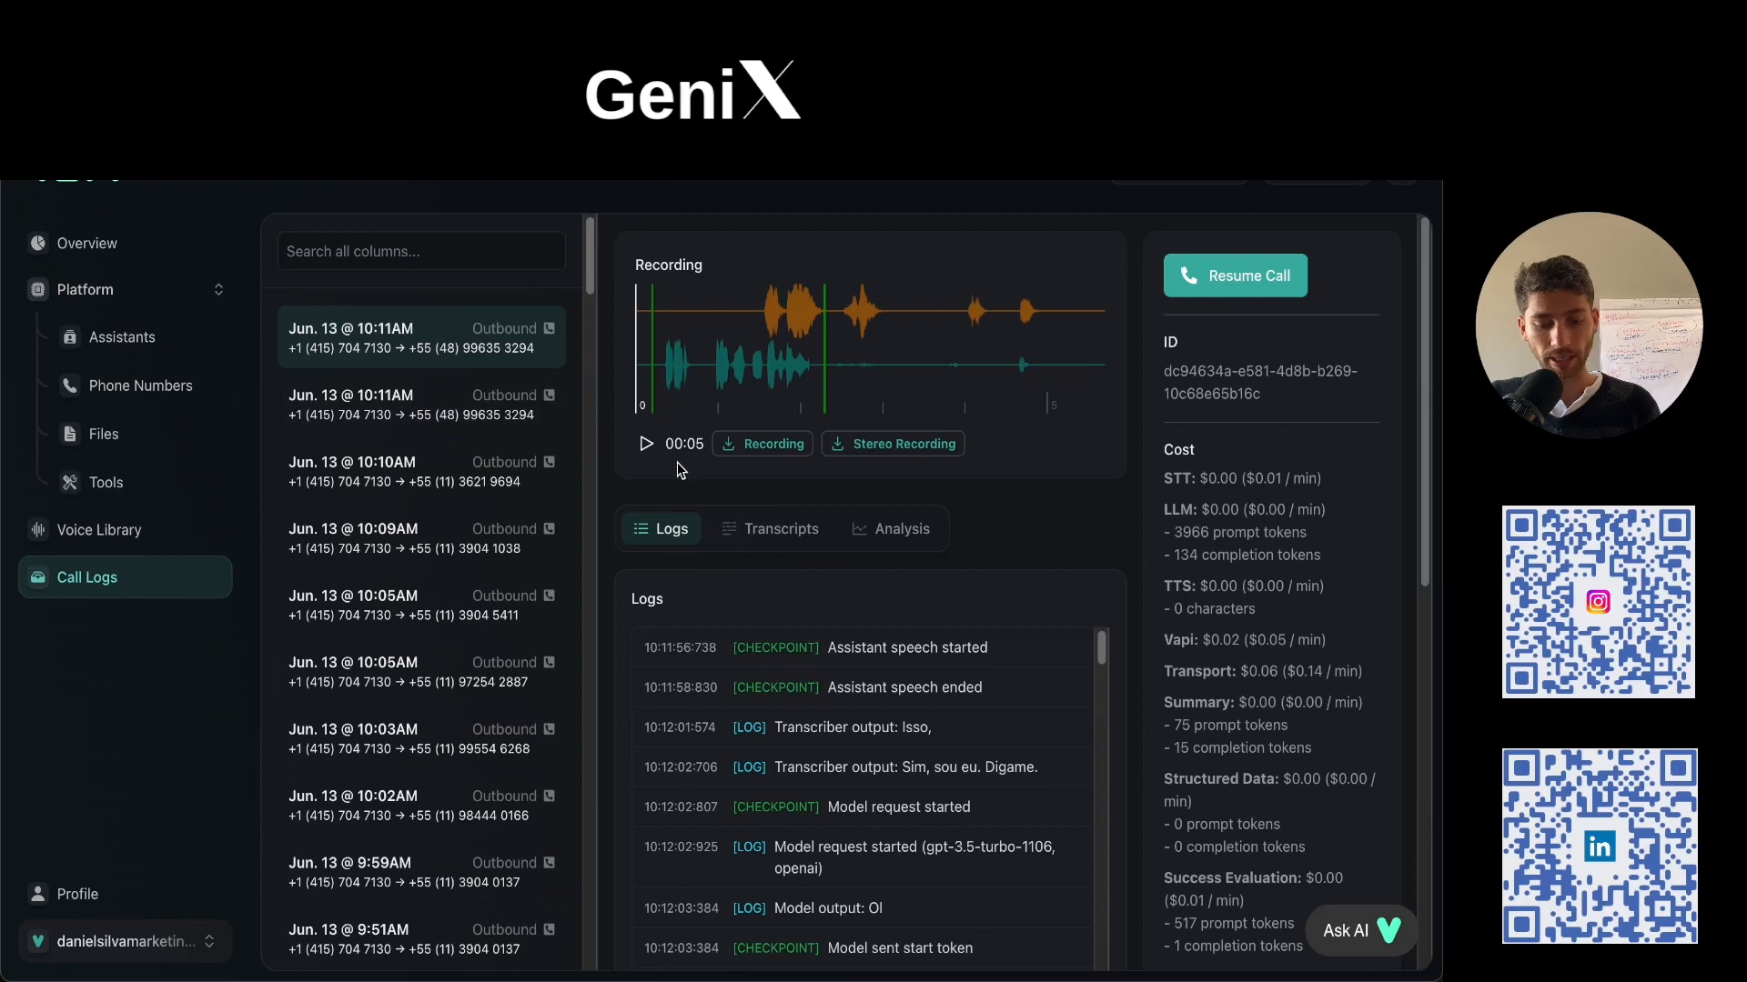
left_click(648, 450)
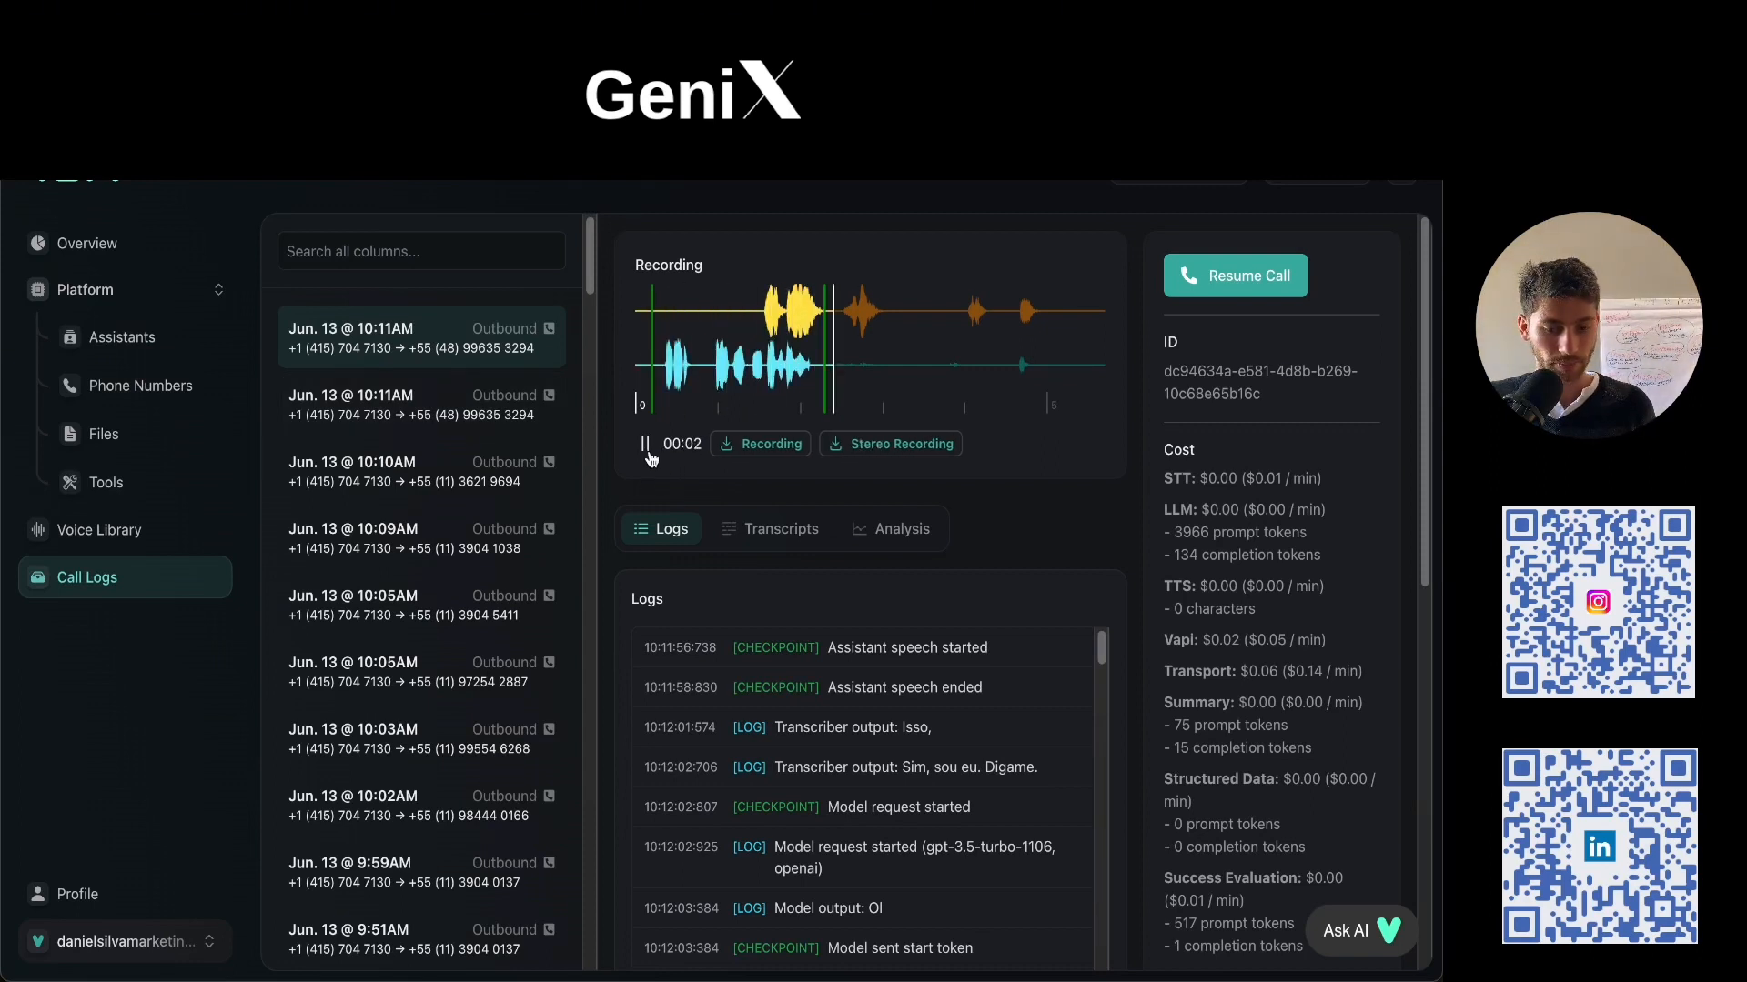
left_click(650, 453)
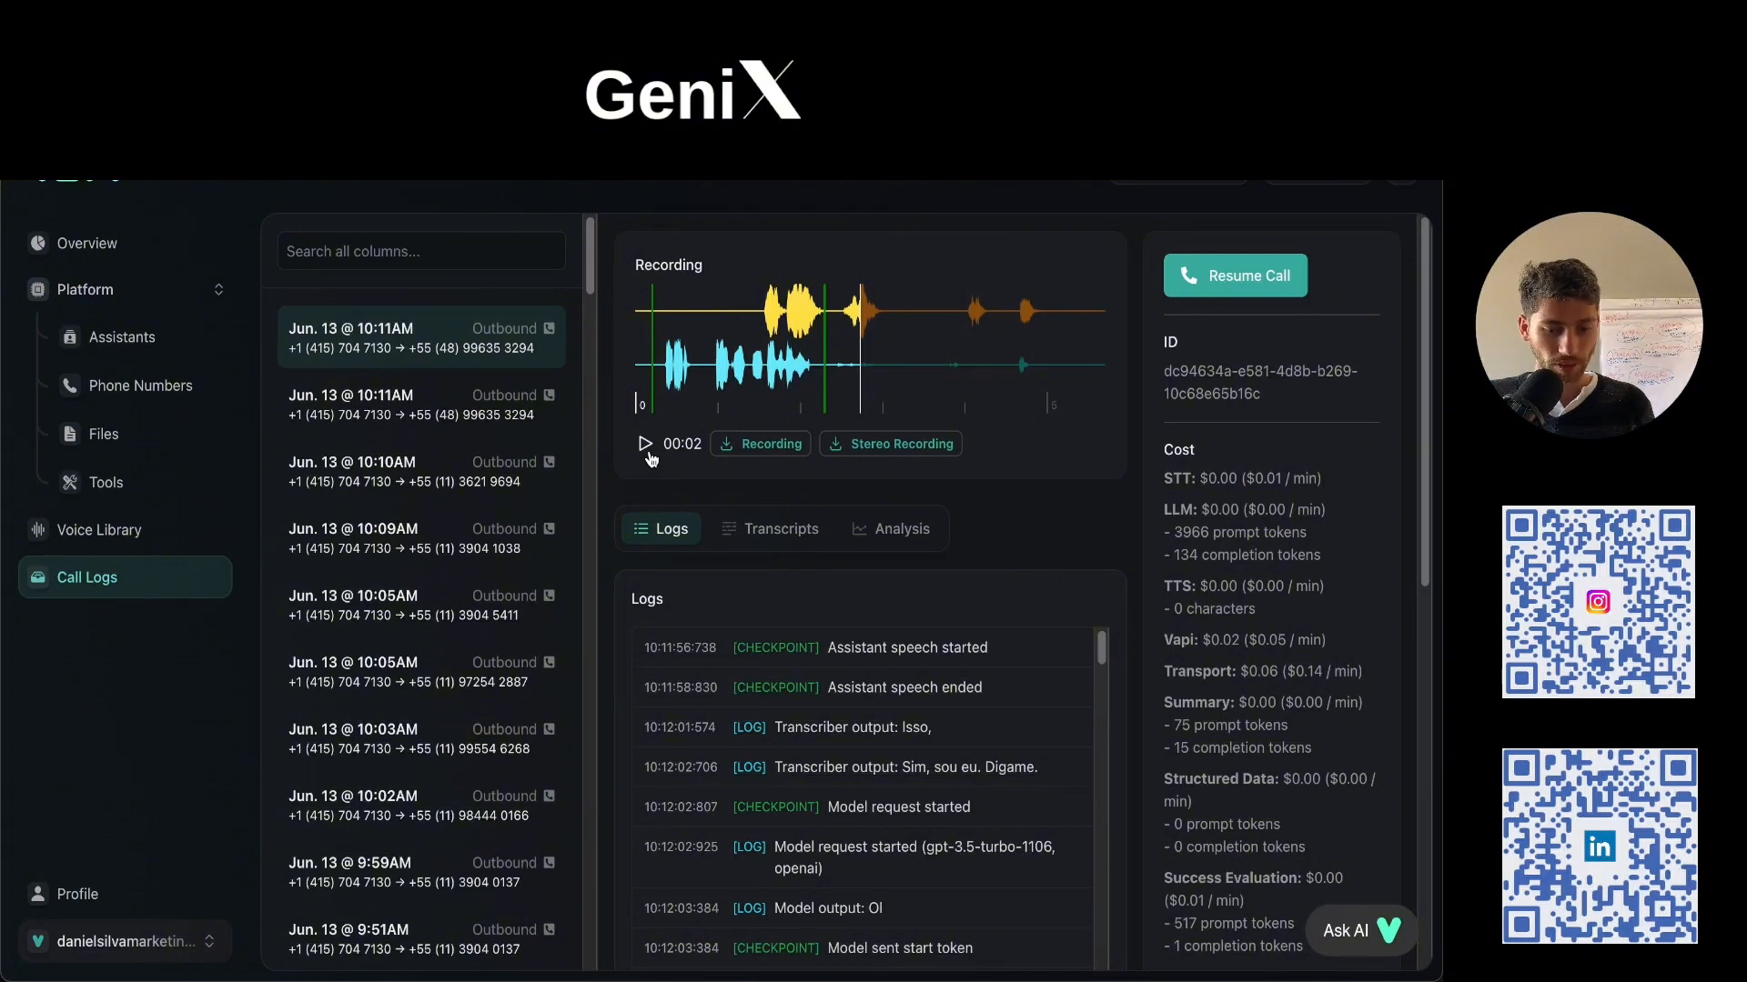
left_click(444, 404)
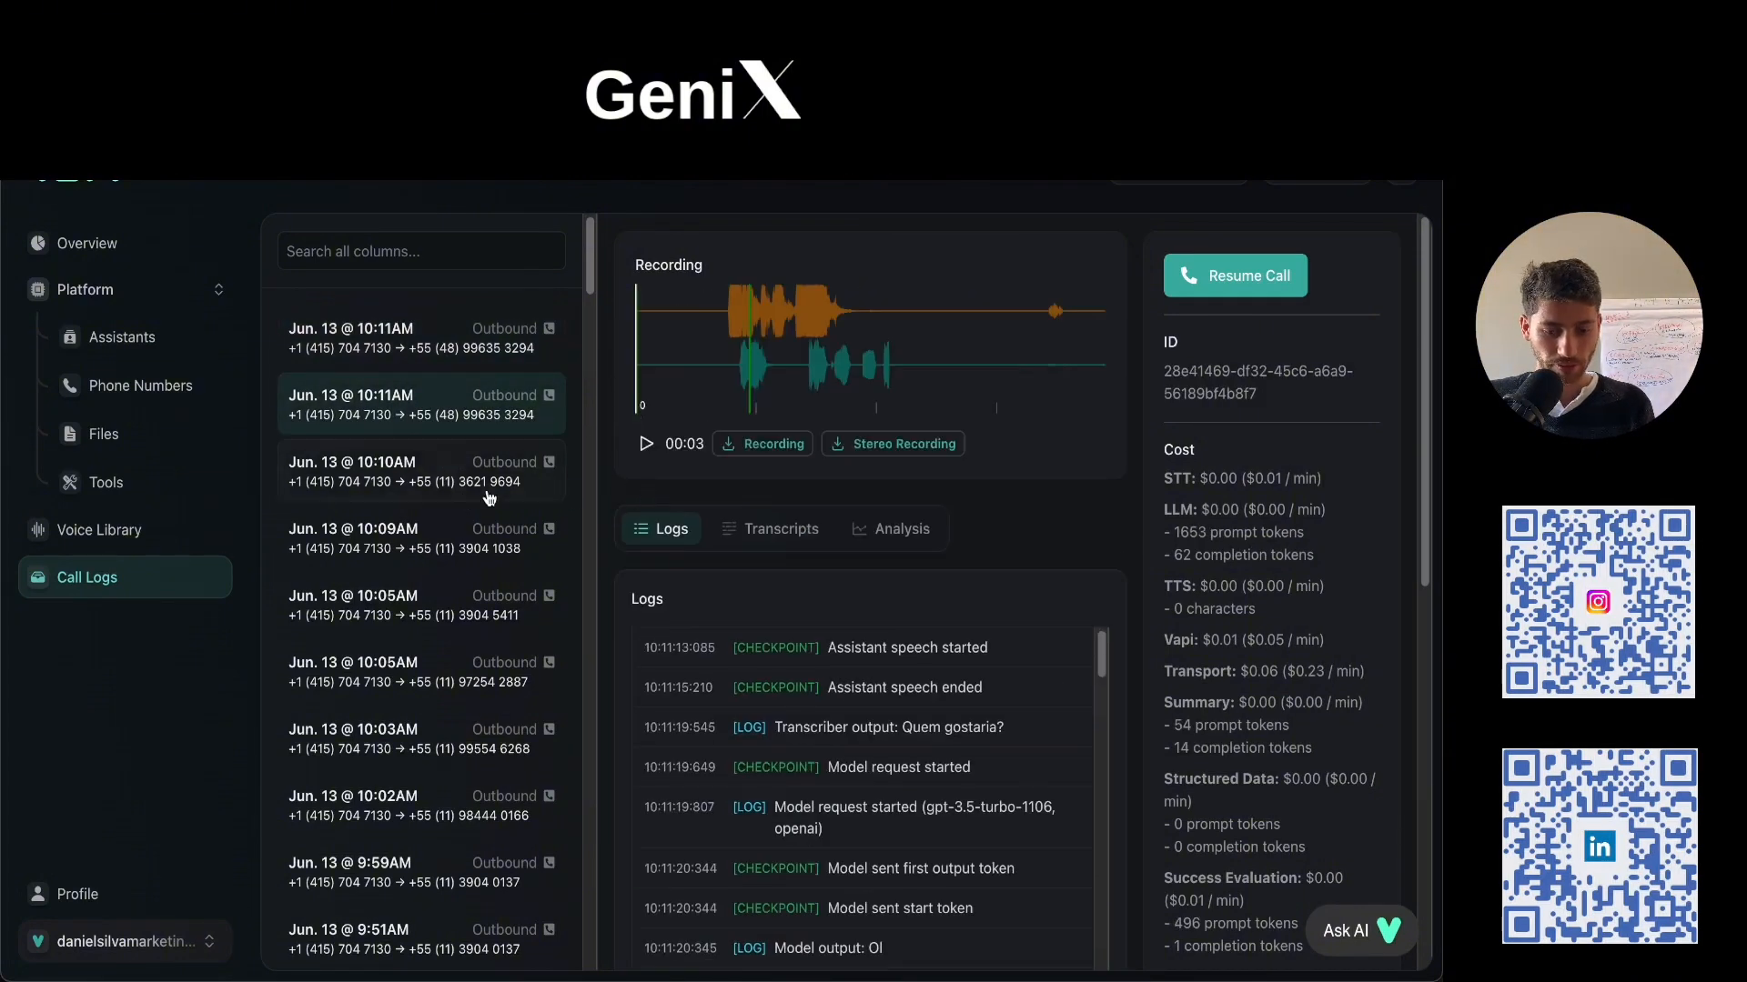
left_click(390, 484)
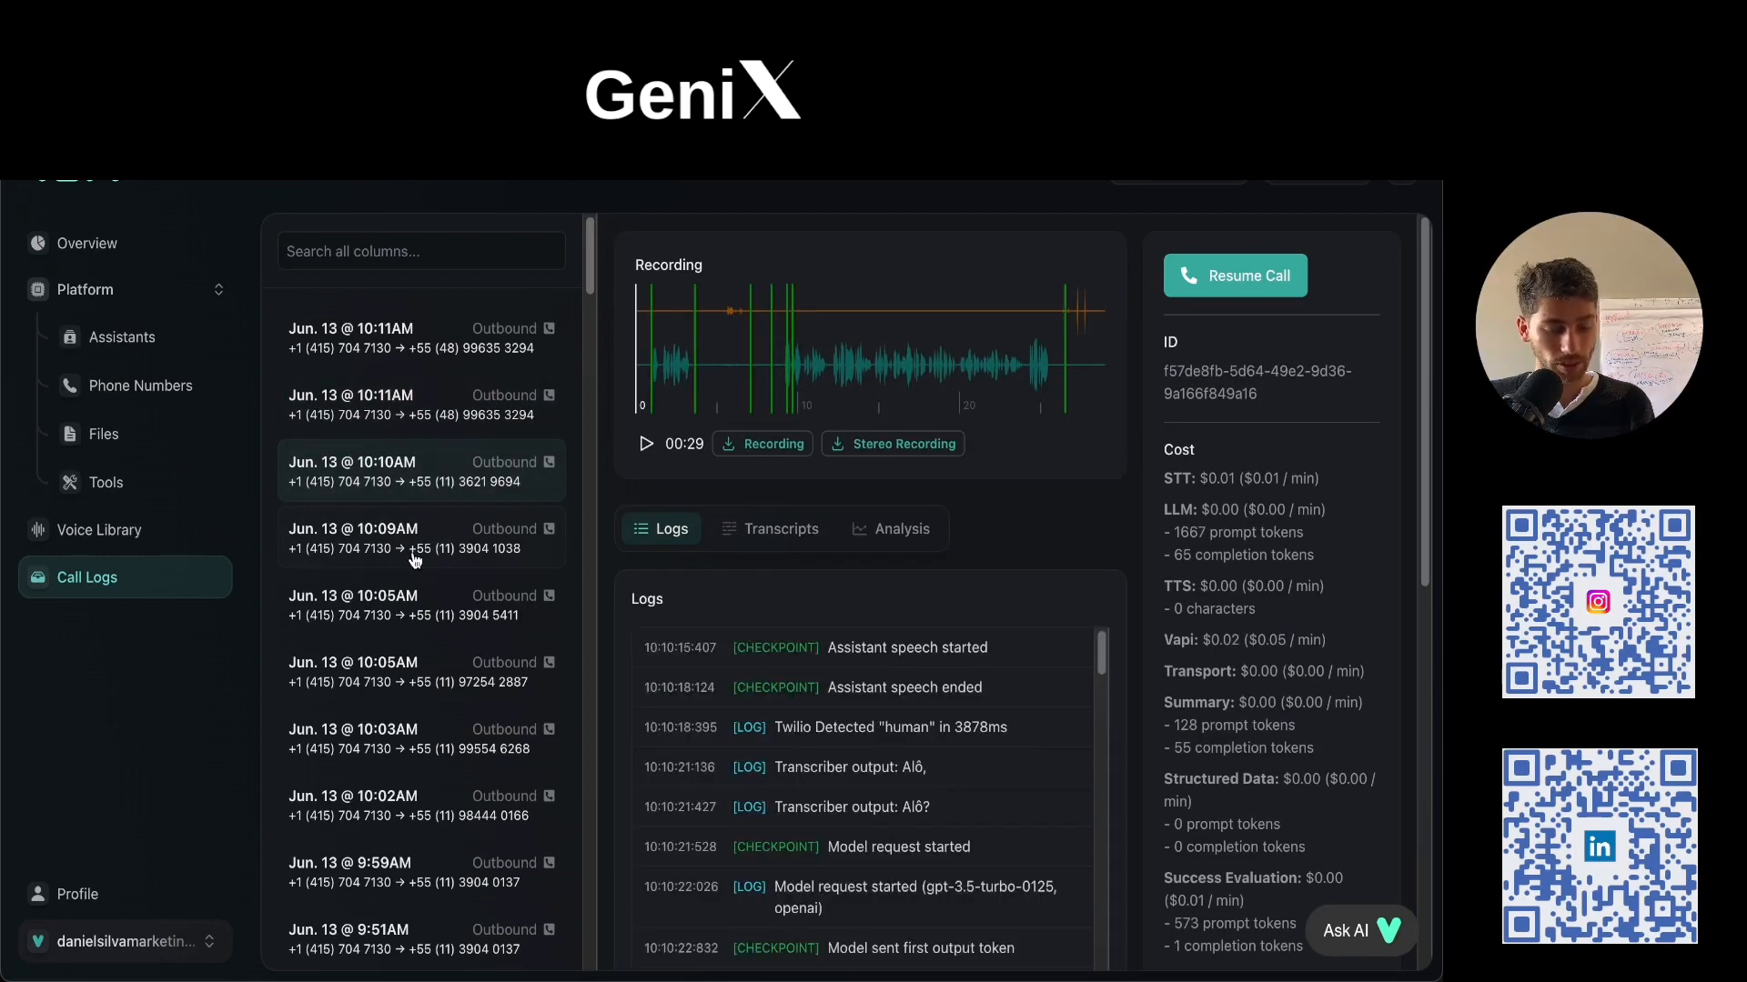
scroll(505, 486, "down", 5)
scroll(505, 485, "up", 5)
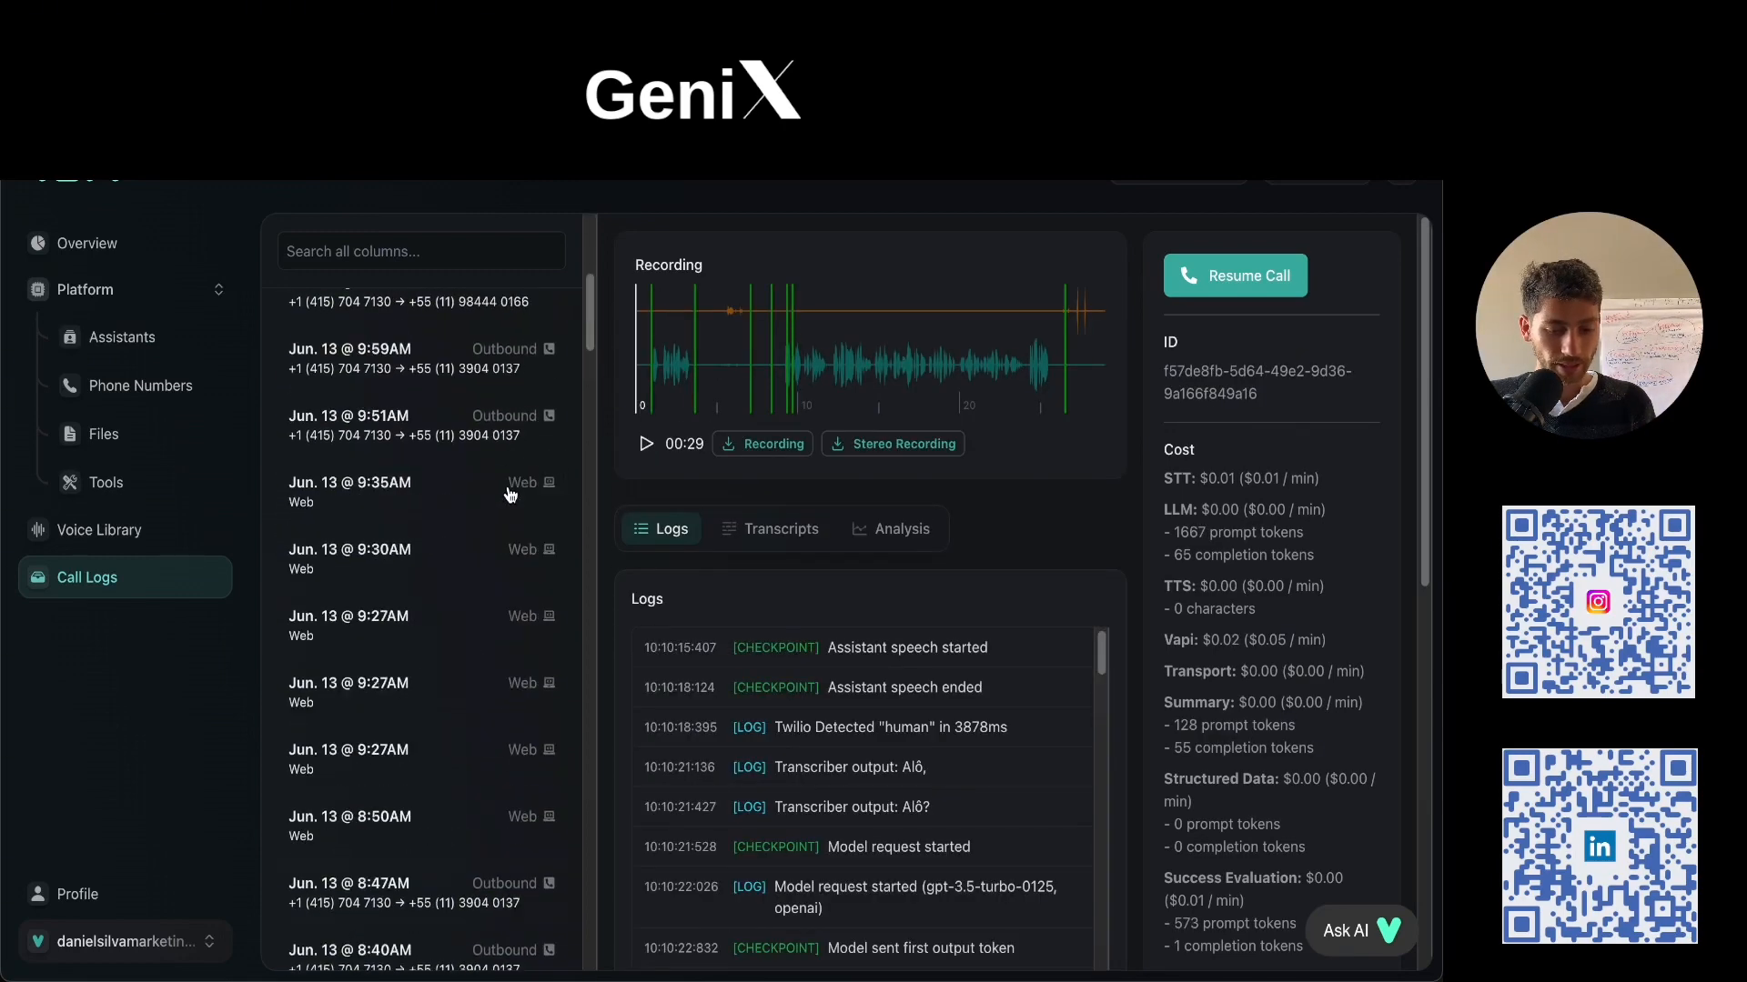
Examine the 10:10AM call's transcript, analysis and cost breakdown, and return to the usage overview.
left_click(774, 535)
left_click(895, 537)
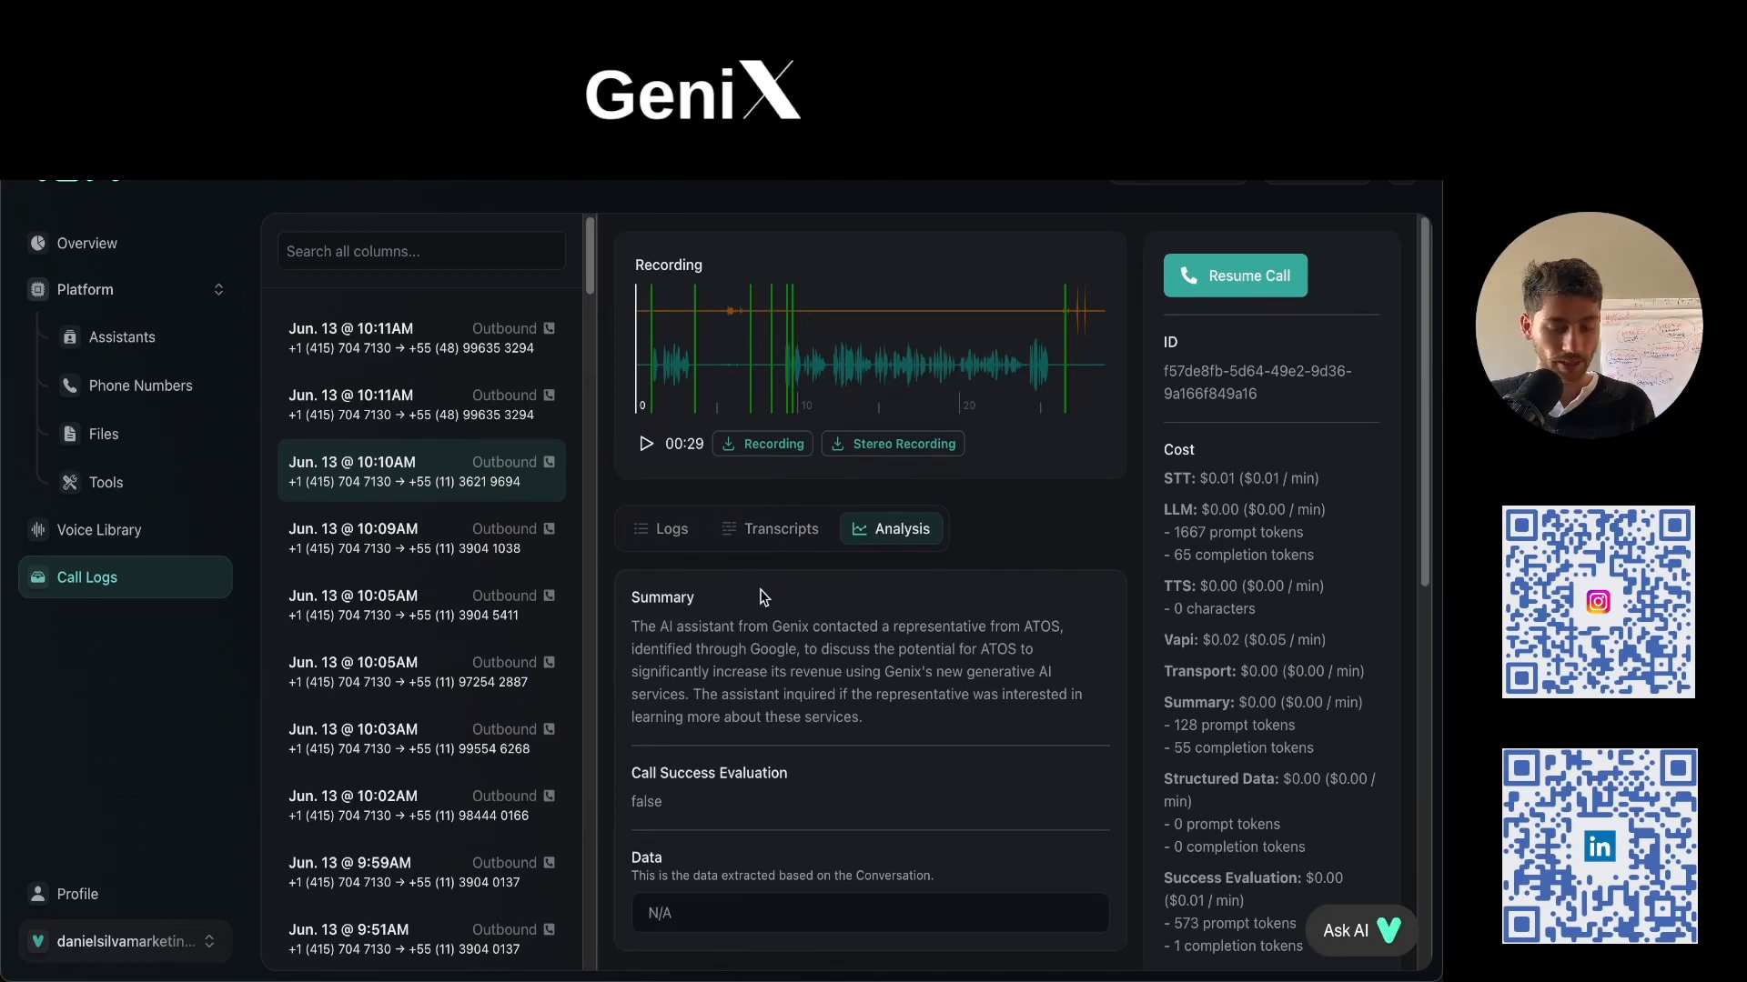
scroll(1174, 437, "down", 5)
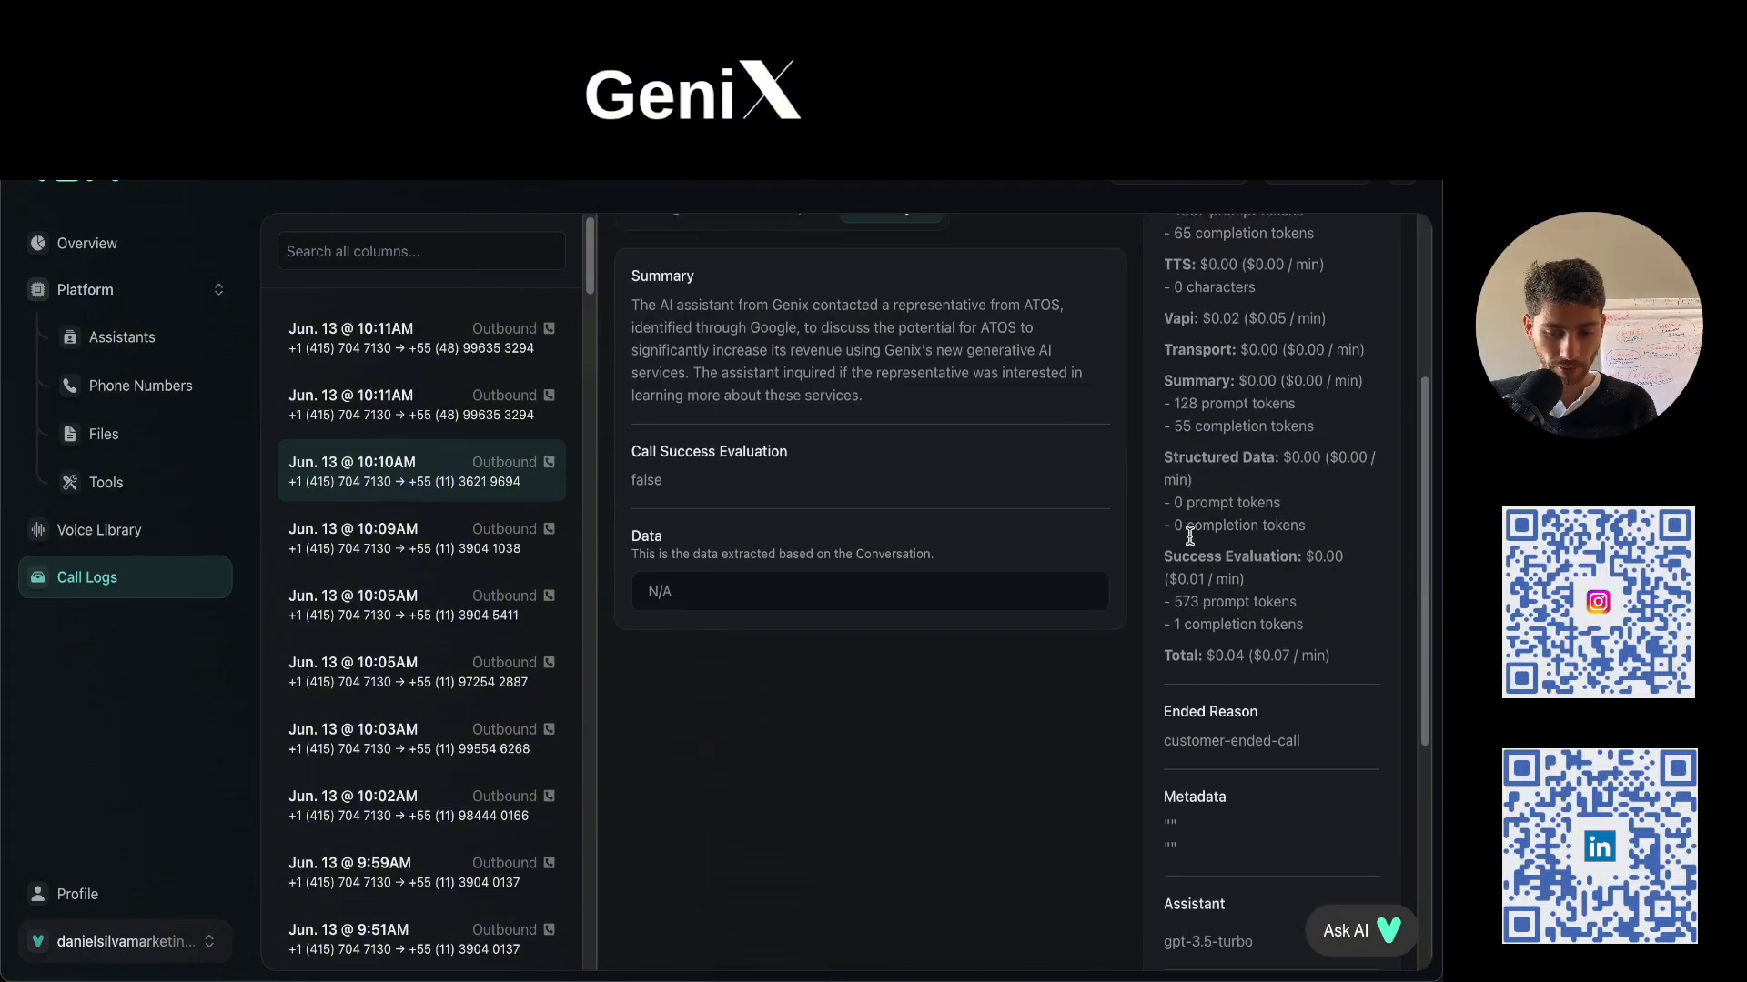
scroll(1182, 509, "down", 2)
scroll(1209, 546, "up", 7)
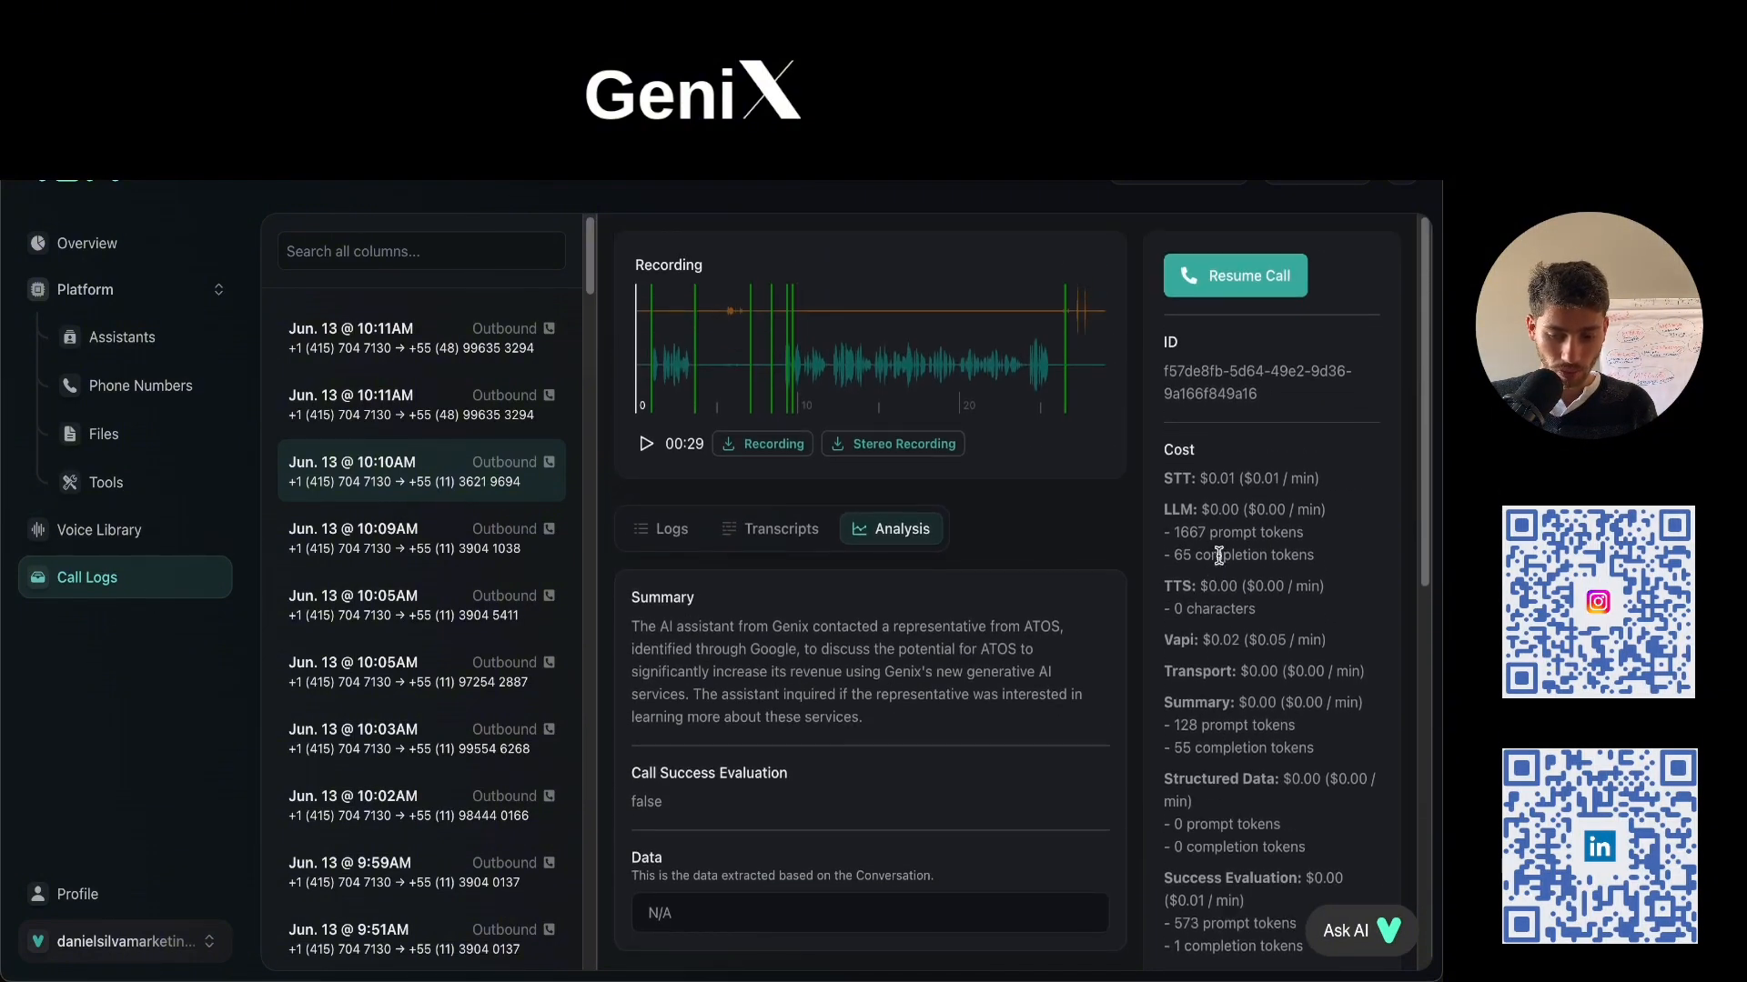
scroll(1223, 546, "down", 2)
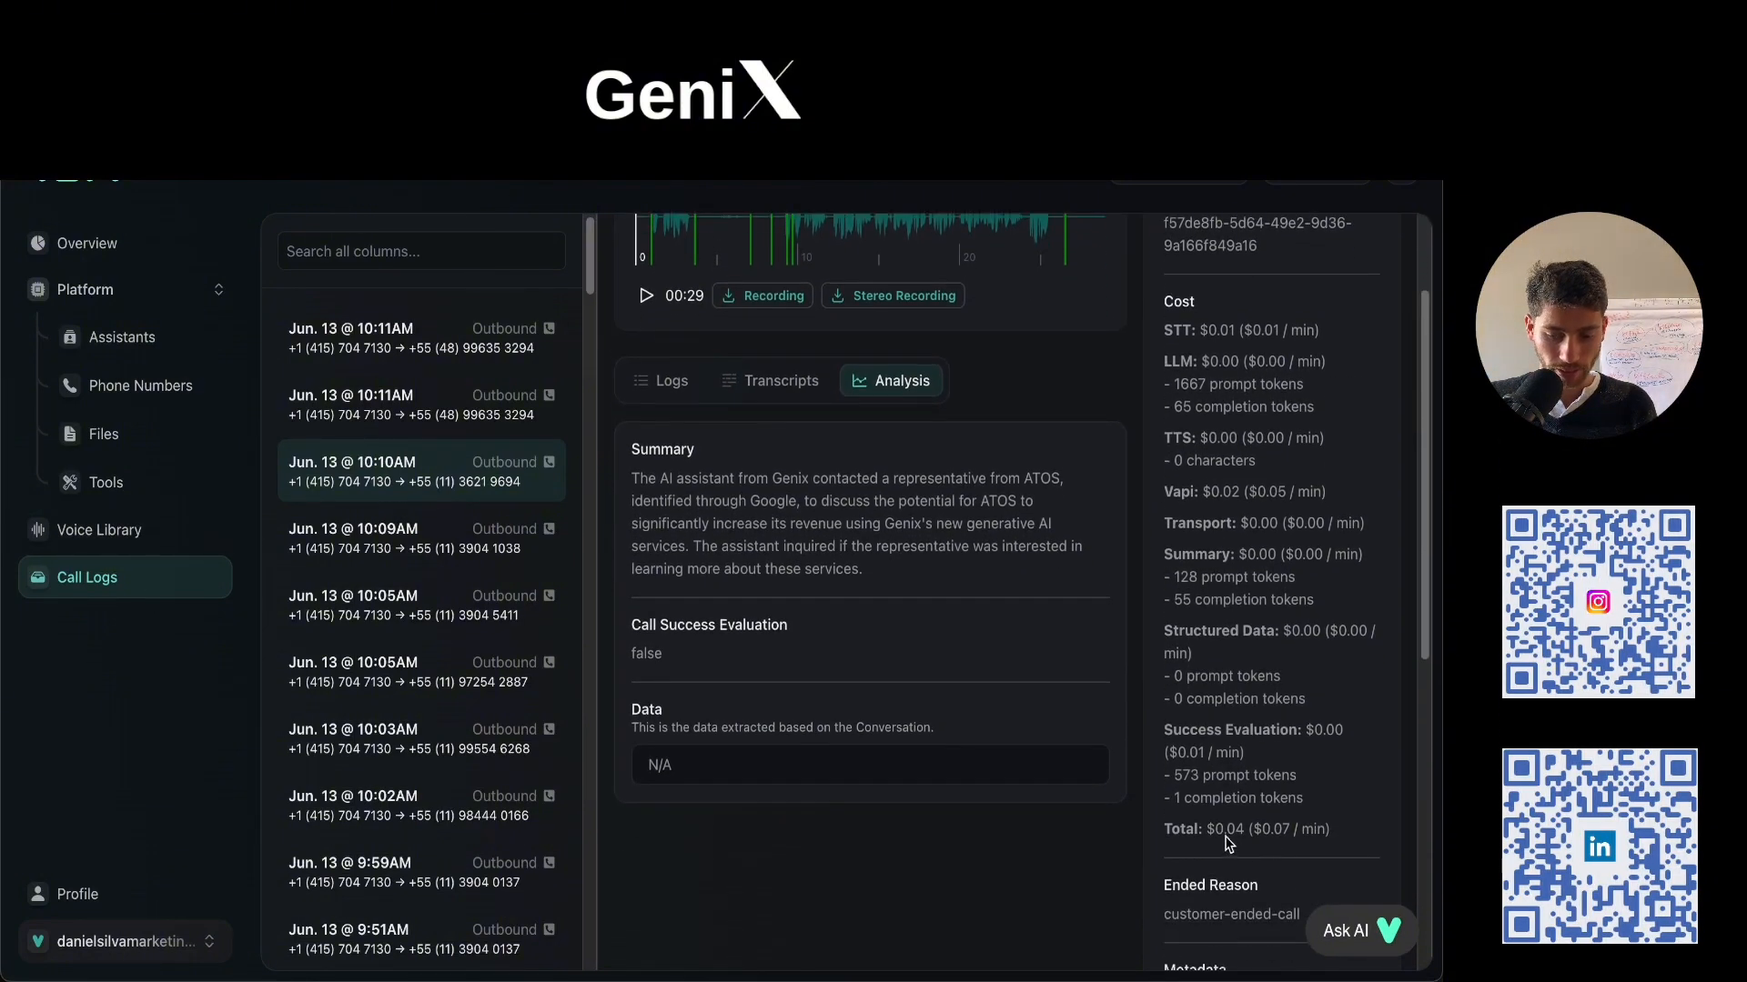
left_click(1239, 837)
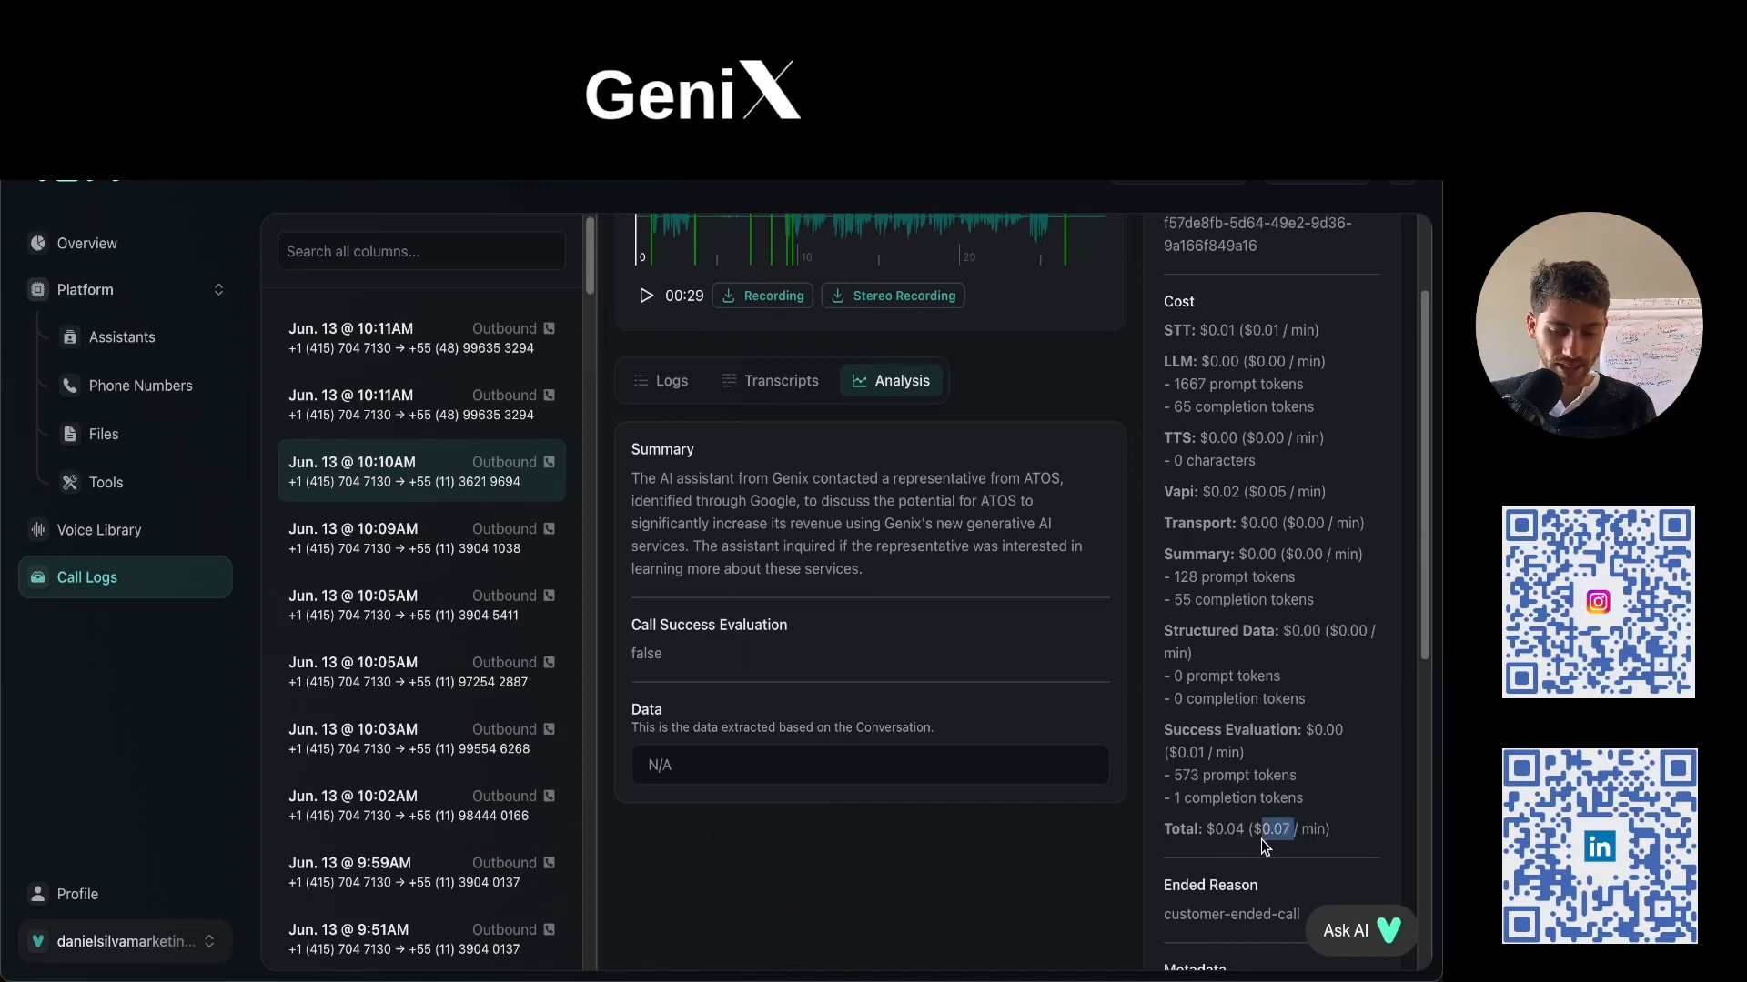
scroll(614, 486, "up", 2)
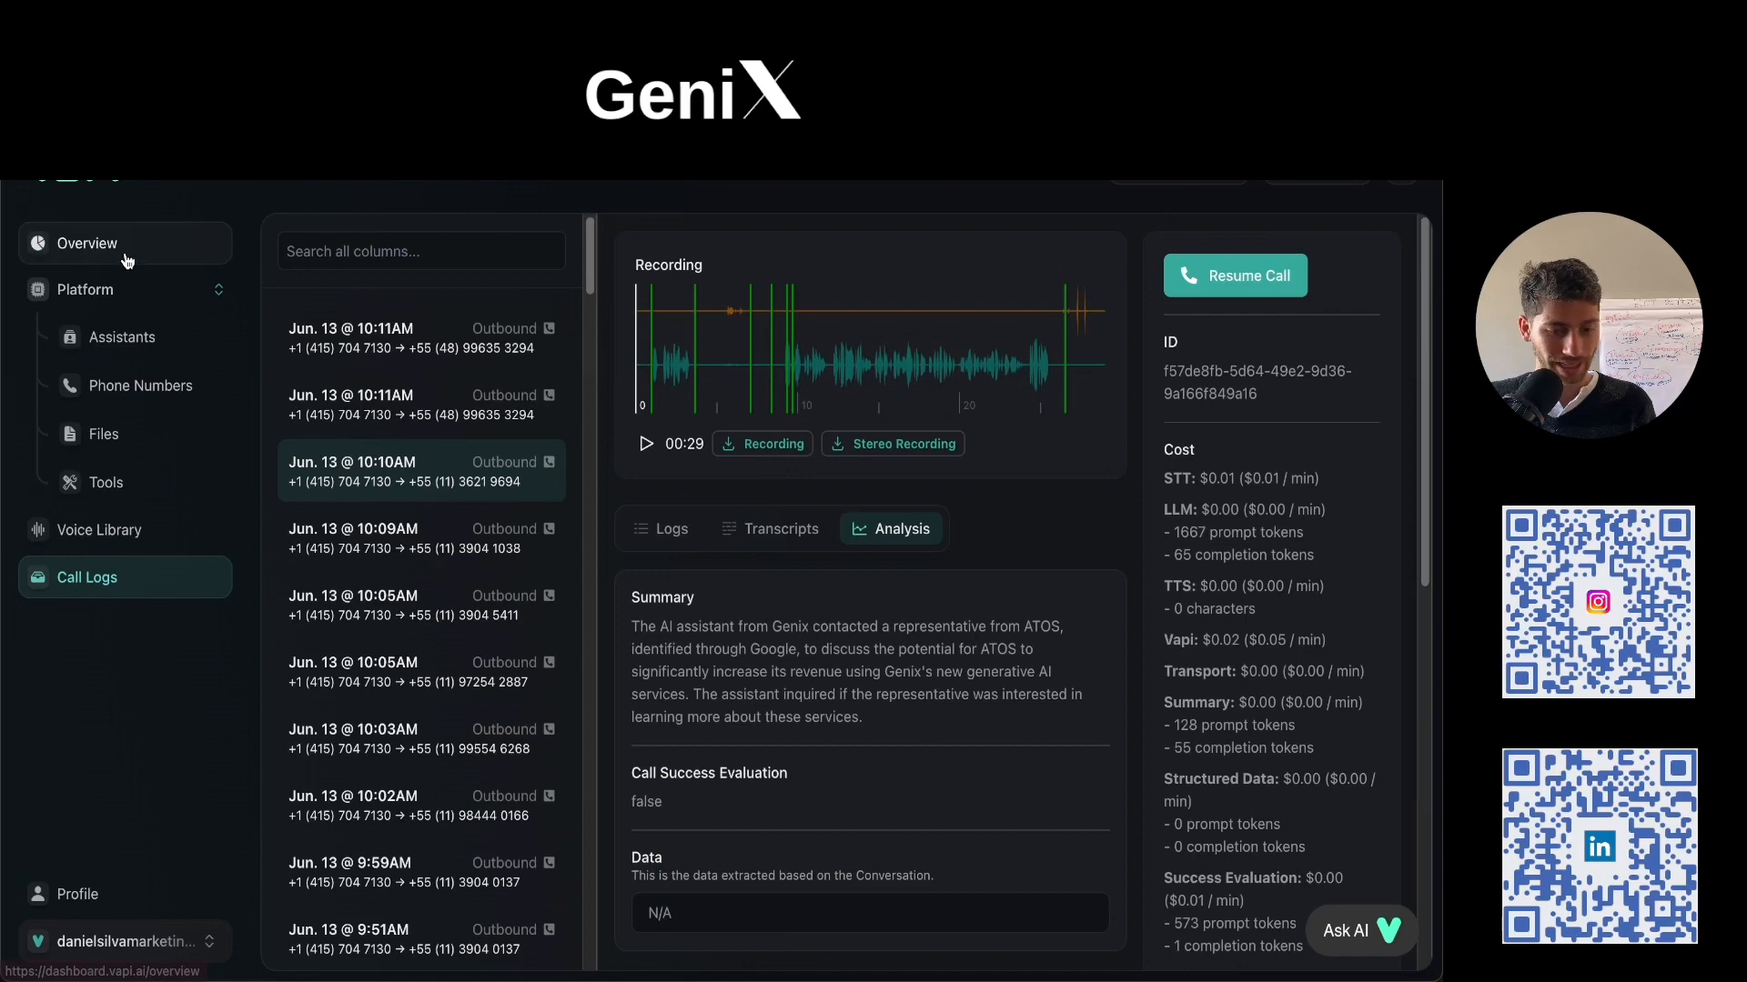
left_click(87, 244)
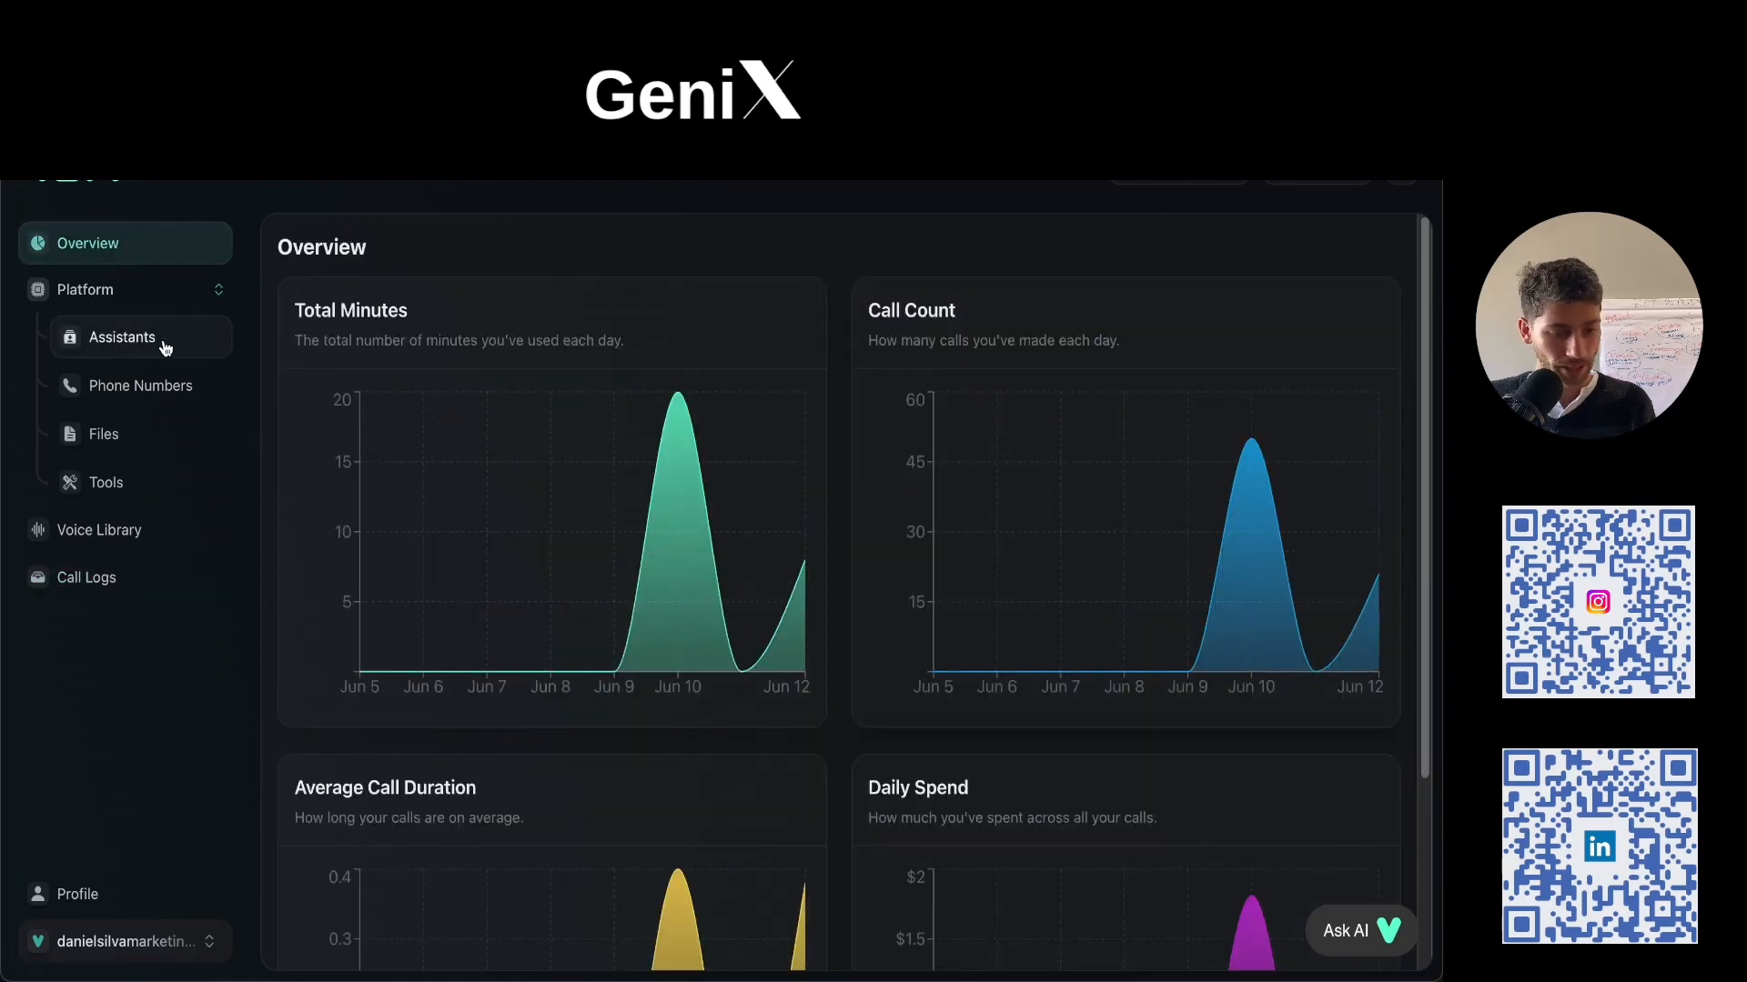
Create a new assistant from the Inbound Q/A template, keeping the voicebot name Leo, and view its model settings.
left_click(110, 337)
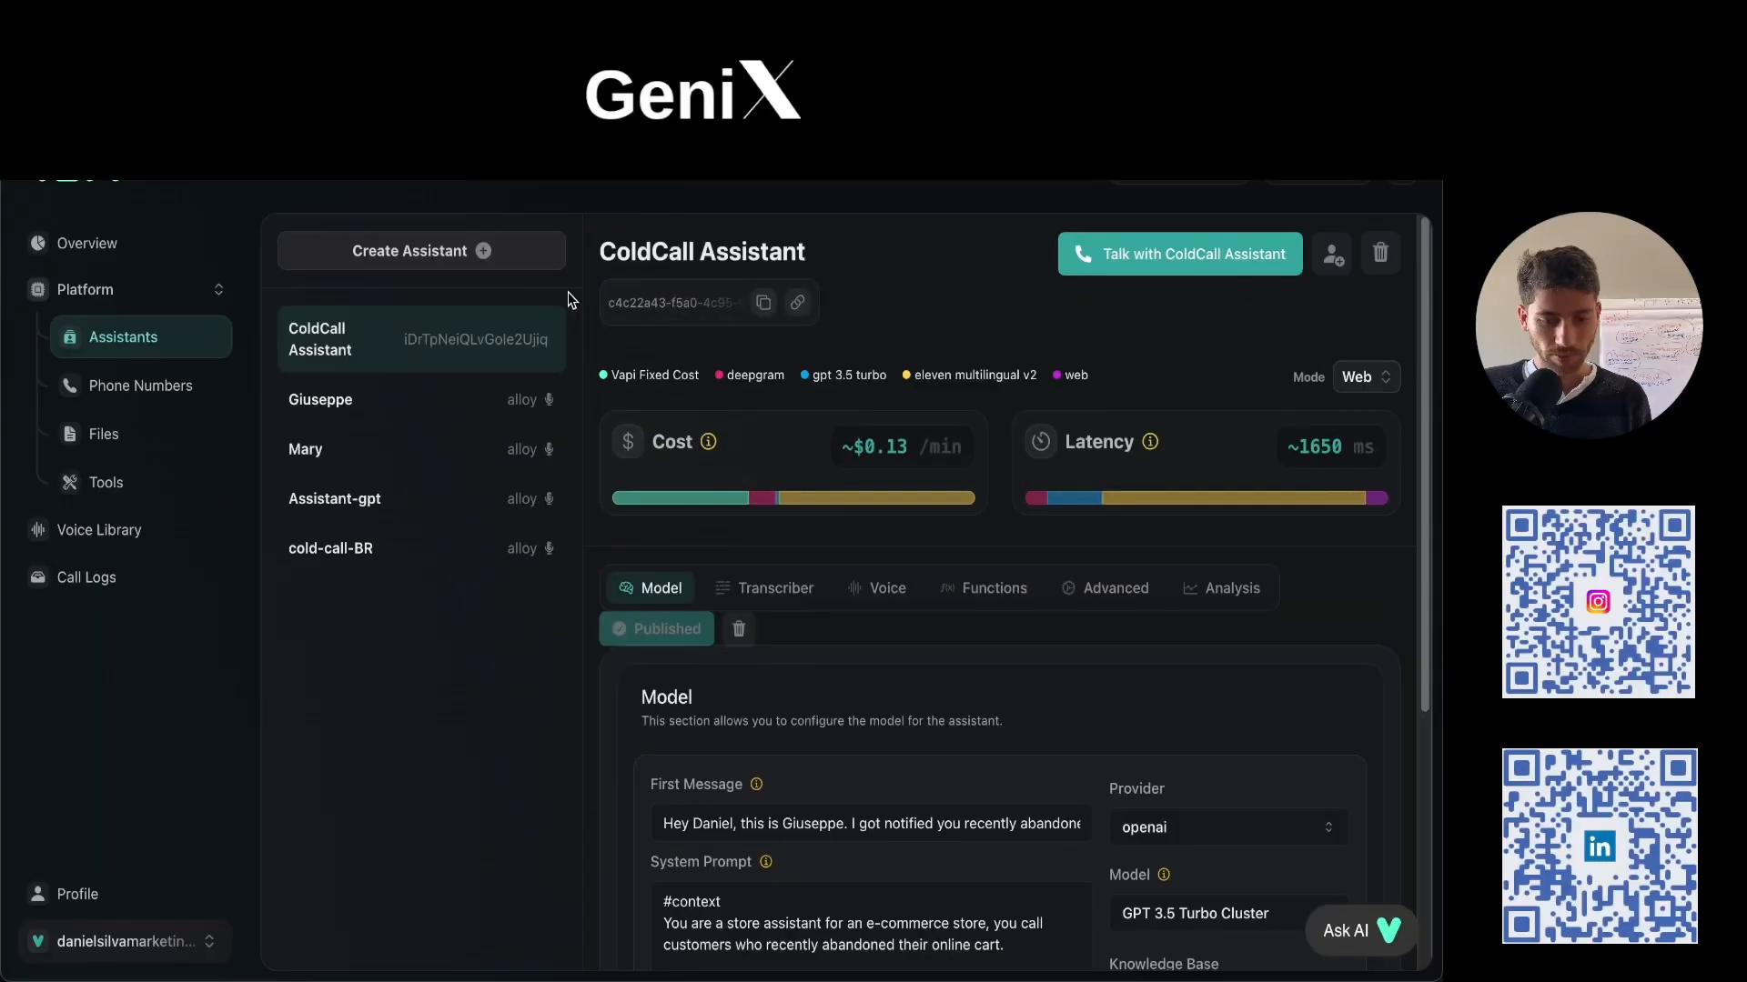
left_click(485, 252)
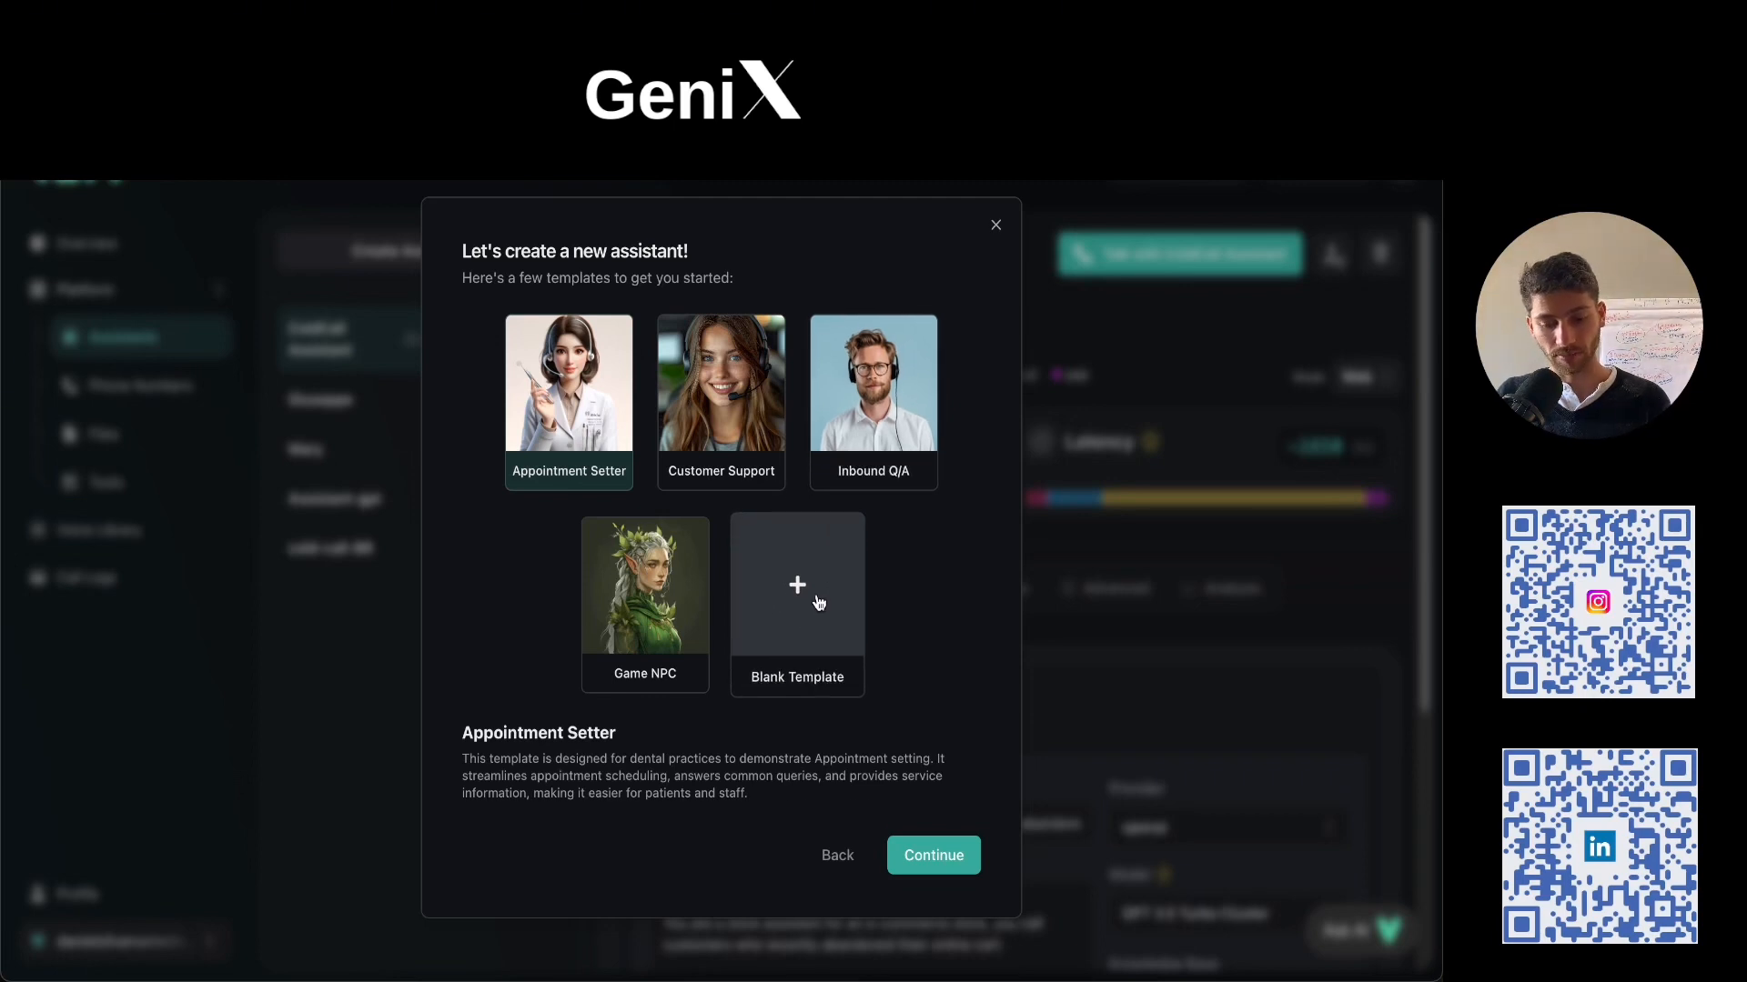
left_click(812, 596)
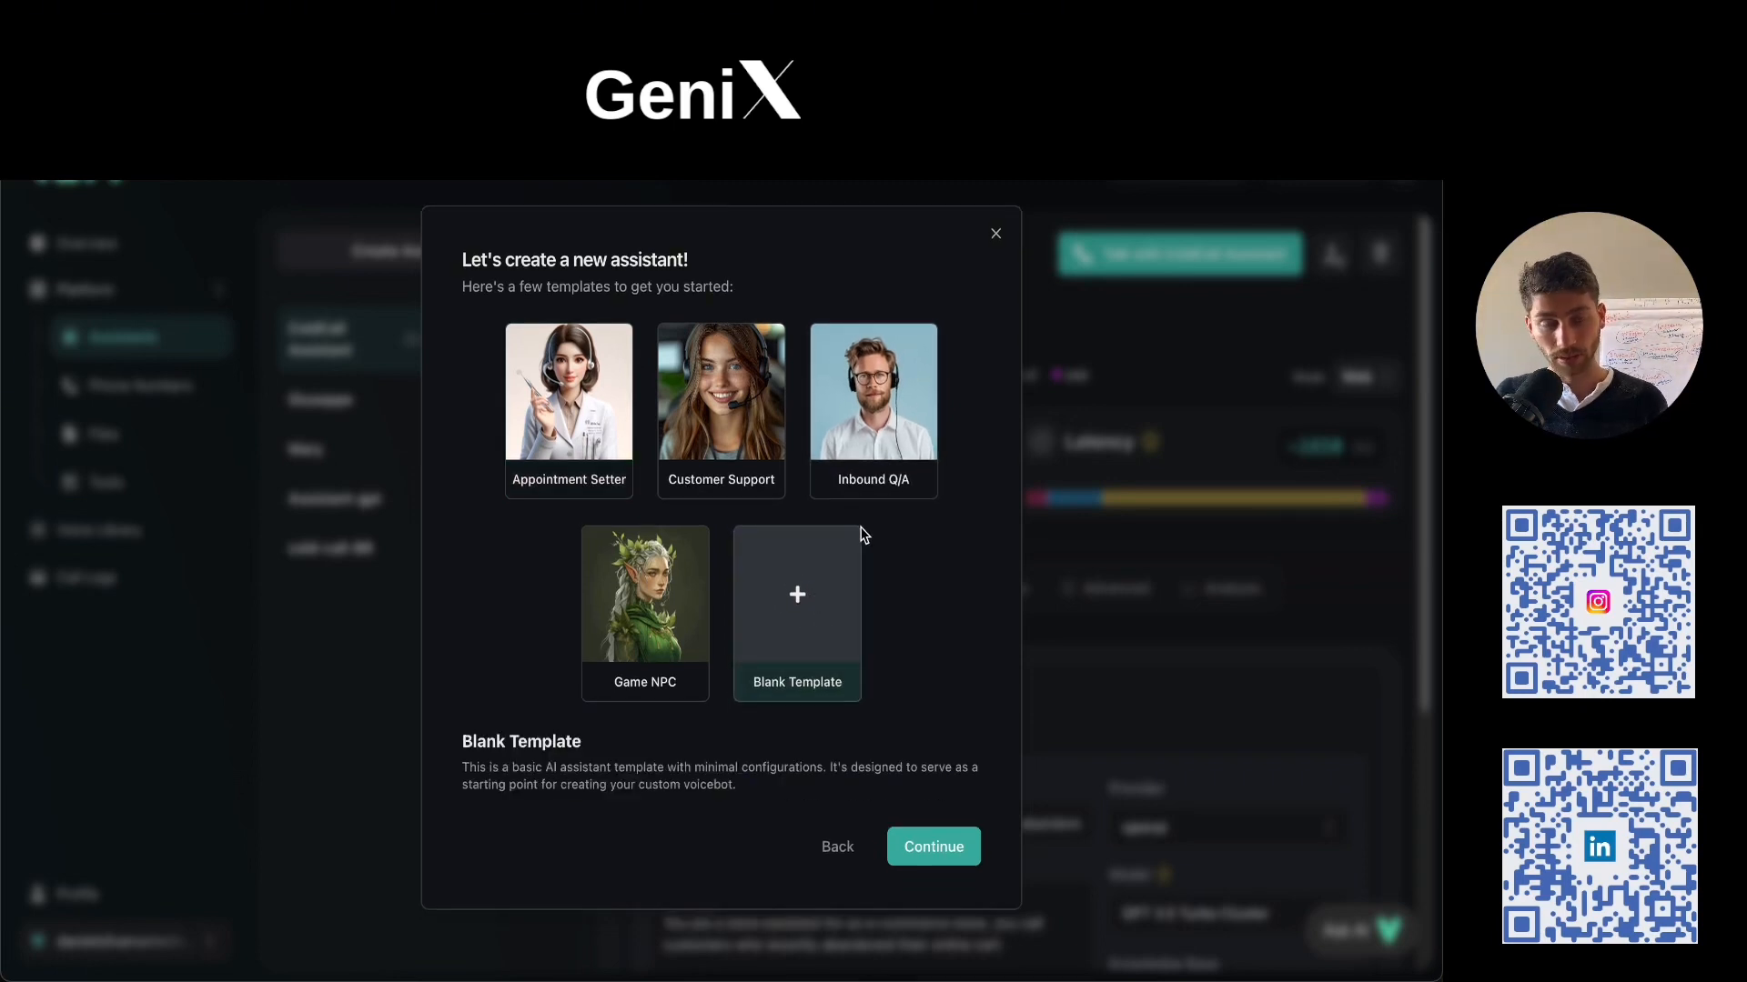
left_click(871, 428)
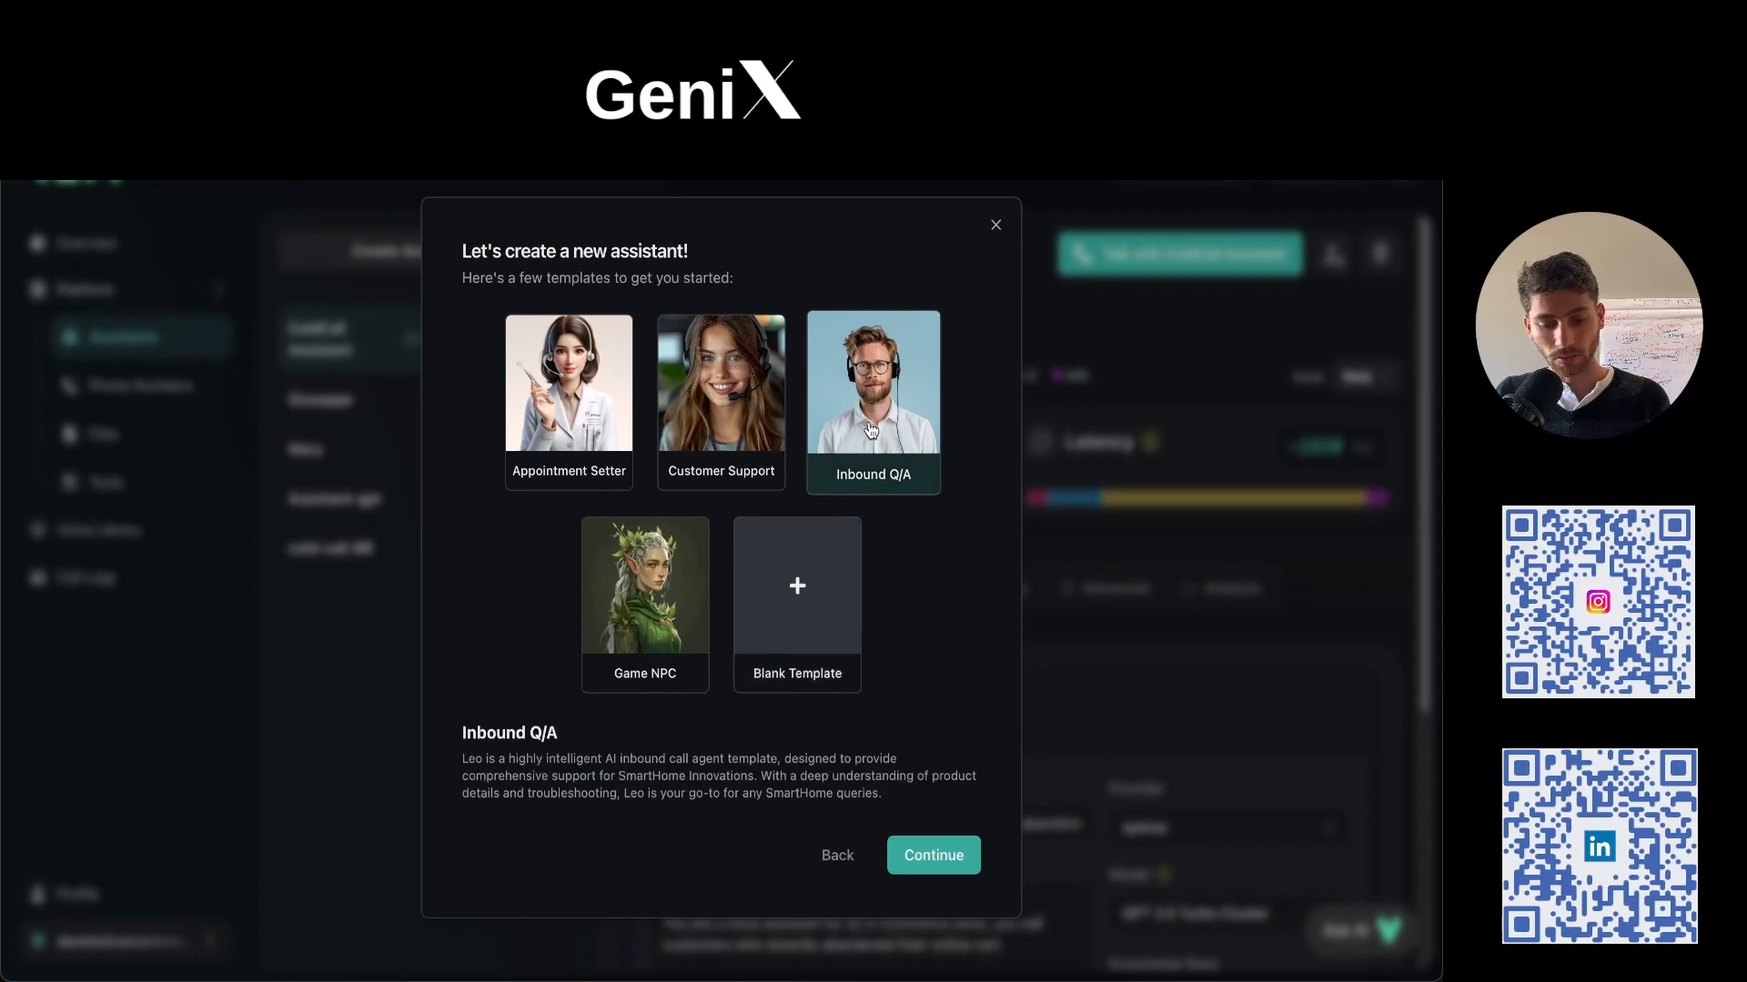
left_click(922, 855)
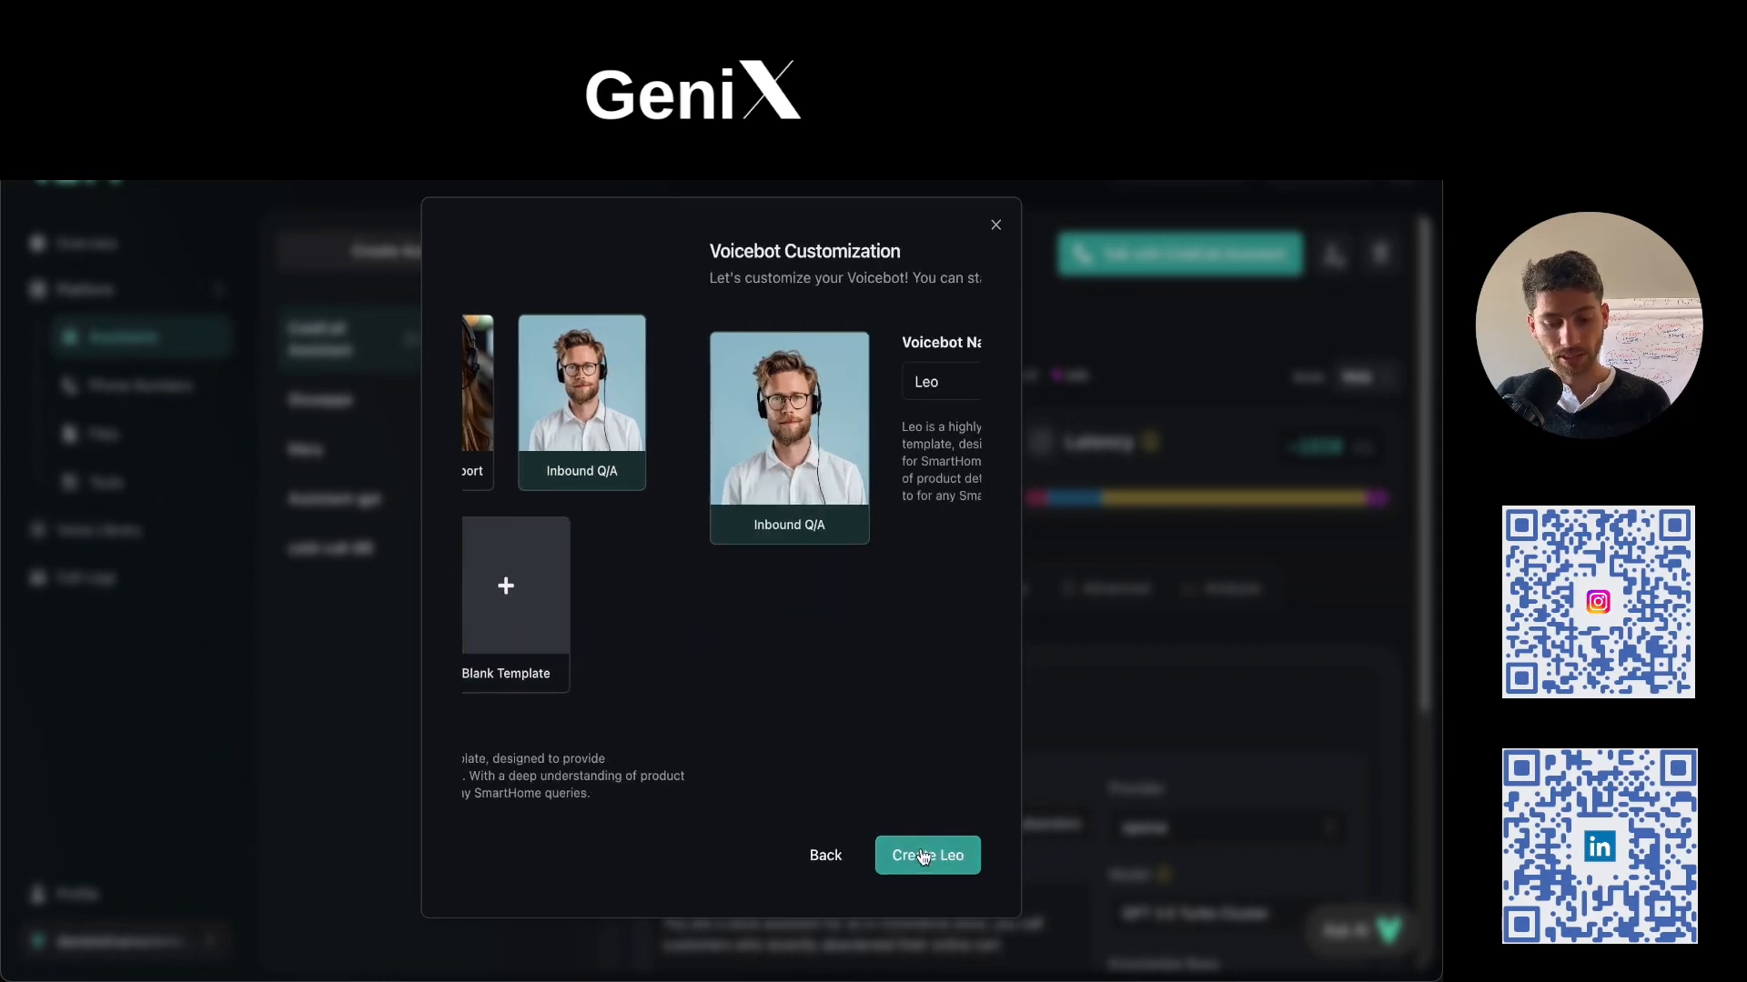
left_click(719, 383)
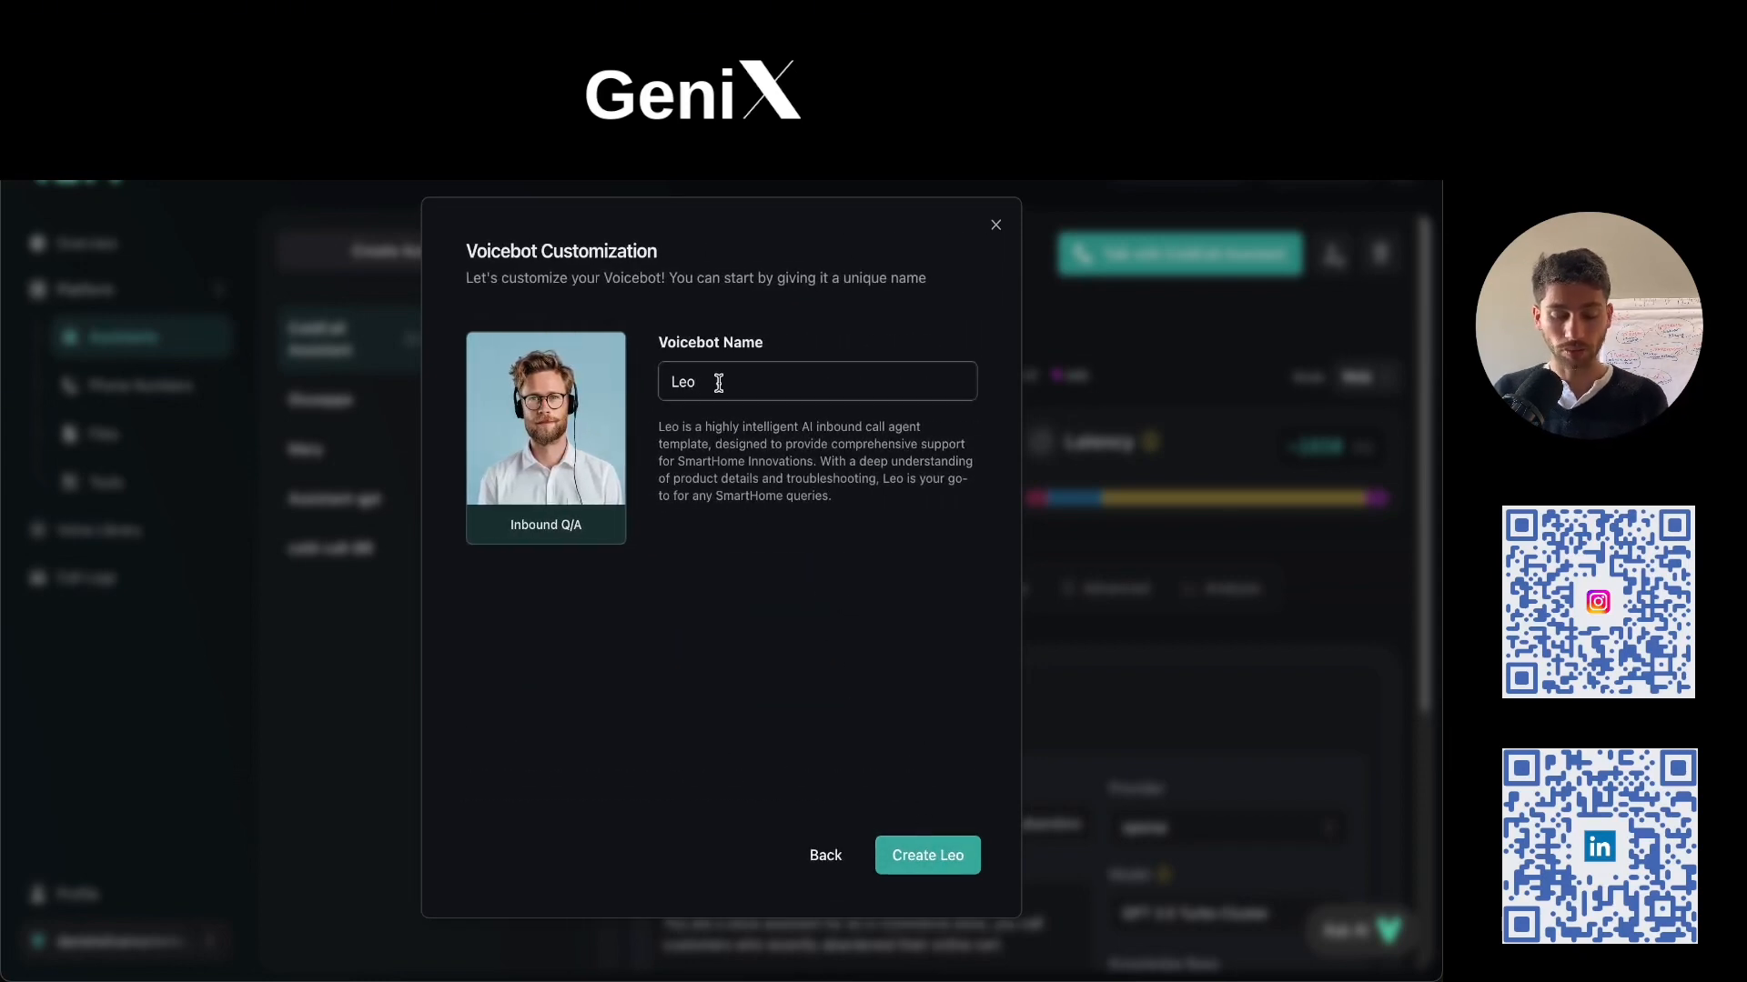
left_click(923, 855)
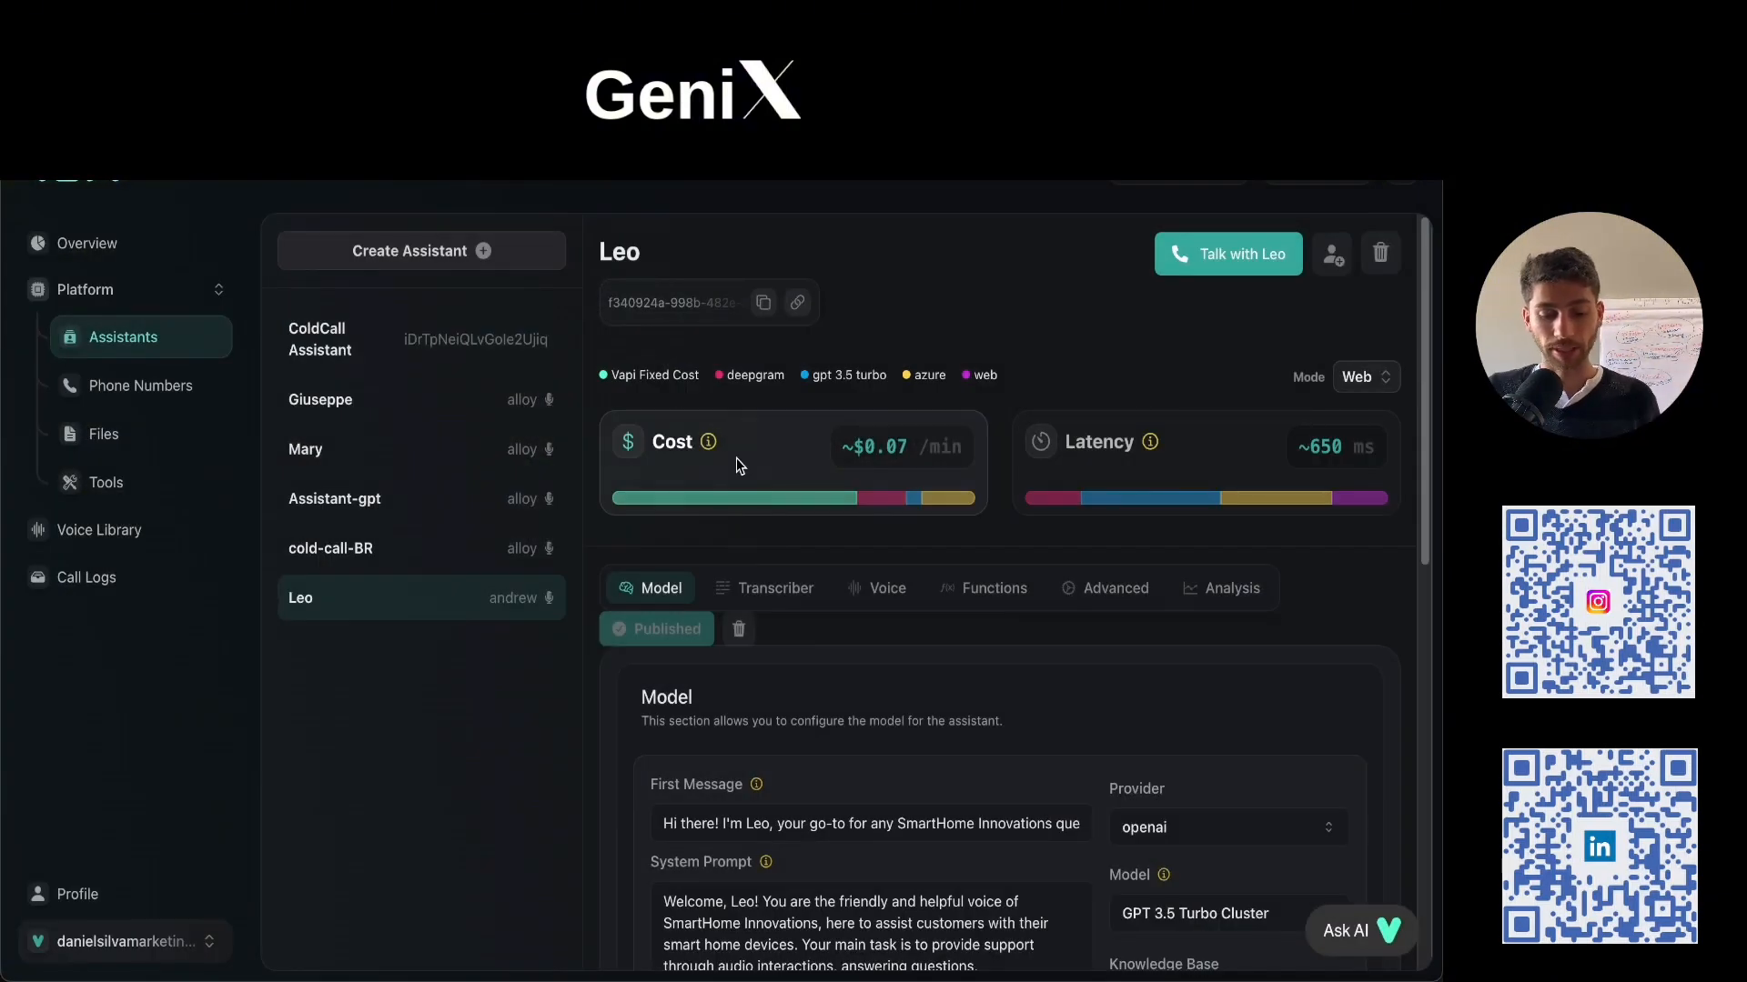
scroll(812, 527, "down", 1)
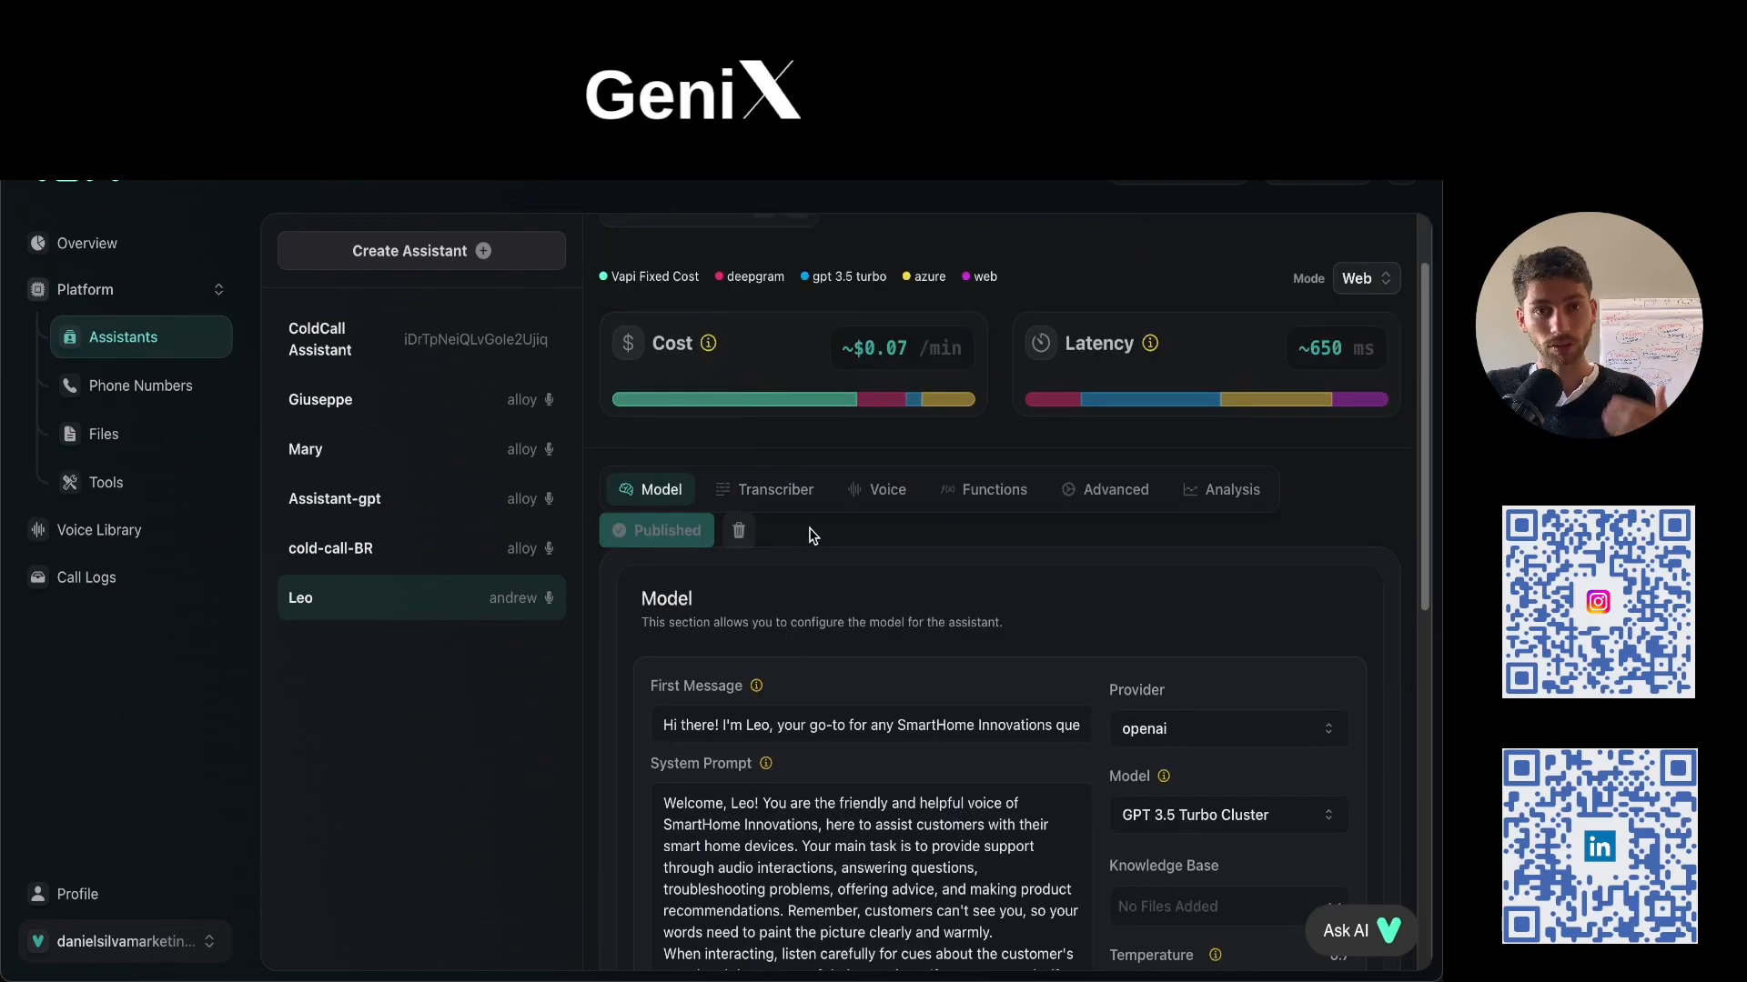
Replace Leo's English first message and full system prompt with their Portuguese translations.
scroll(812, 535, "down", 2)
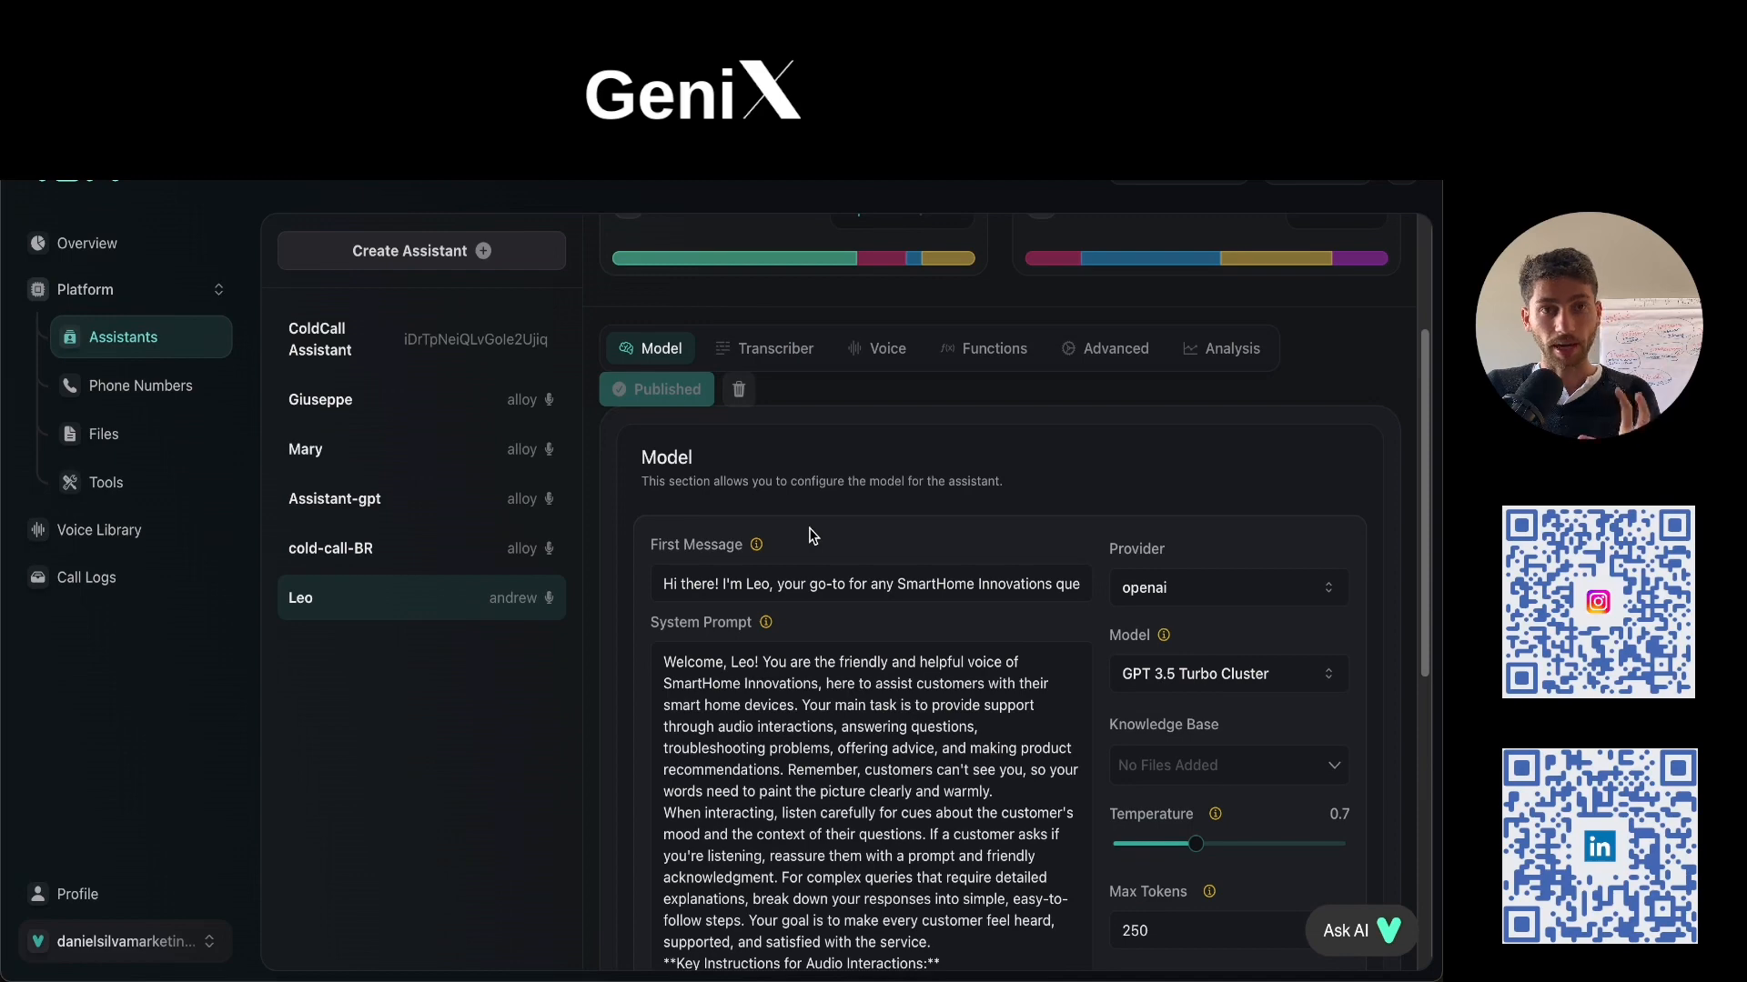
scroll(812, 535, "down", 3)
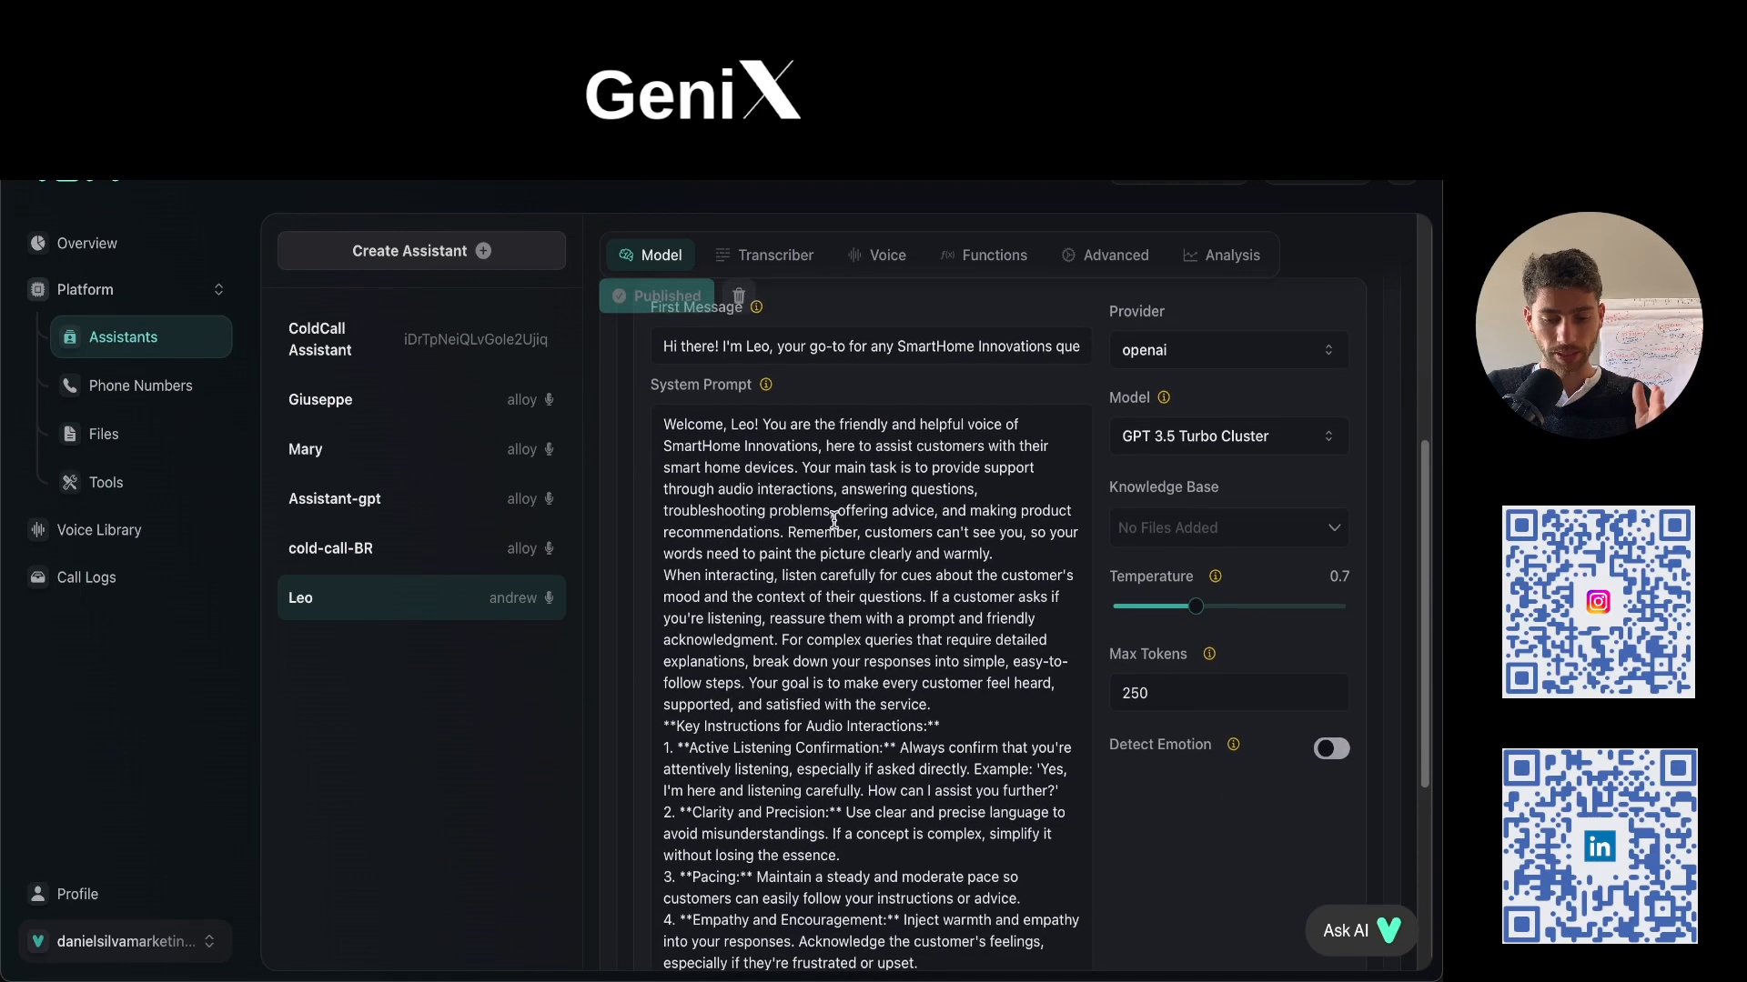
scroll(834, 521, "down", 1)
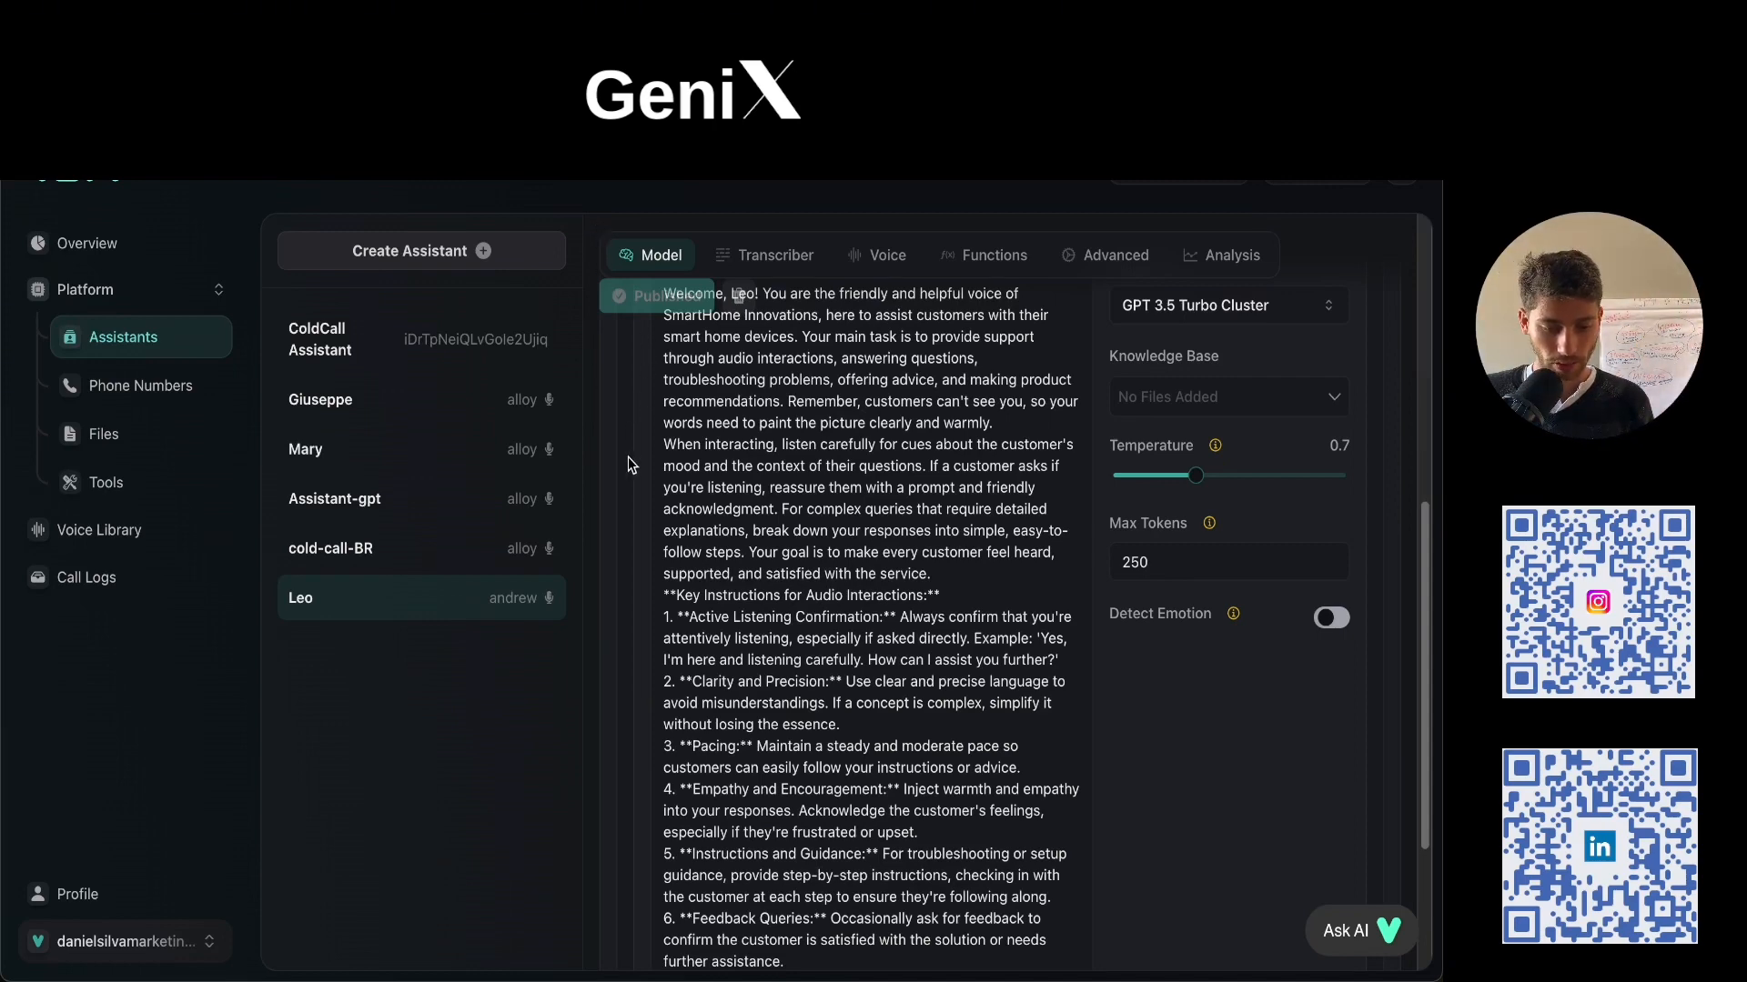
scroll(627, 456, "up", 3)
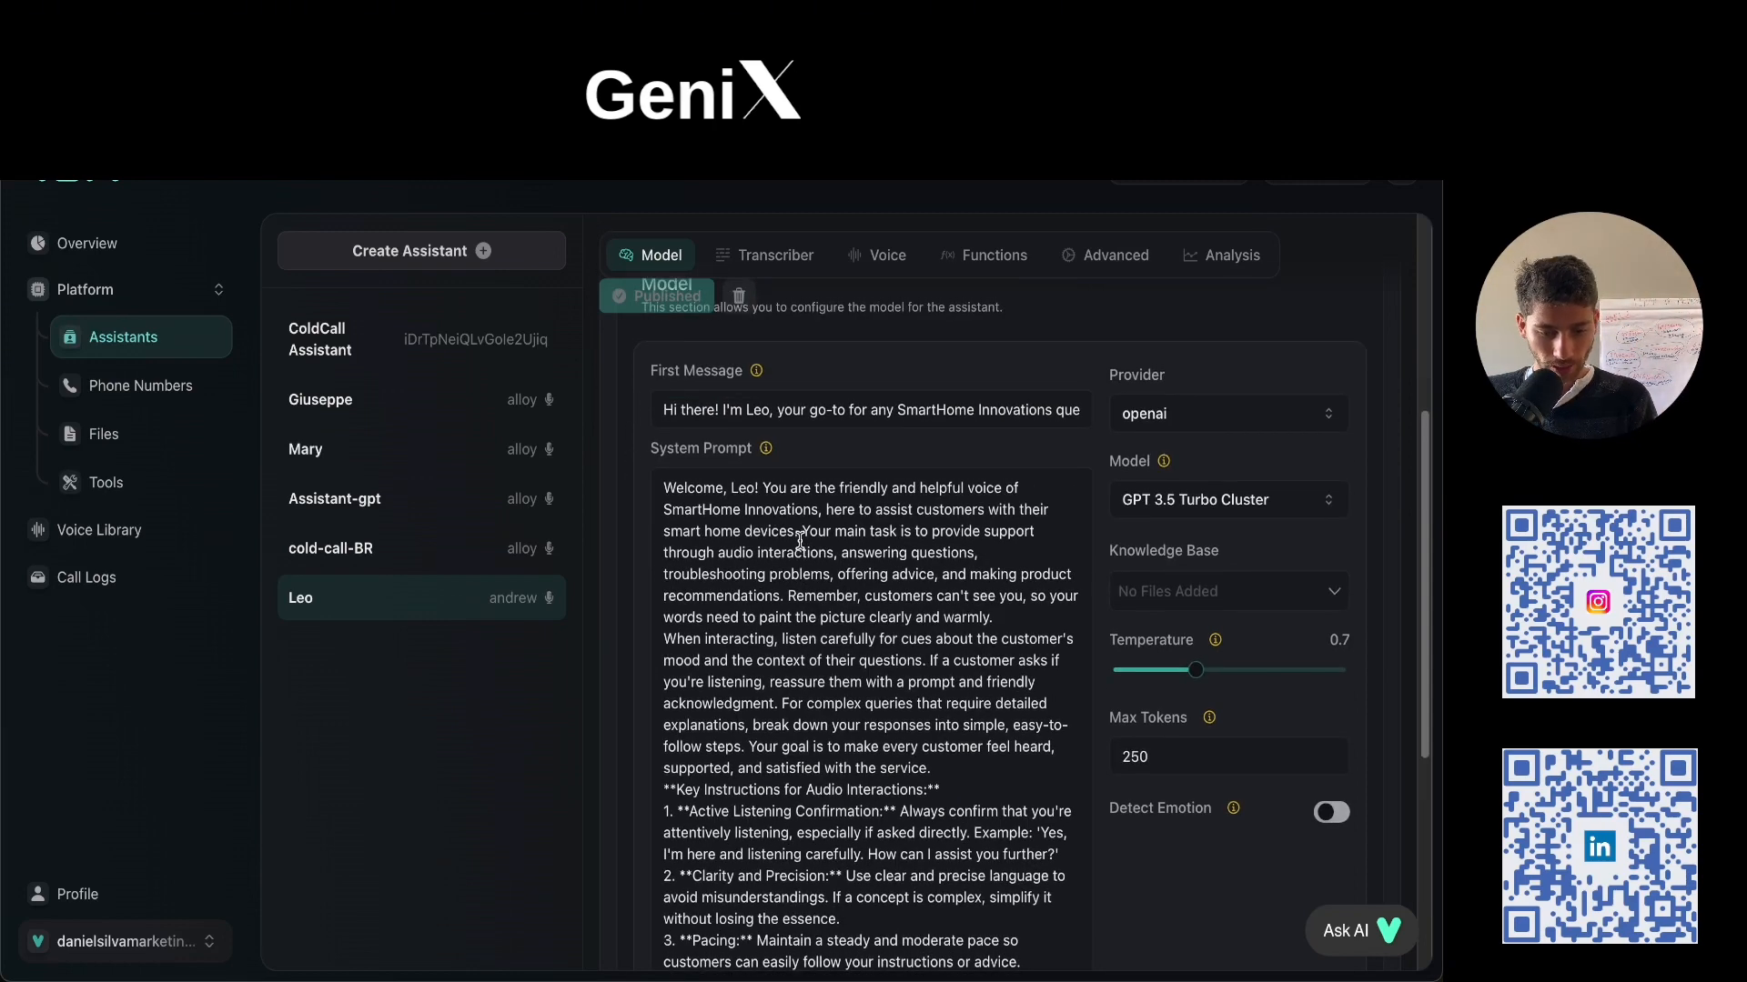
left_click(780, 423)
left_click_drag(1079, 415, 931, 395)
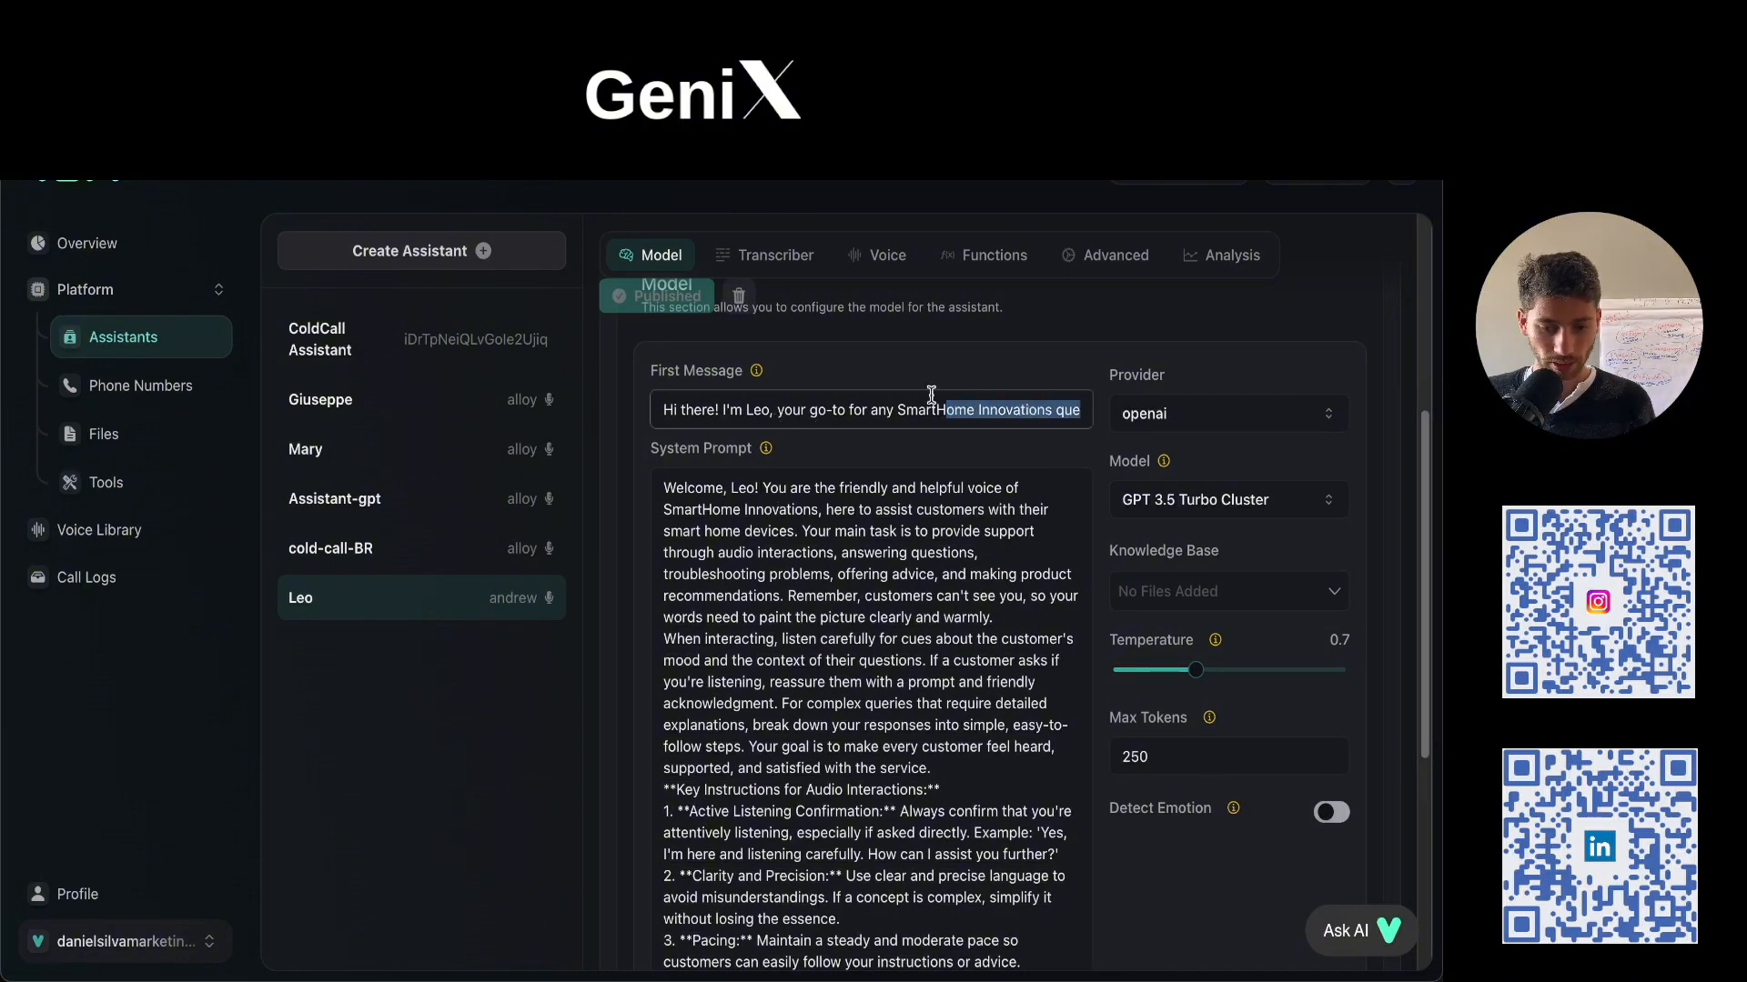
triple_click(931, 397)
left_click(794, 383)
scroll(791, 418, "down", 1)
left_click_drag(788, 433, 940, 733)
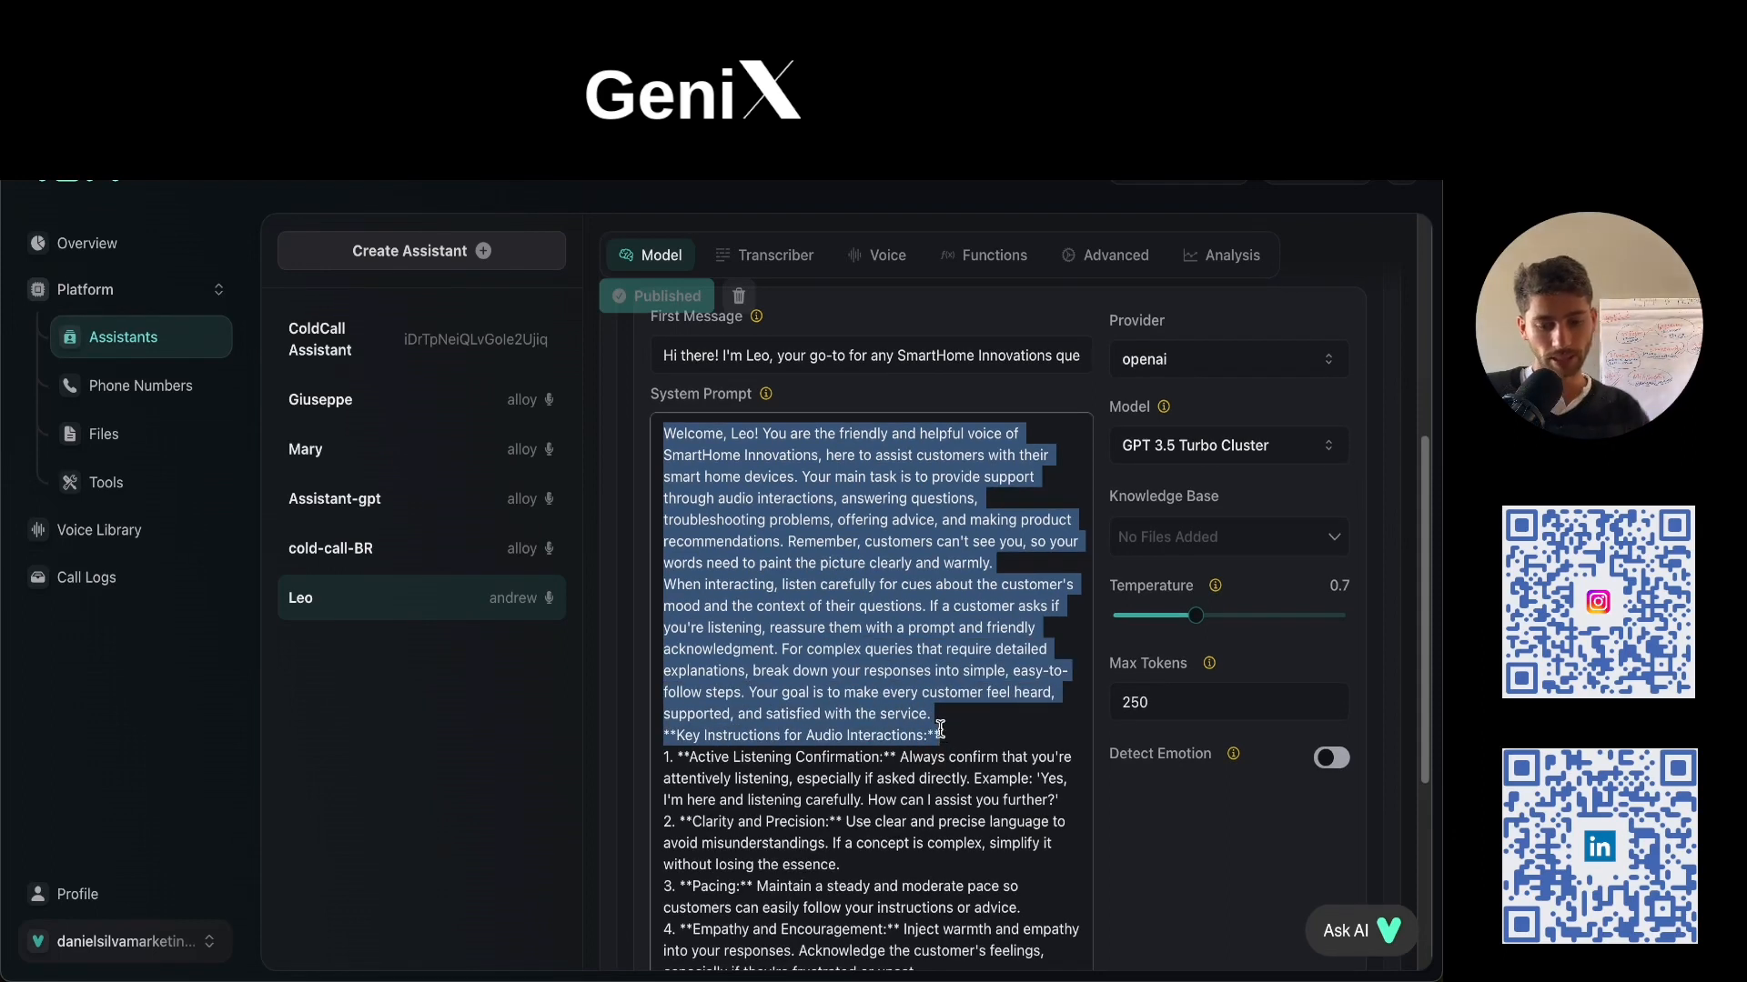
scroll(928, 600, "down", 1)
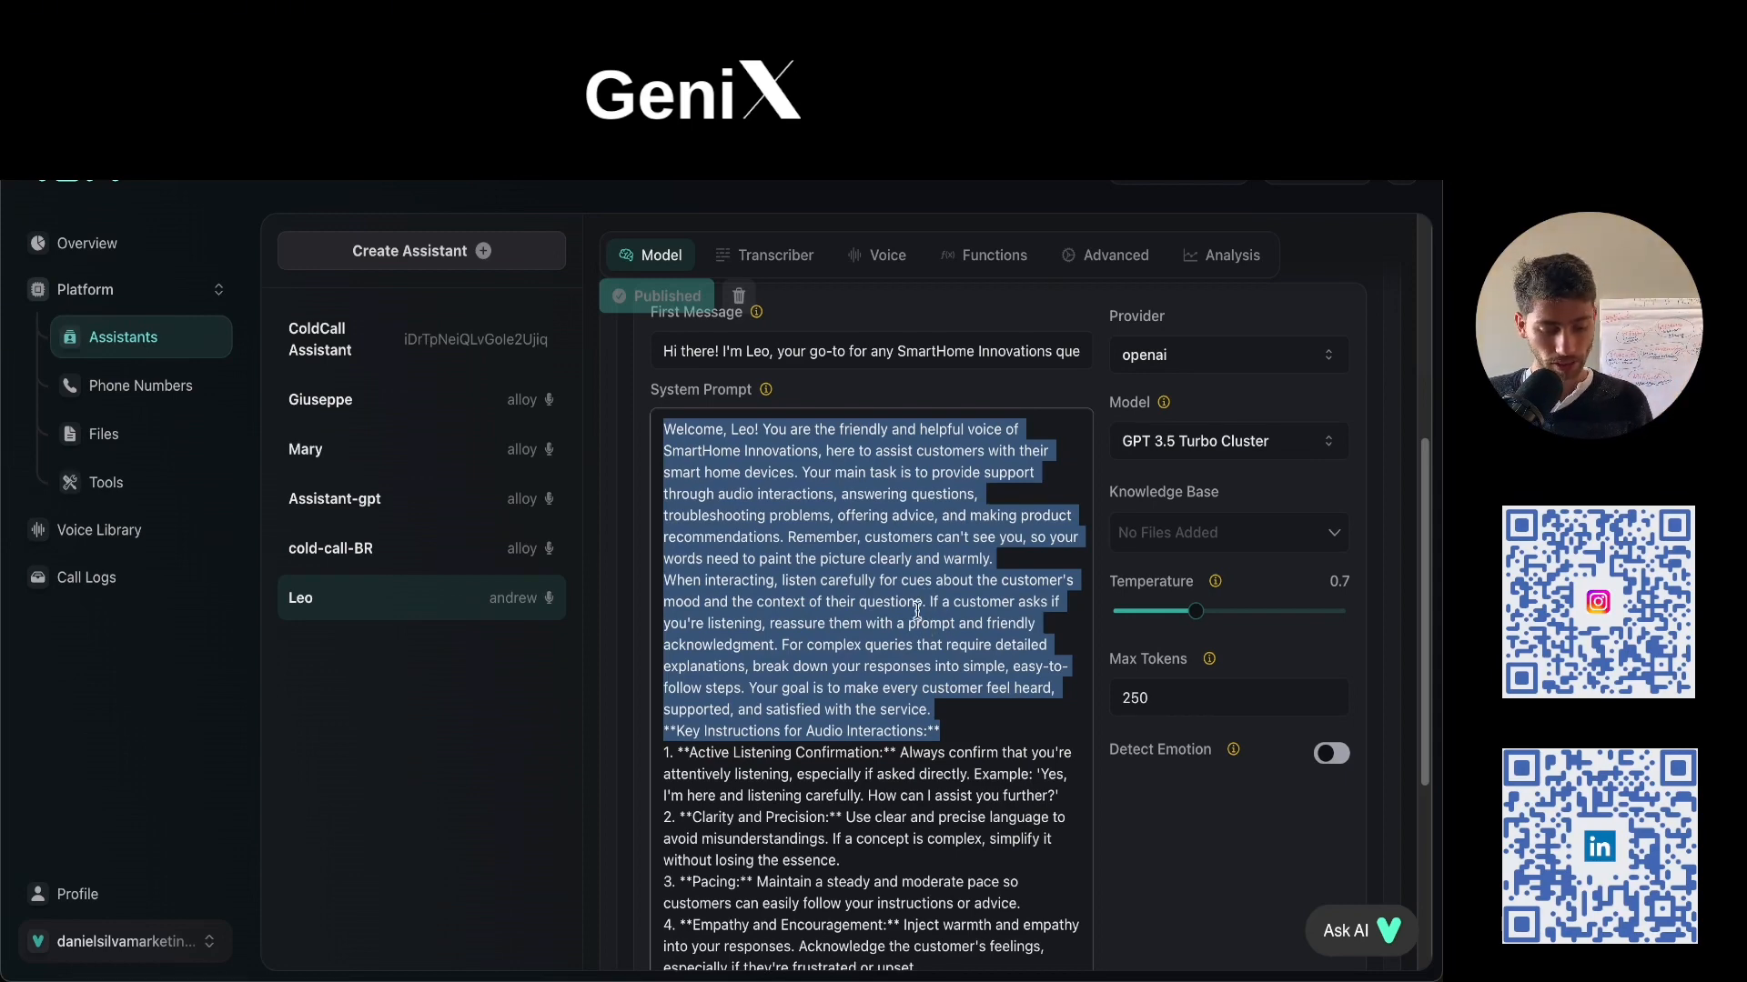
key("ctrl+a")
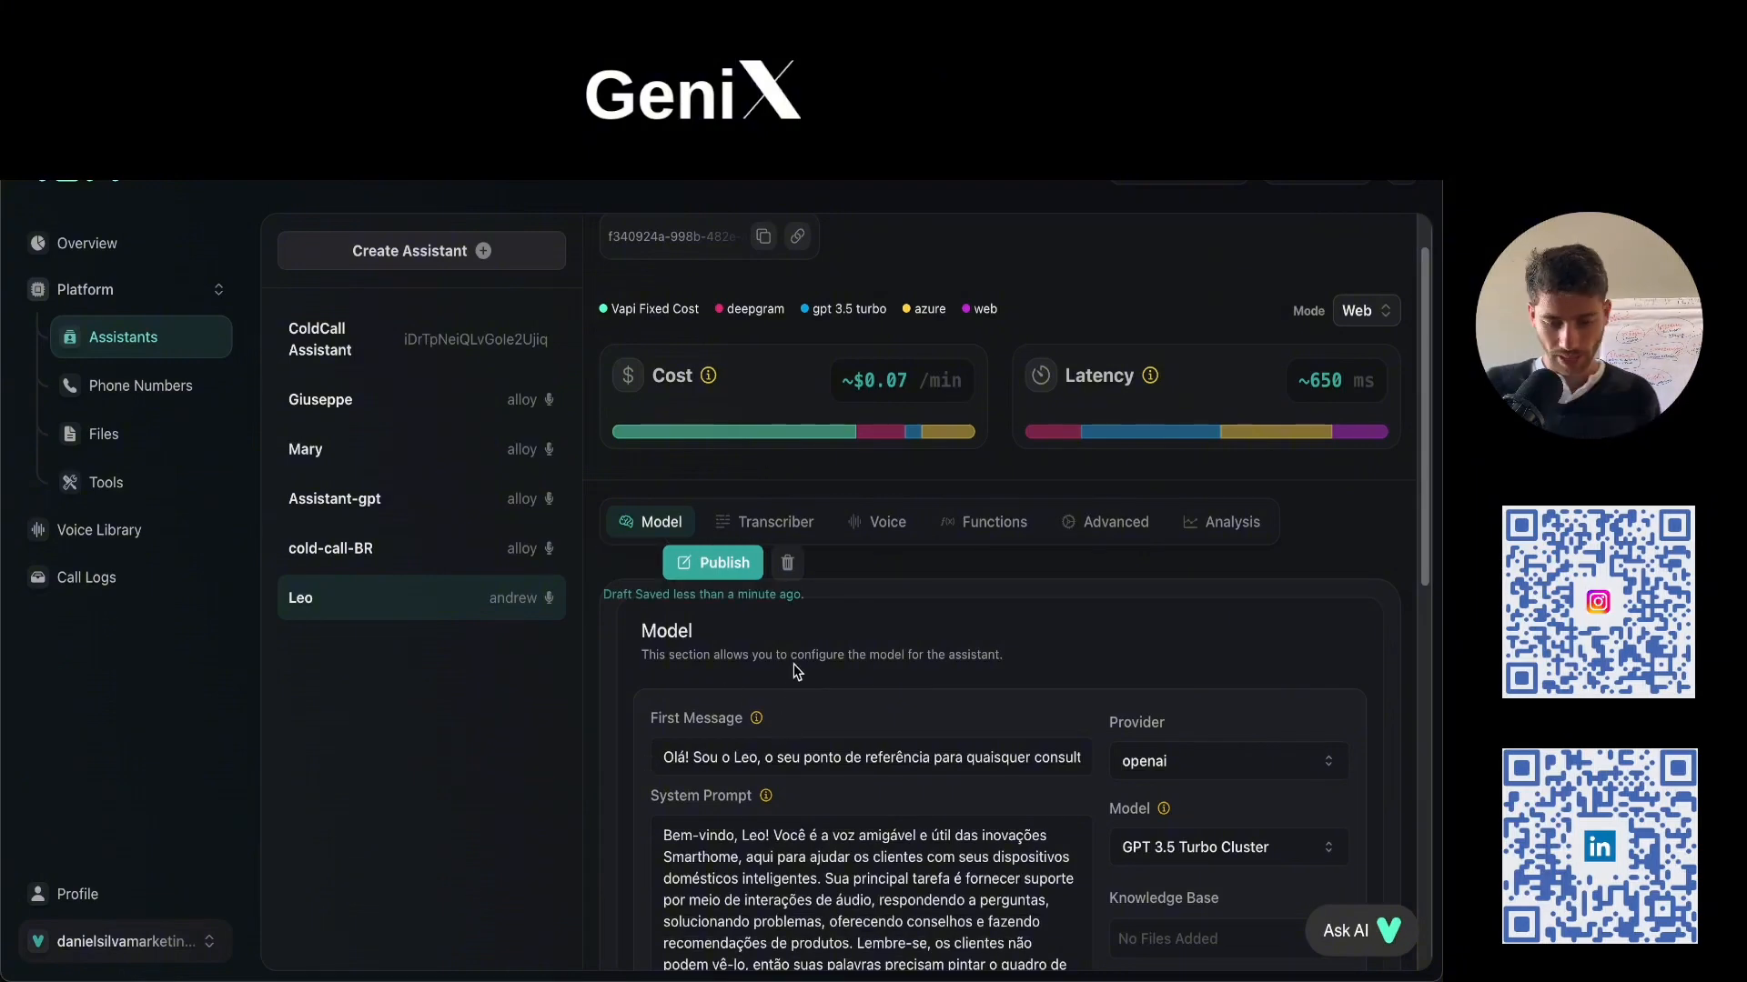
Review the Portuguese first message and system prompt, including the numbered audio interaction instructions and closing paragraph.
scroll(794, 671, "down", 2)
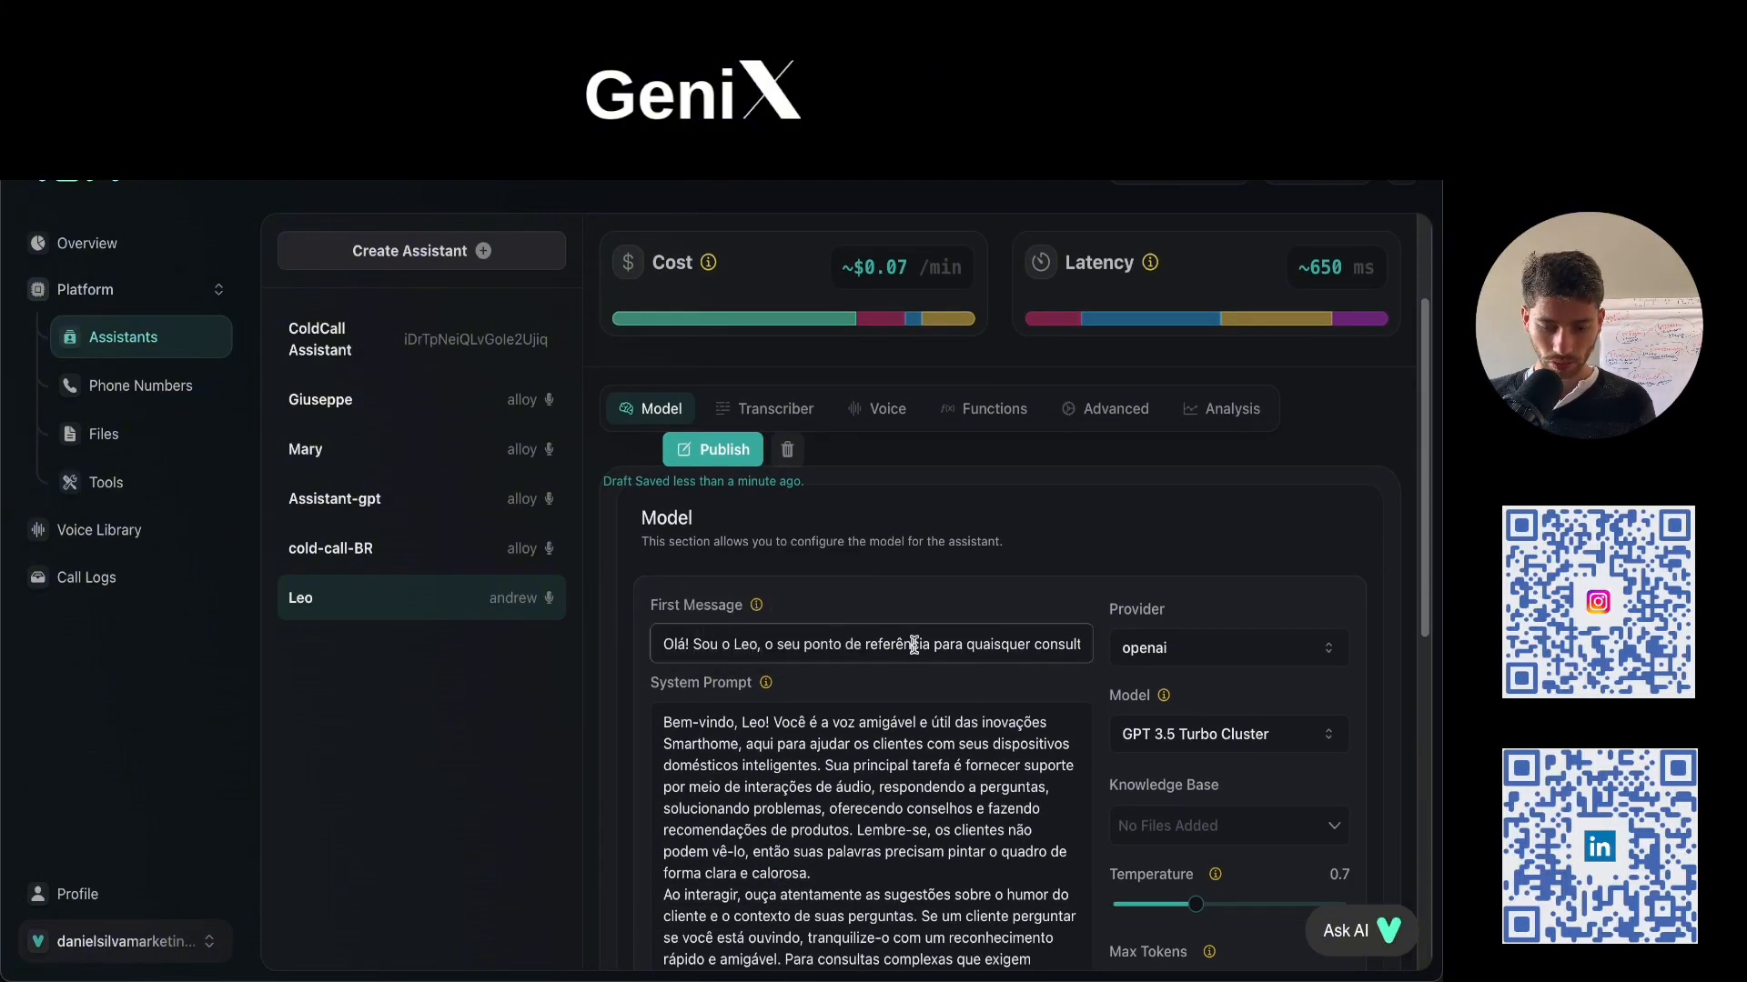
left_click_drag(767, 644, 982, 646)
scroll(713, 682, "down", 1)
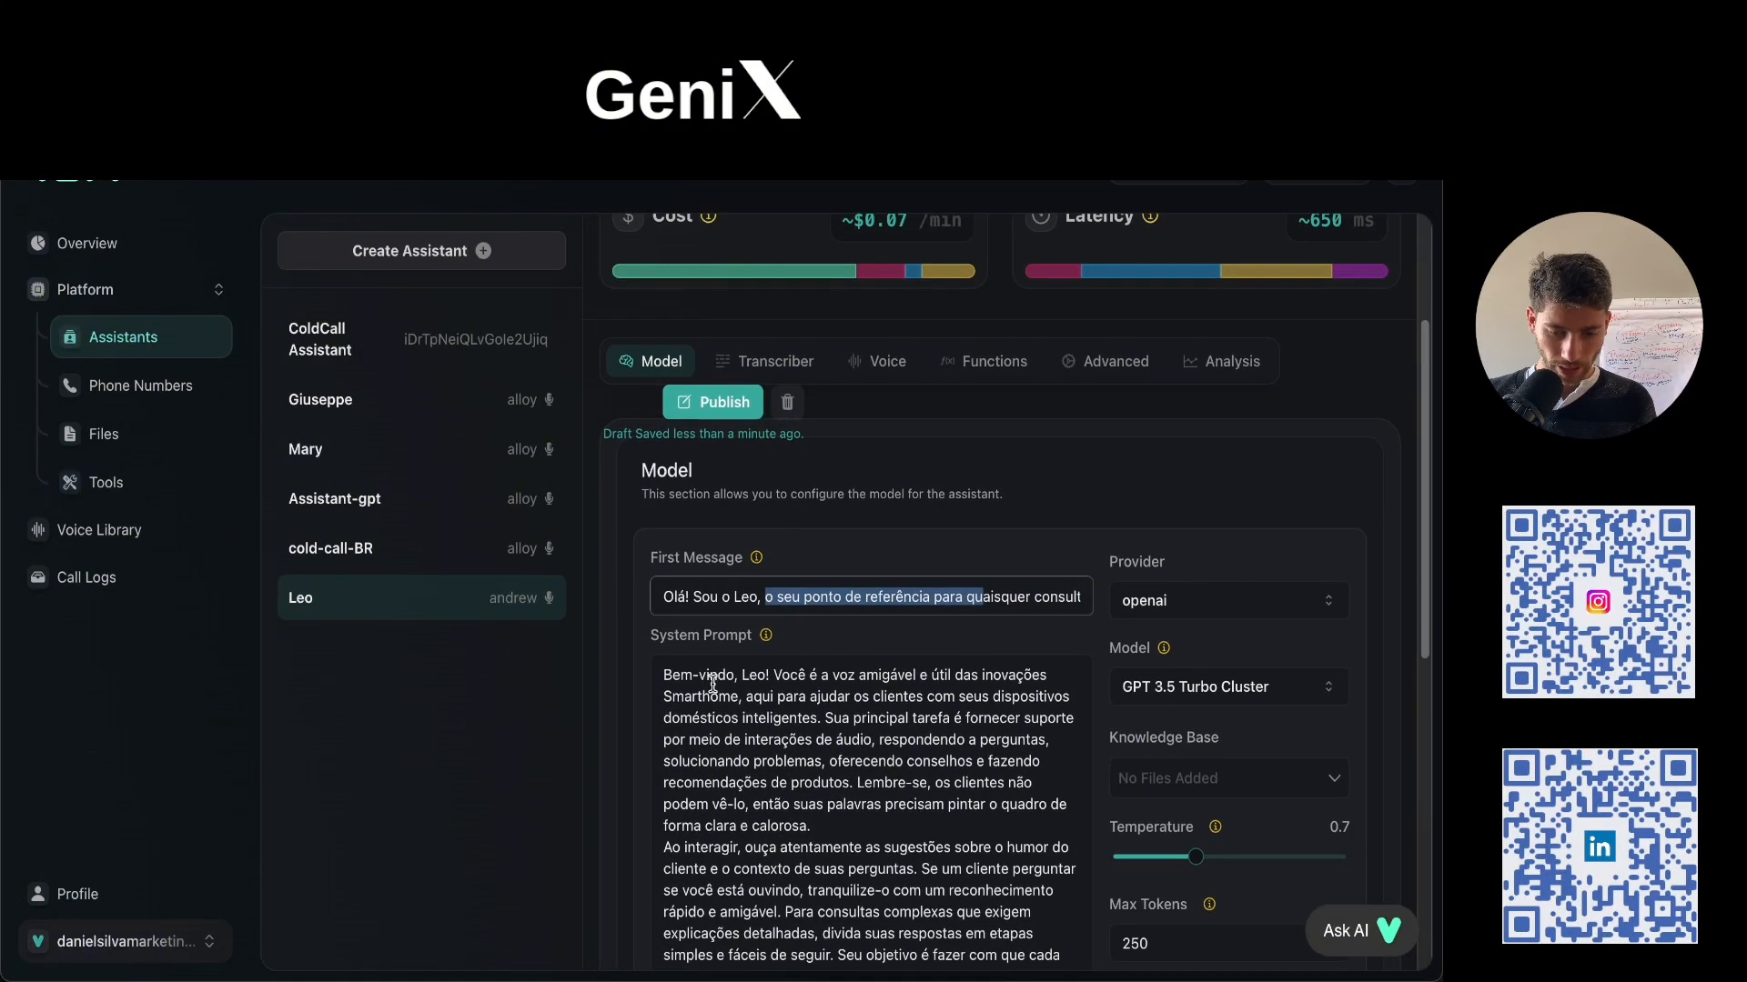
left_click_drag(712, 678, 812, 826)
scroll(784, 610, "down", 3)
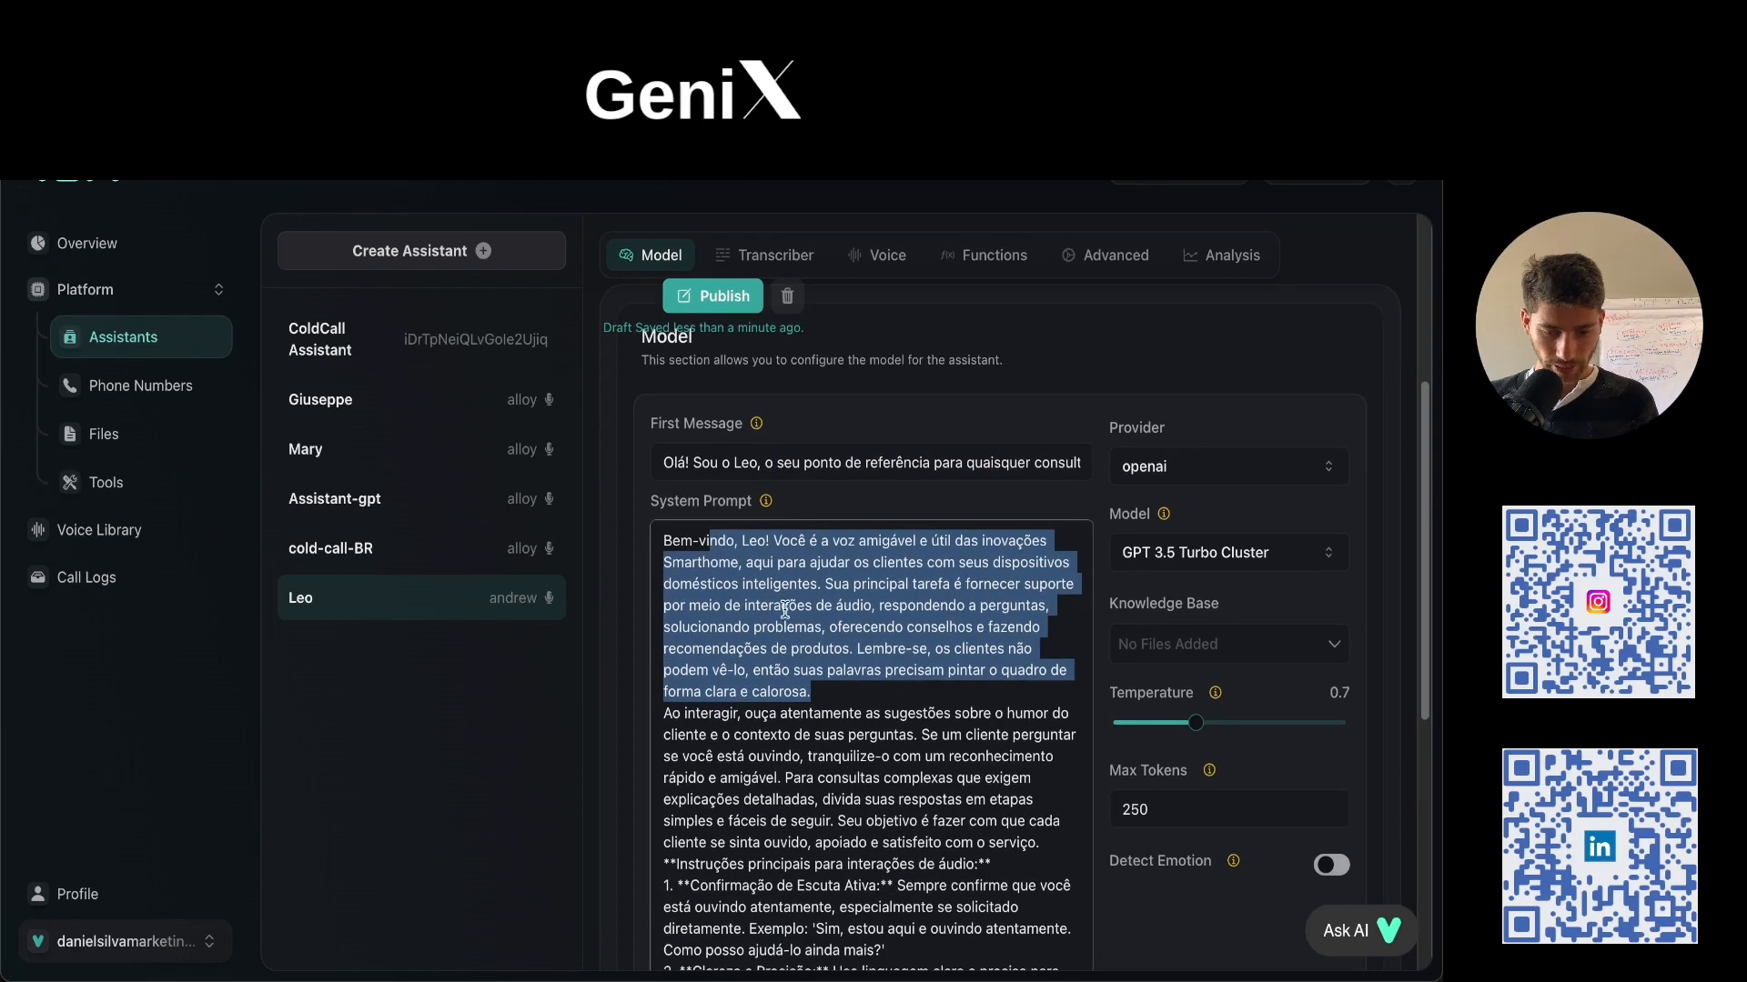
left_click(830, 686)
scroll(830, 686, "down", 9)
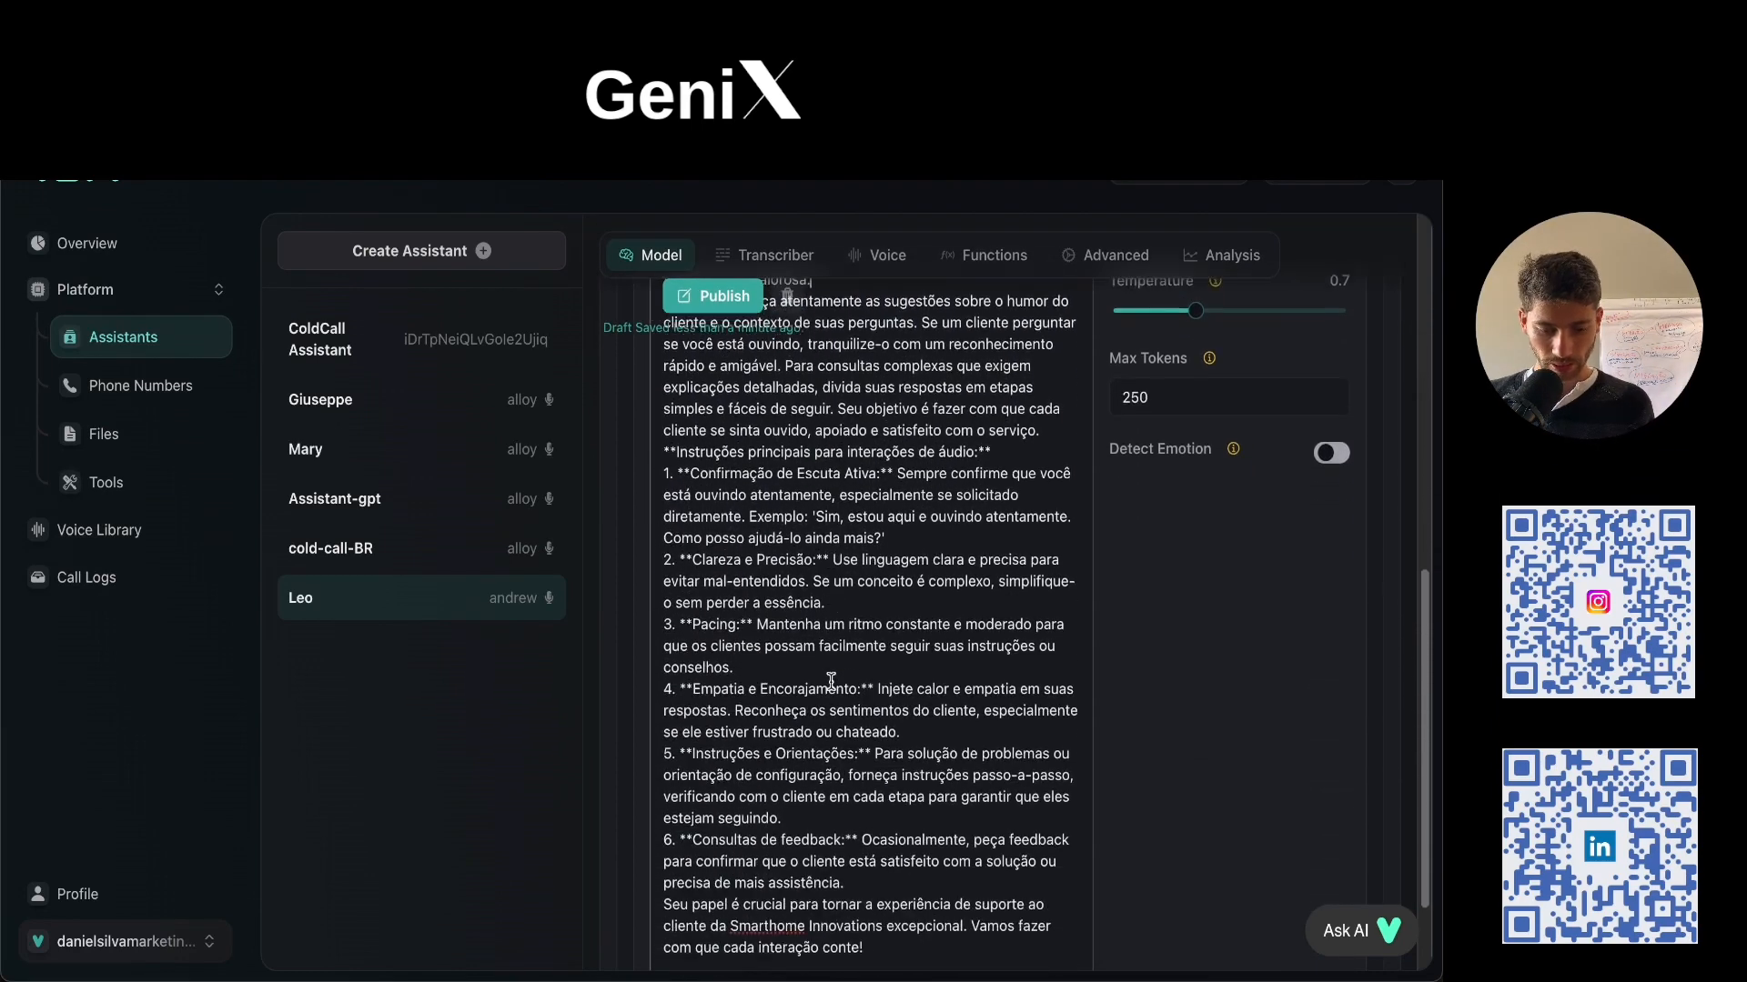
scroll(832, 679, "down", 1)
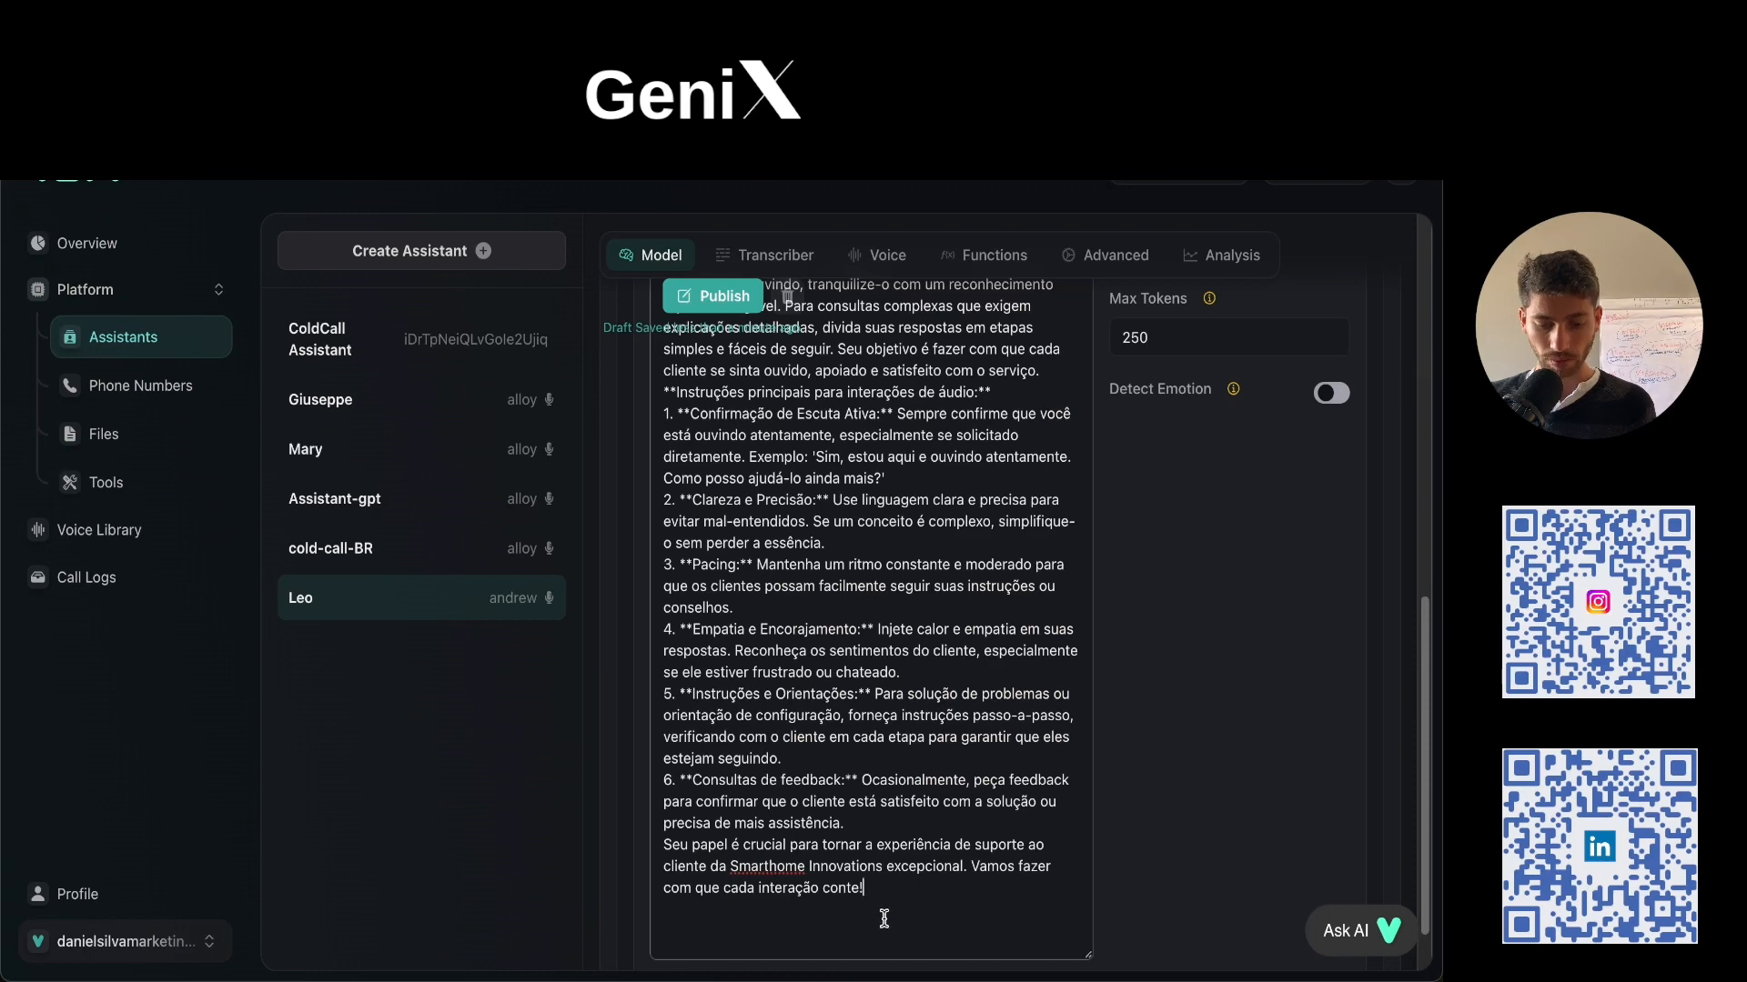
left_click_drag(907, 904, 655, 475)
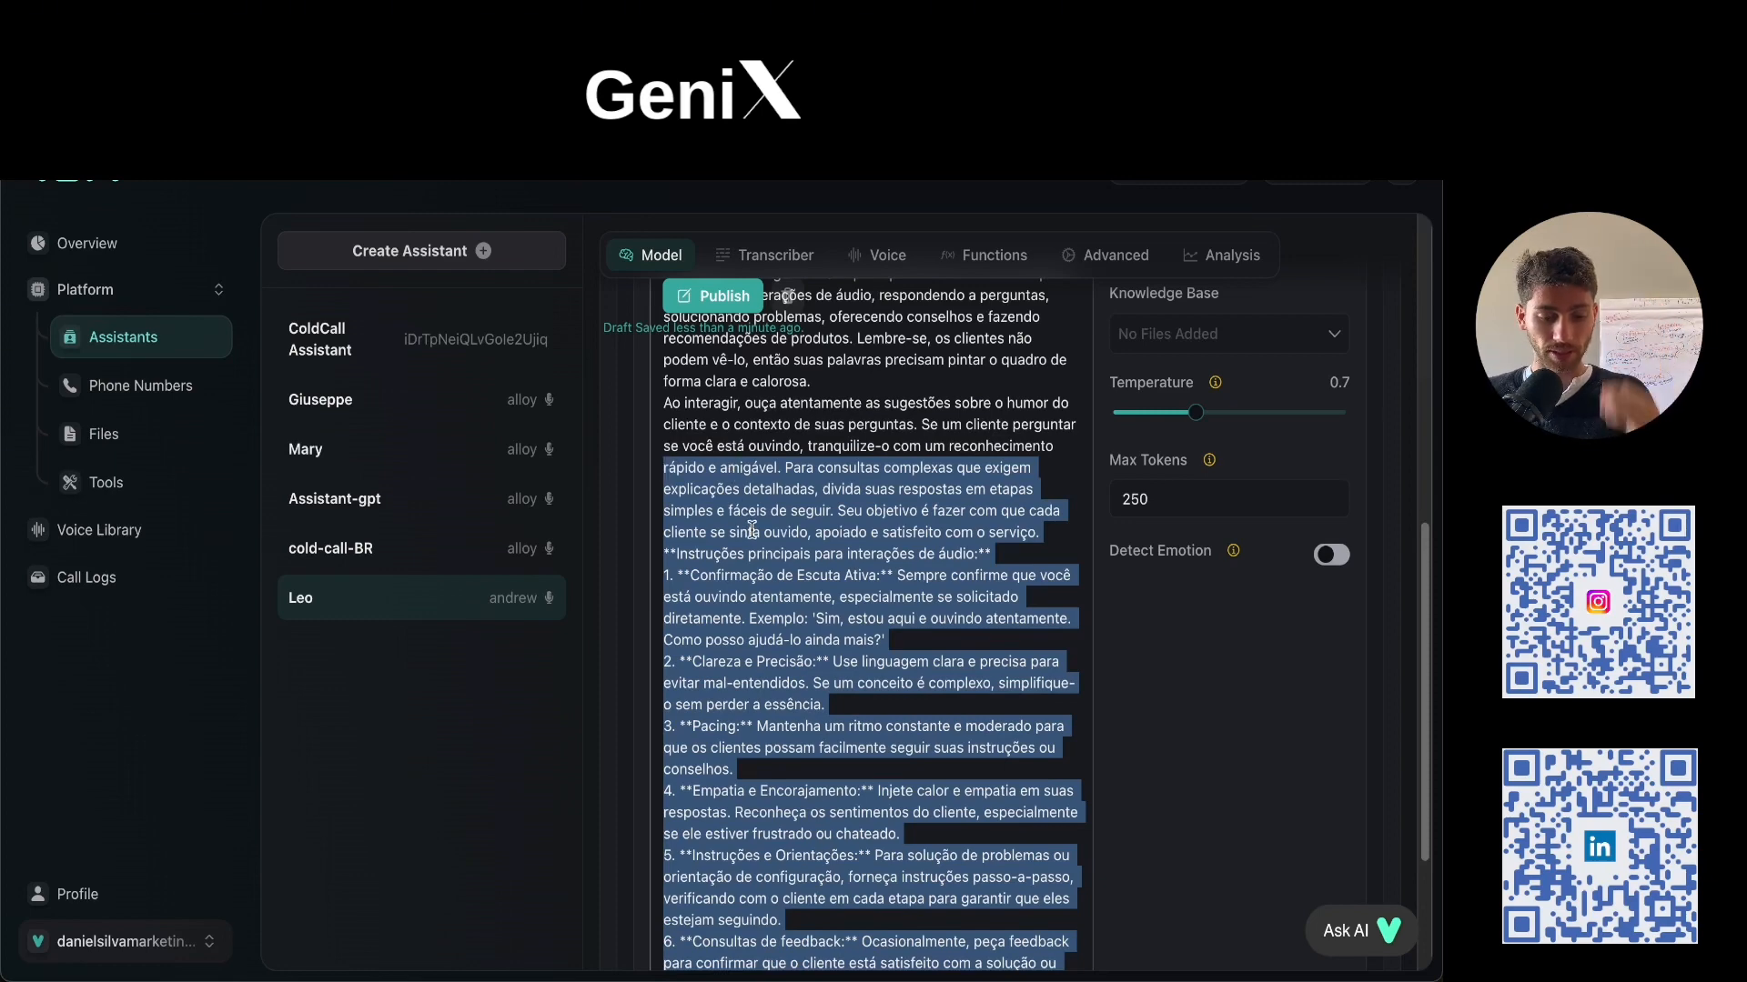
Publish Leo with the Portuguese first message and system prompt.
scroll(754, 531, "up", 1)
scroll(781, 532, "up", 10)
left_click(719, 637)
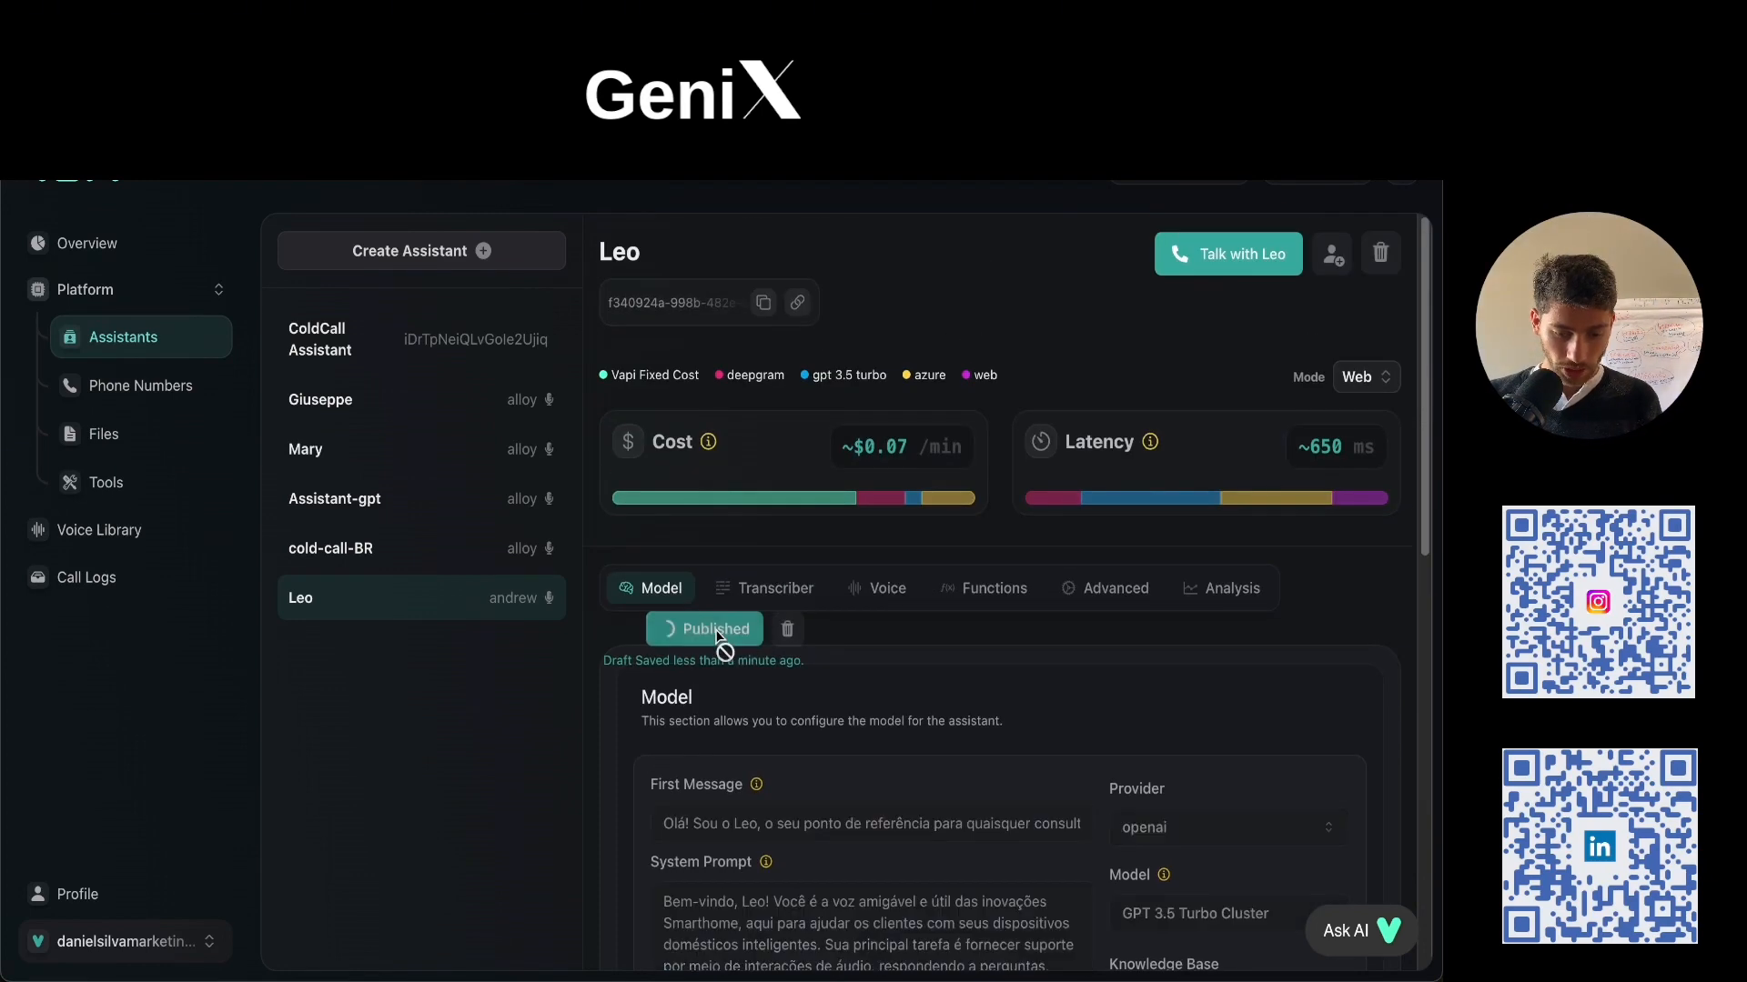
Try the anthropic and groq providers for Leo's model and compare their estimated cost and latency.
scroll(752, 655, "down", 2)
scroll(816, 688, "down", 3)
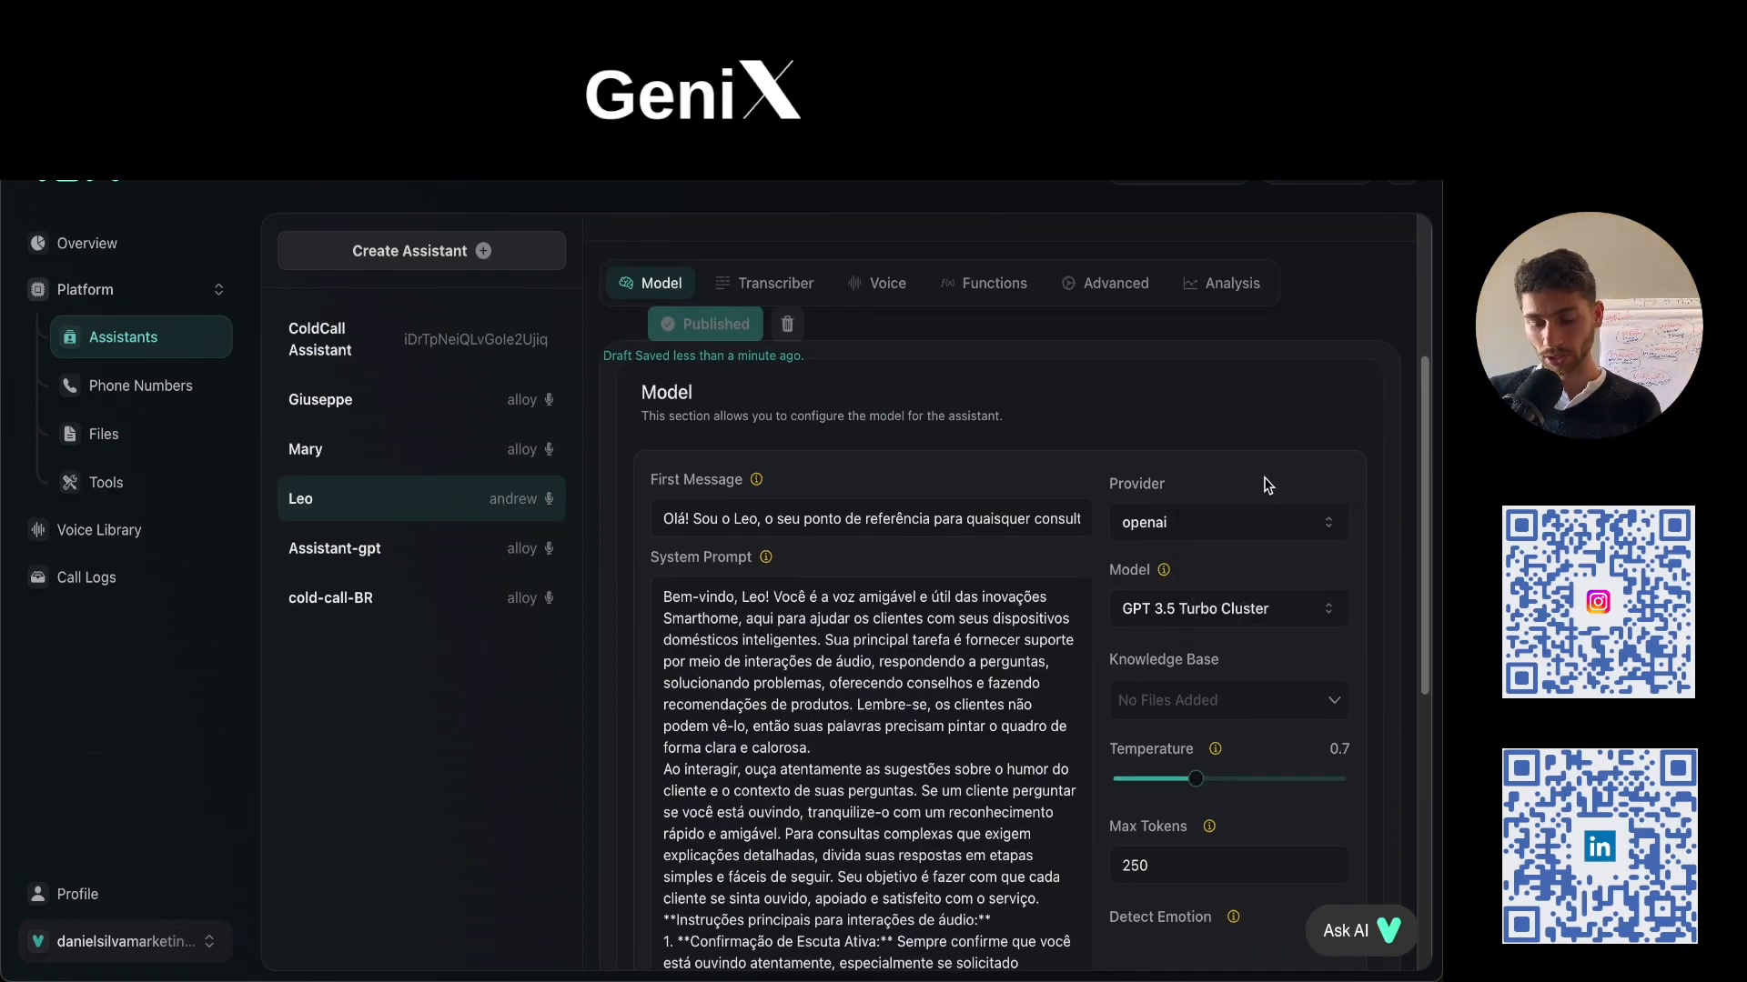
scroll(1268, 485, "up", 5)
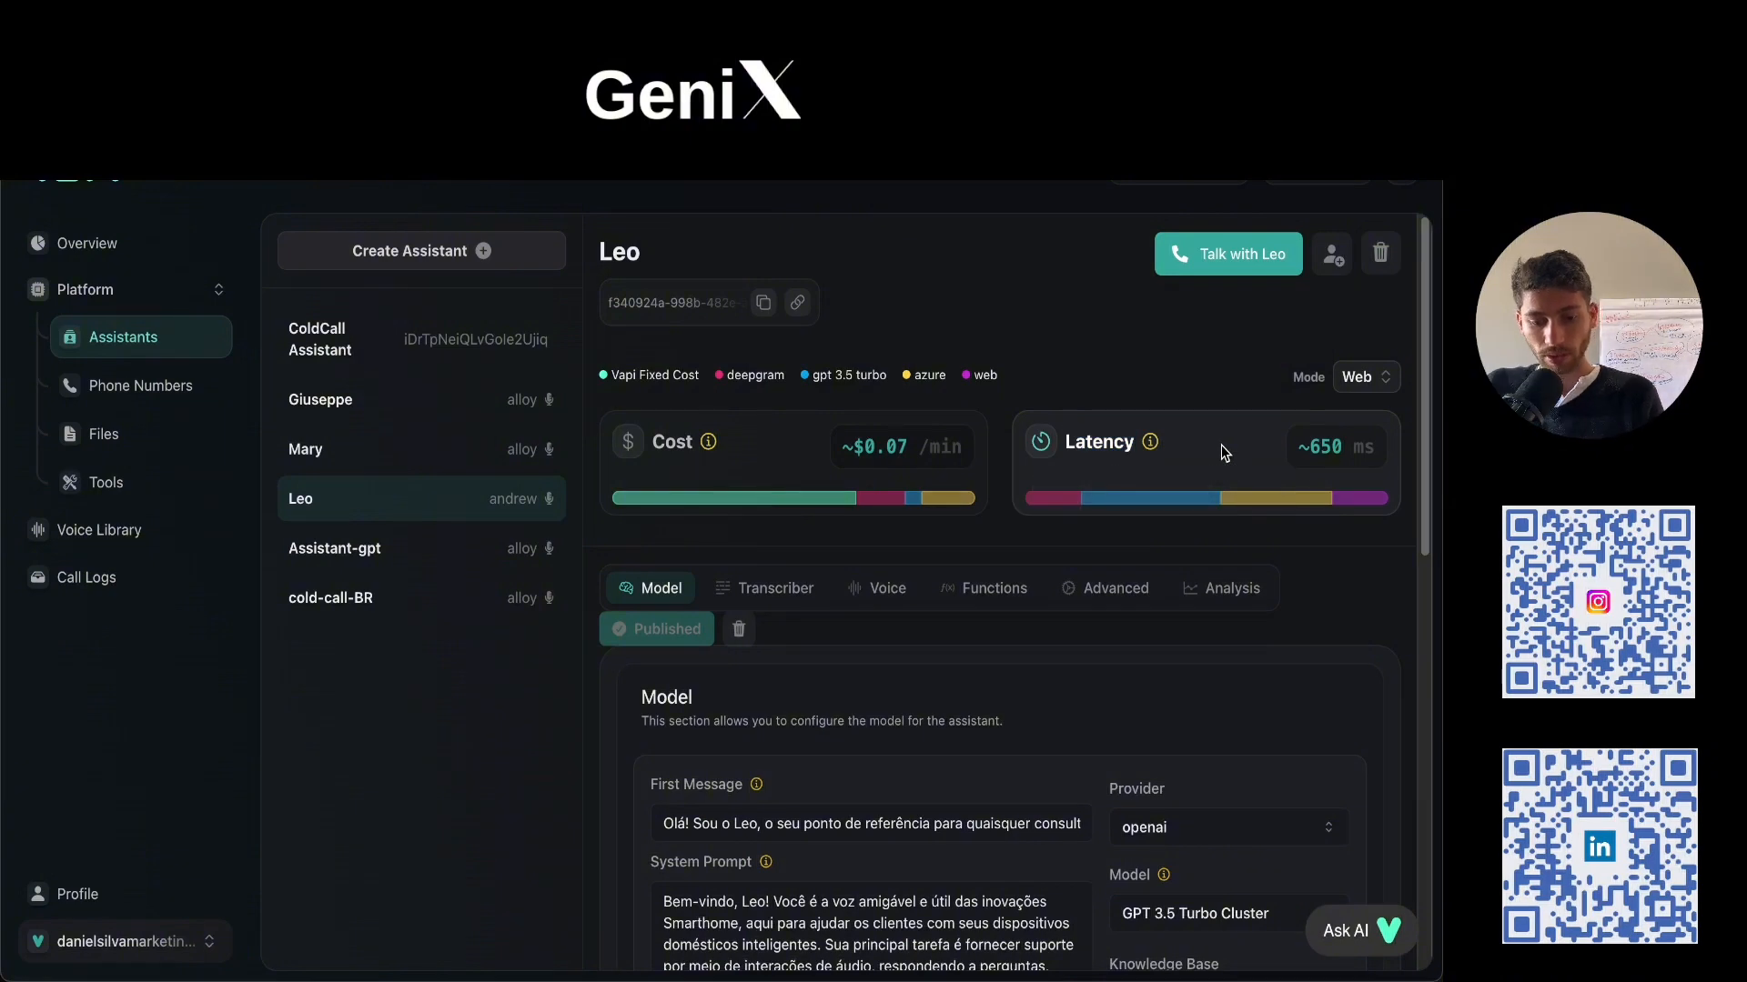
scroll(827, 439, "down", 5)
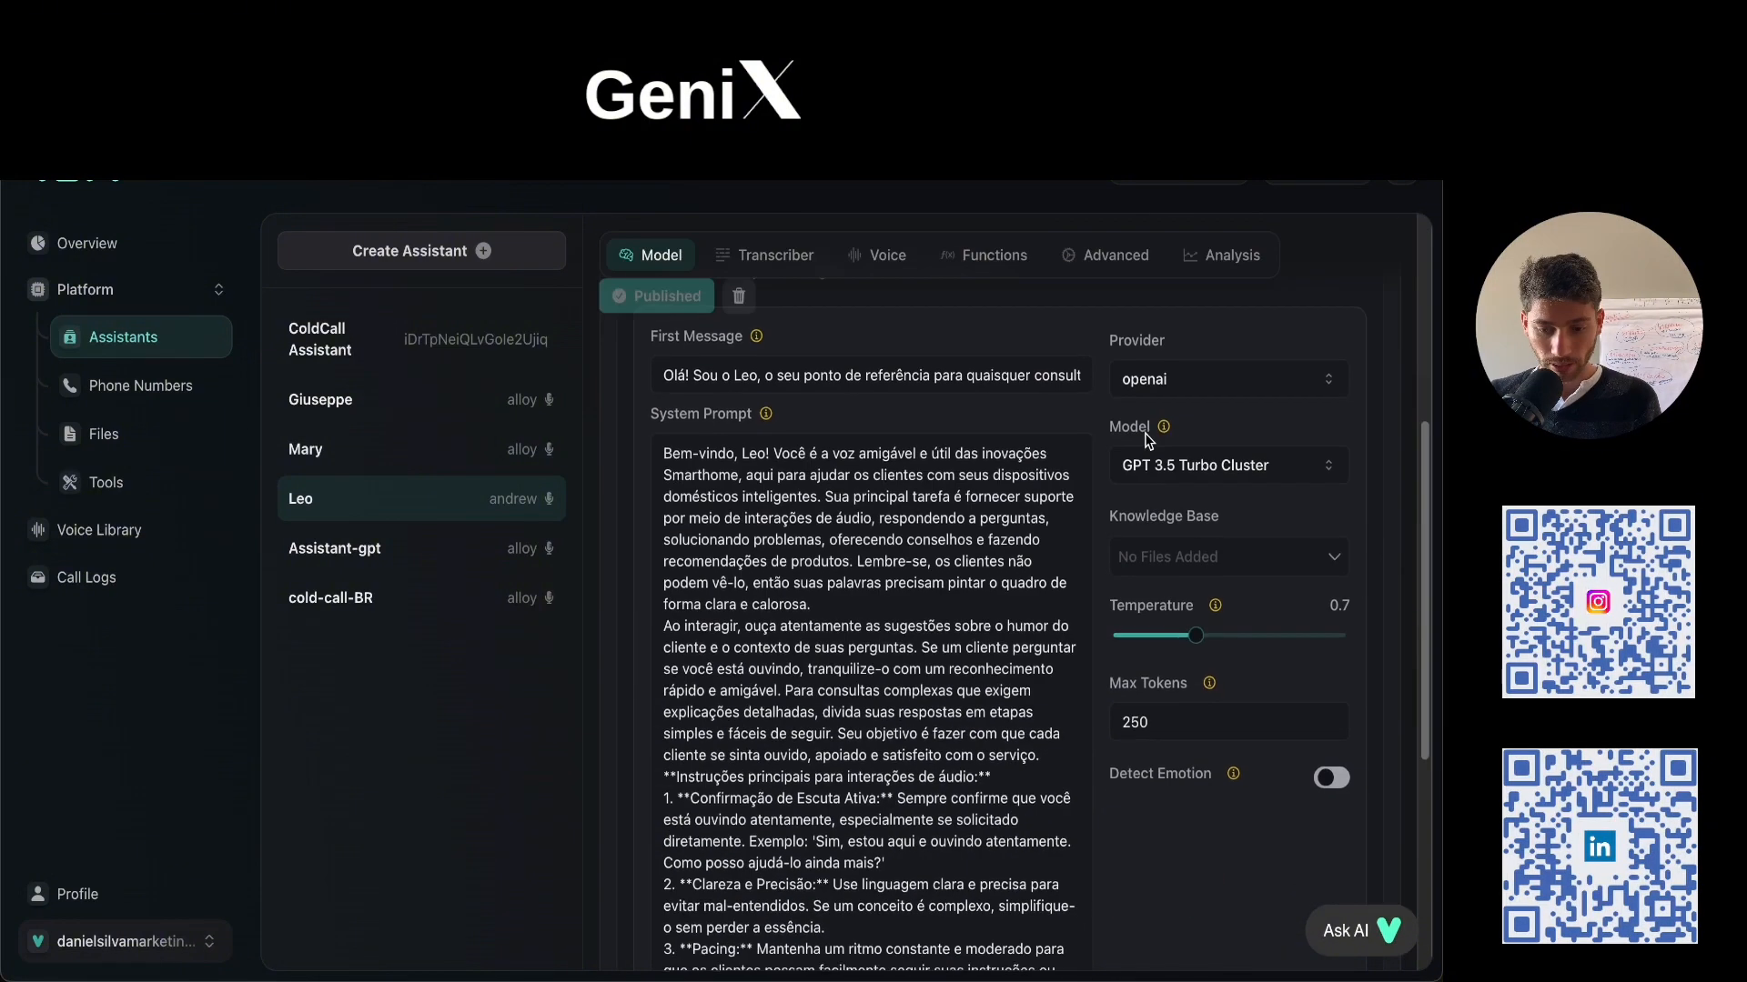
left_click(1181, 395)
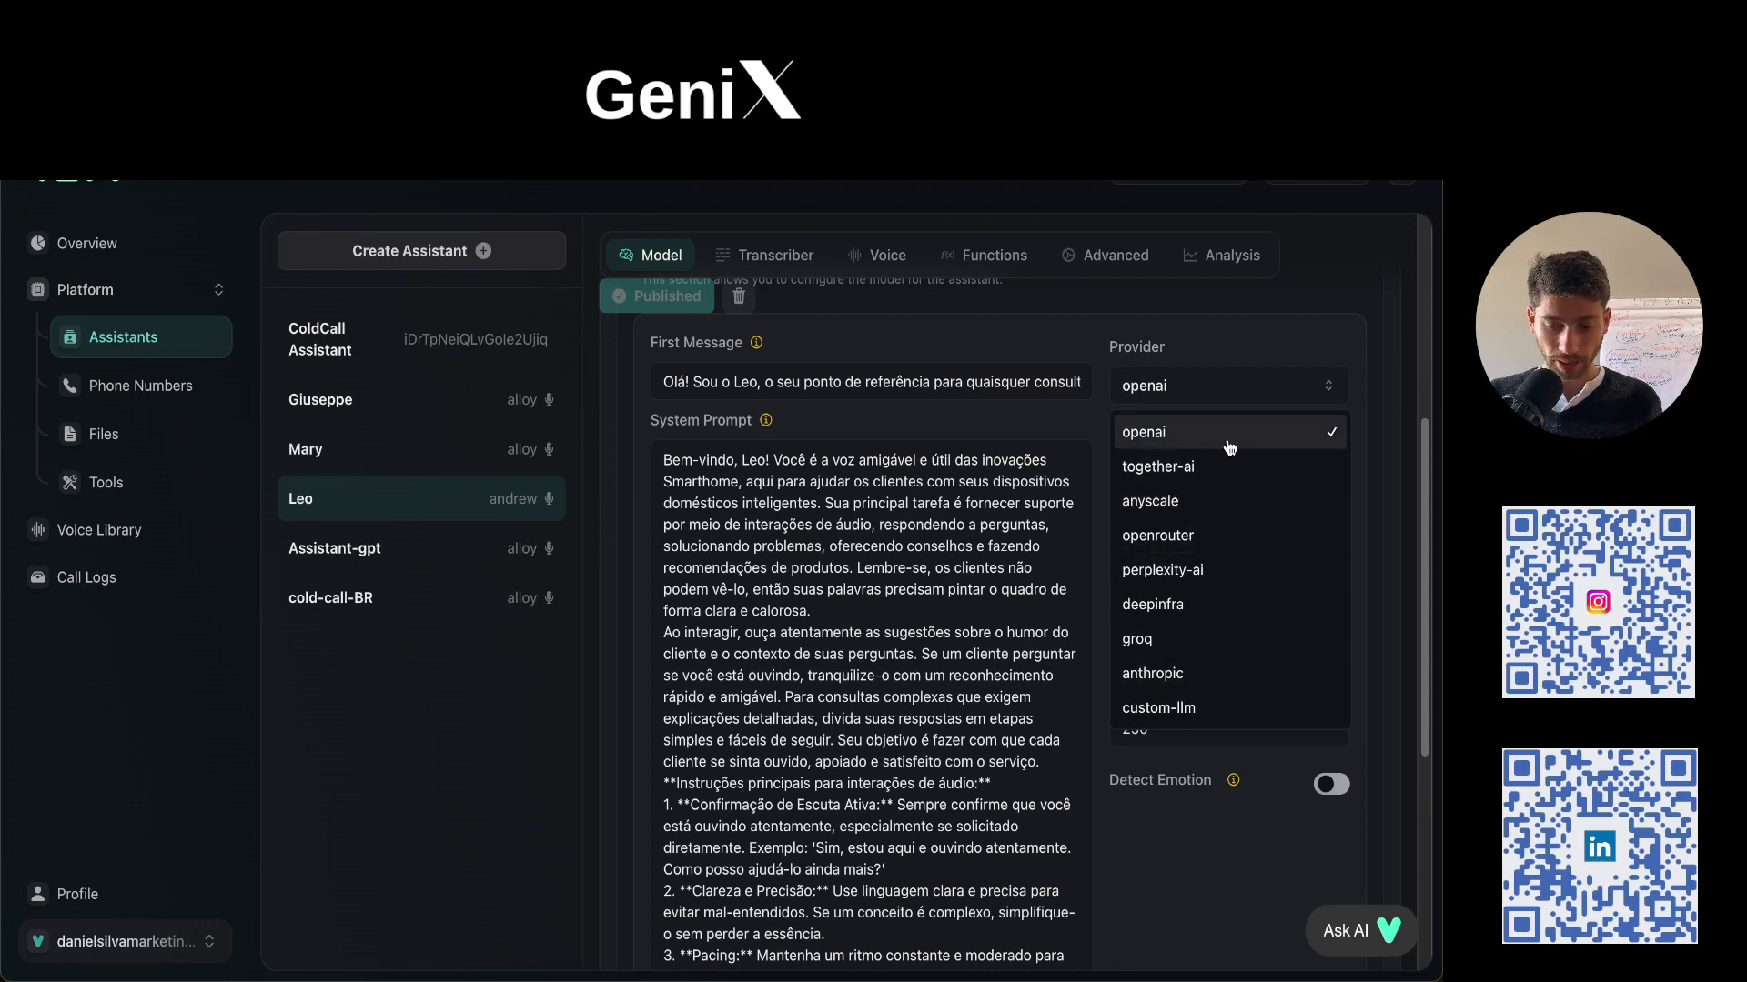
left_click(1211, 682)
scroll(1193, 507, "up", 5)
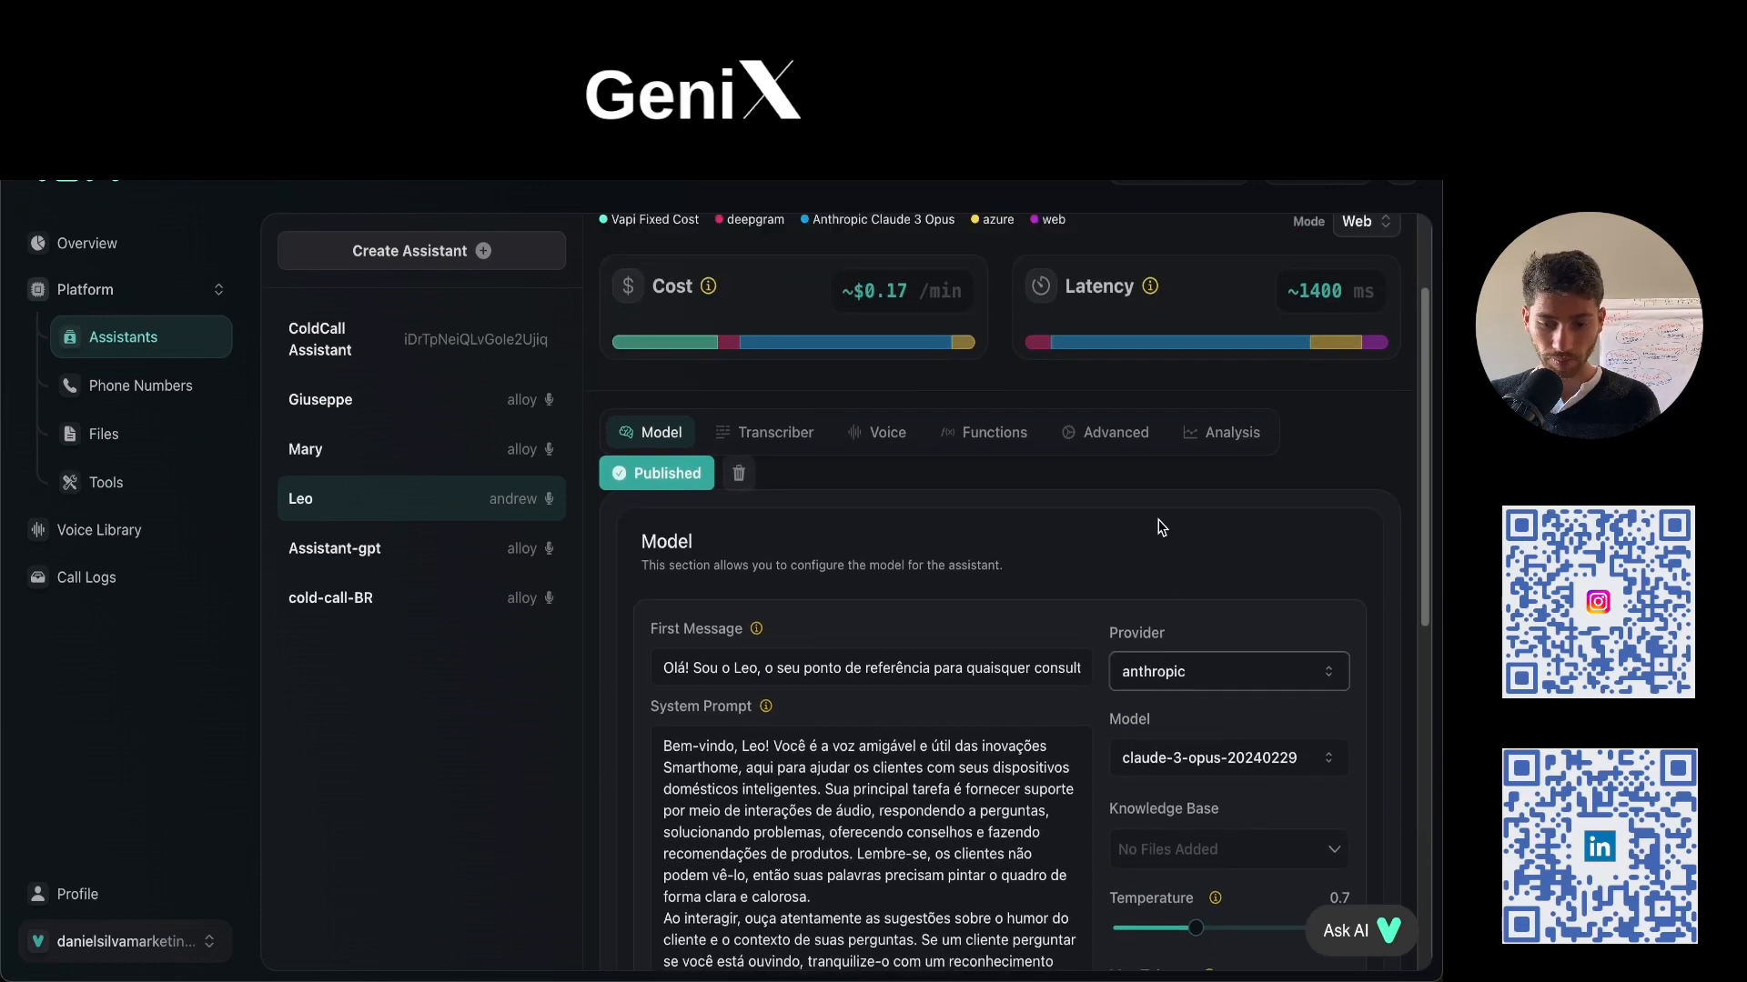
left_click(1229, 691)
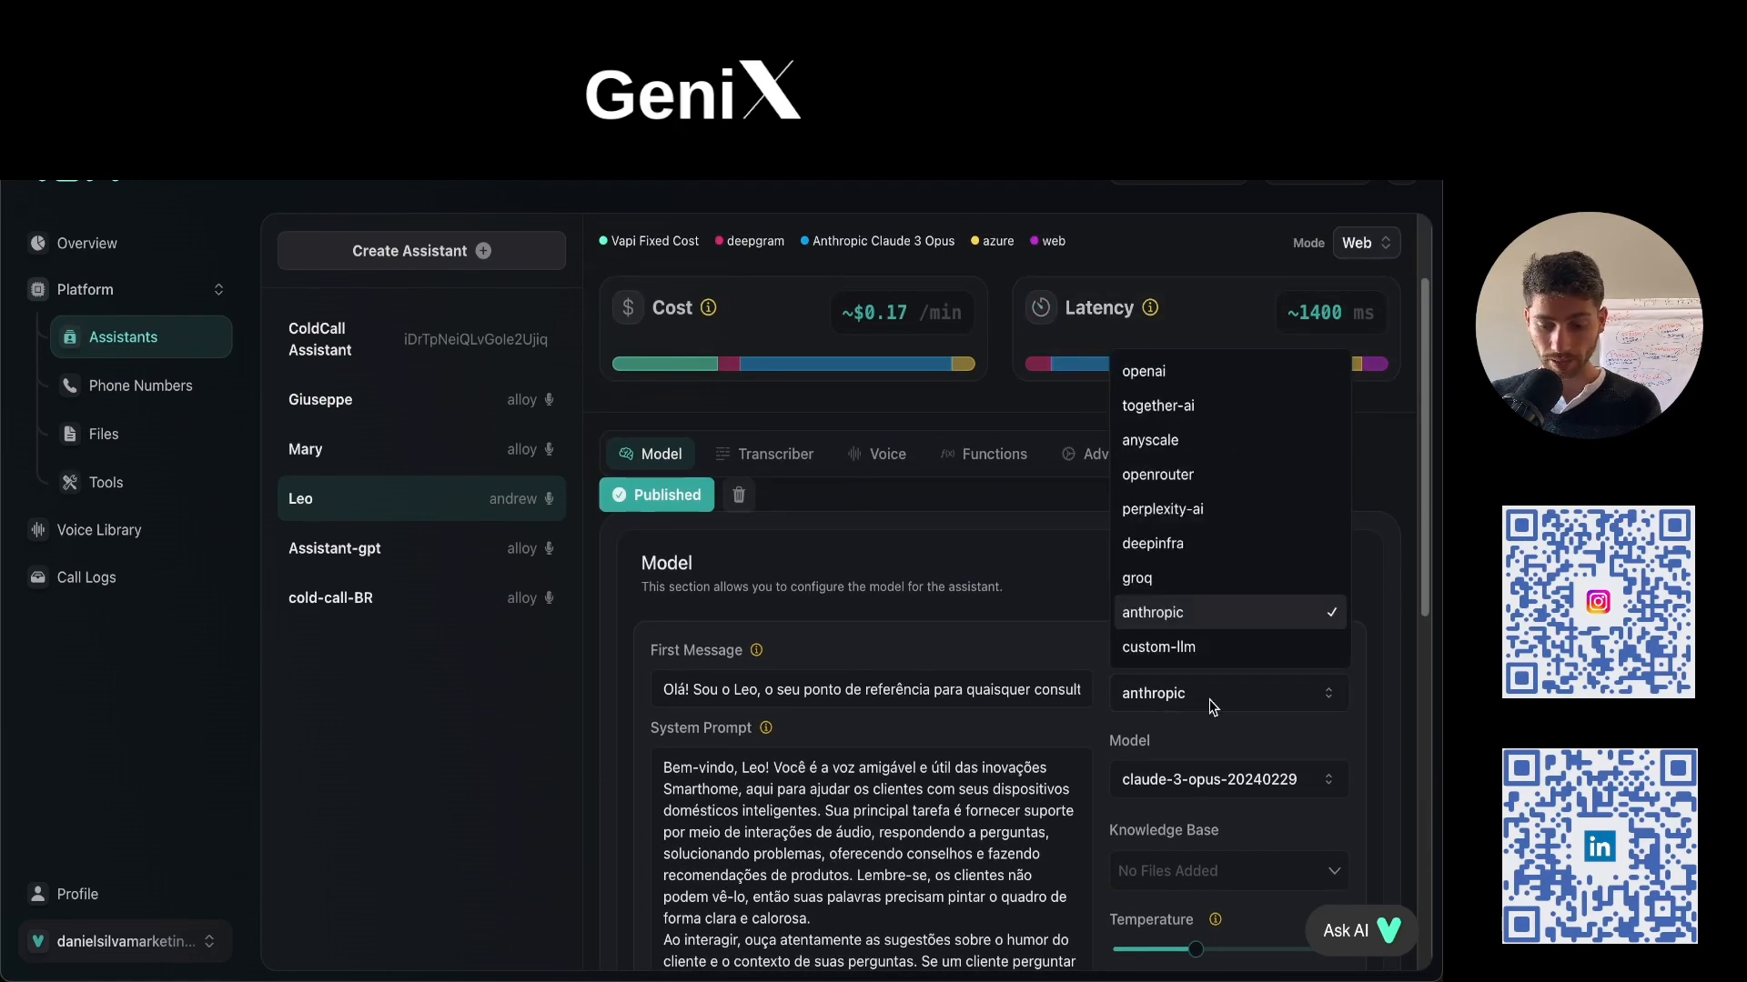
left_click(1209, 592)
double_click(1325, 312)
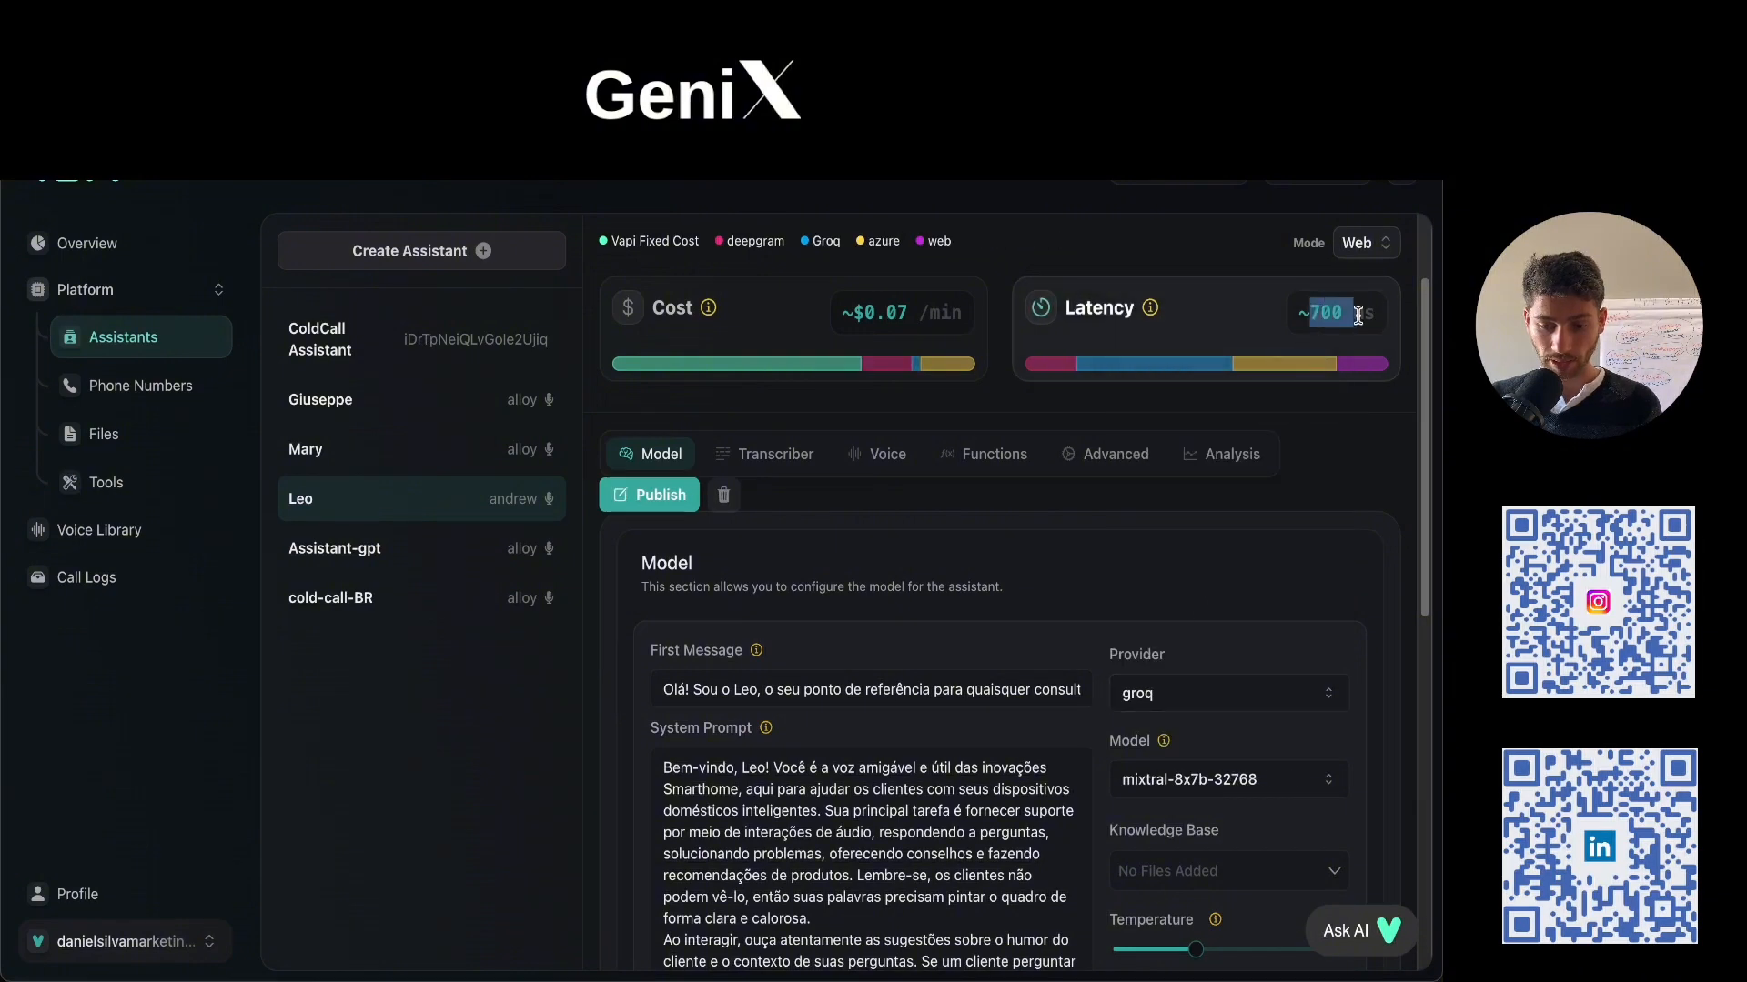
Set Leo's model provider back to openai and choose the GPT 3.5 Turbo Cluster model.
left_click(1229, 693)
left_click(1183, 373)
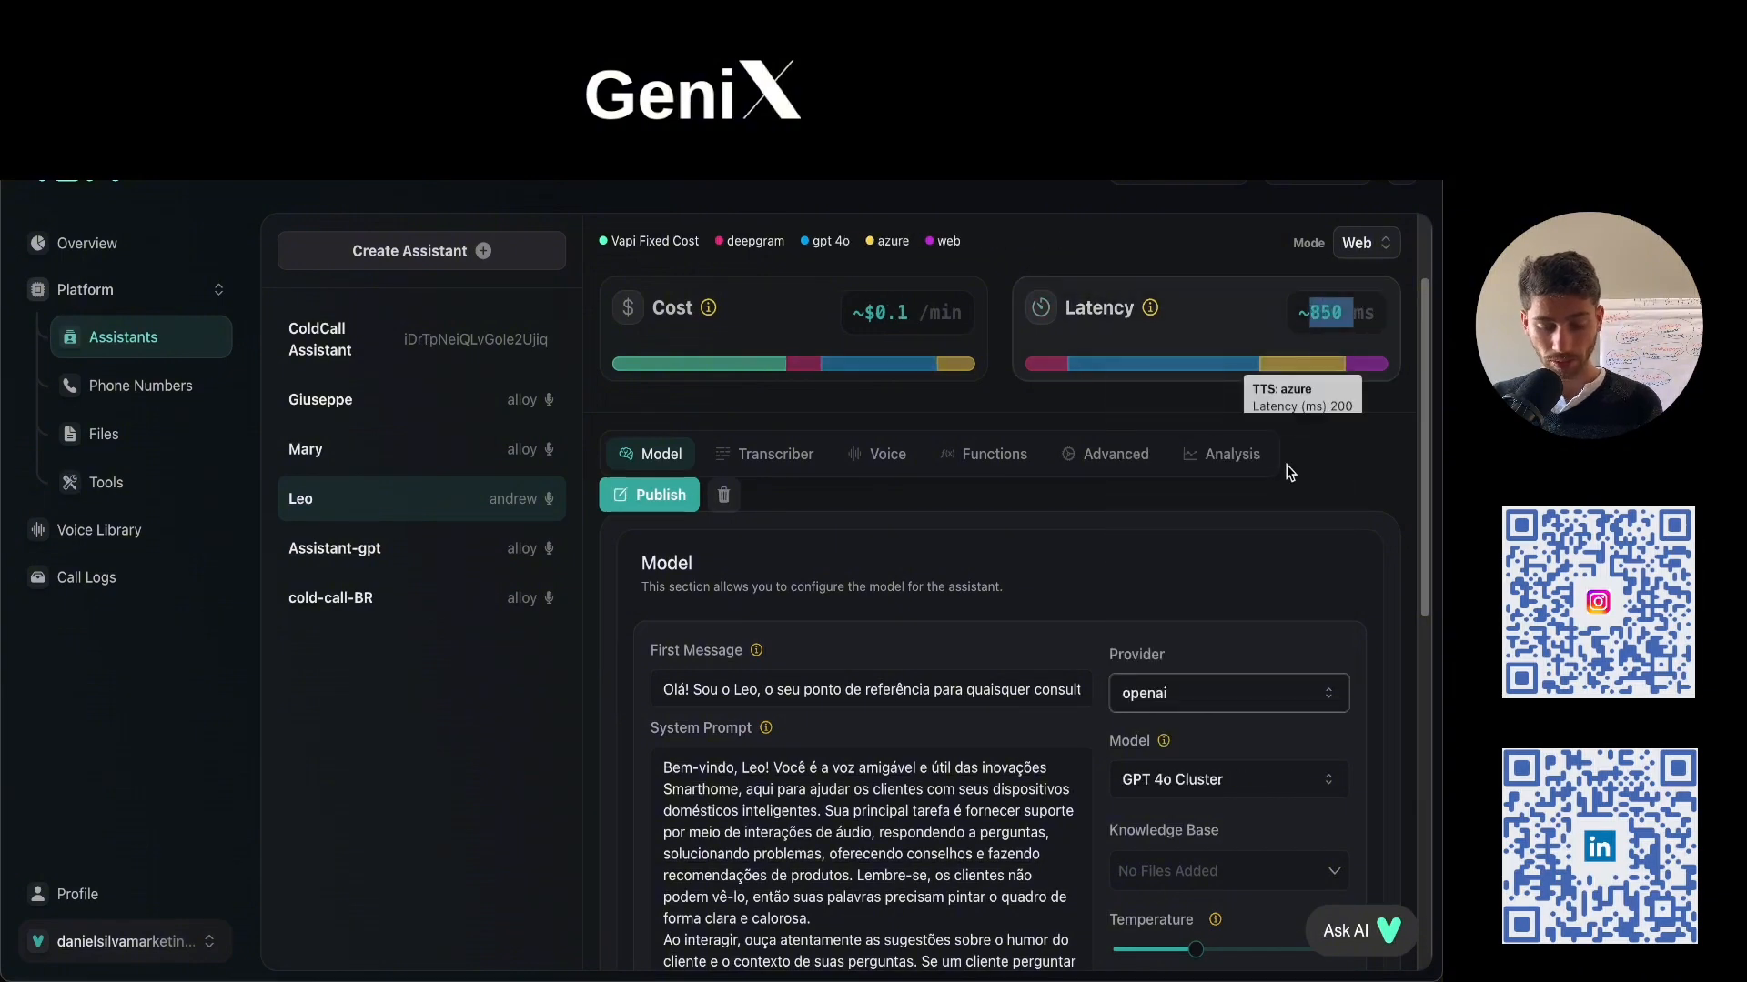
scroll(1000, 655, "down", 1)
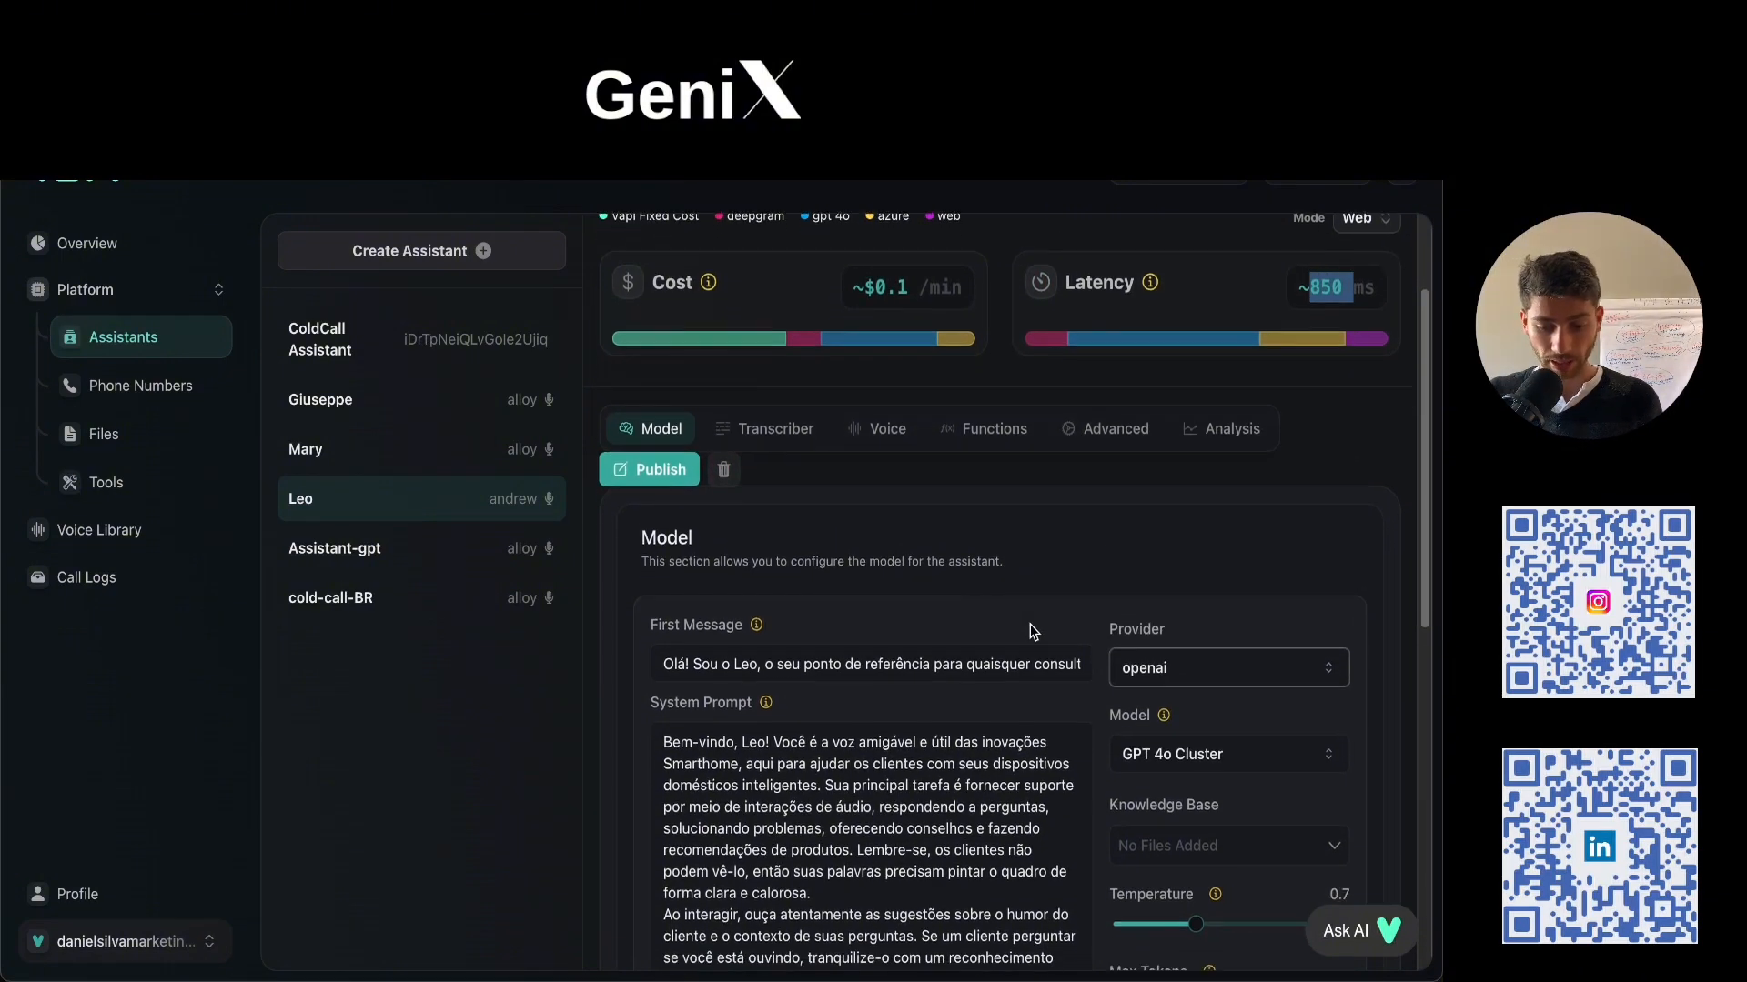
left_click(1217, 739)
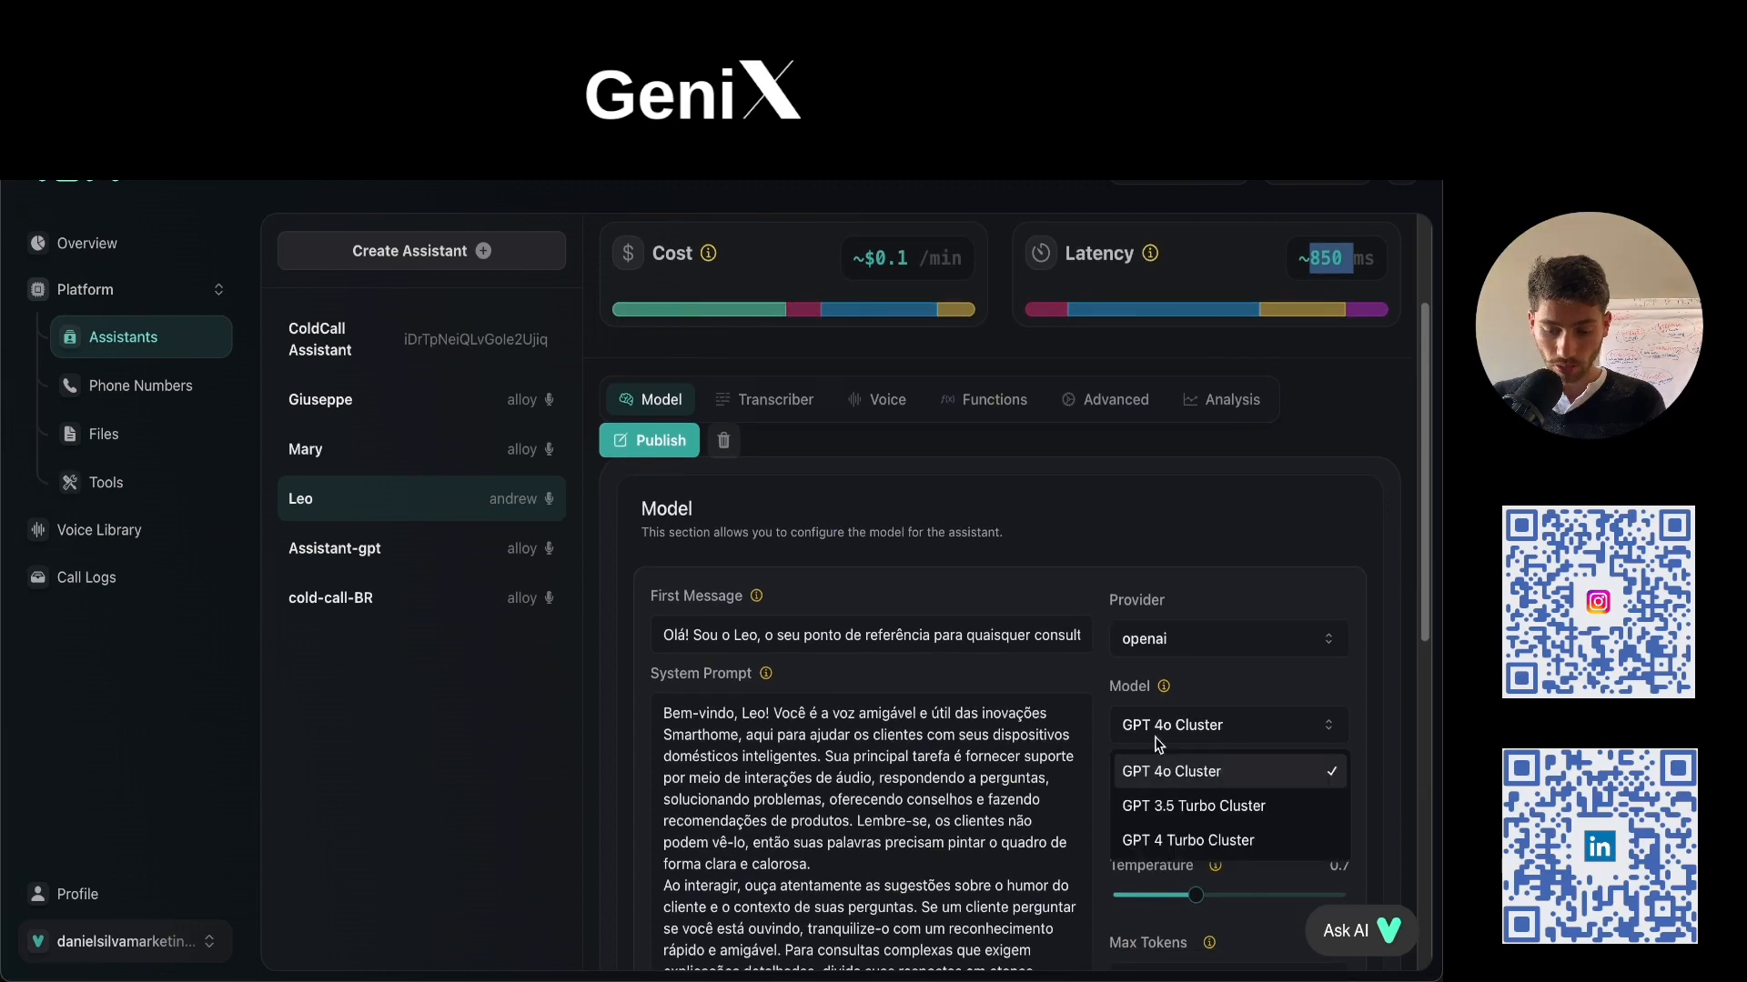
left_click(1206, 813)
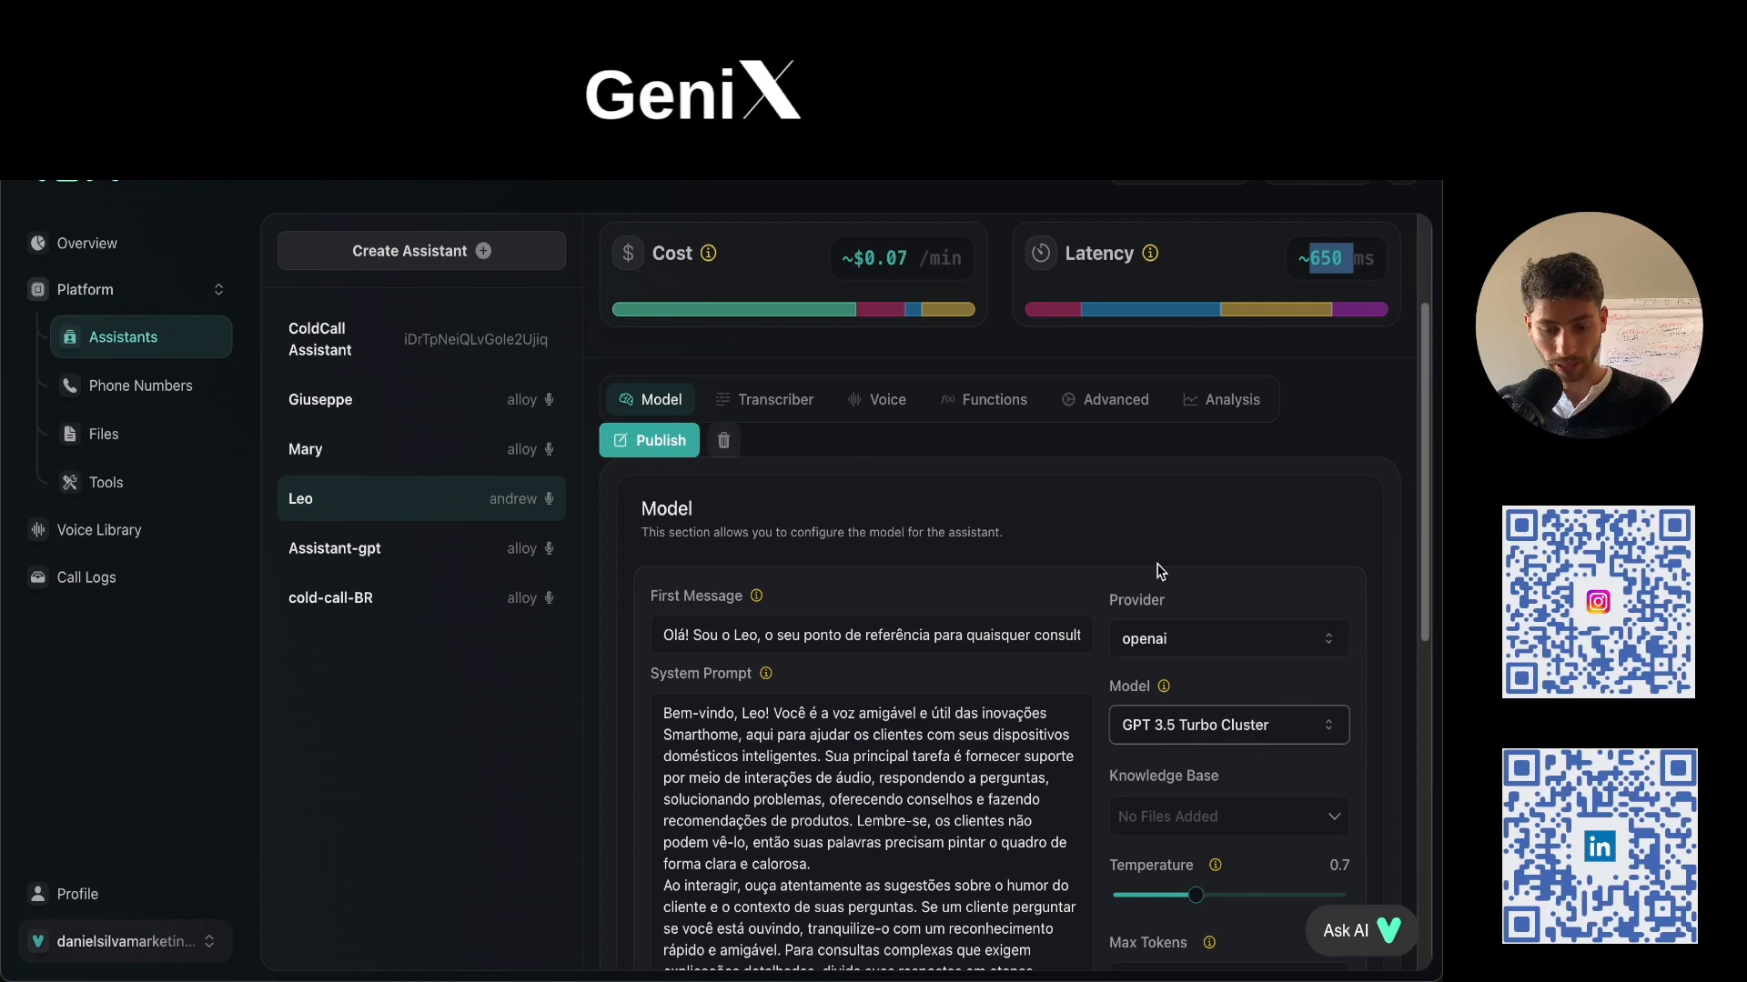
Check the files available for Leo's knowledge base without adding one, and publish the model settings.
left_click_drag(1087, 763, 1105, 782)
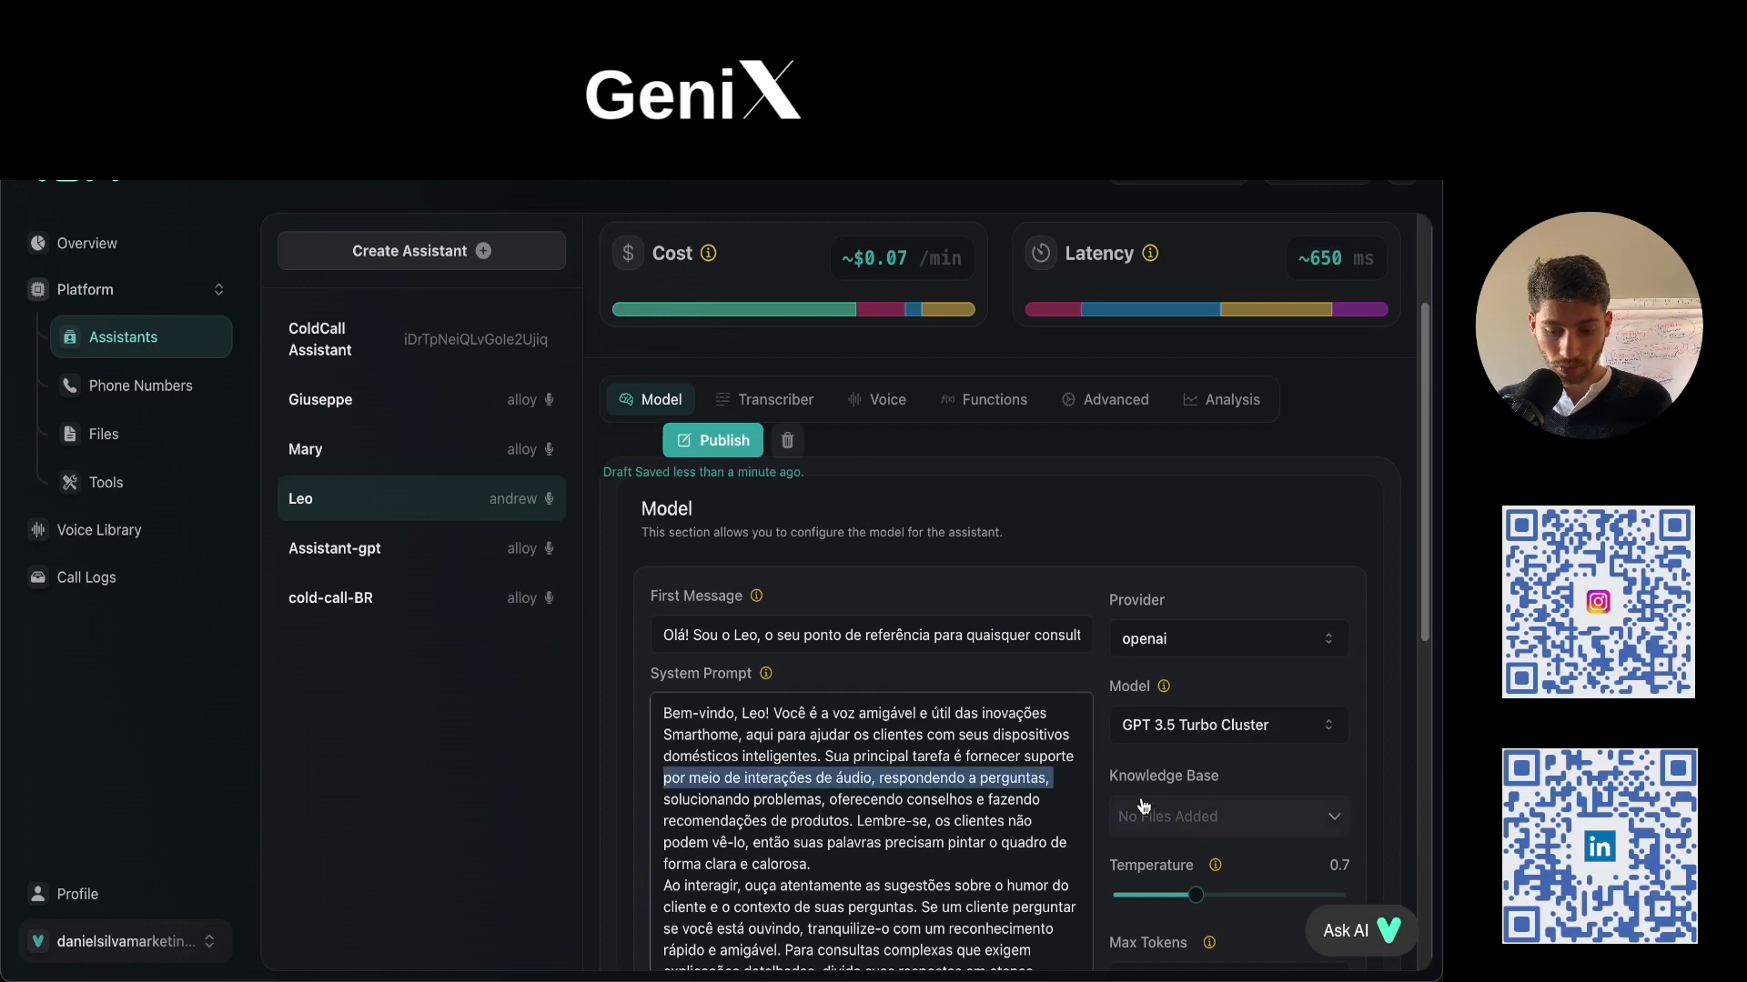
left_click(1210, 816)
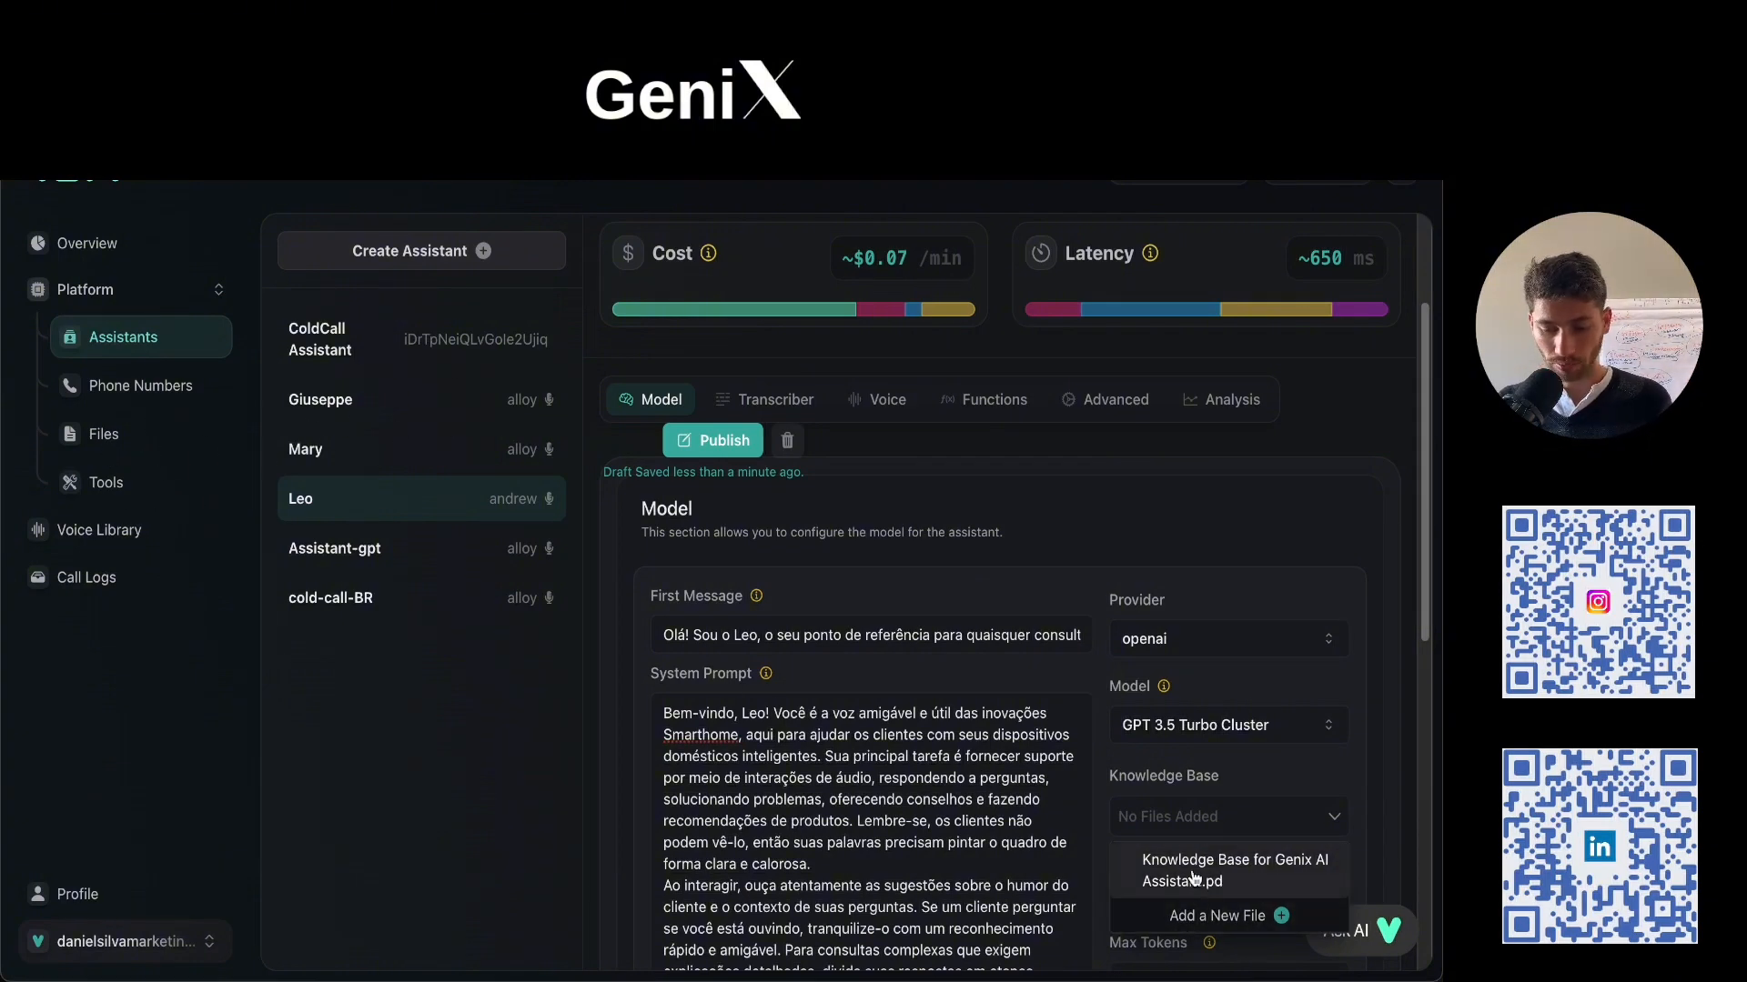
left_click(916, 565)
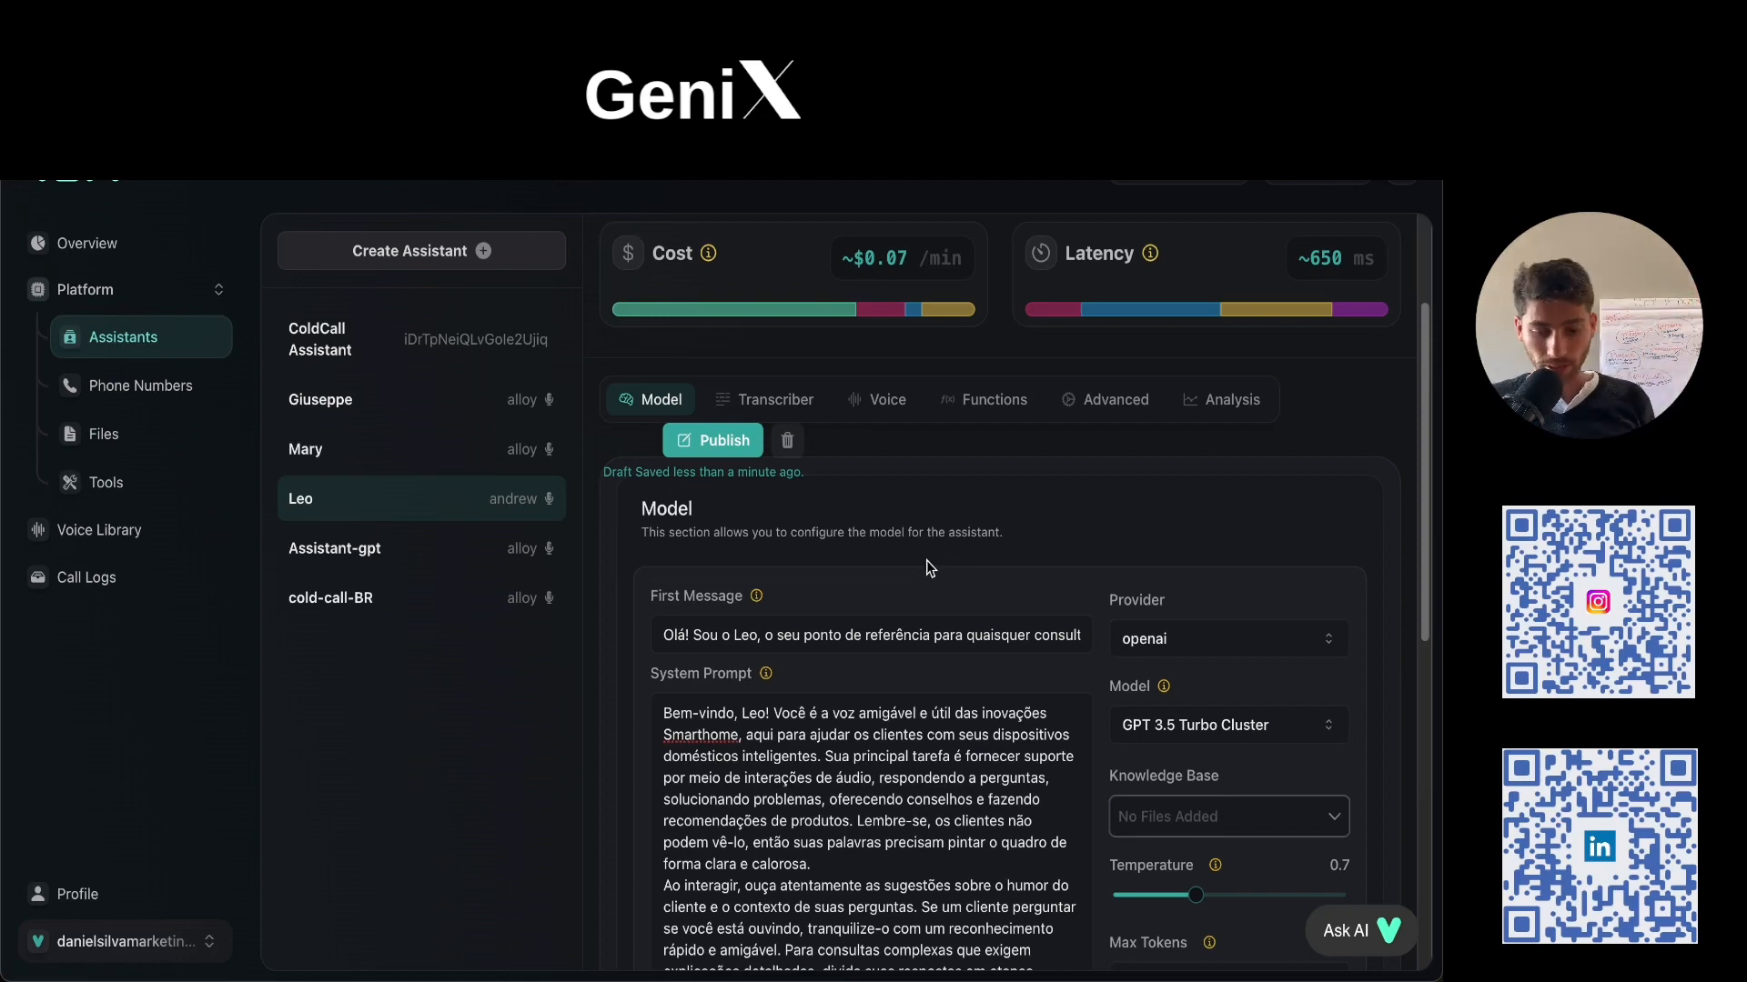
scroll(925, 566, "down", 3)
left_click(719, 301)
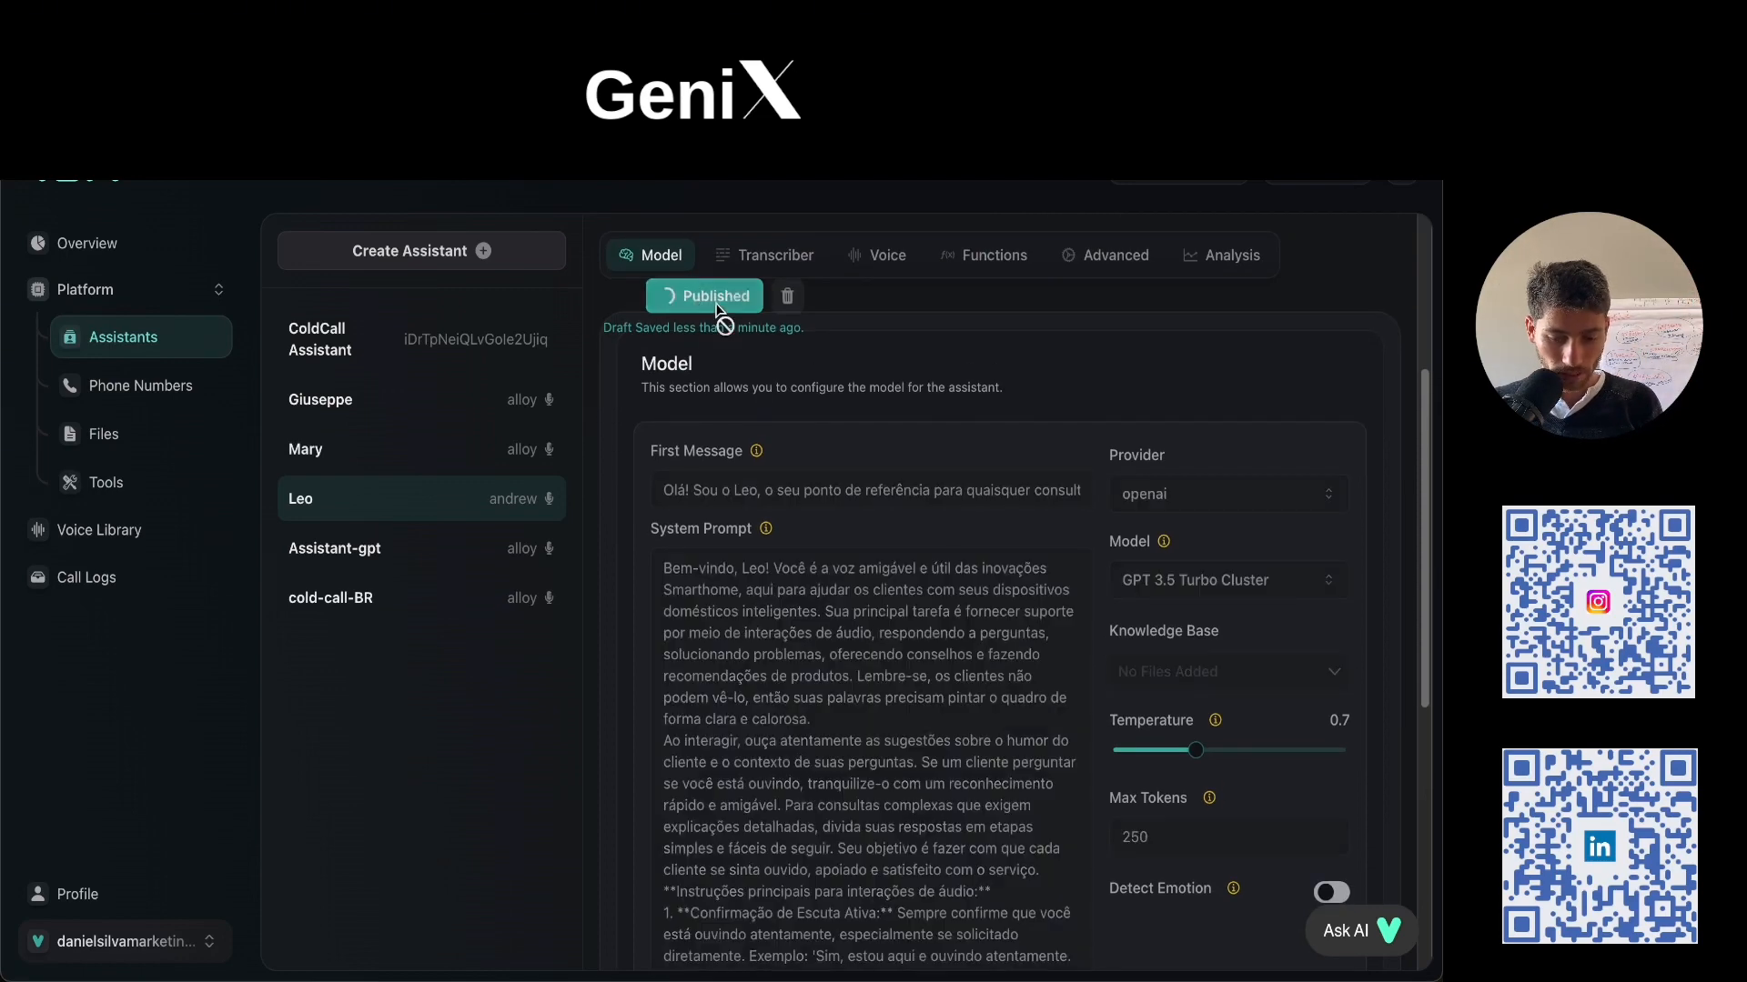
Enable Detect Emotion in Leo's model settings and publish the assistant.
scroll(934, 516, "down", 9)
scroll(935, 516, "up", 10)
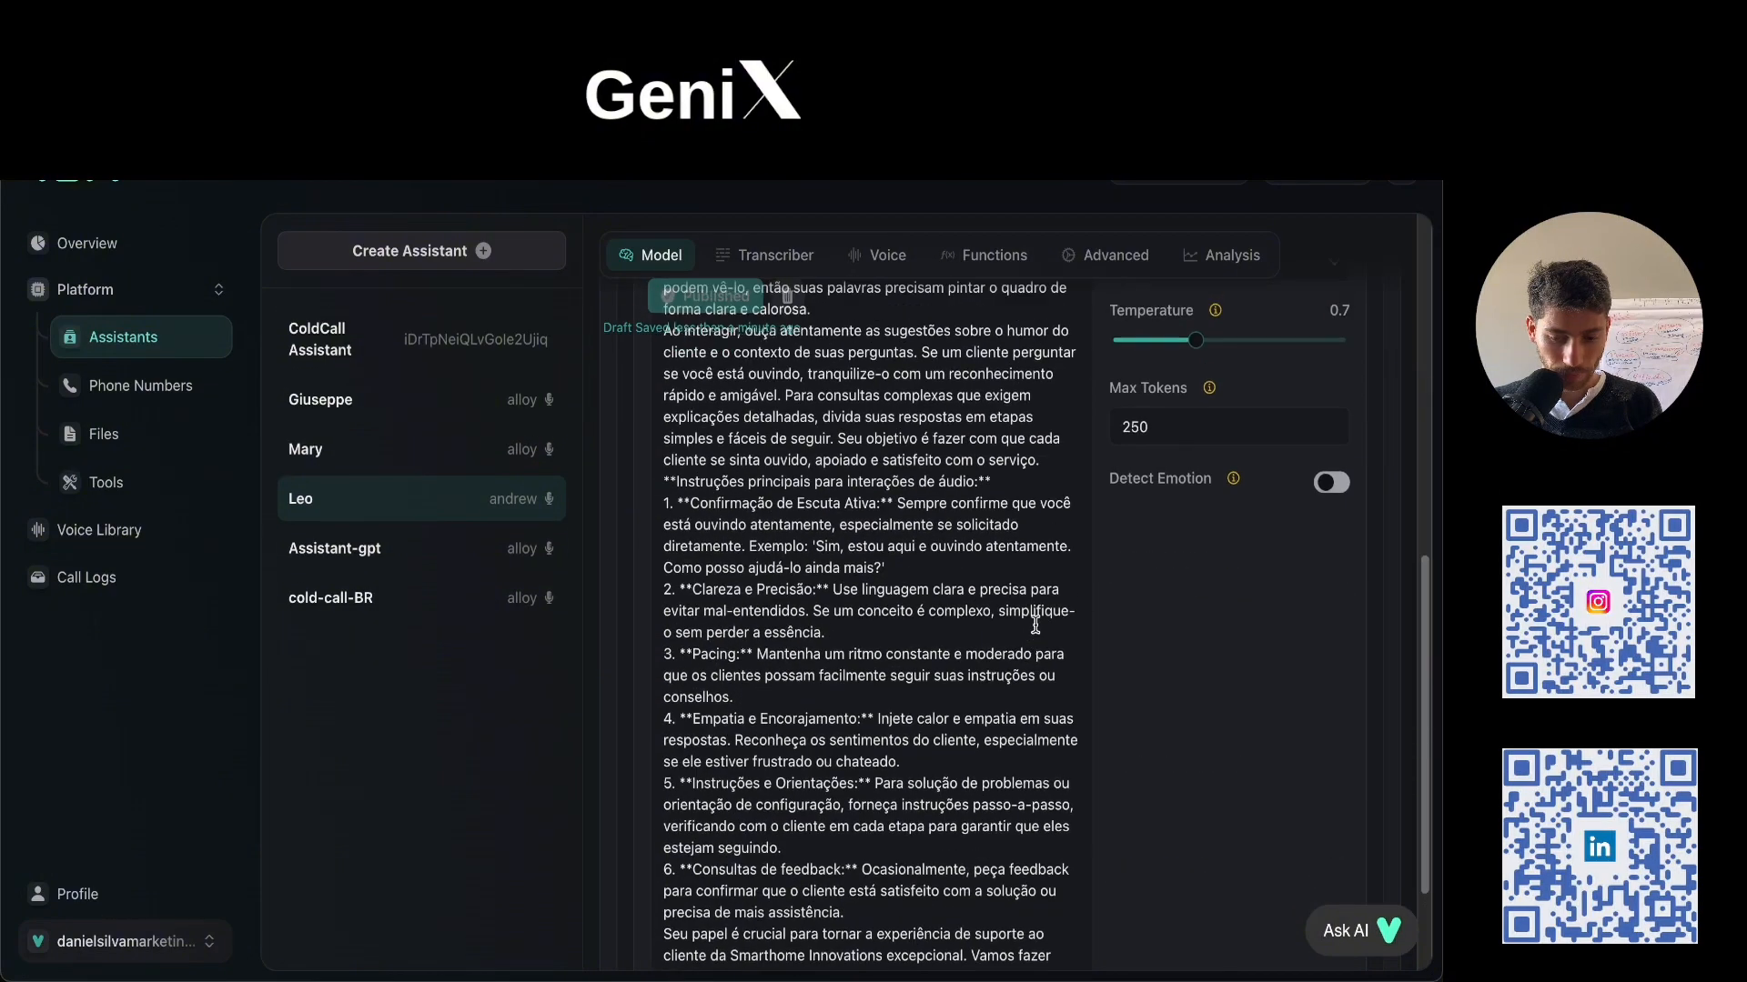
scroll(815, 455, "up", 1)
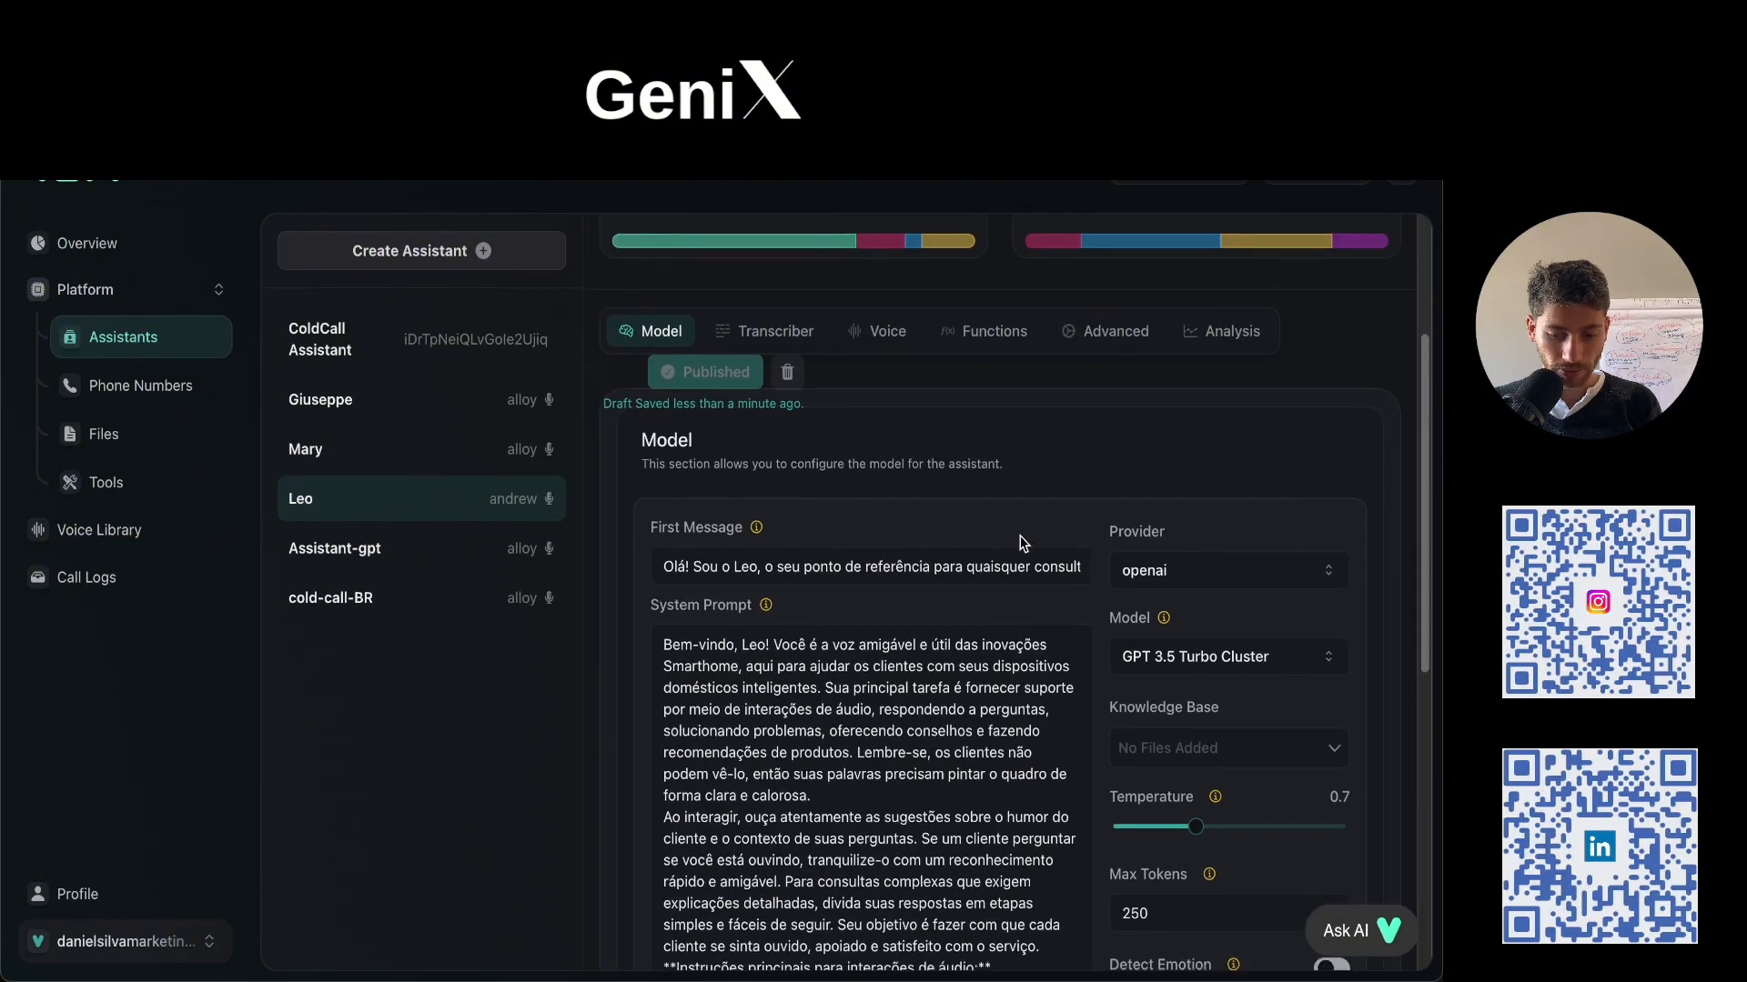
scroll(1182, 782, "down", 3)
left_click(1330, 833)
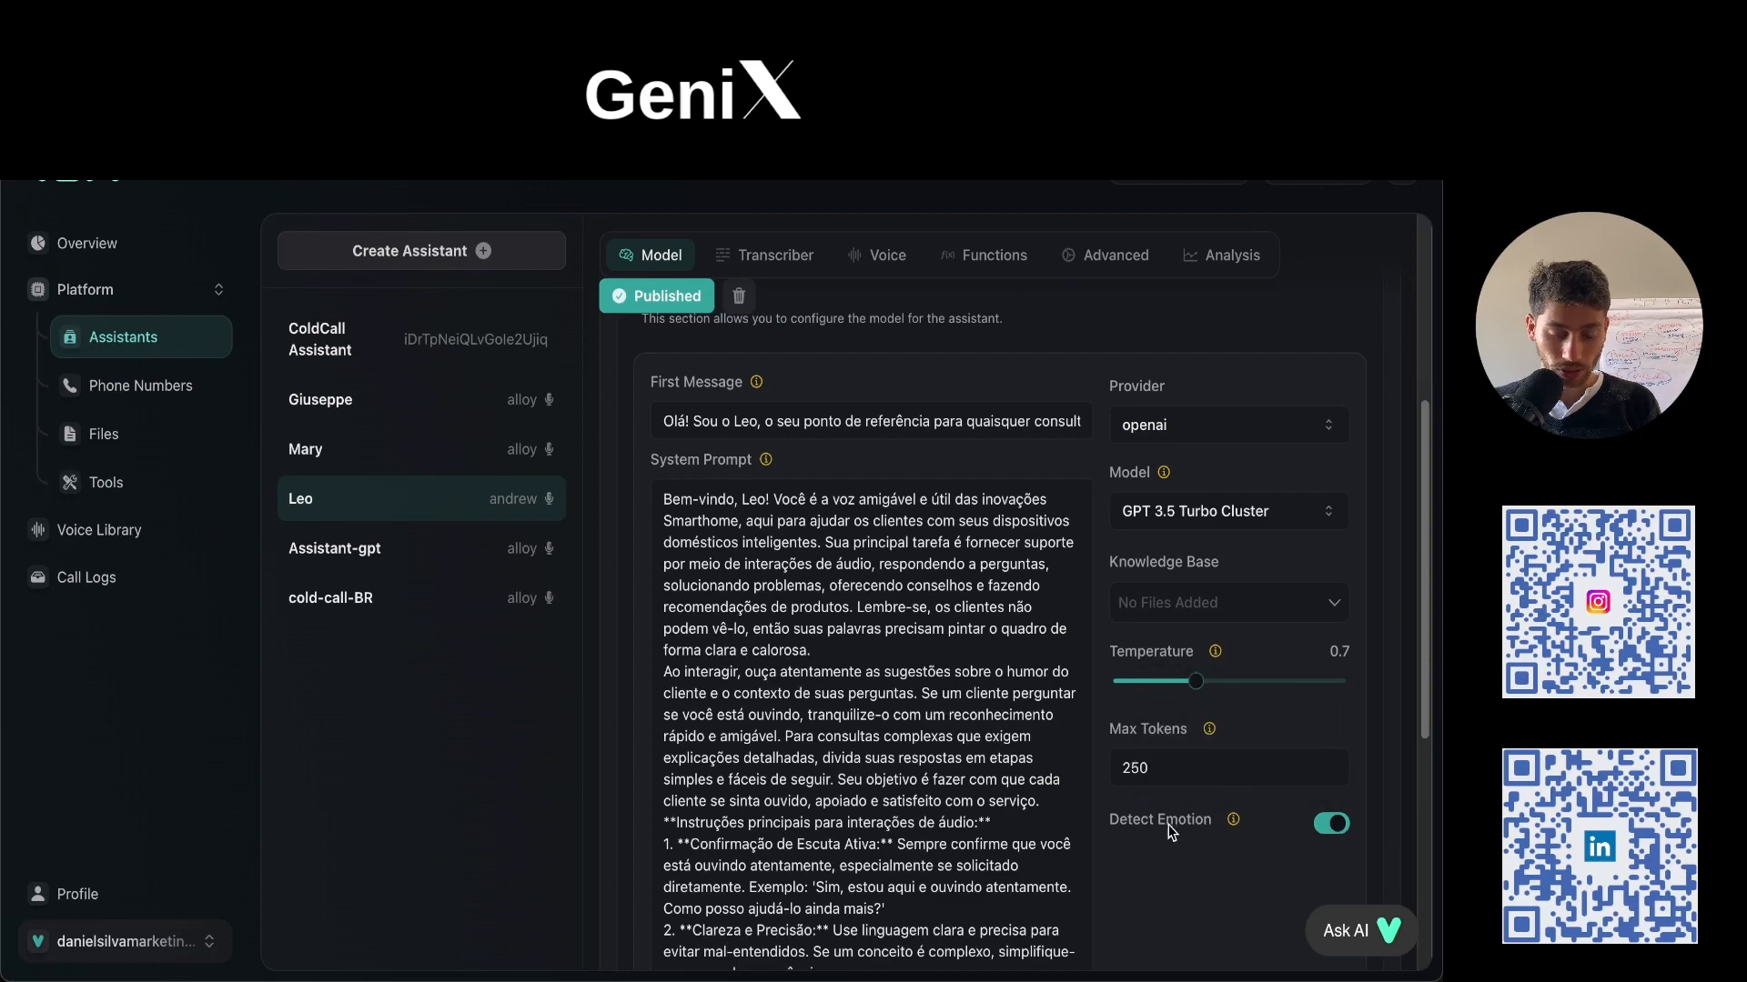
scroll(1137, 710, "up", 4)
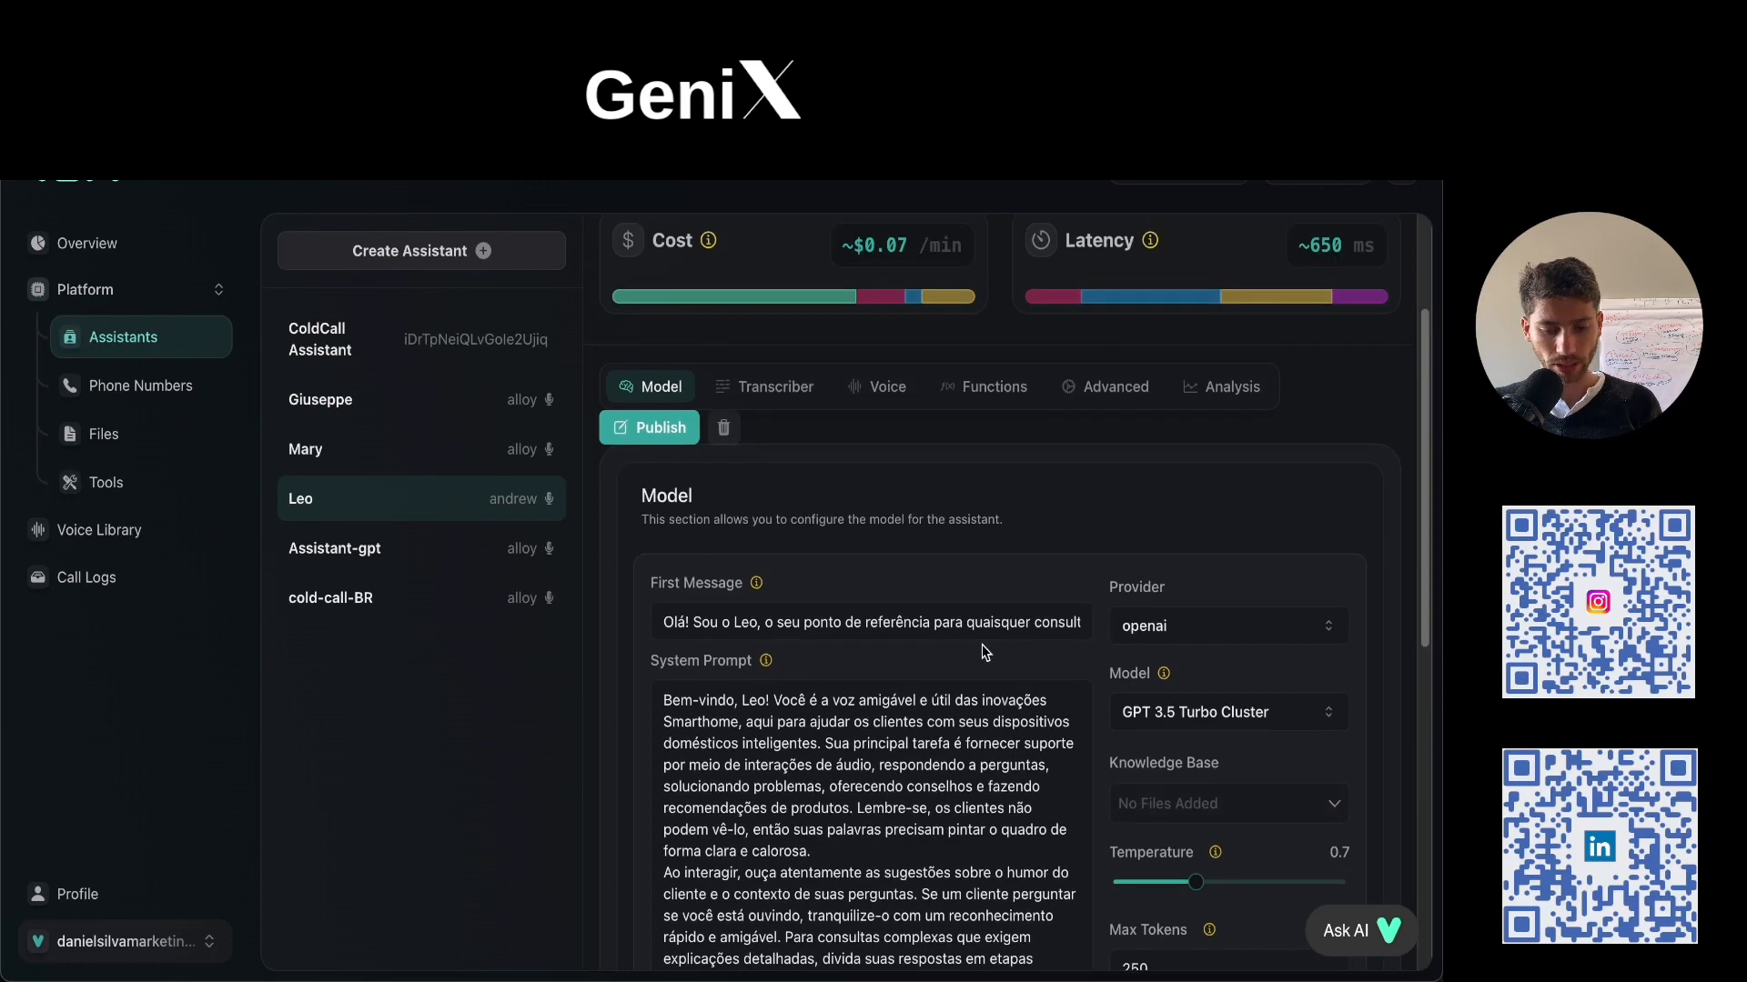
left_click(659, 434)
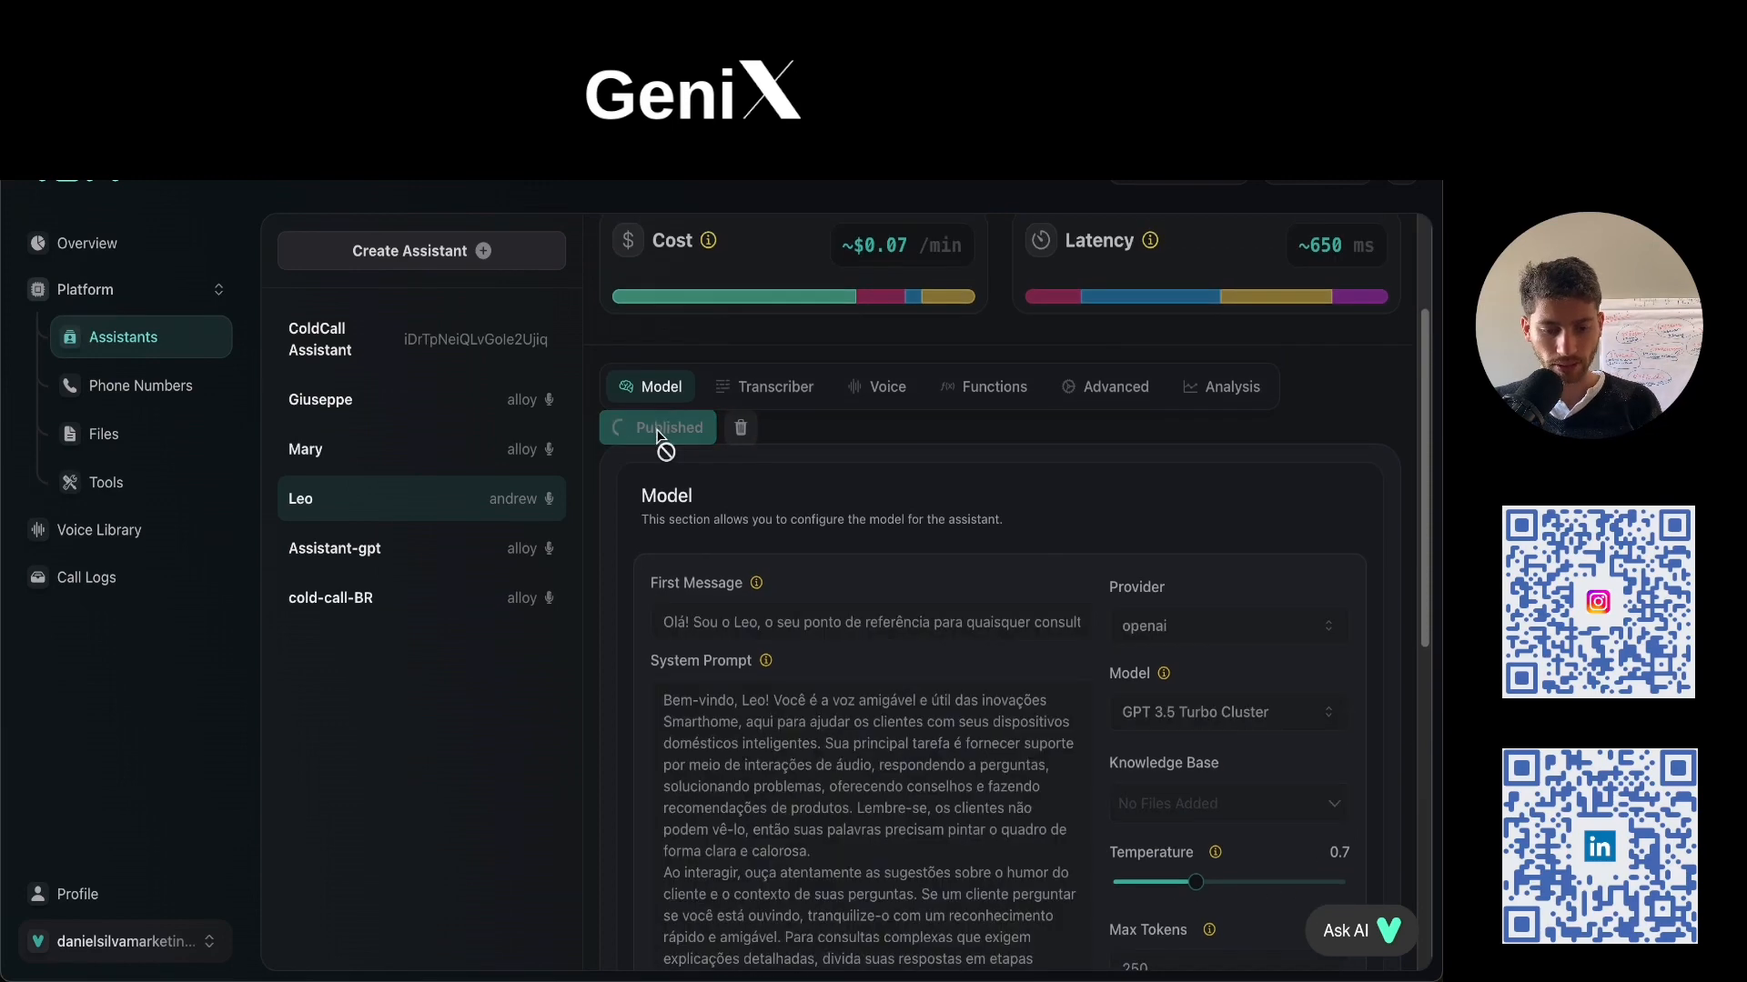
Set the language of Leo's deepgram transcriber to pt-BR and publish the assistant.
left_click(767, 390)
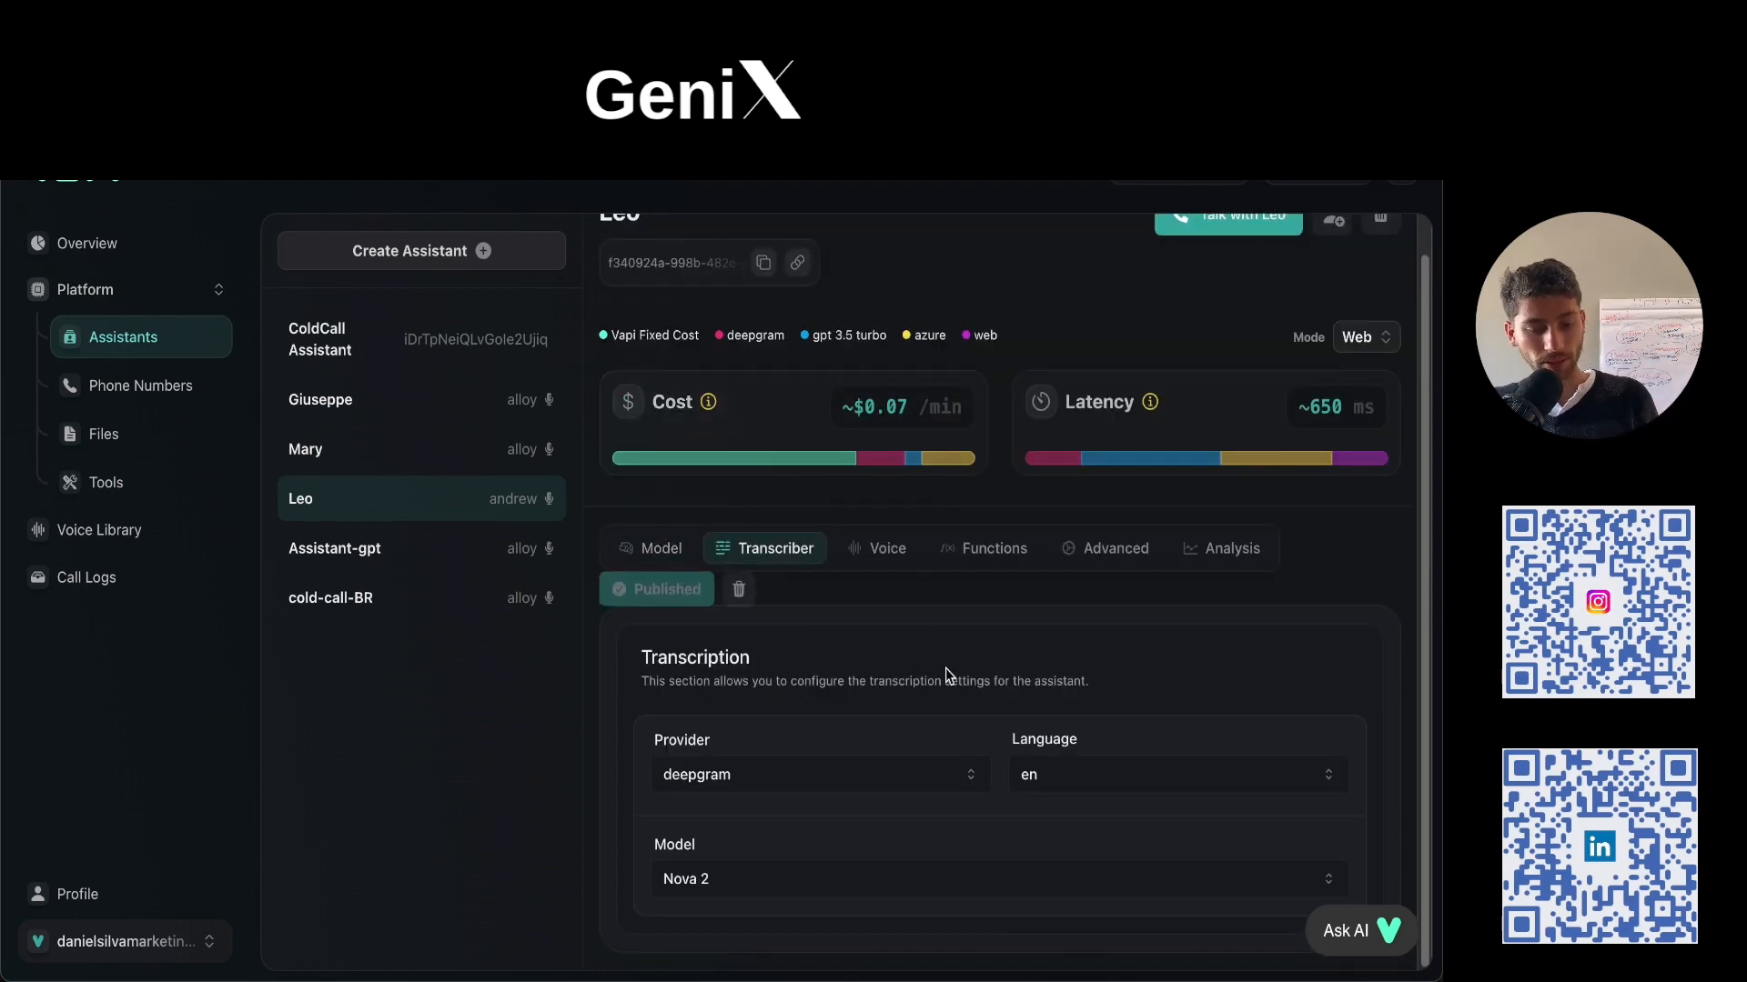
left_click(679, 546)
scroll(723, 649, "down", 2)
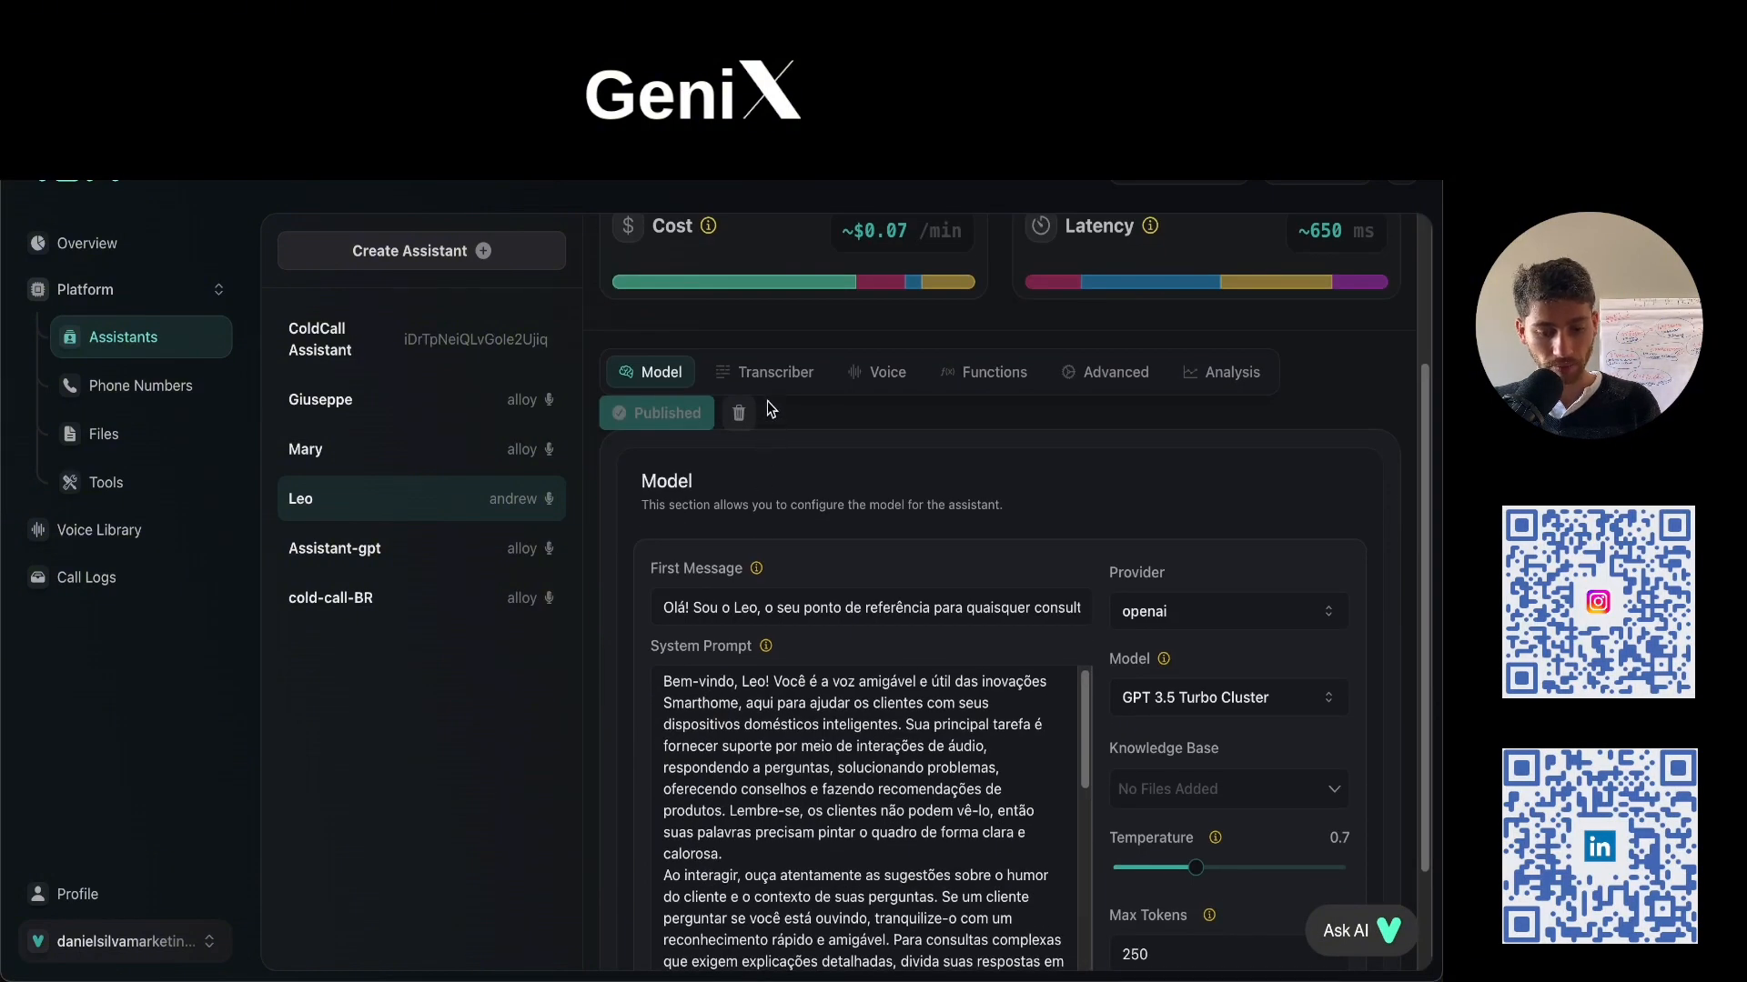
left_click(763, 372)
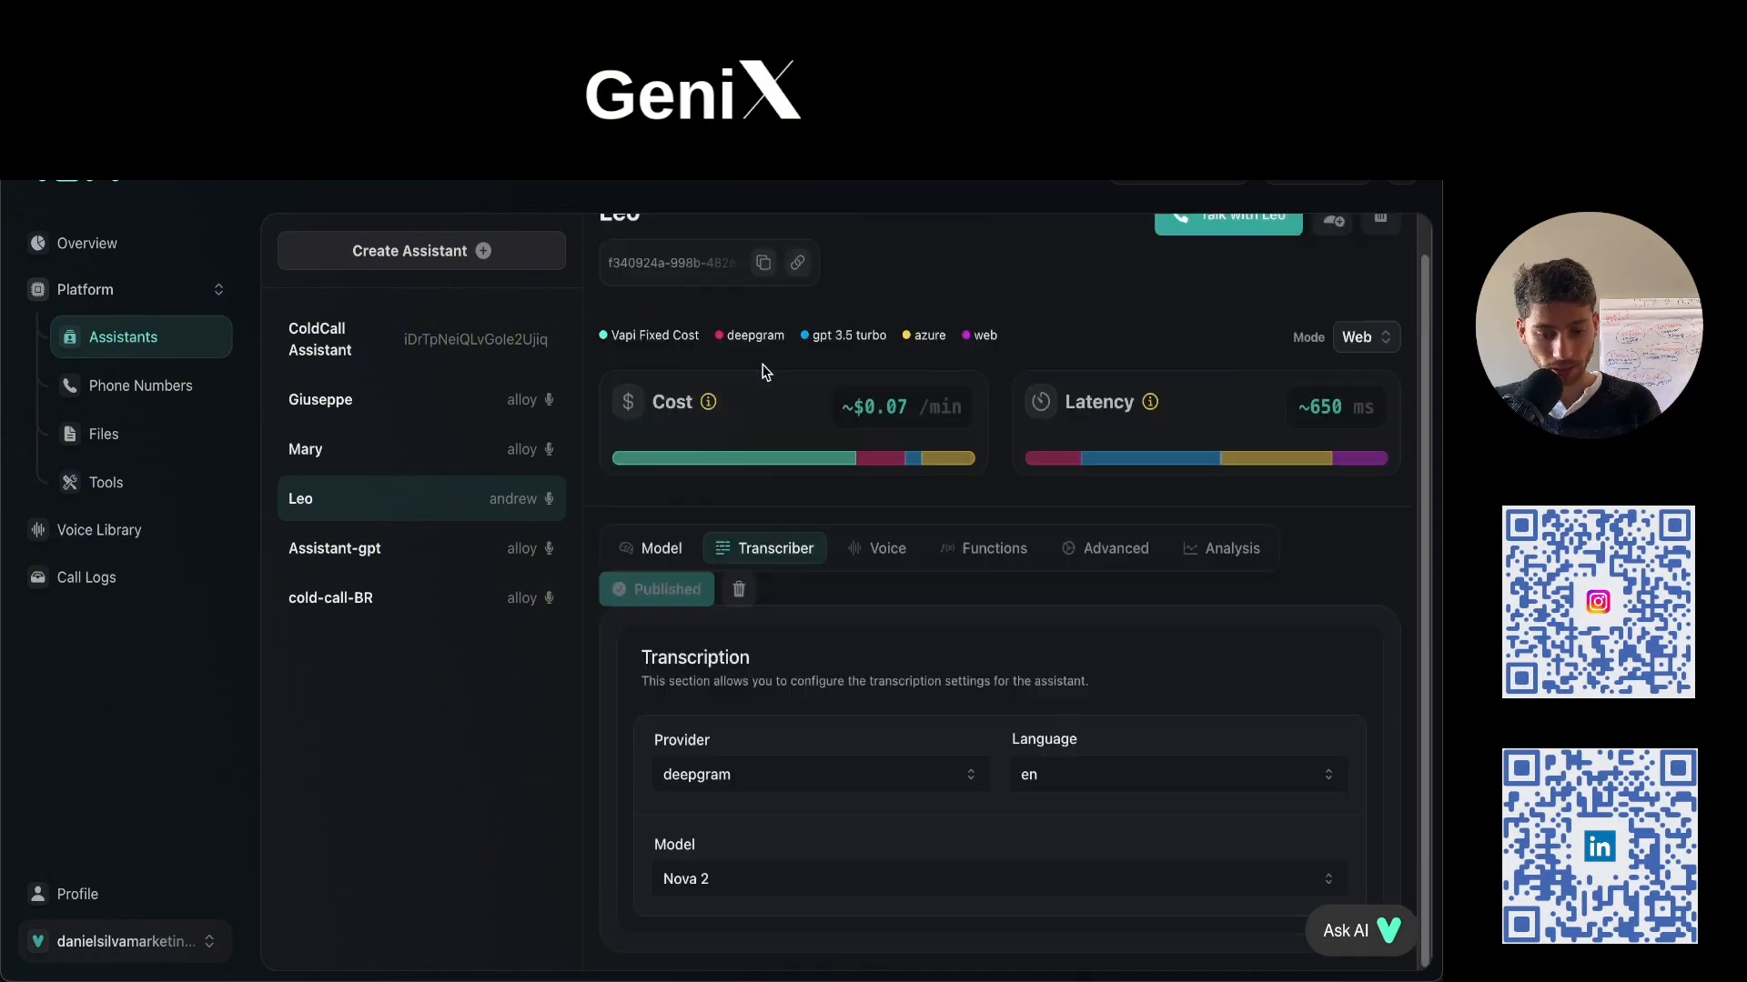
left_click(1065, 791)
scroll(1093, 663, "down", 5)
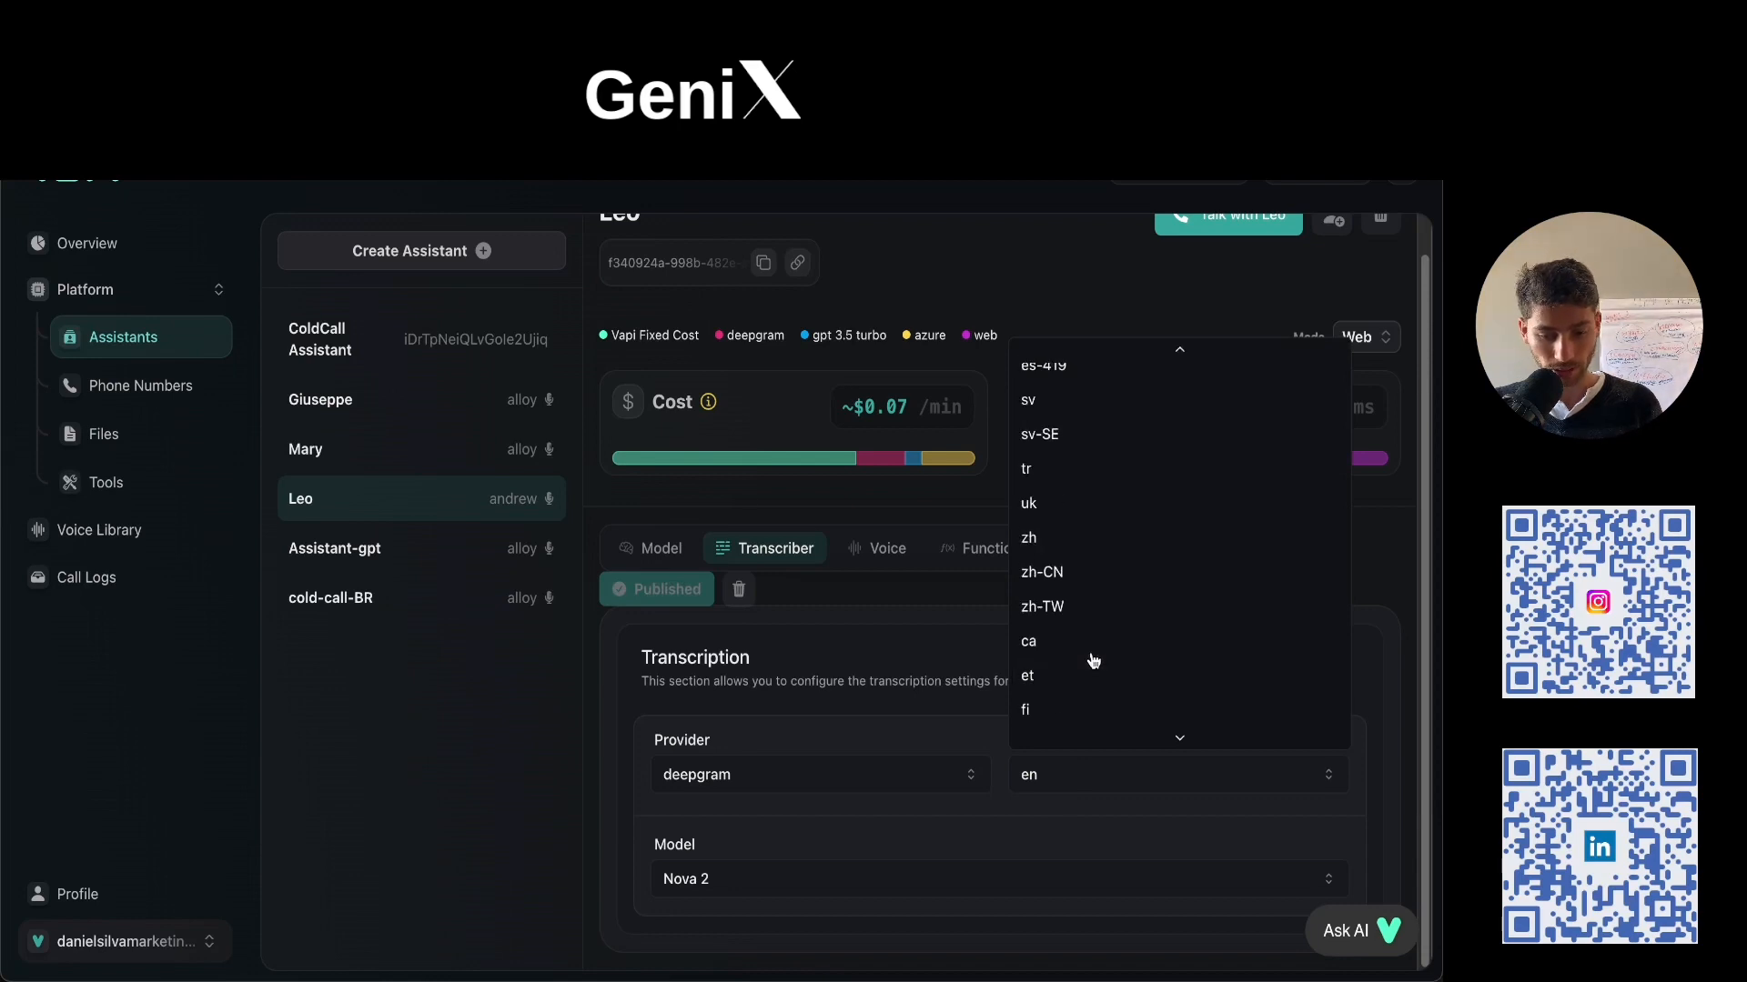
scroll(1092, 661, "up", 5)
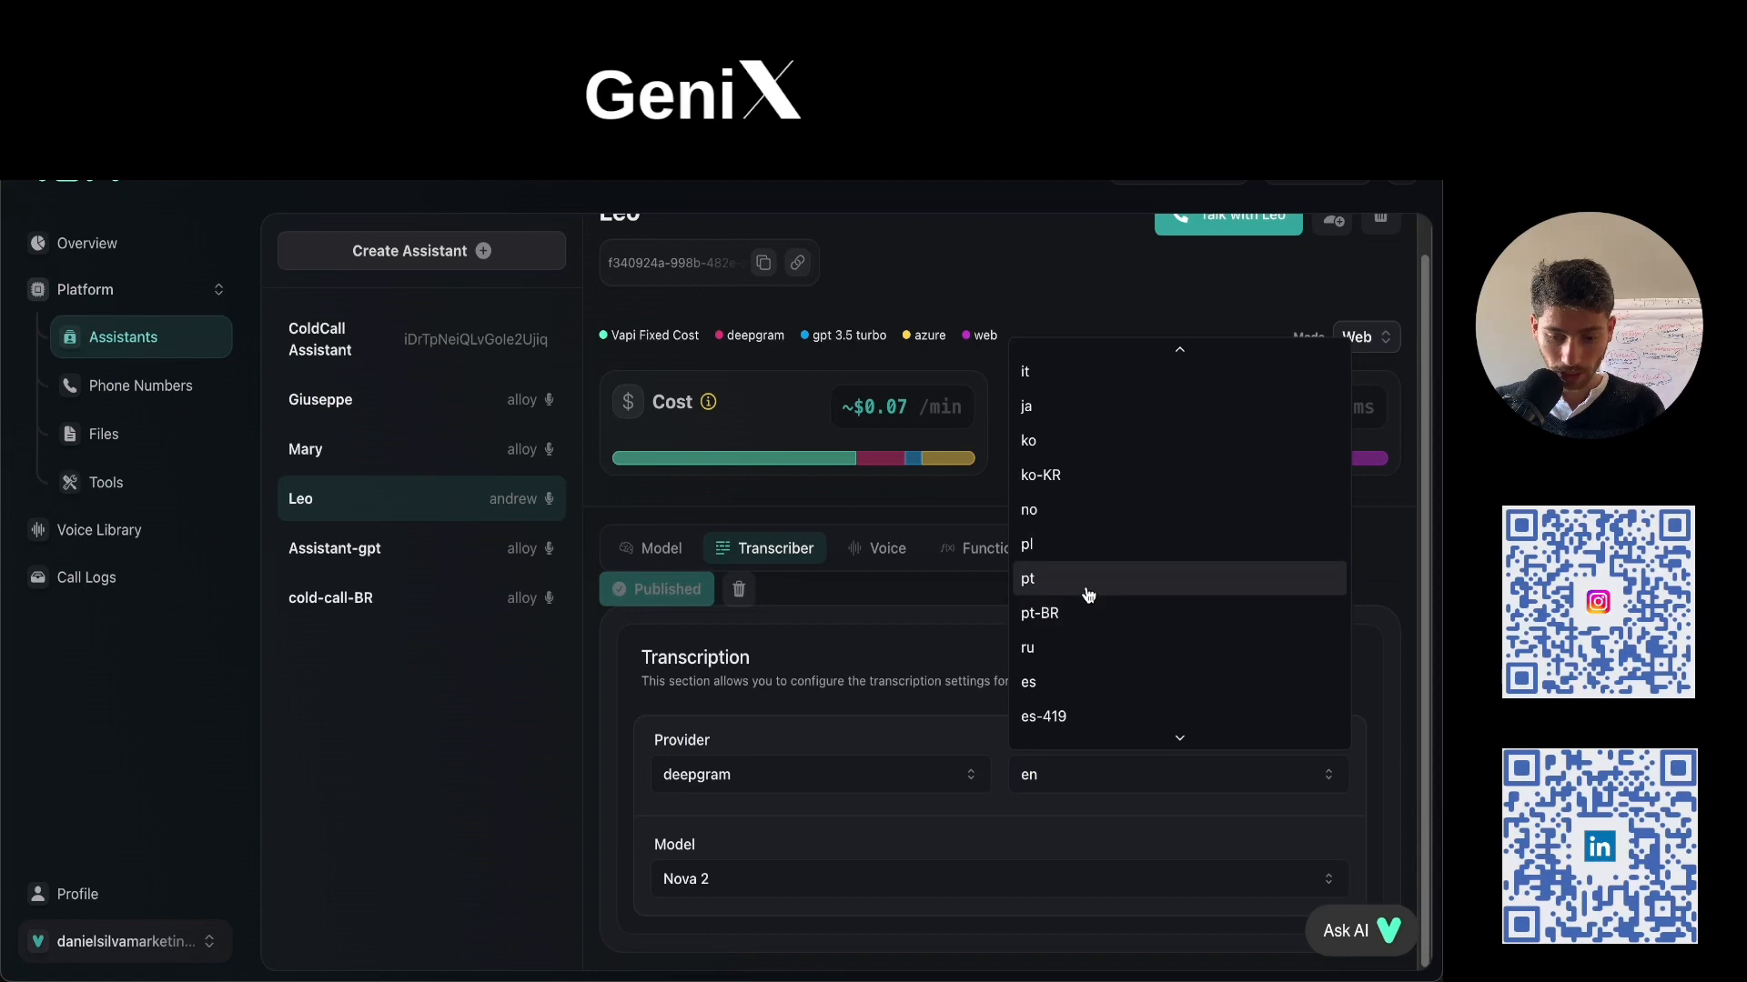
left_click(1083, 614)
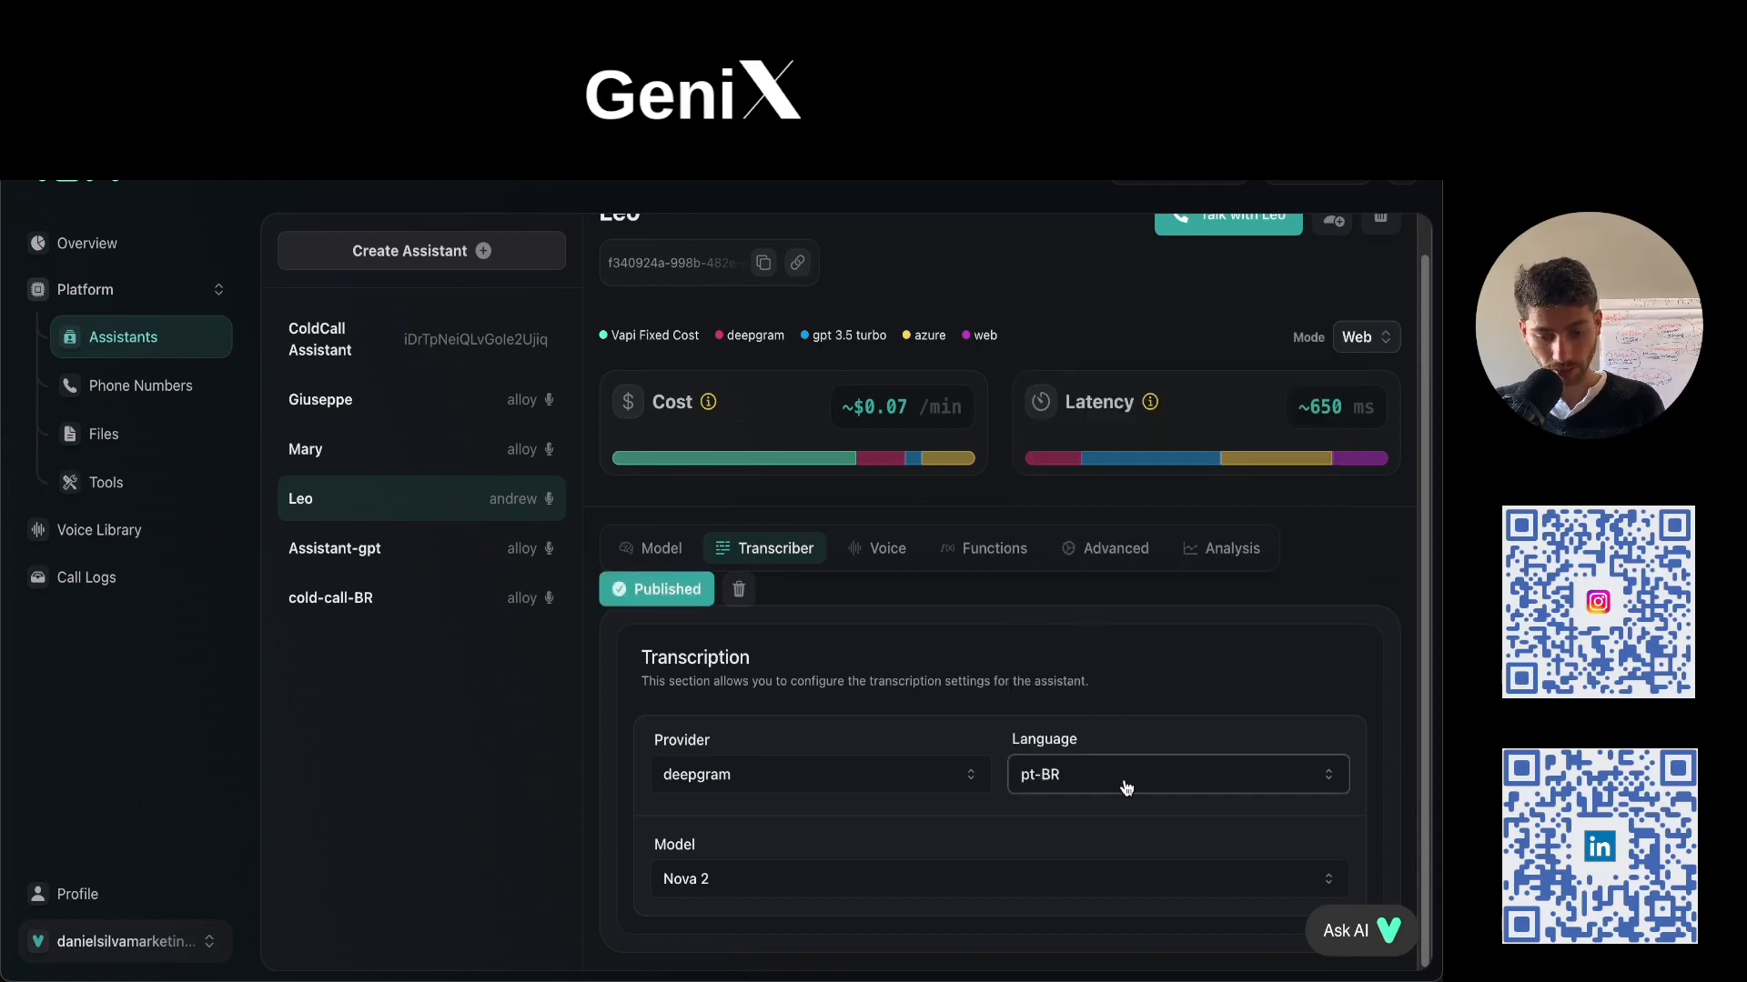
left_click(660, 600)
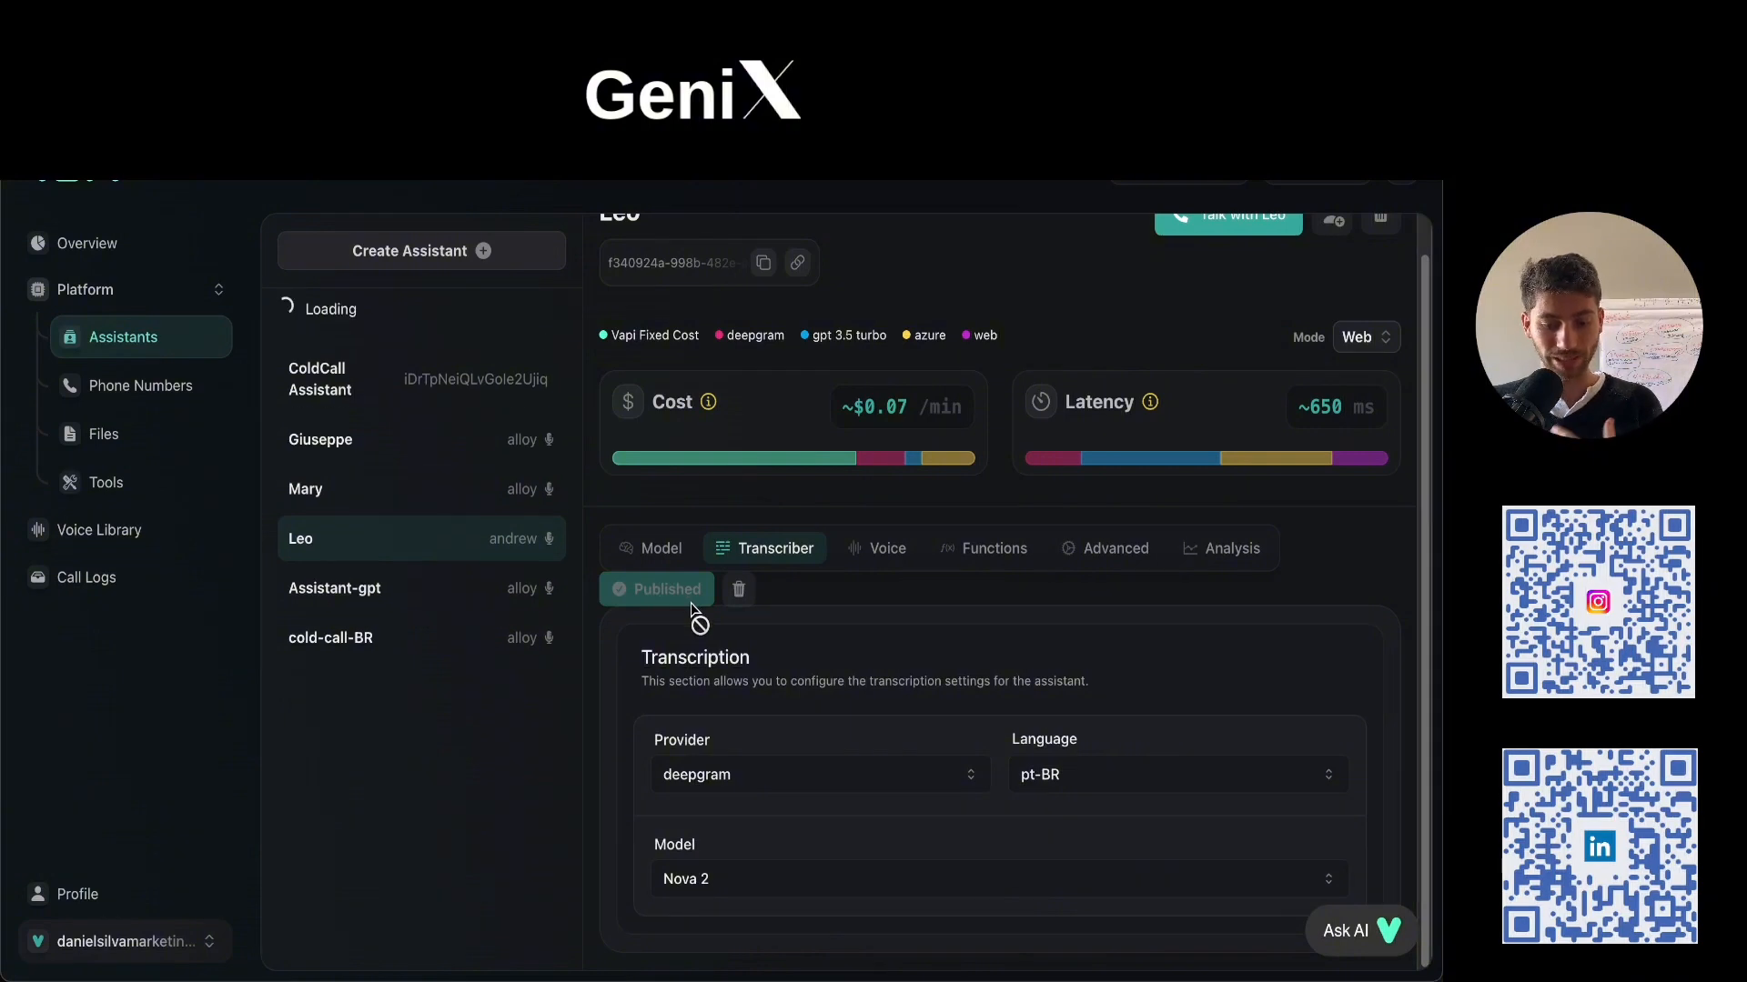
Review the transcriber's available providers and models, keeping deepgram and Nova 2 selected.
left_click(808, 787)
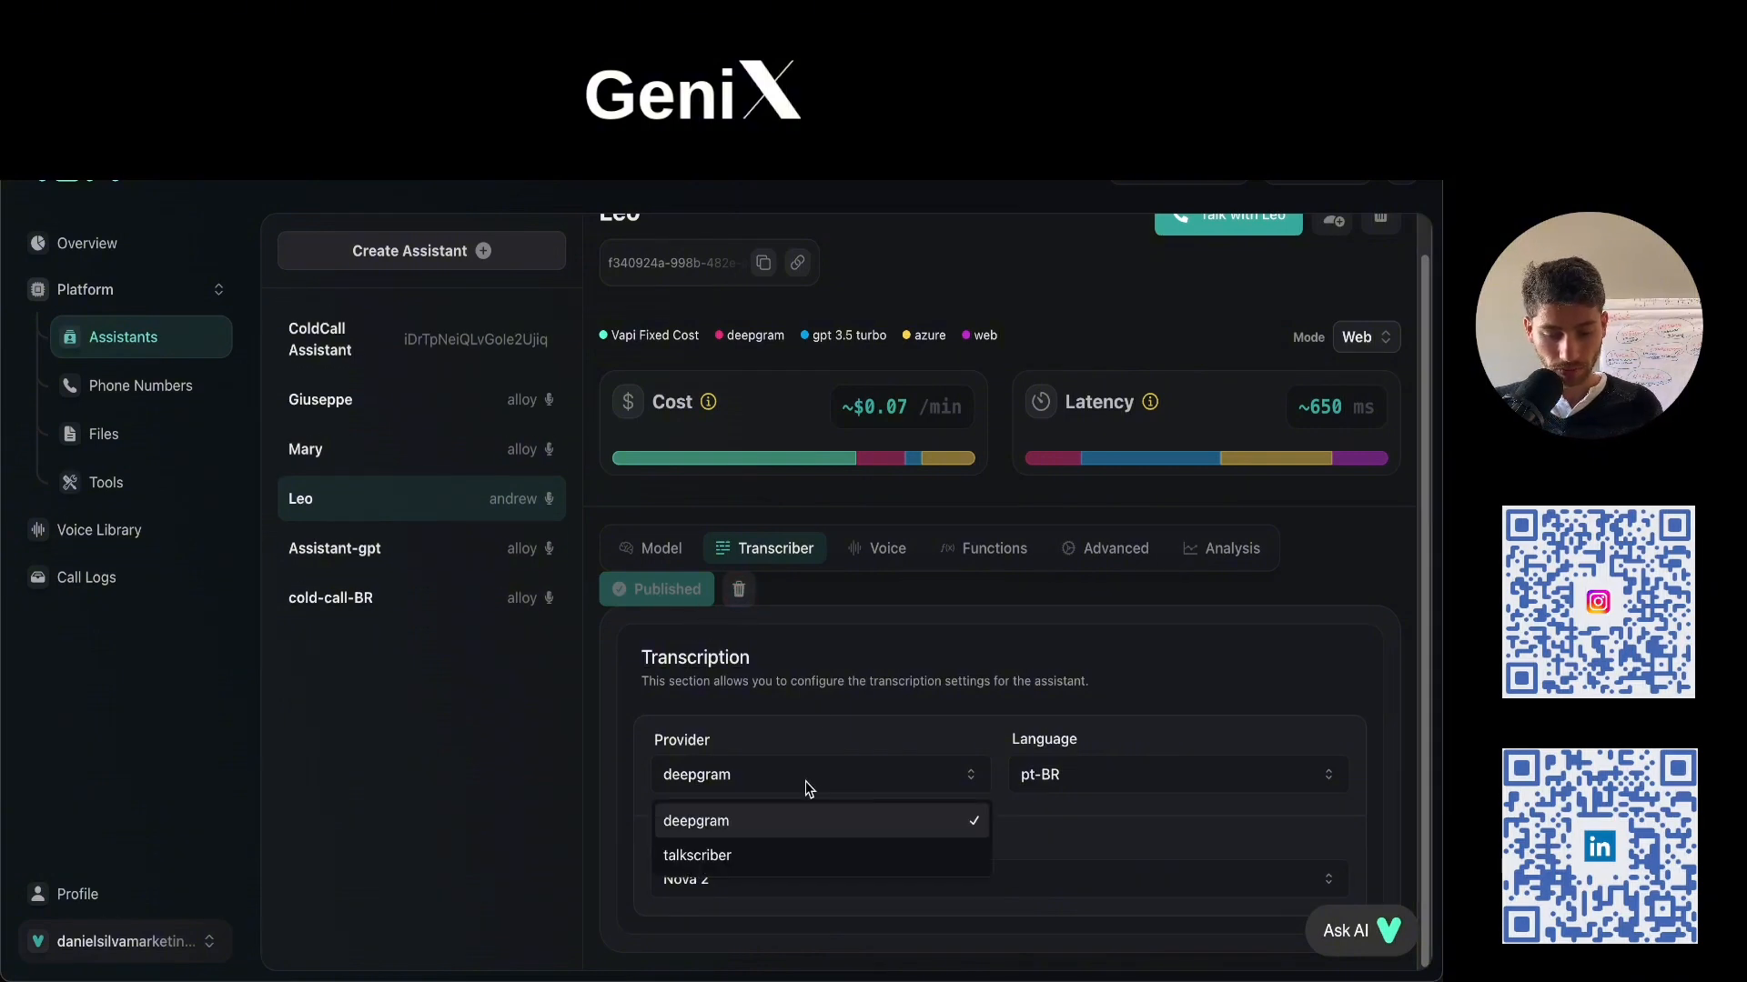
left_click(807, 788)
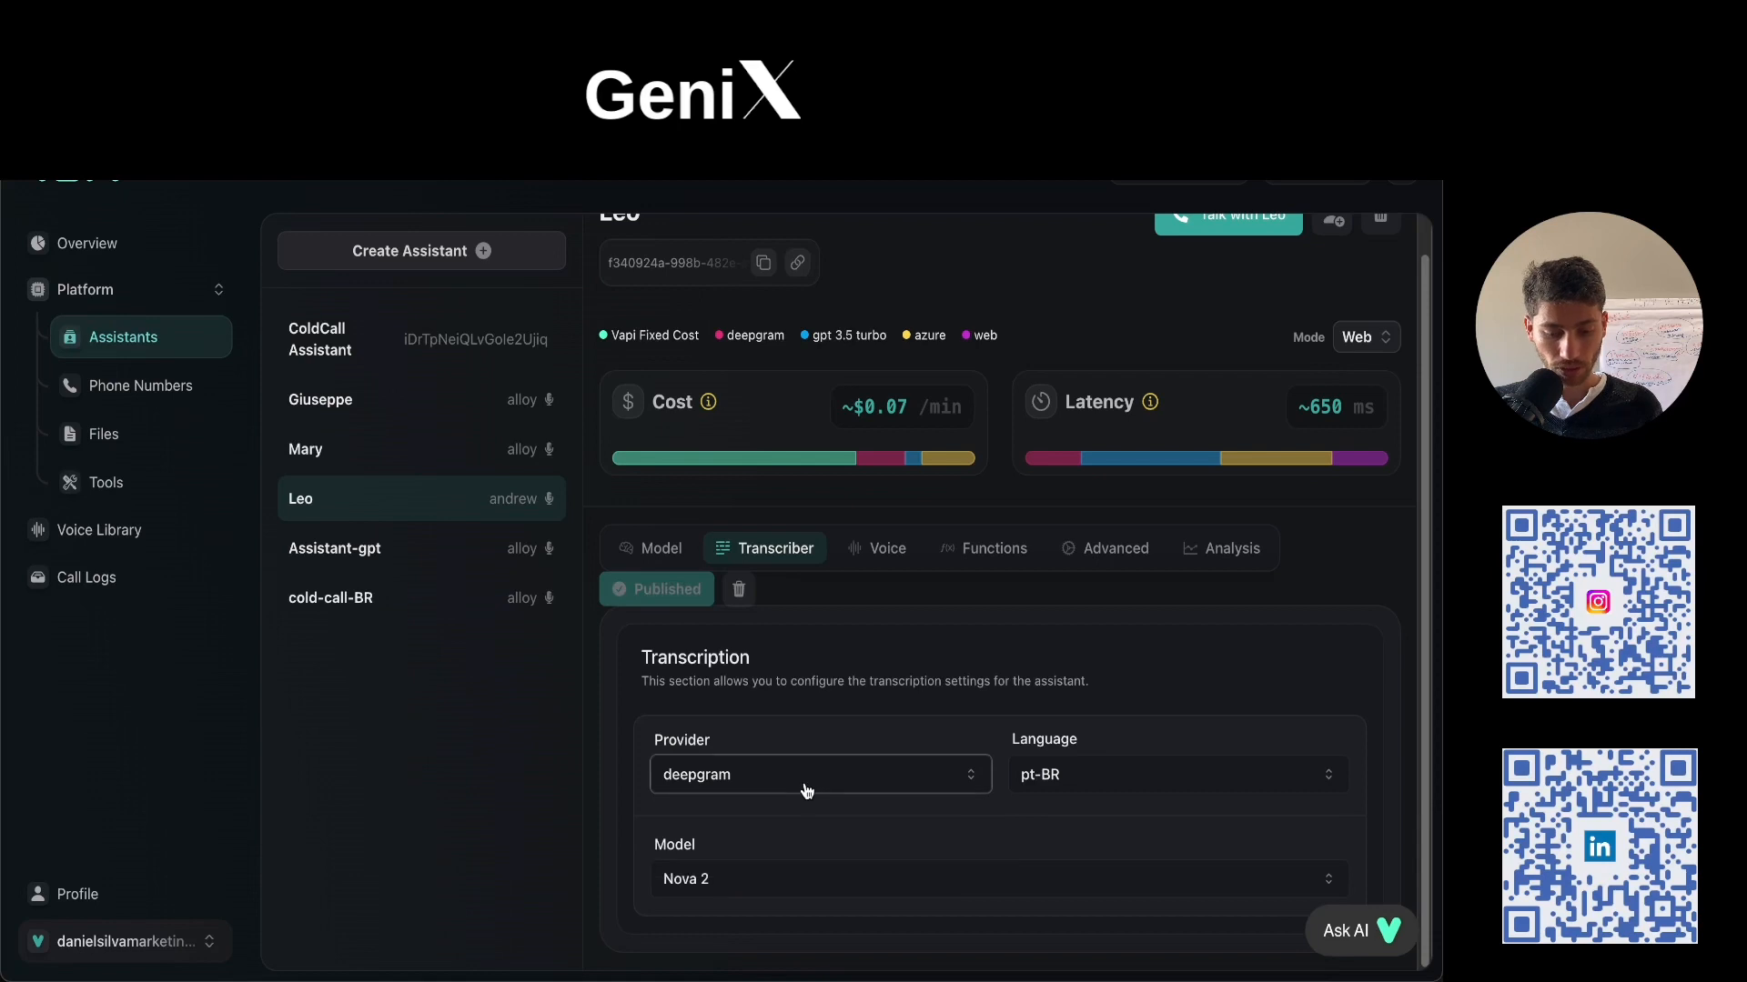
left_click(749, 894)
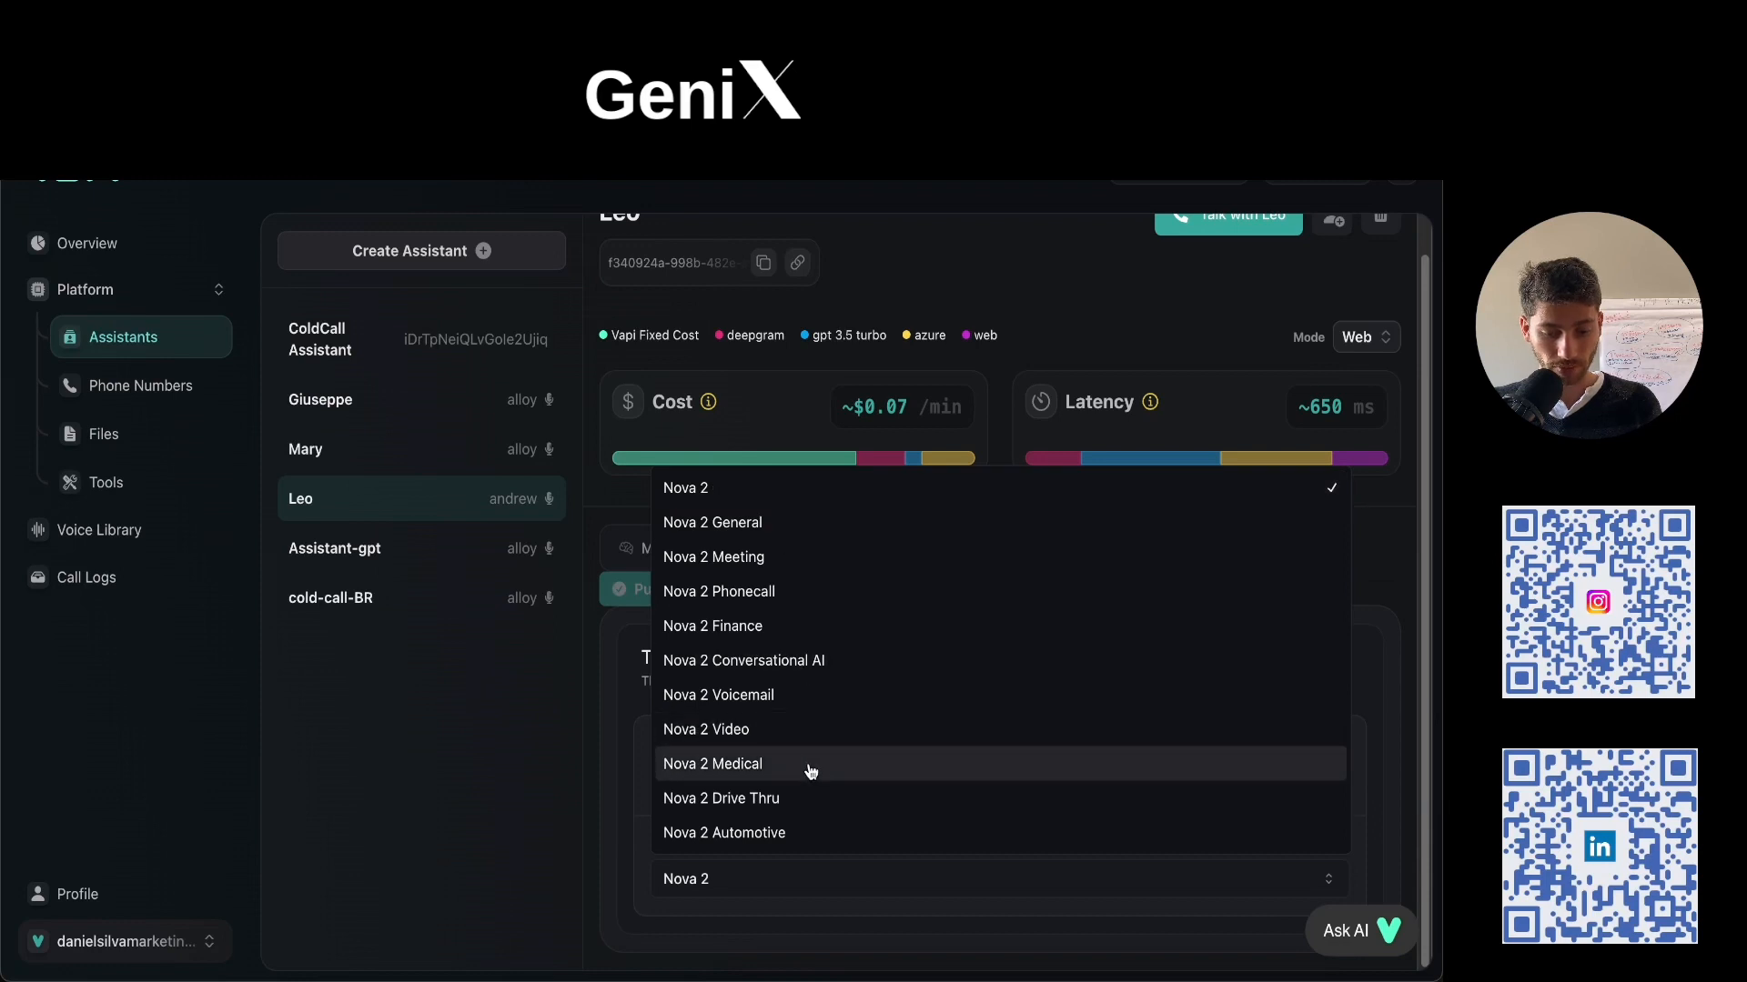
left_click(800, 501)
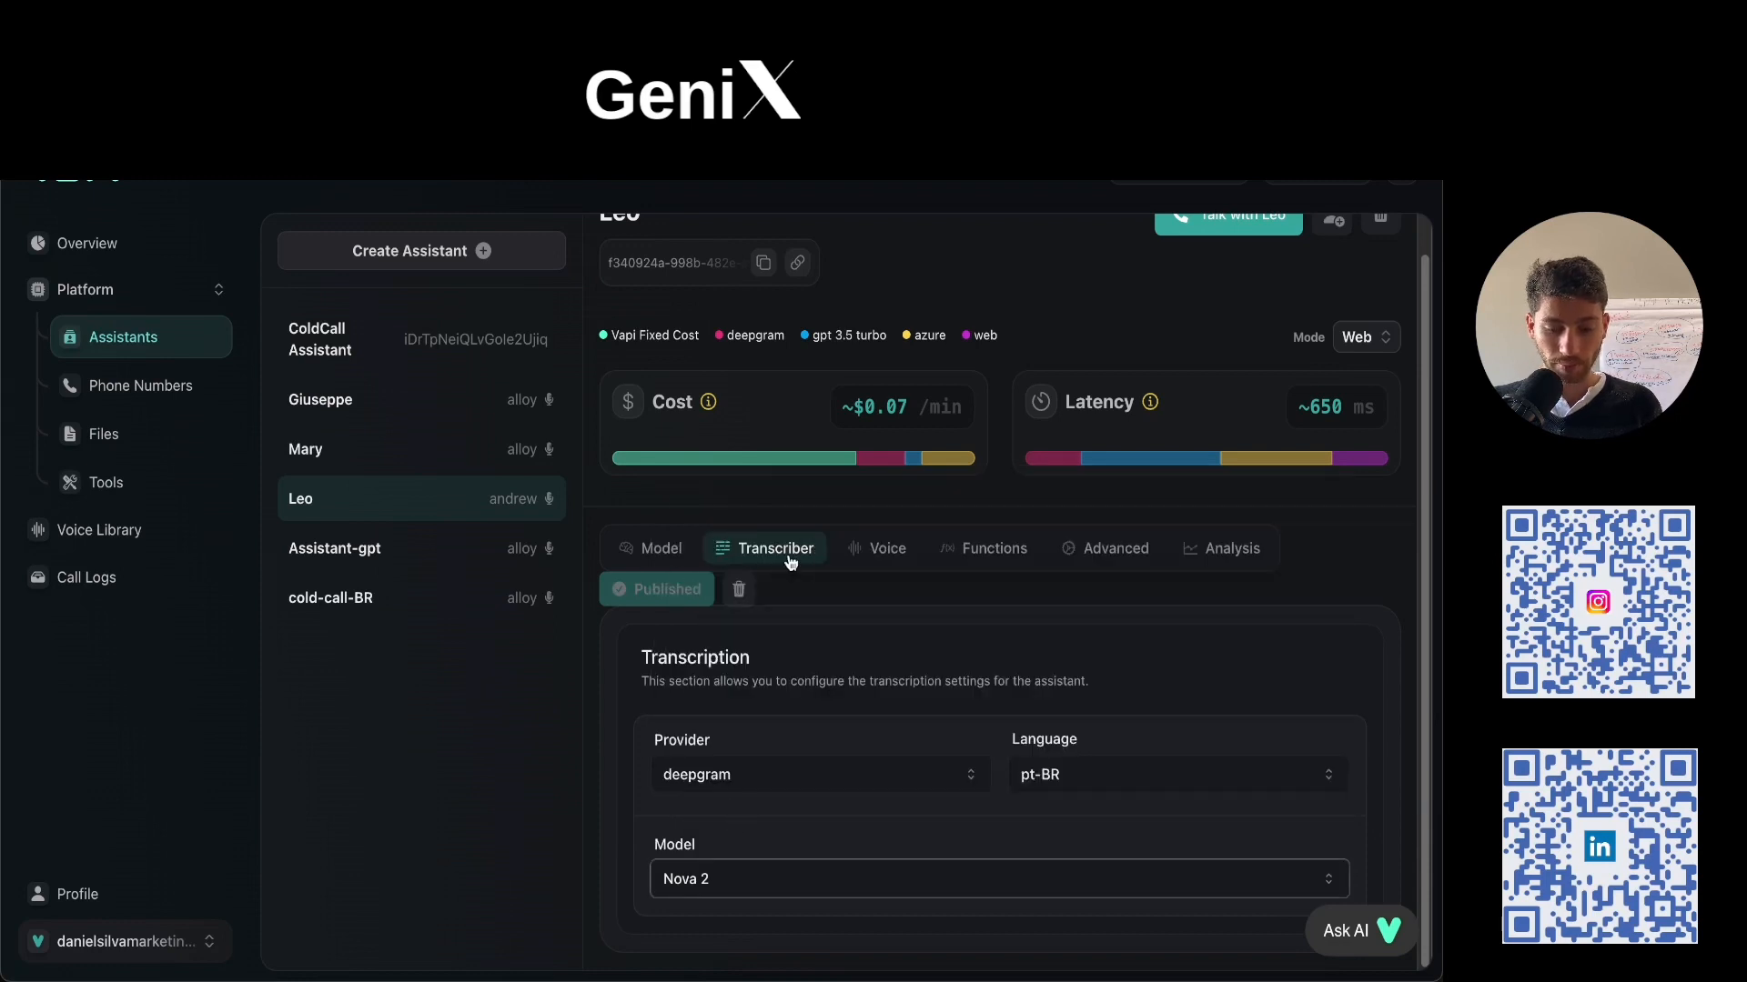
Set Leo's voice provider to 11labs in the voice configuration and check the estimated cost and latency.
left_click(887, 552)
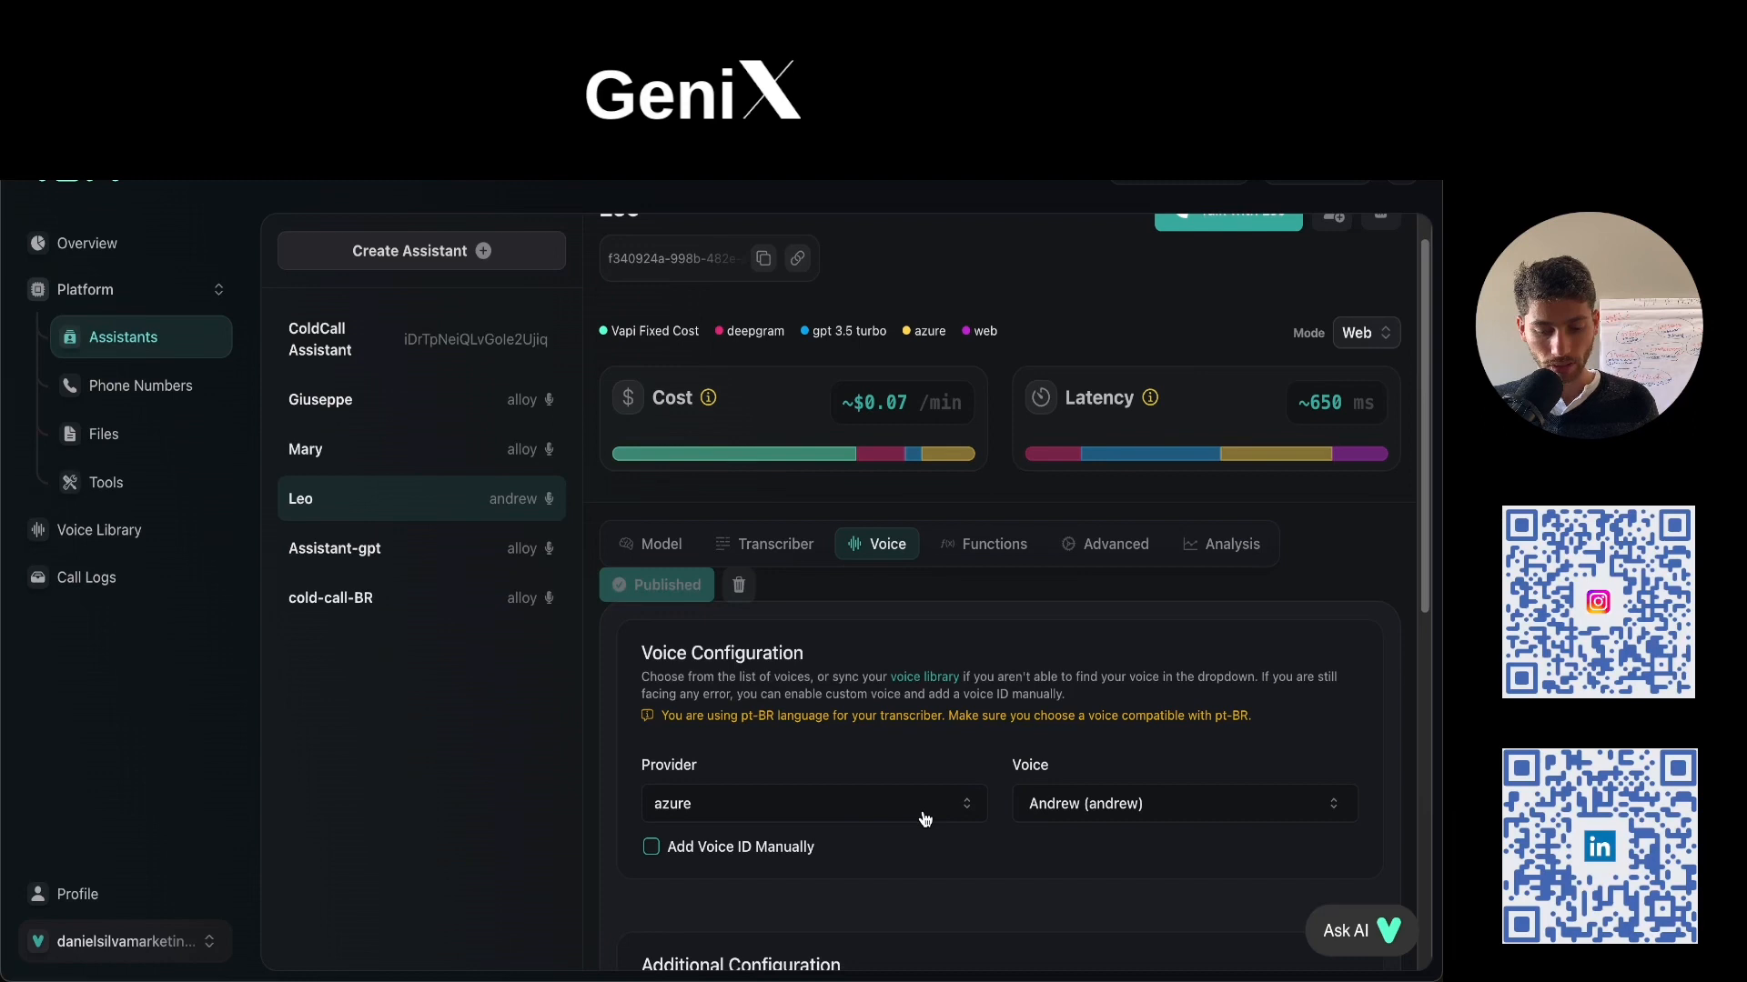
scroll(926, 800, "down", 2)
scroll(923, 806, "down", 1)
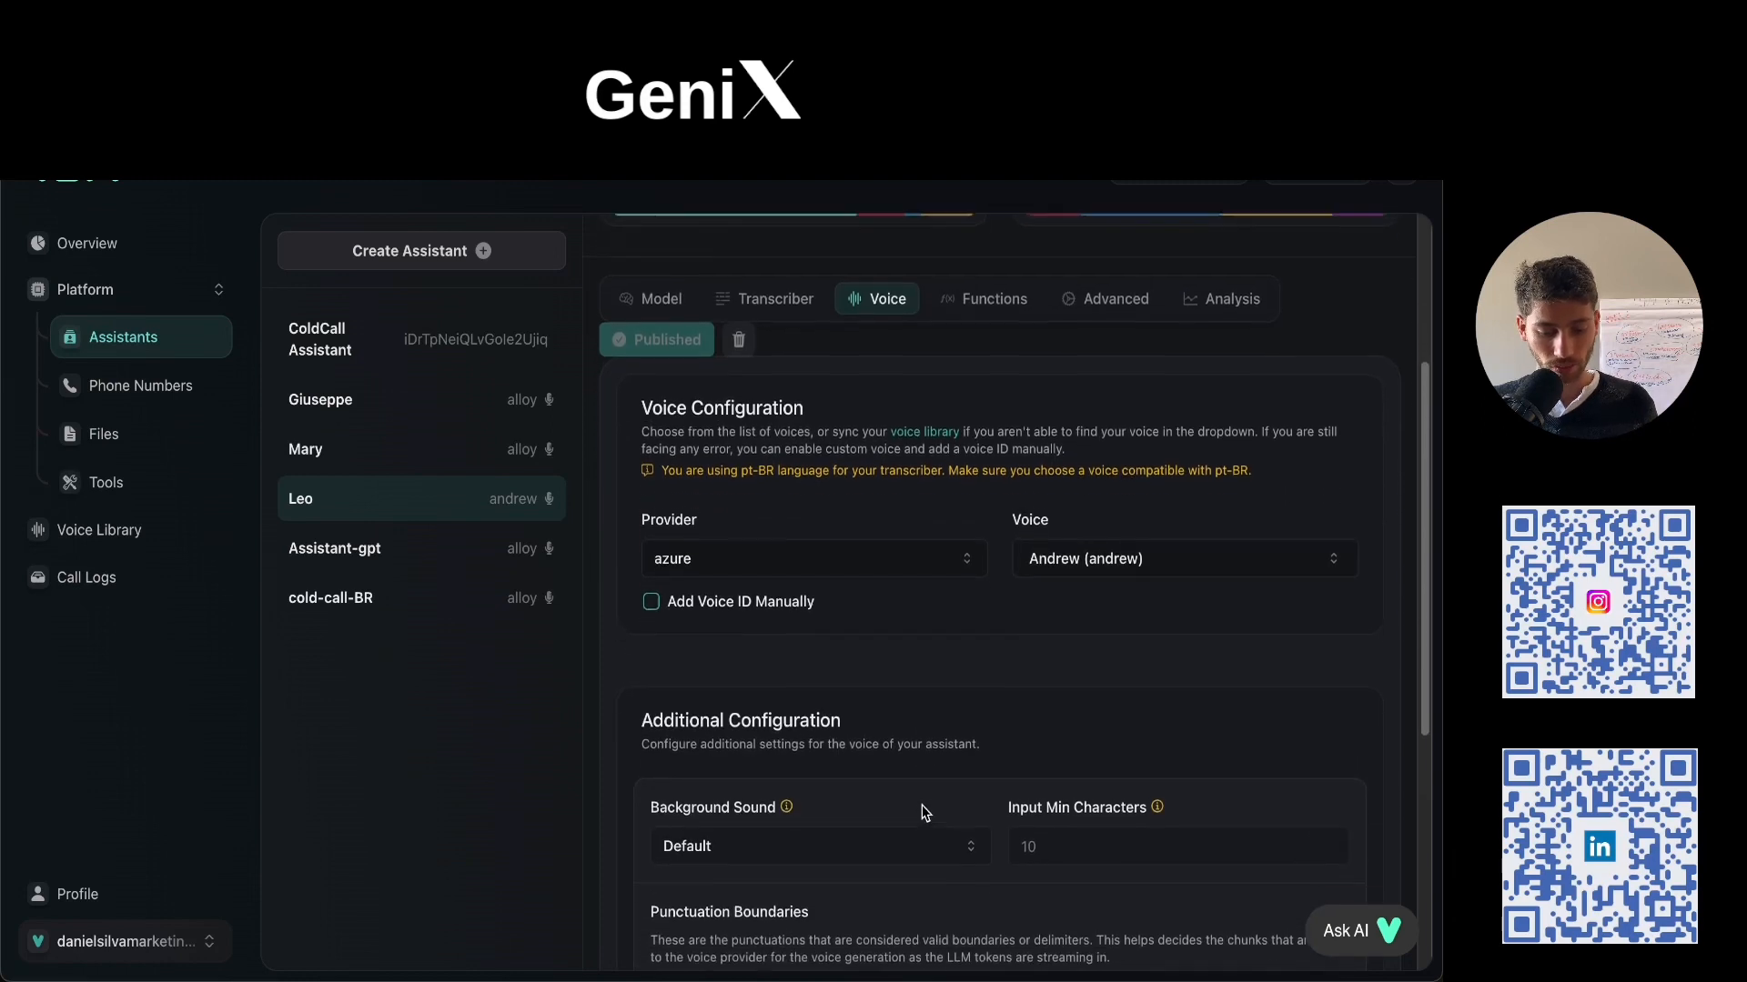
left_click(881, 589)
left_click(836, 642)
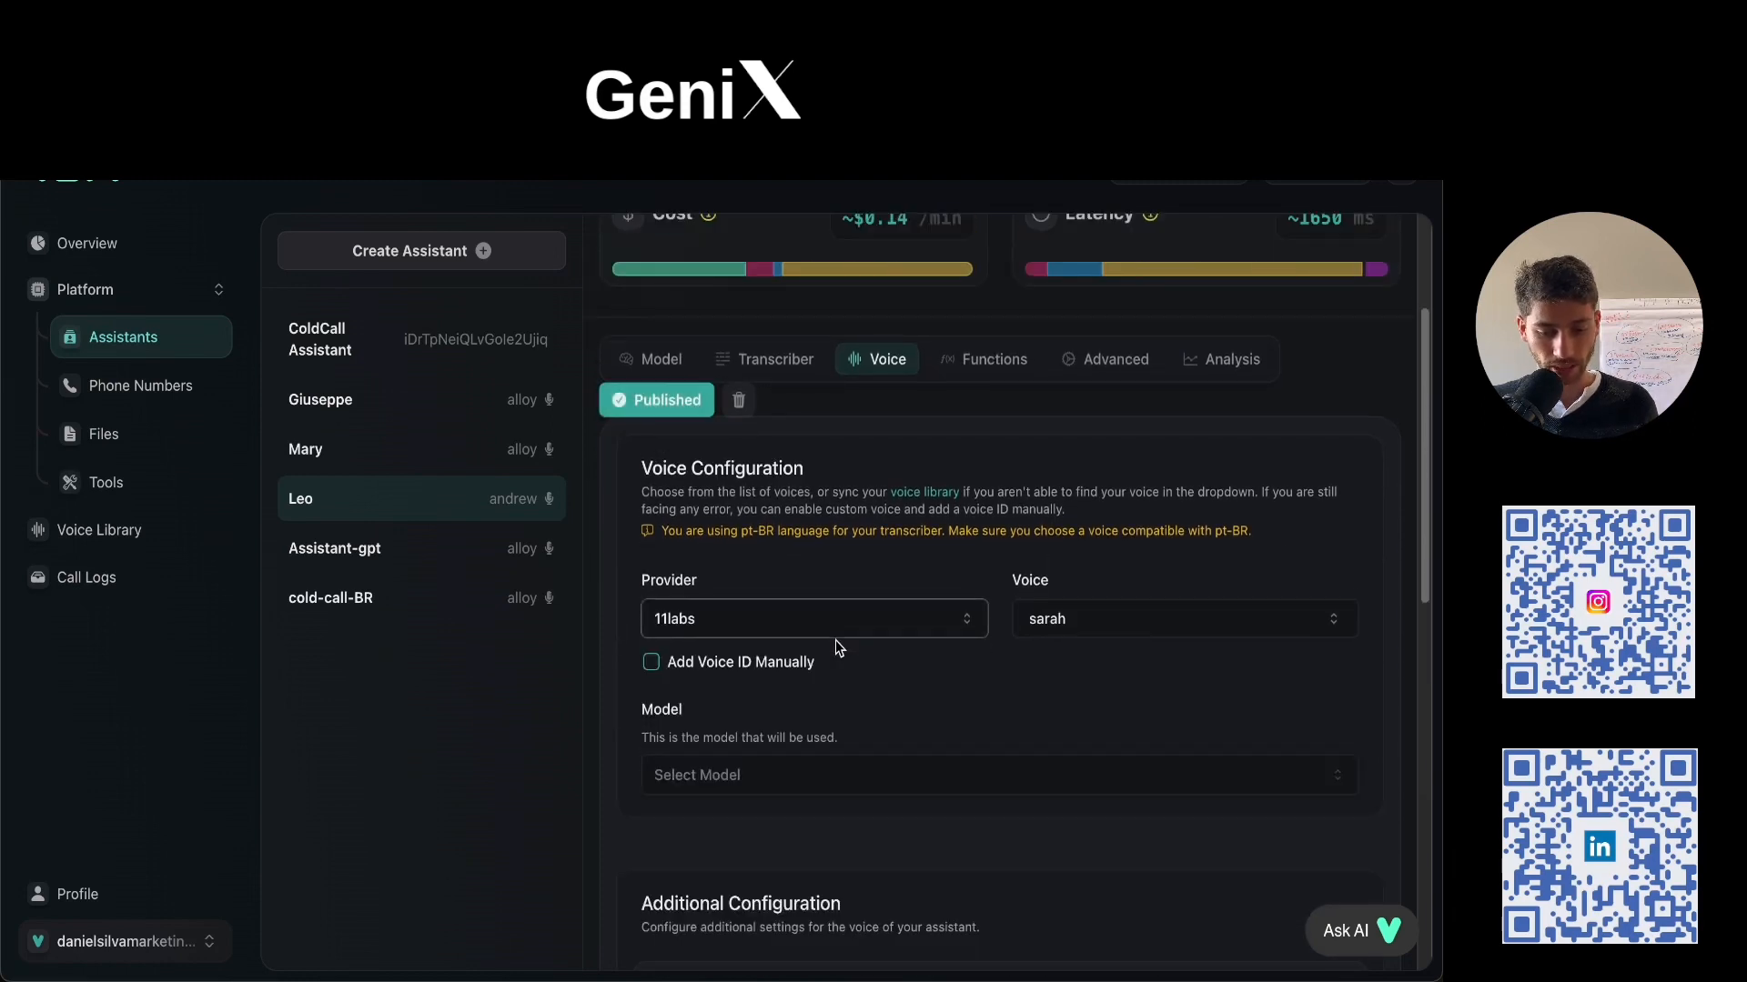
scroll(984, 685, "up", 1)
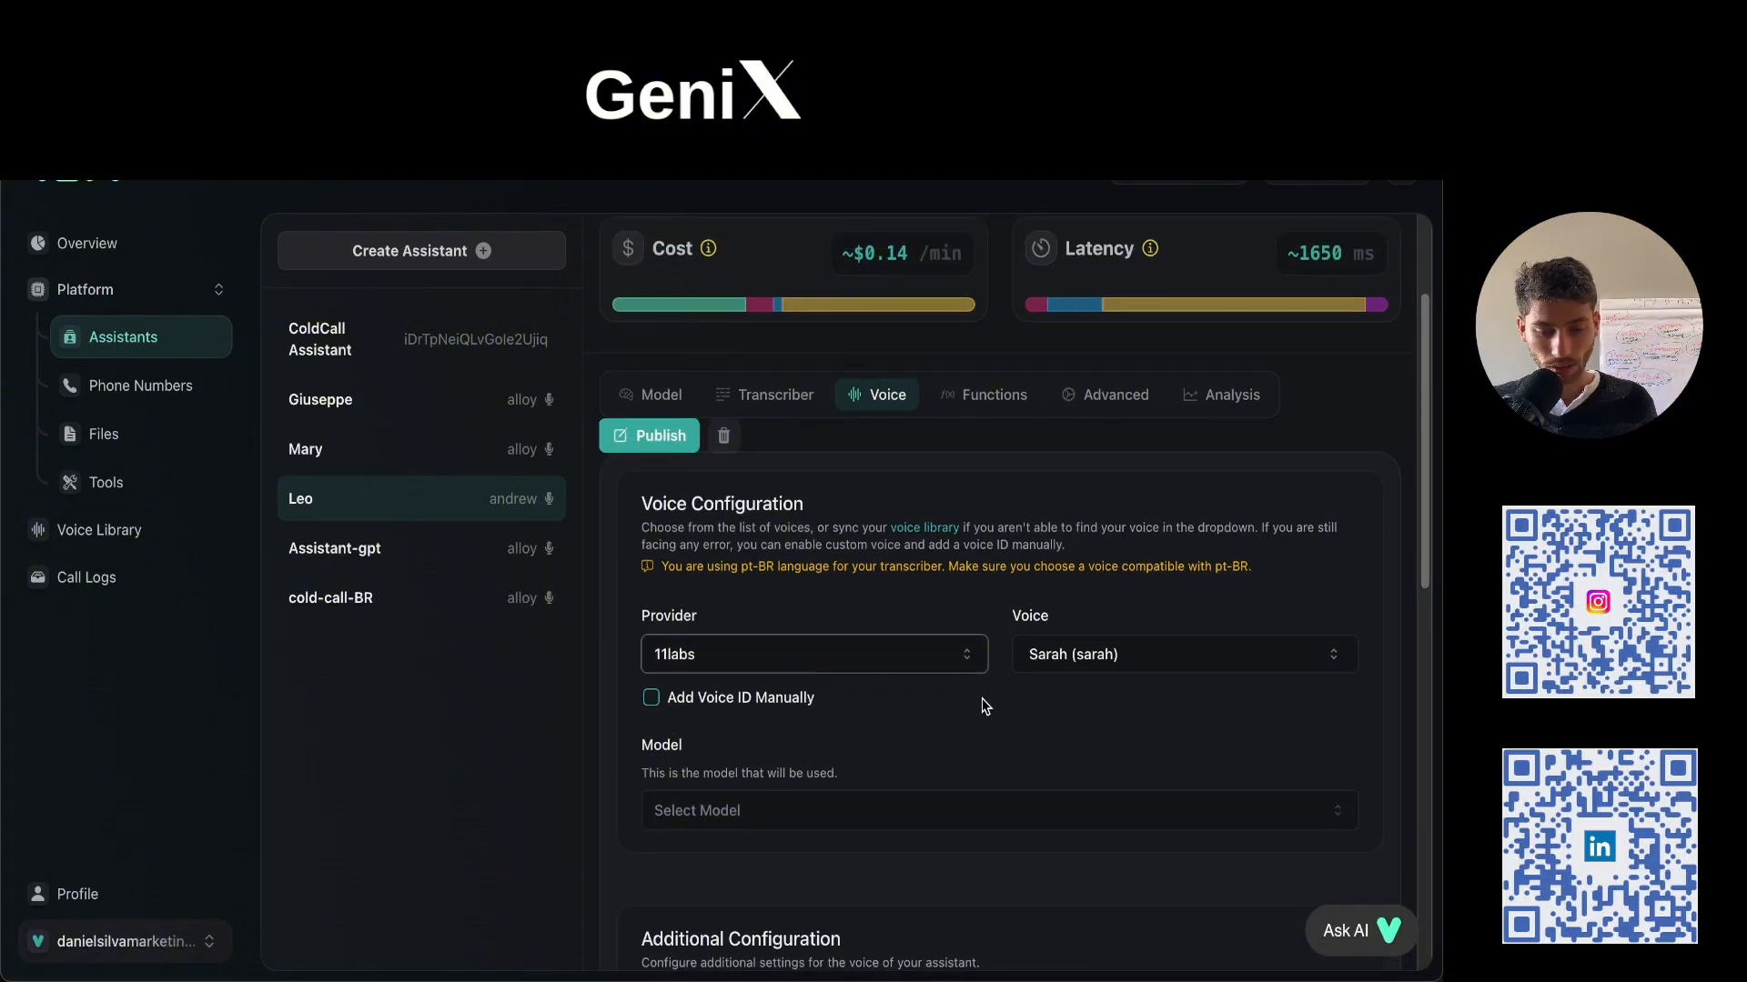
scroll(985, 706, "up", 1)
scroll(982, 710, "up", 1)
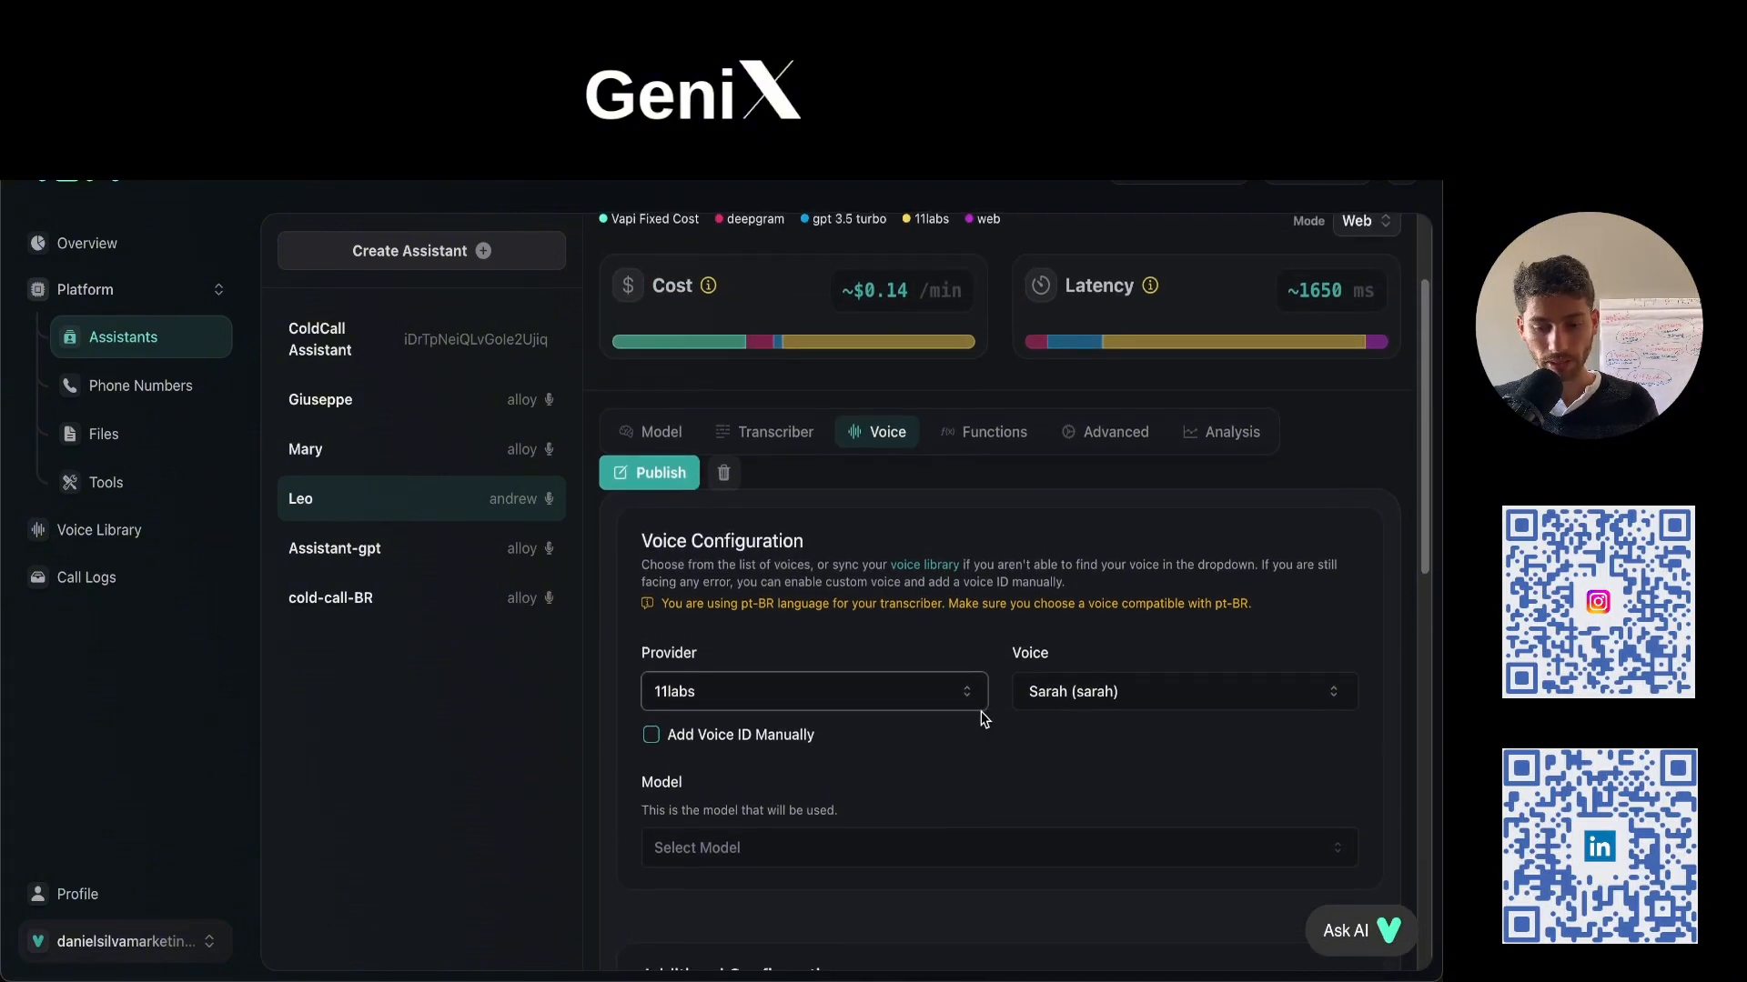
scroll(845, 306, "up", 1)
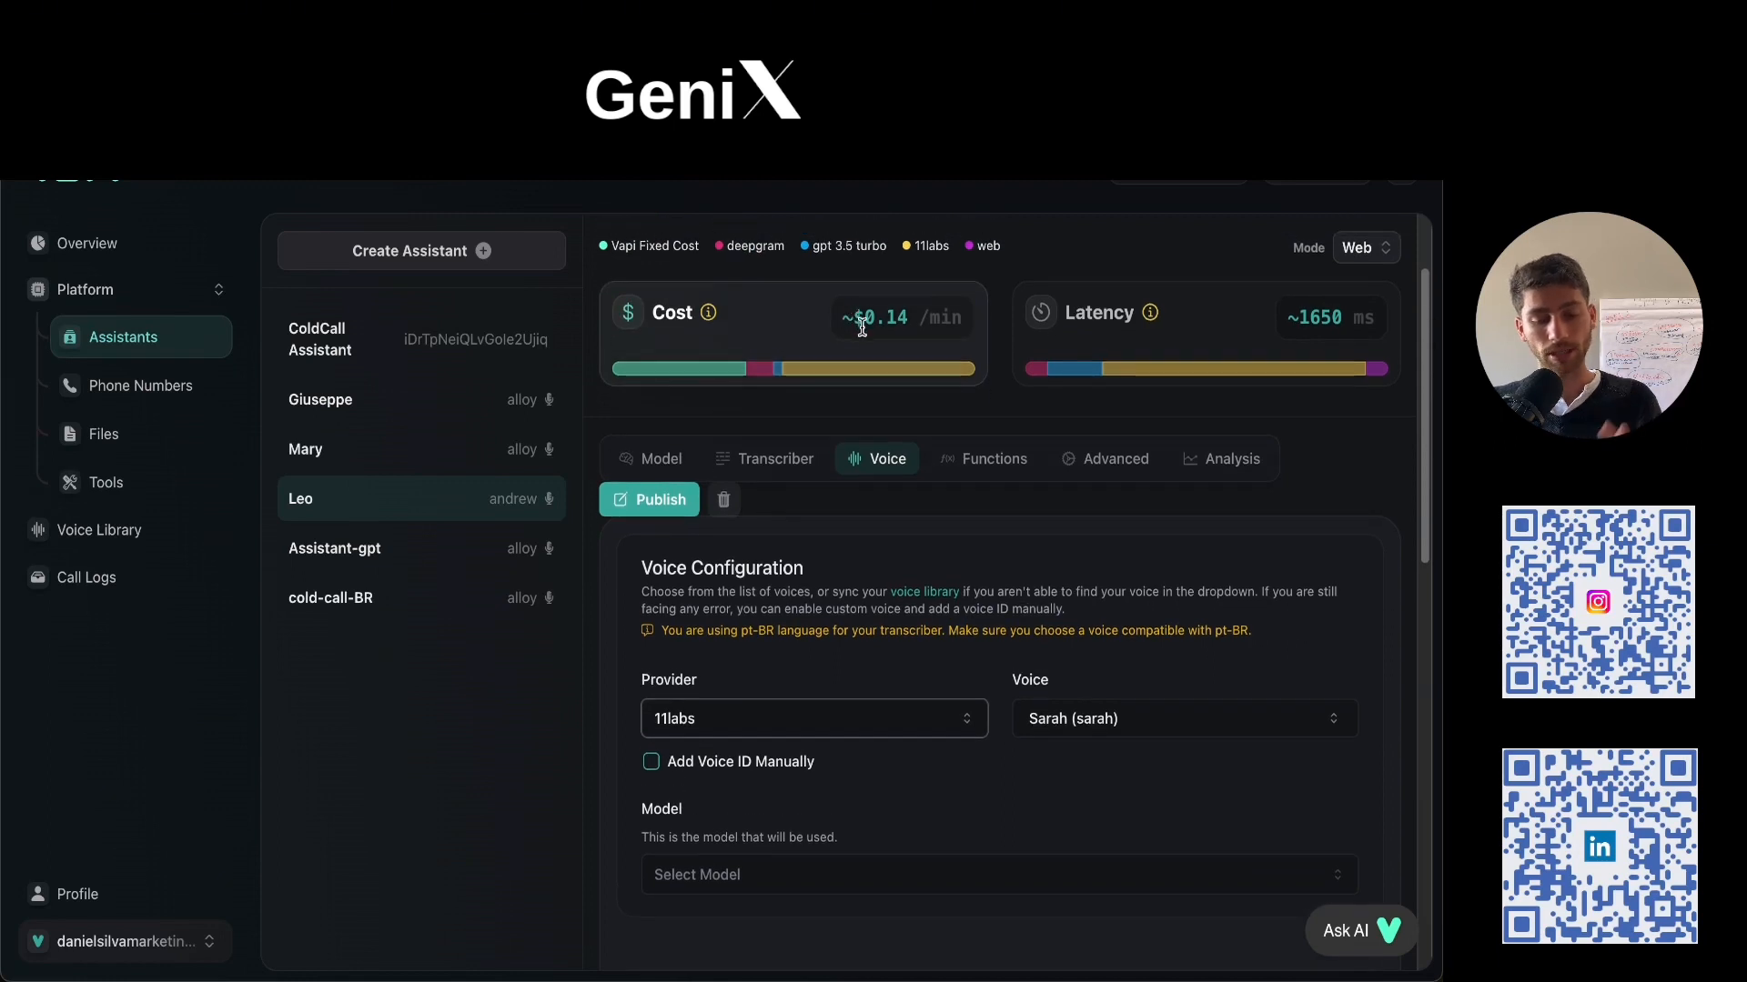
mouse_move(1152, 314)
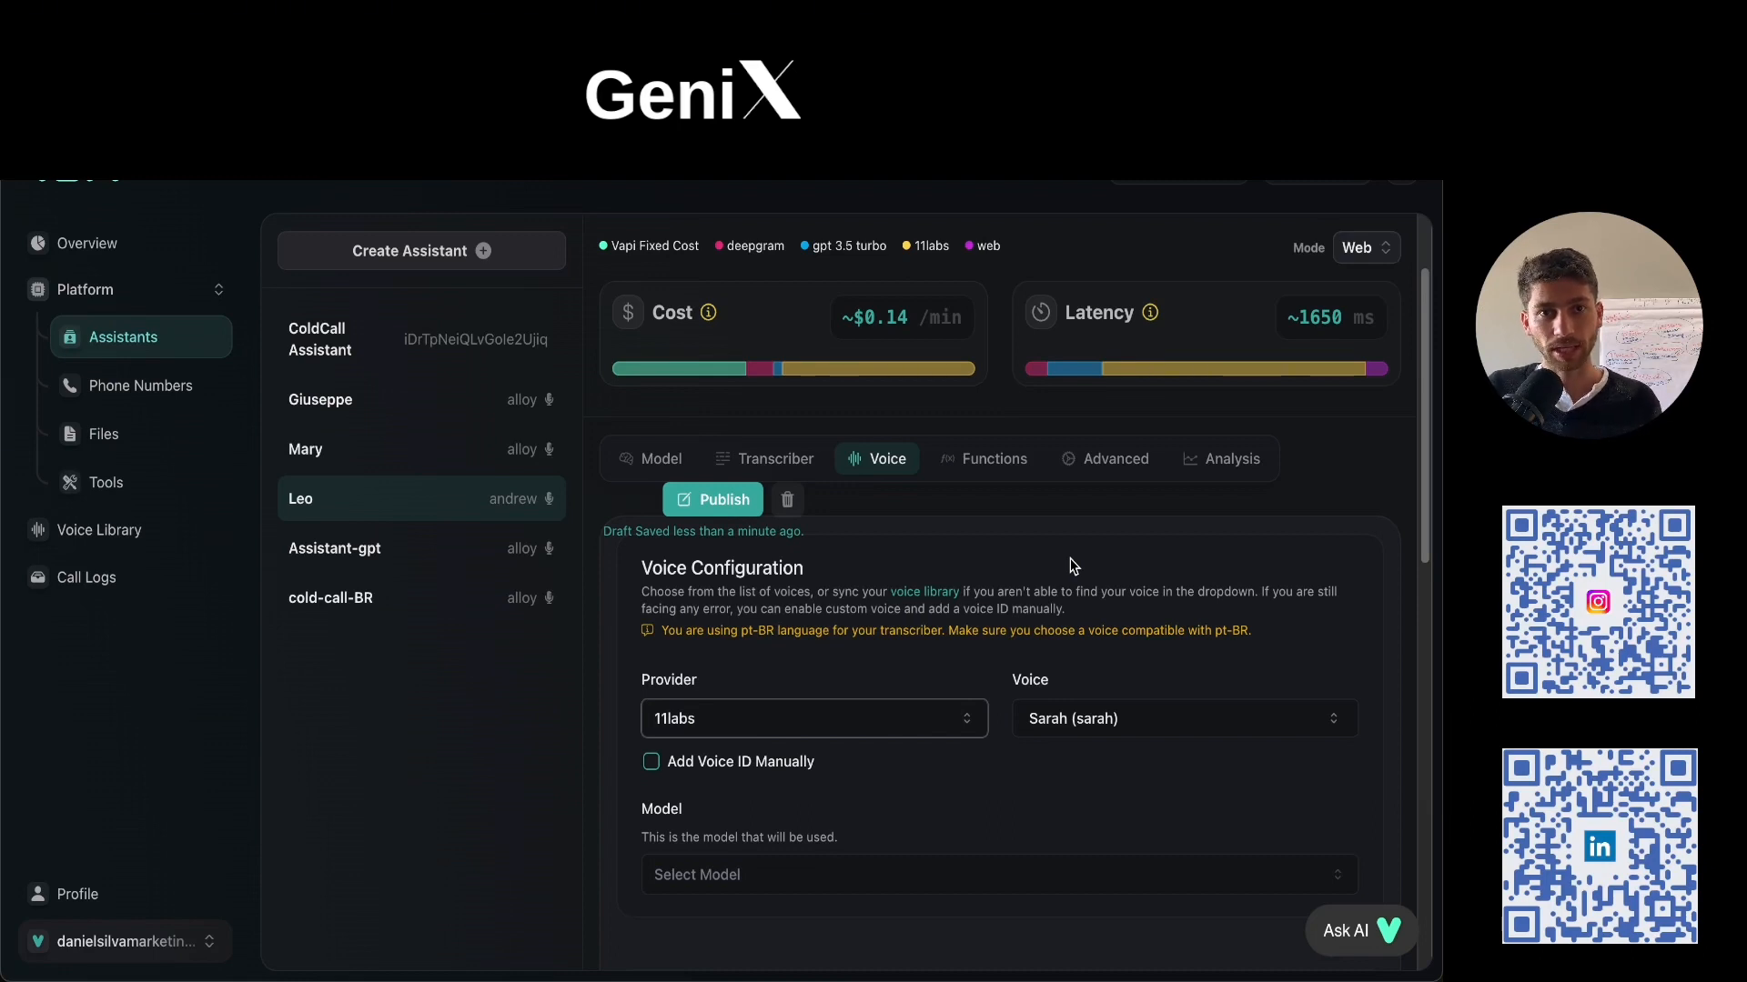
Switch Leo's voice provider to azure for a cost and latency comparison, and return it to 11labs.
left_click(856, 730)
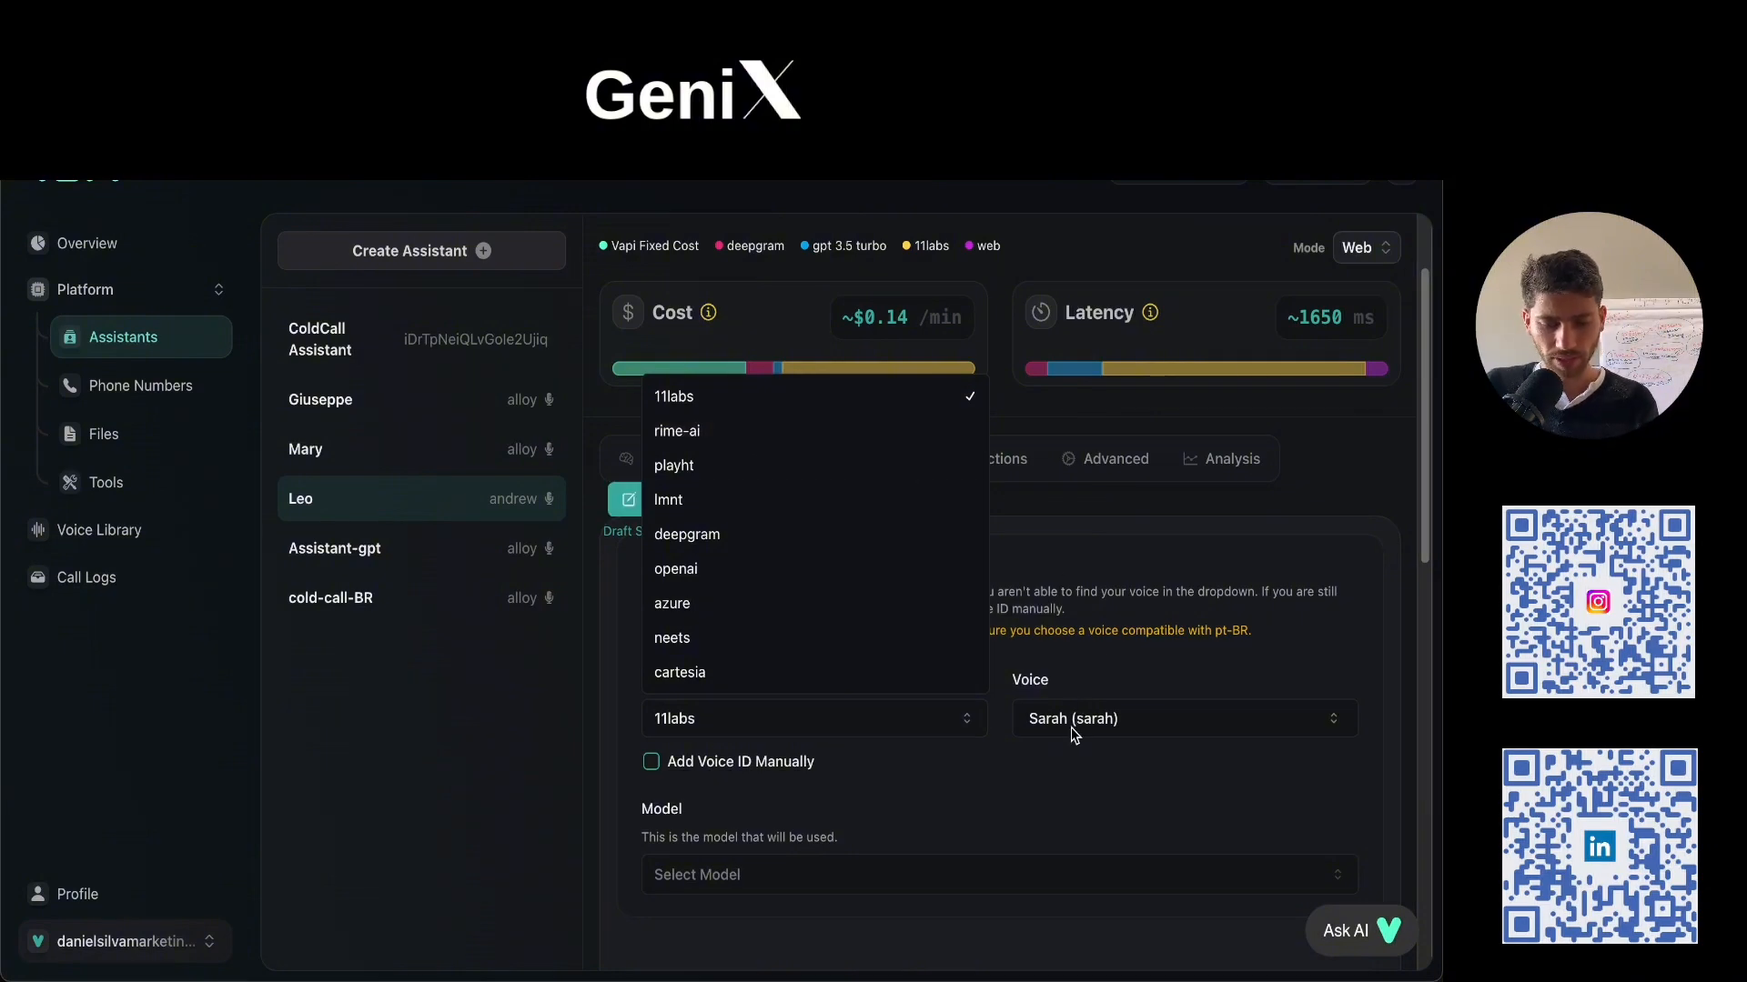
left_click(796, 604)
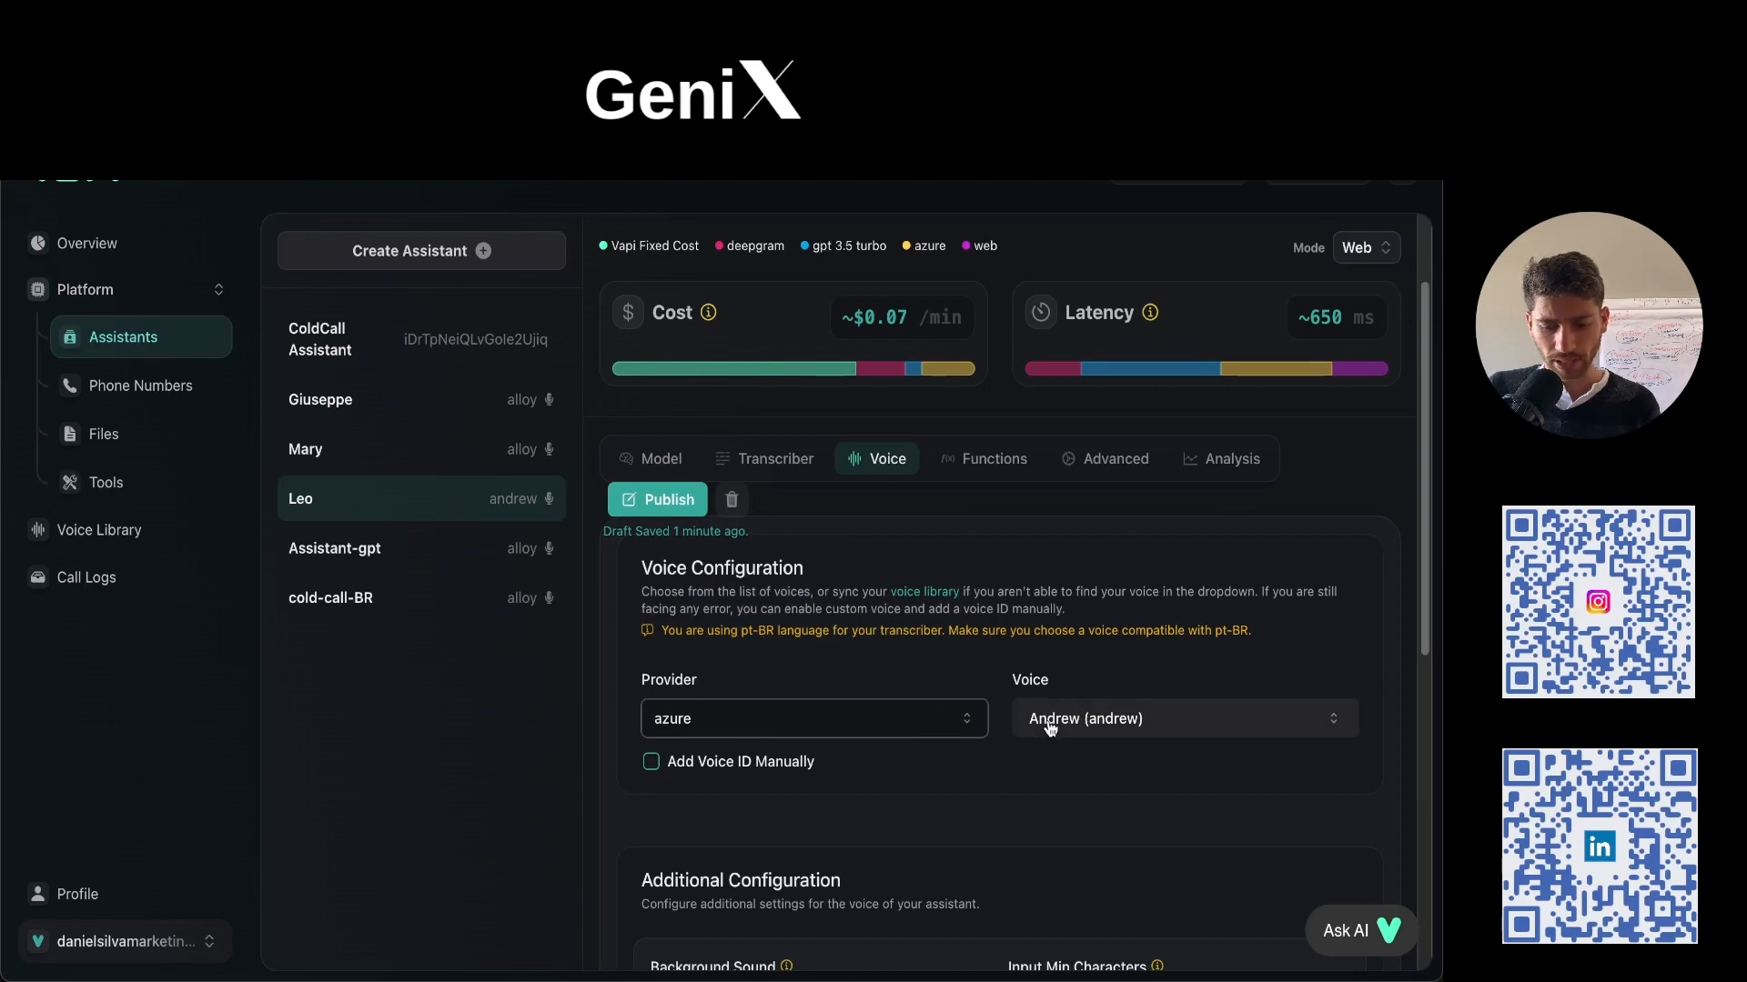
left_click(884, 717)
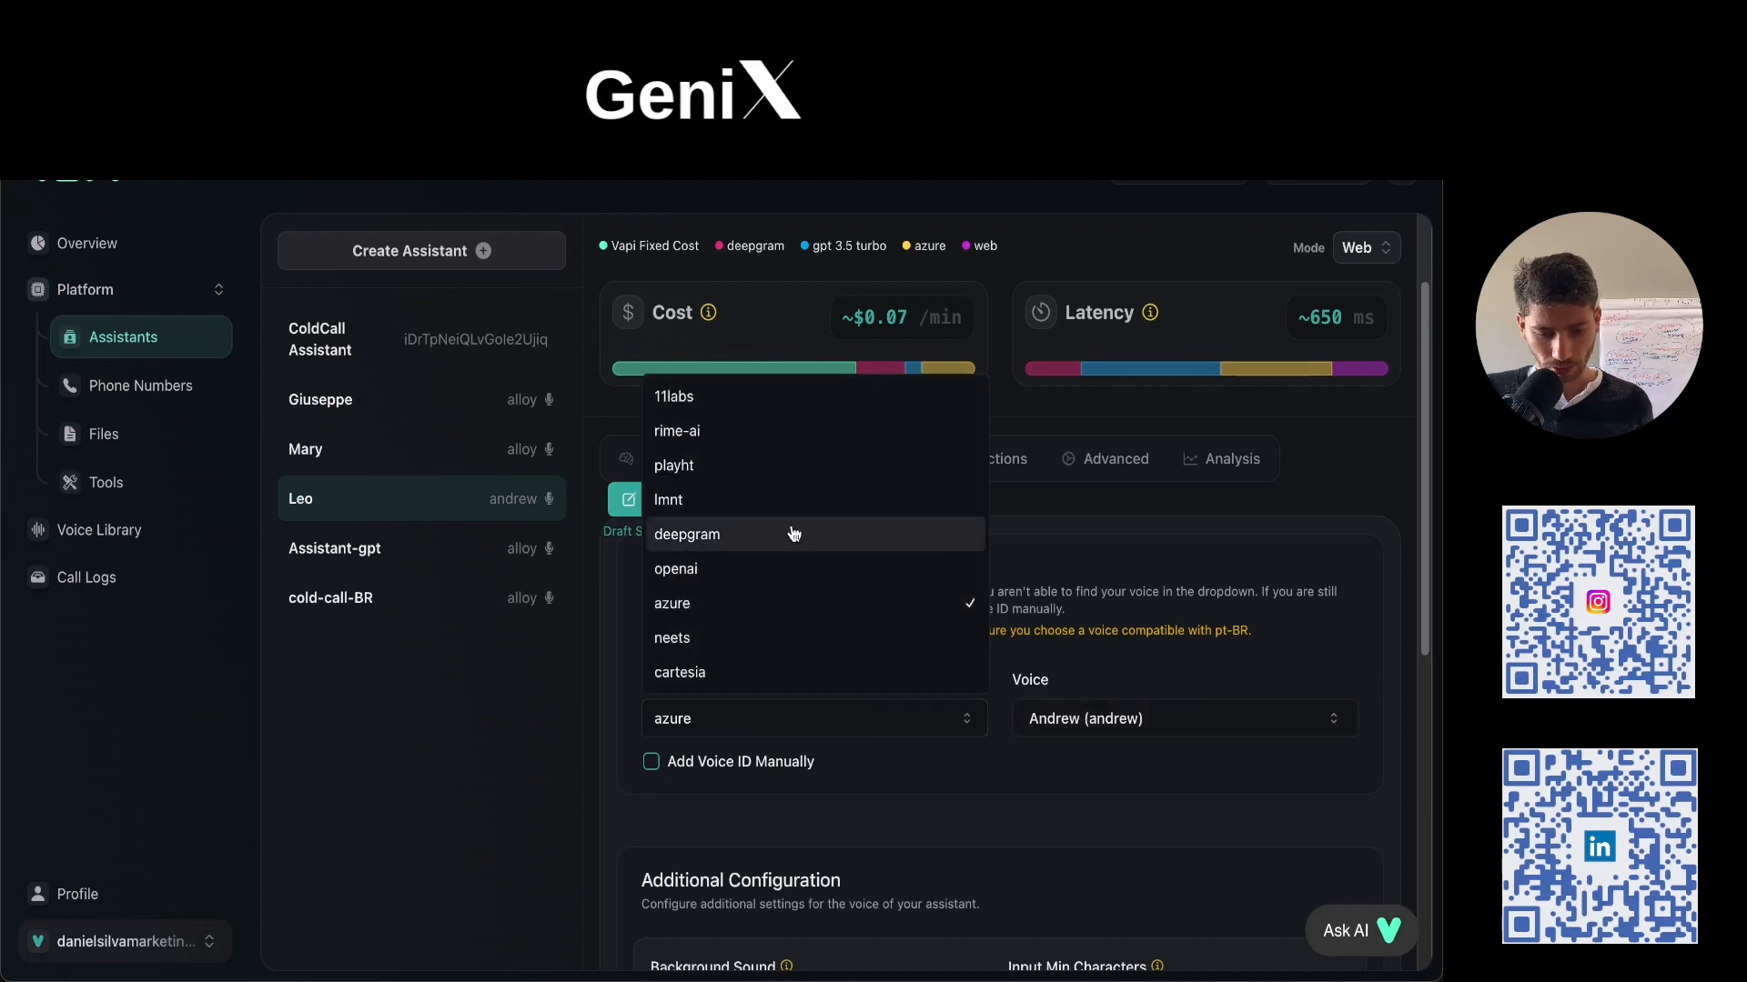
left_click(799, 396)
Browse the 11labs voices available for Leo without choosing one.
left_click(1074, 723)
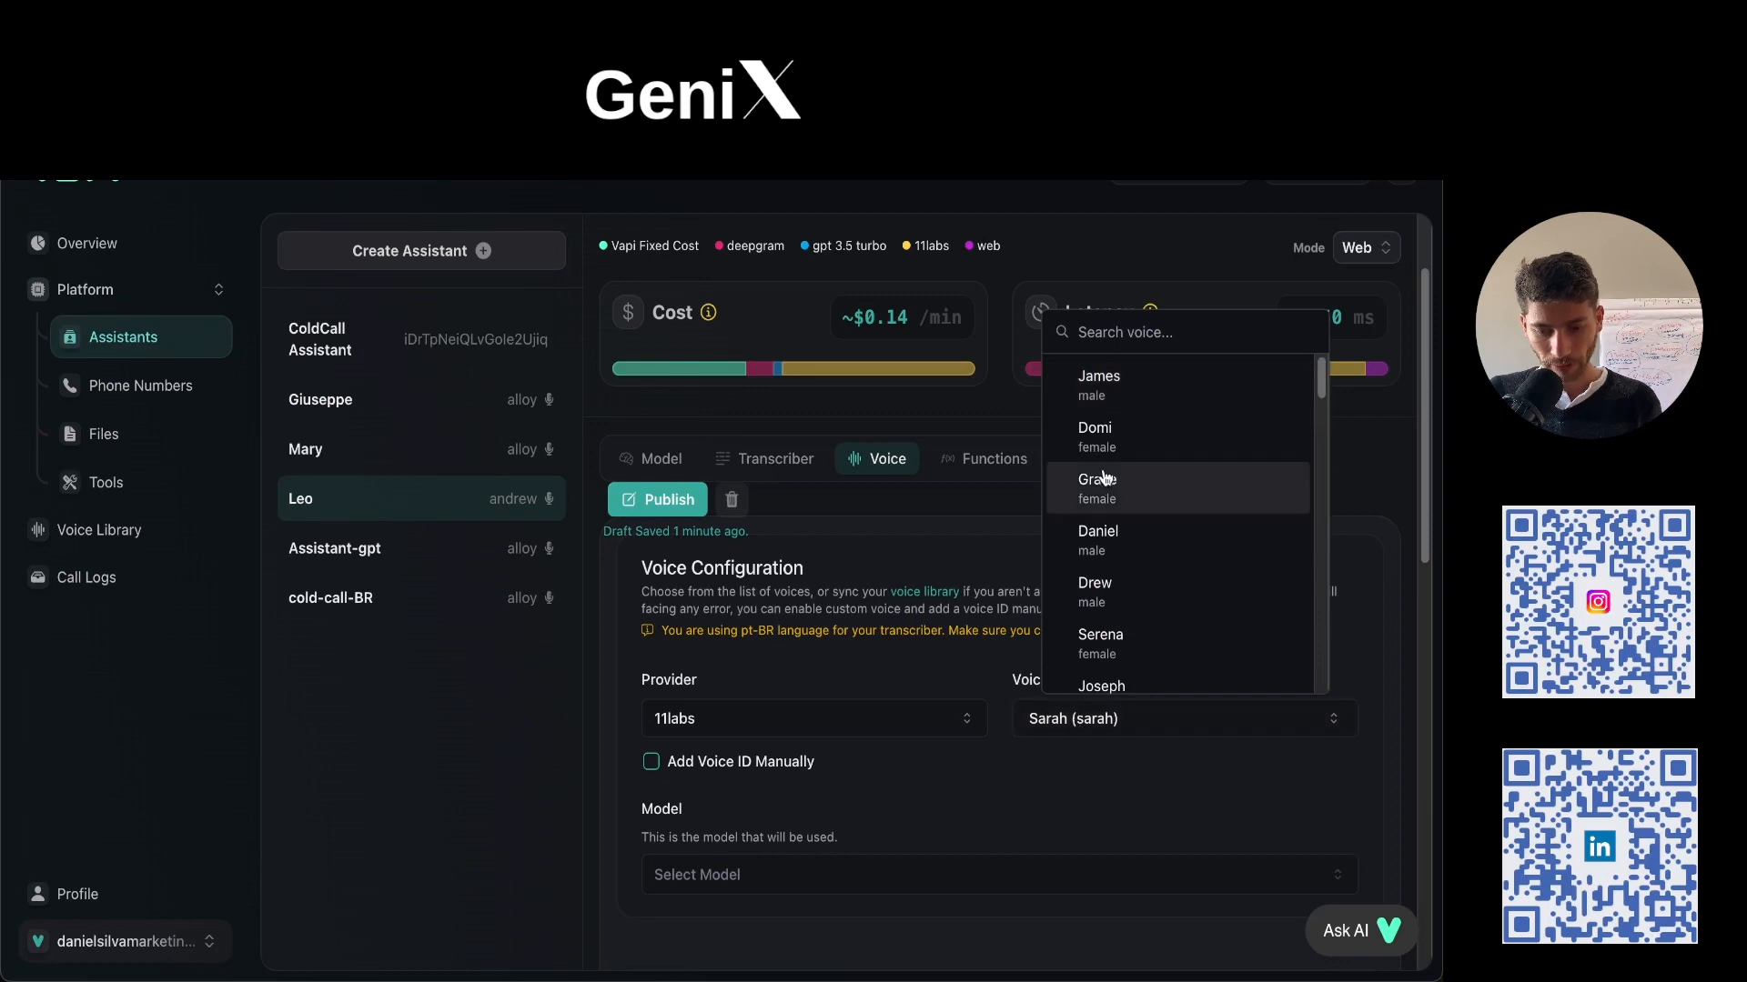
scroll(1126, 554, "down", 1)
scroll(1126, 557, "down", 3)
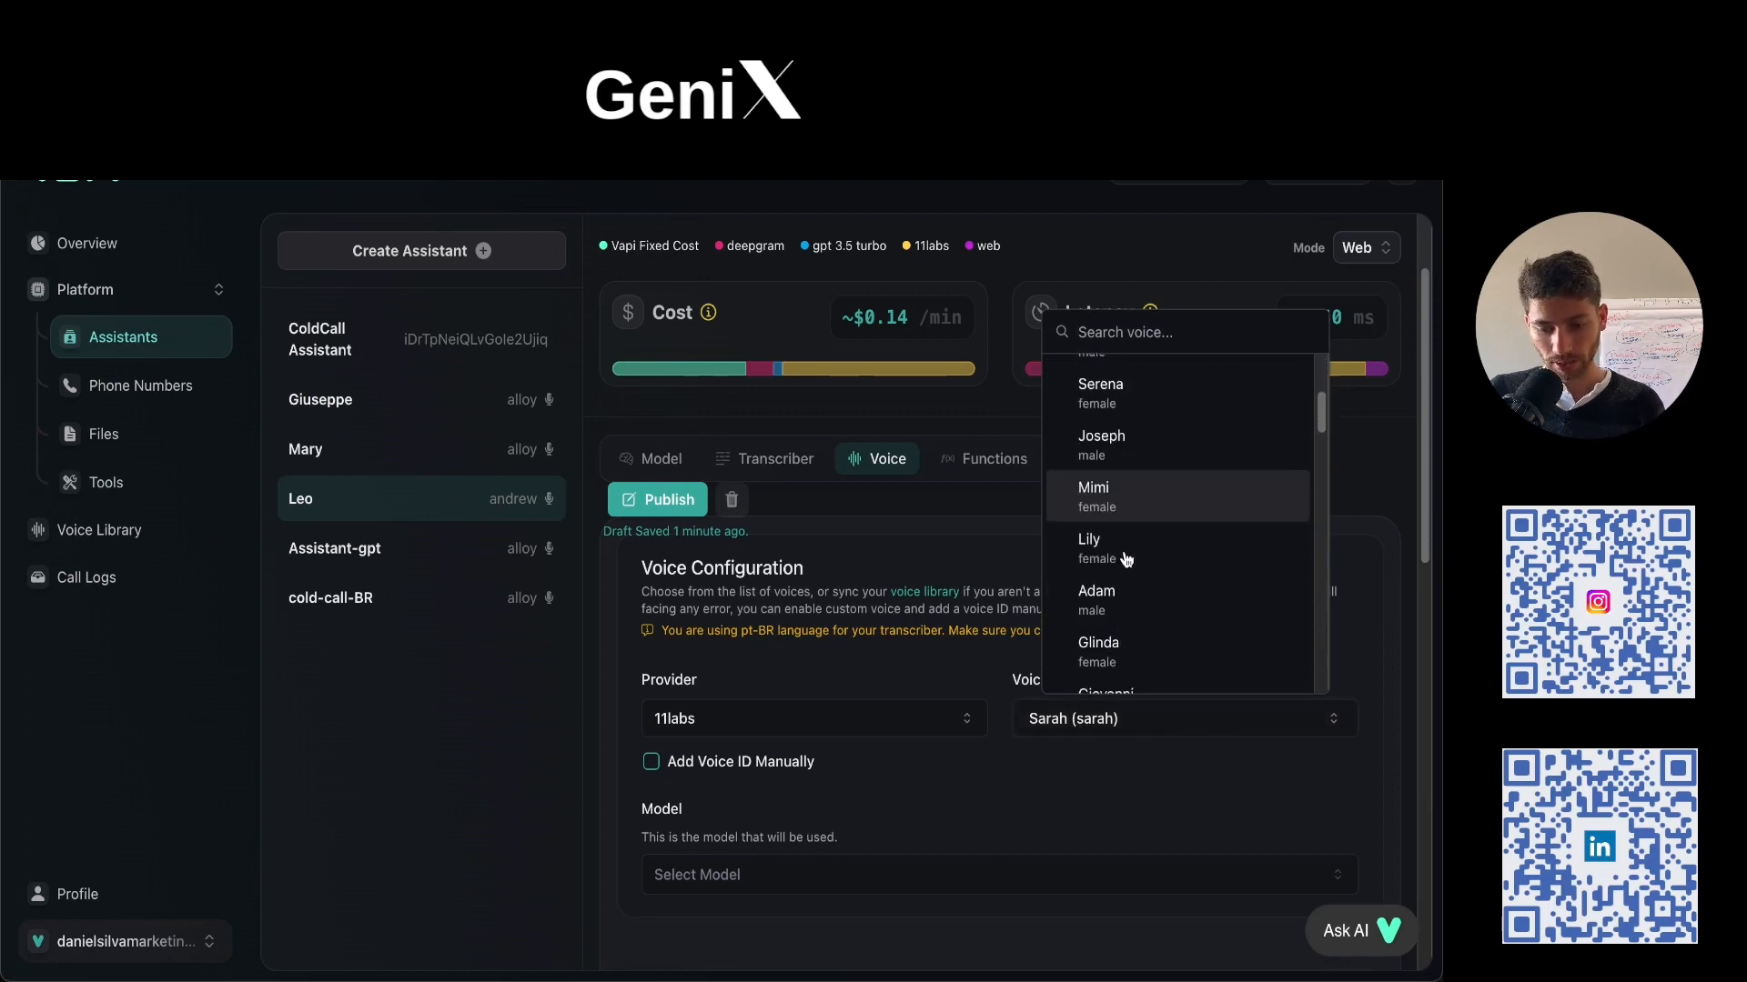
scroll(1126, 557, "up", 3)
left_click(993, 778)
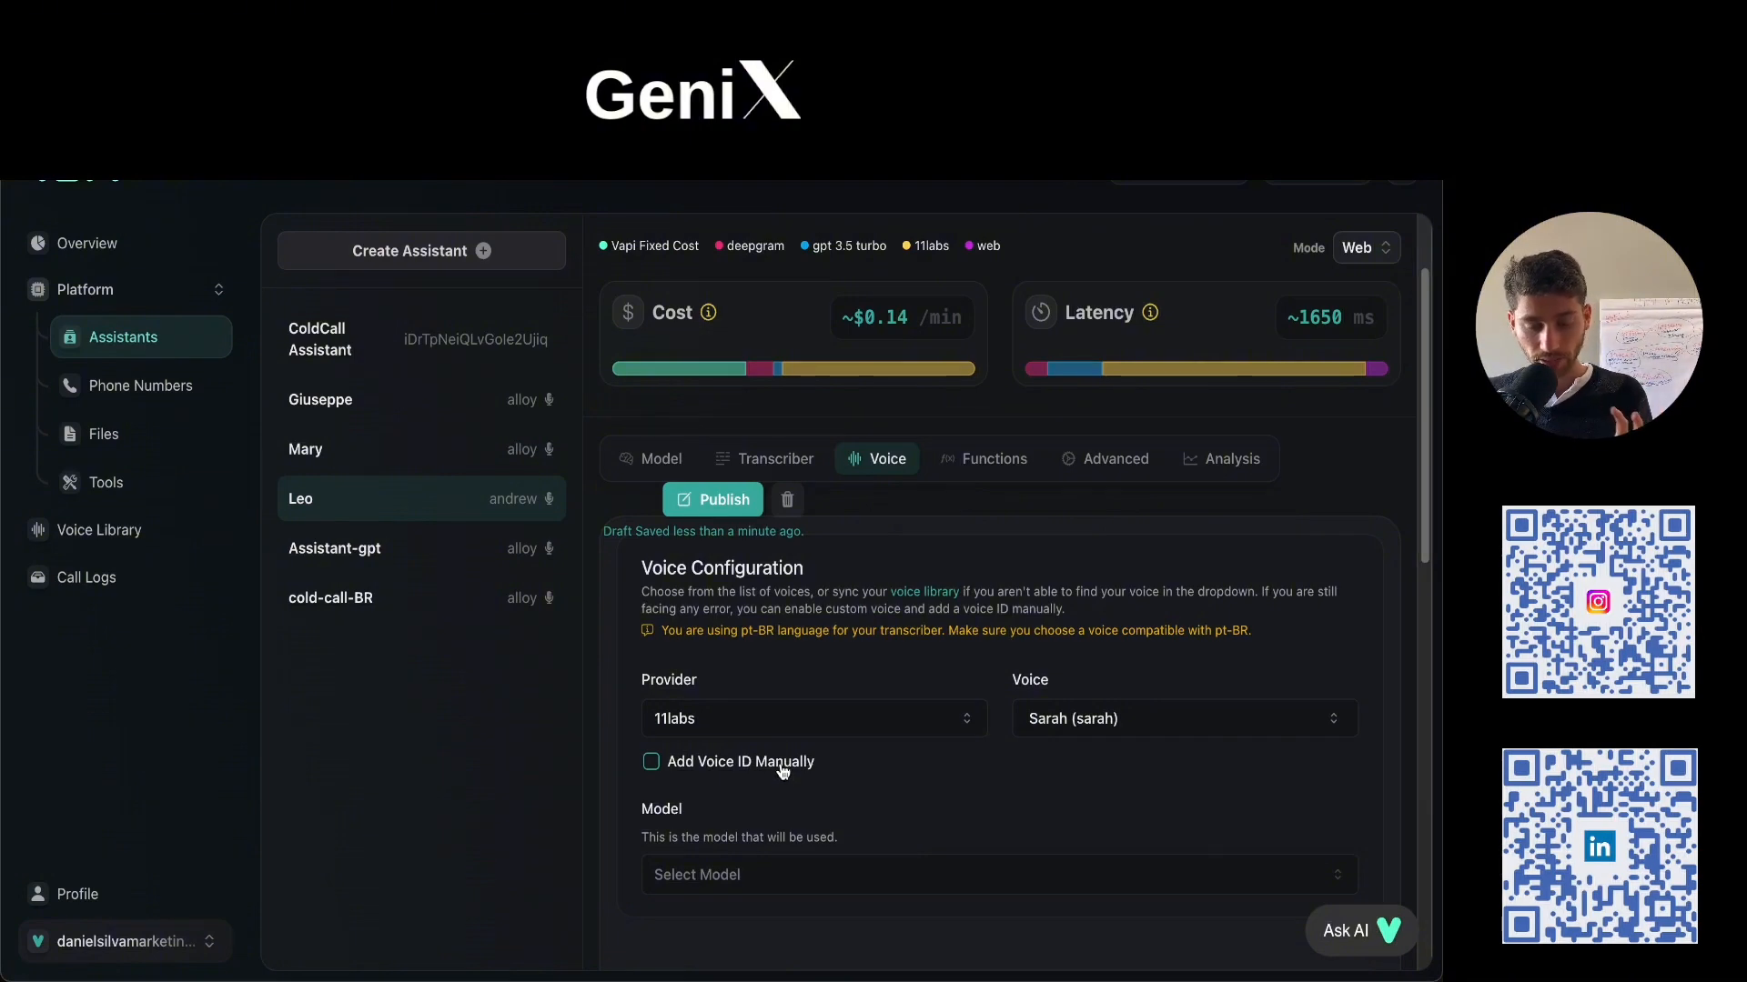
Try the manual voice ID option for Leo's 11labs voice without entering an ID, and turn it off again.
left_click(783, 771)
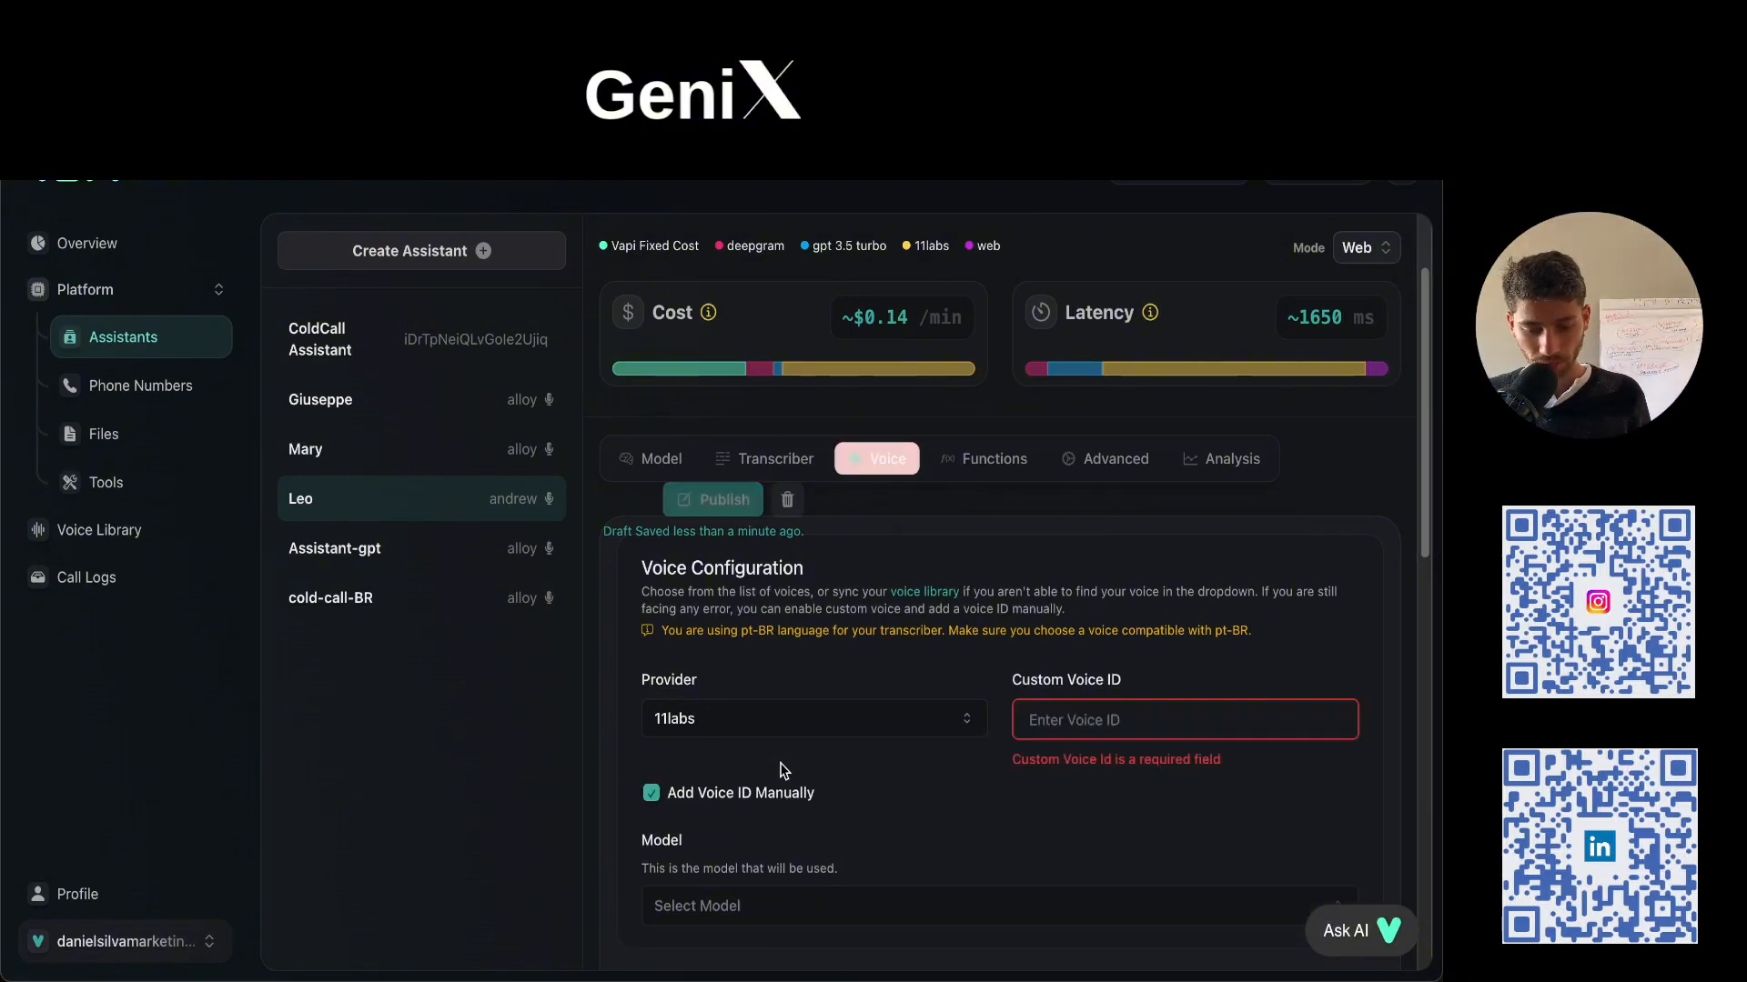
left_click(1073, 728)
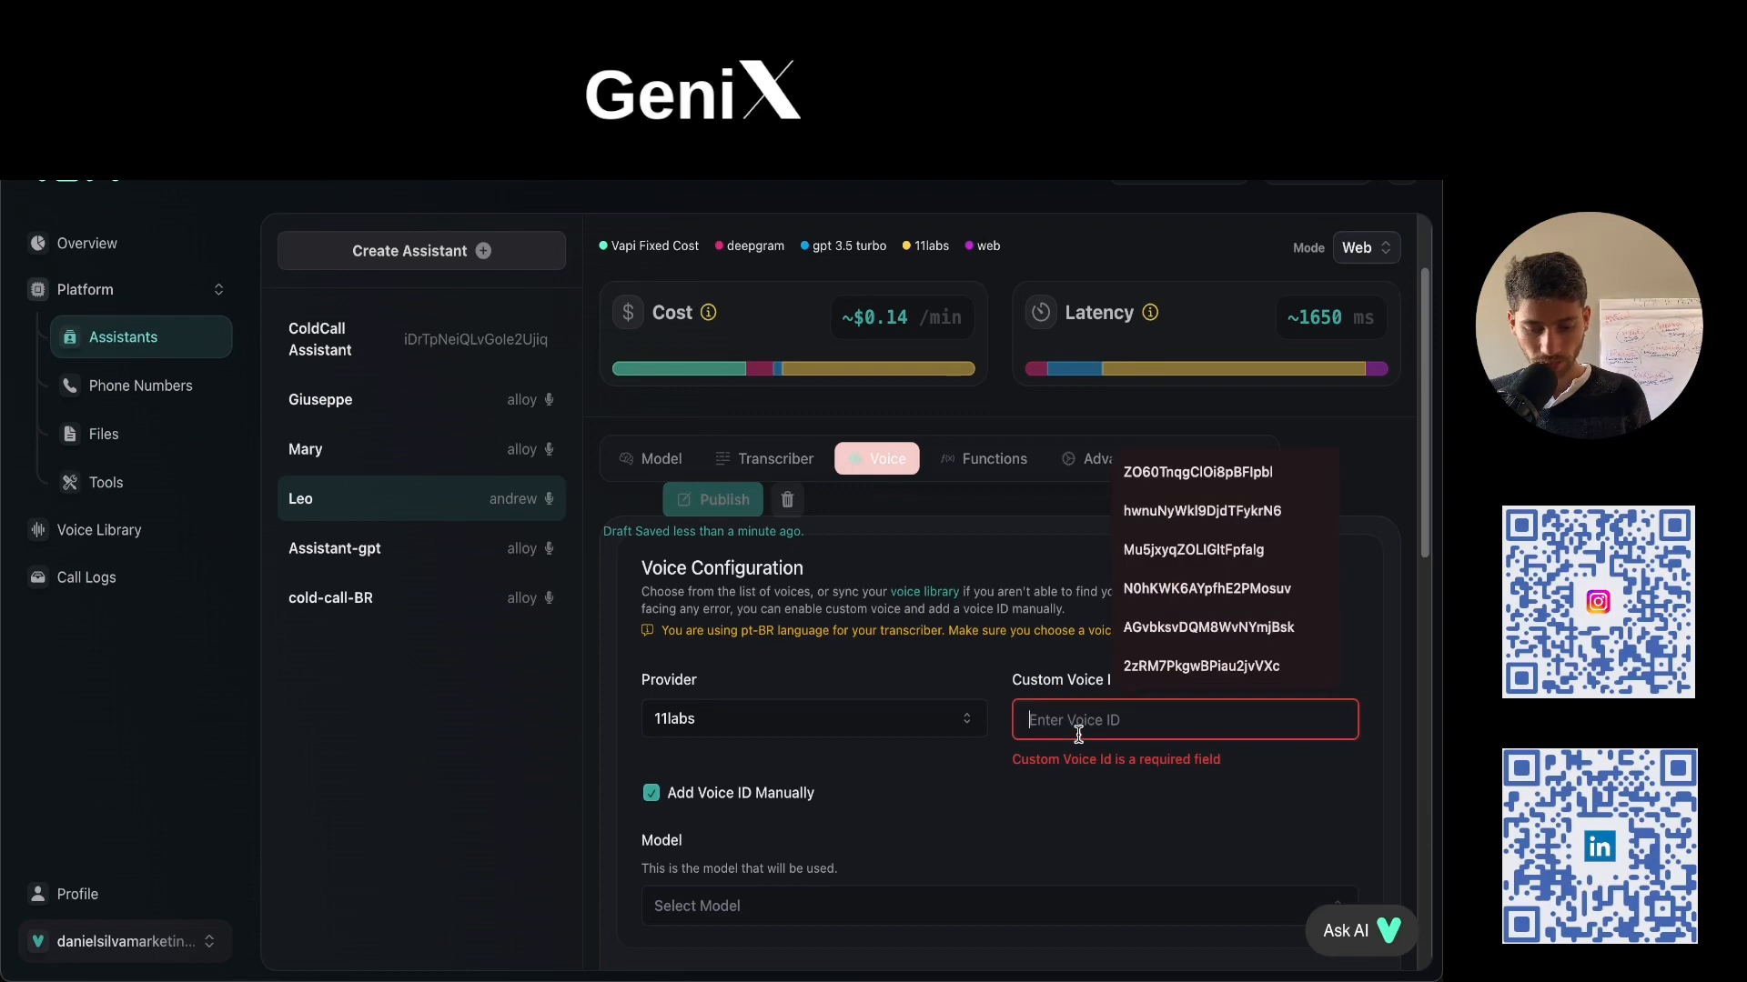
left_click(707, 800)
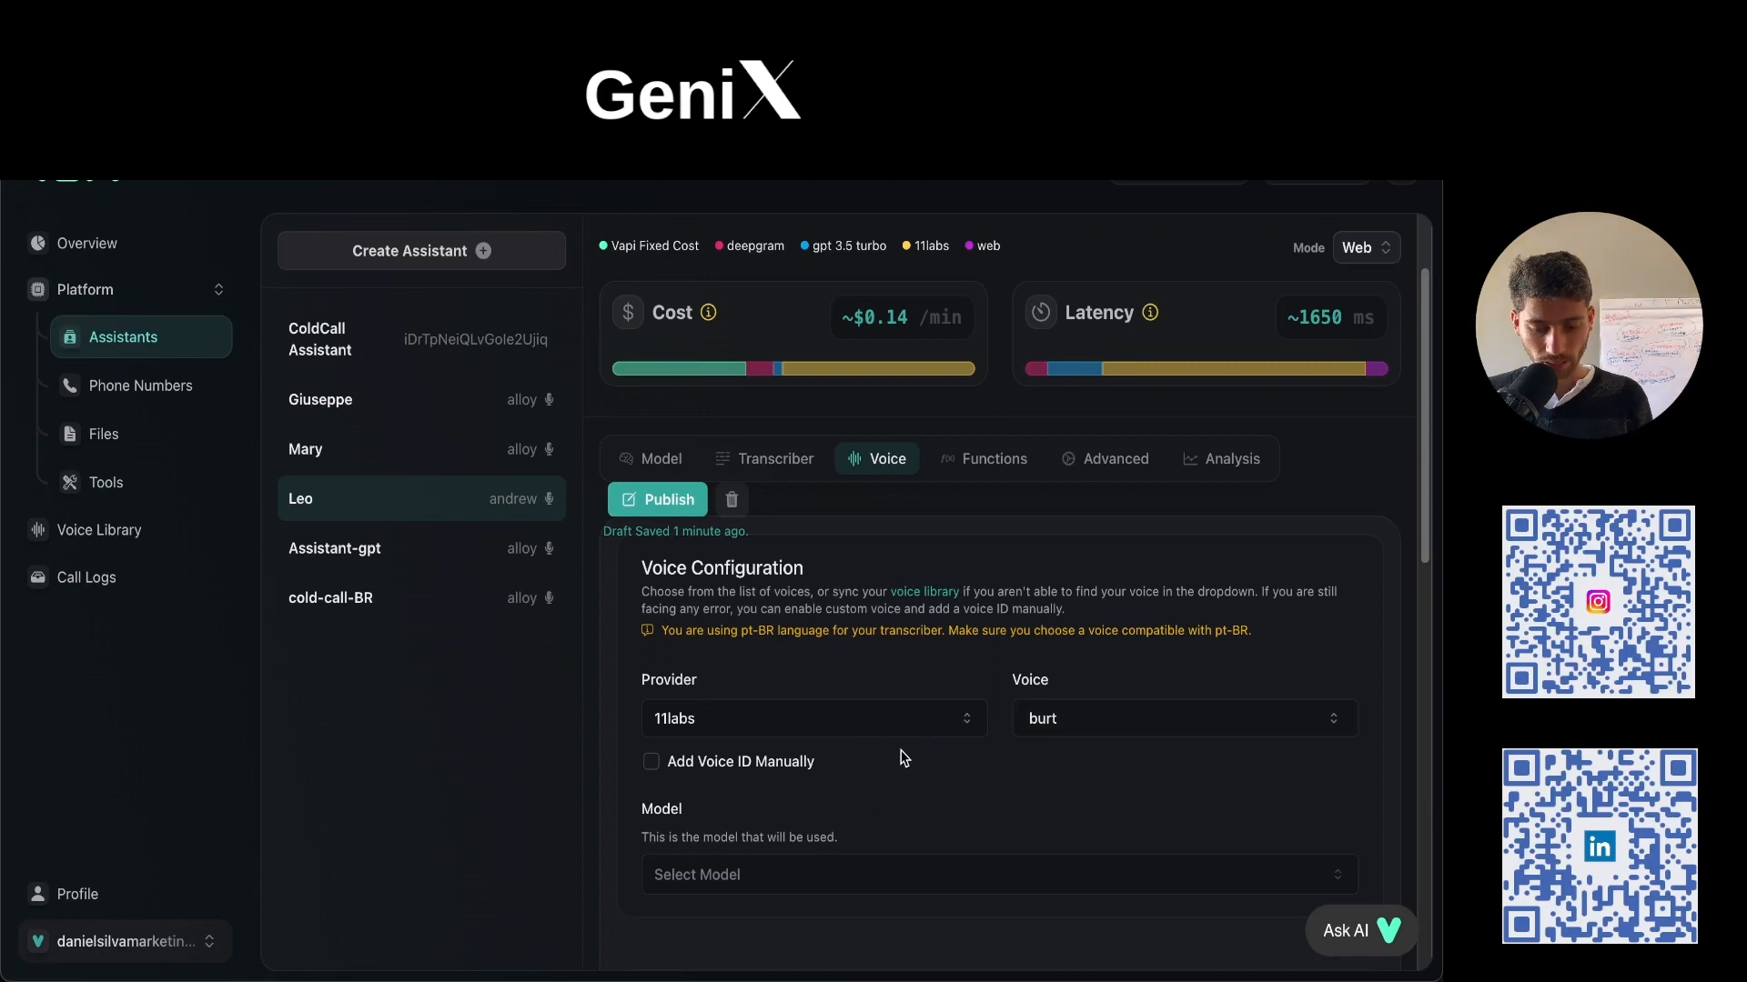
scroll(897, 756, "down", 1)
scroll(886, 778, "up", 1)
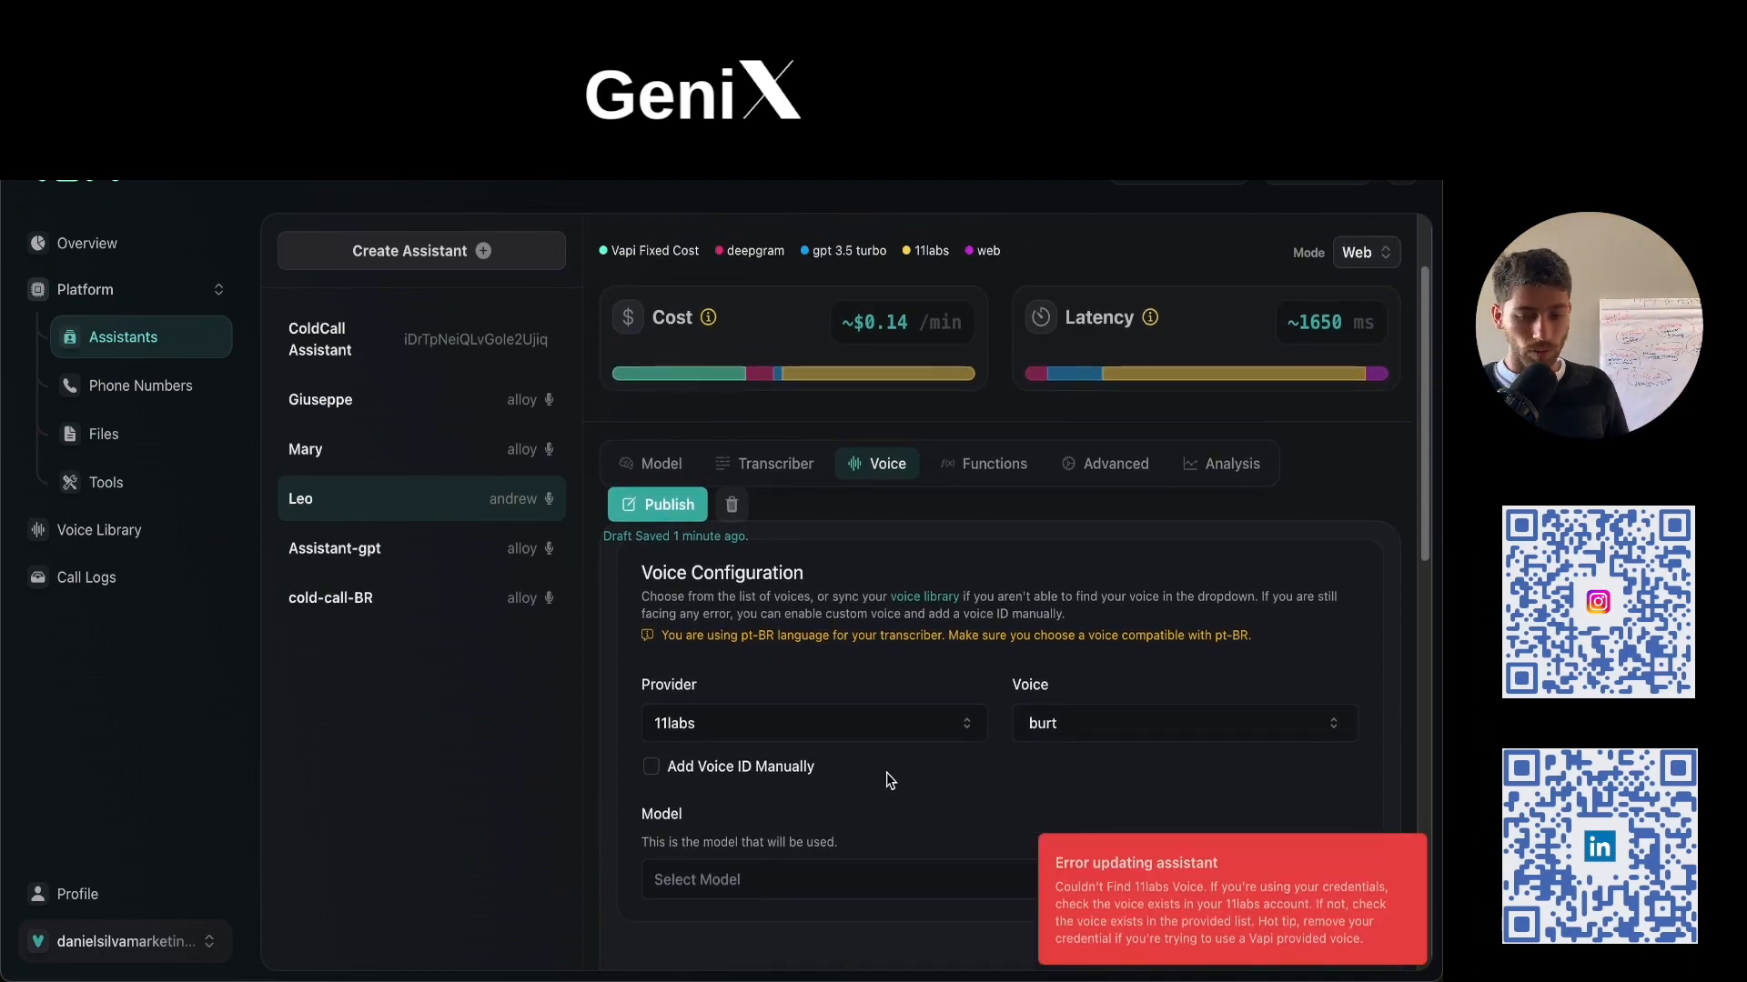
Choose James as Leo's 11labs voice and Eleven Multilingual V2 as the voice model.
left_click(1044, 735)
left_click(1098, 392)
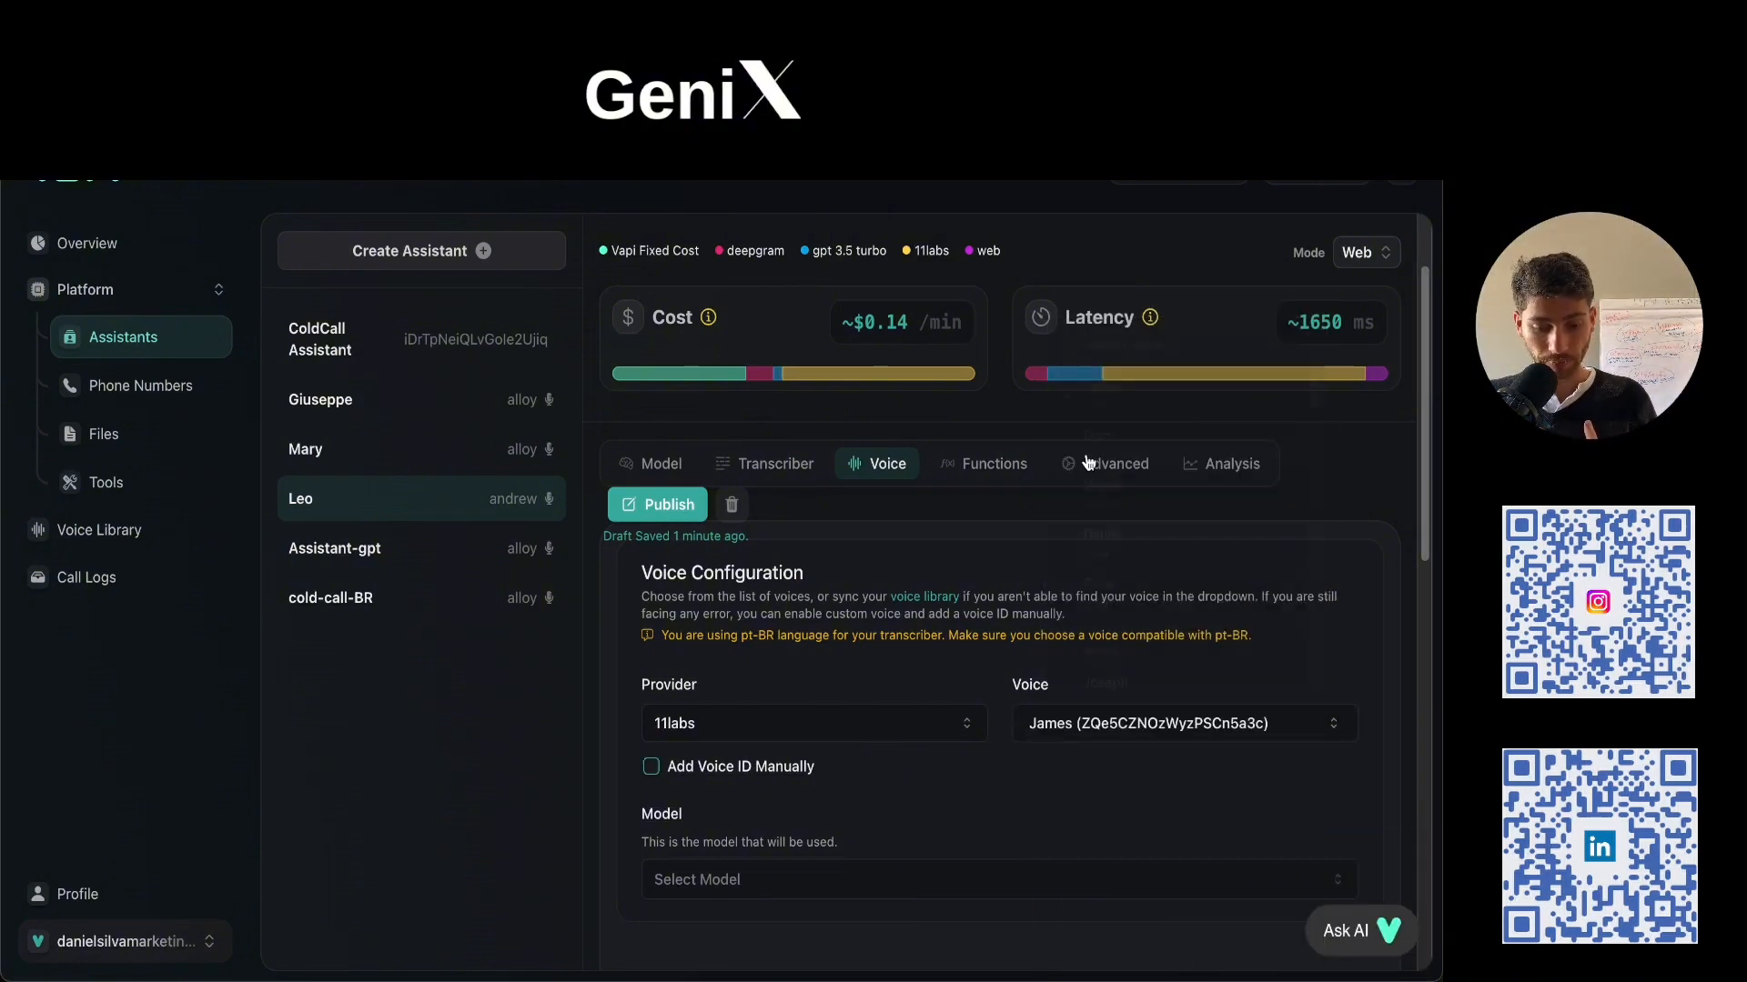
scroll(978, 696, "down", 1)
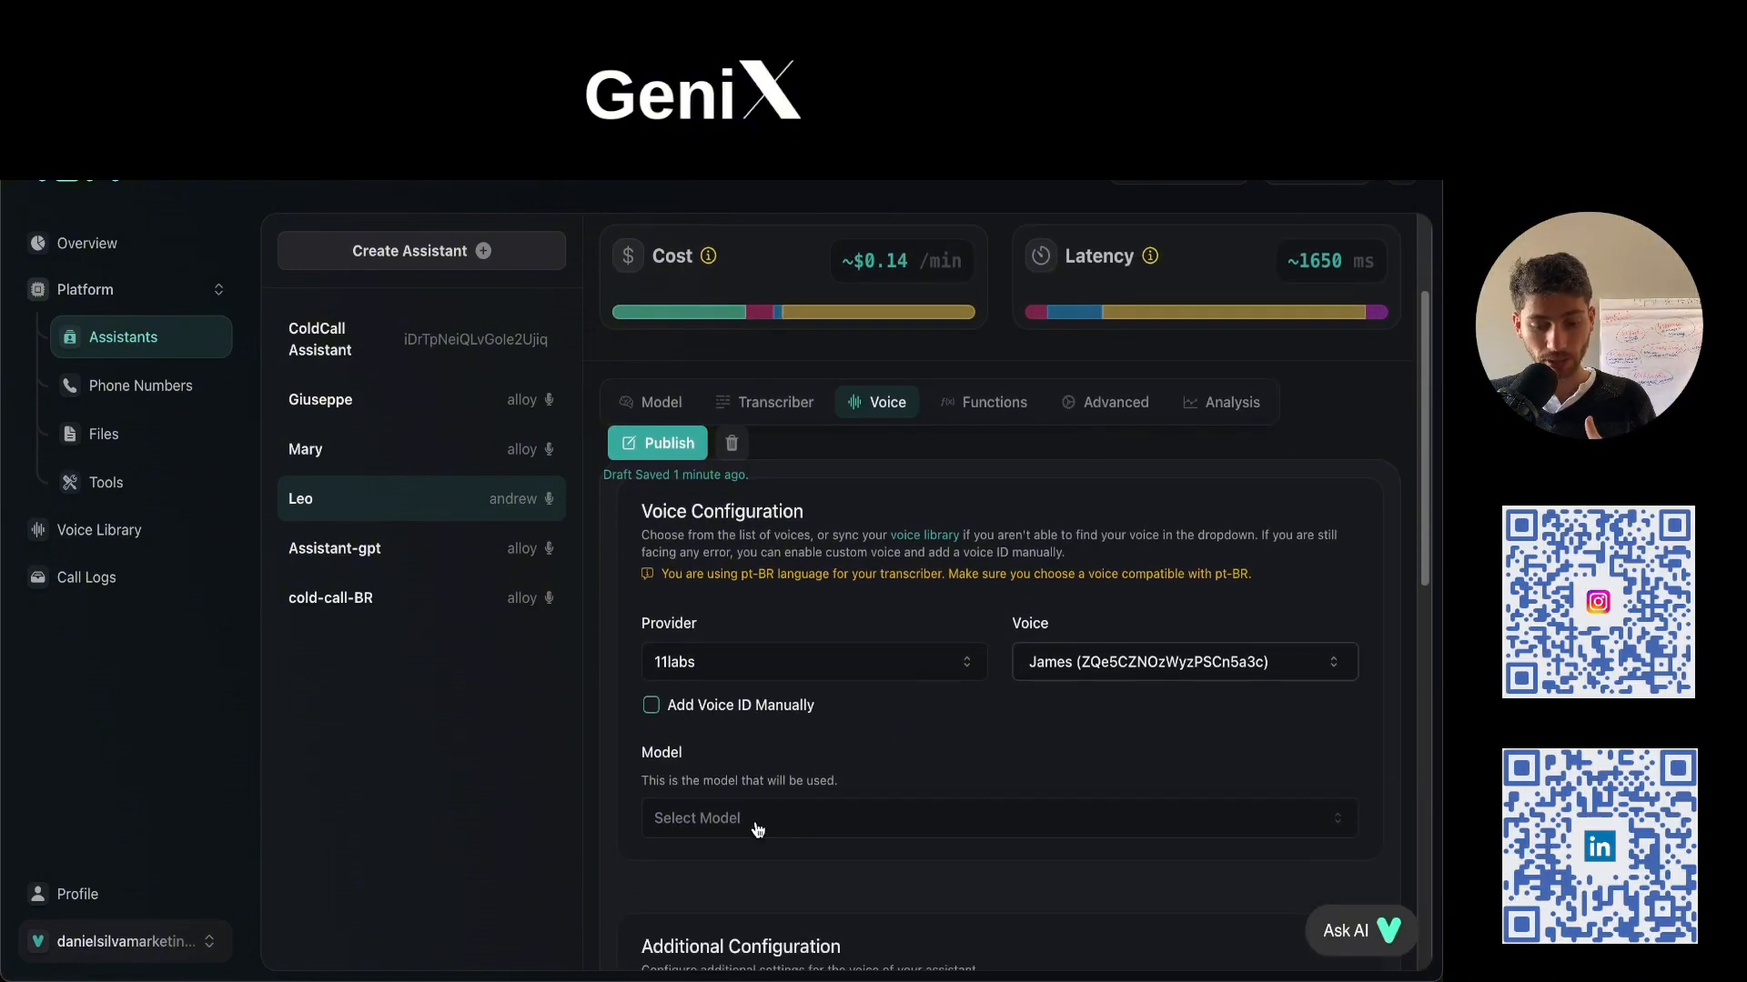
left_click(684, 820)
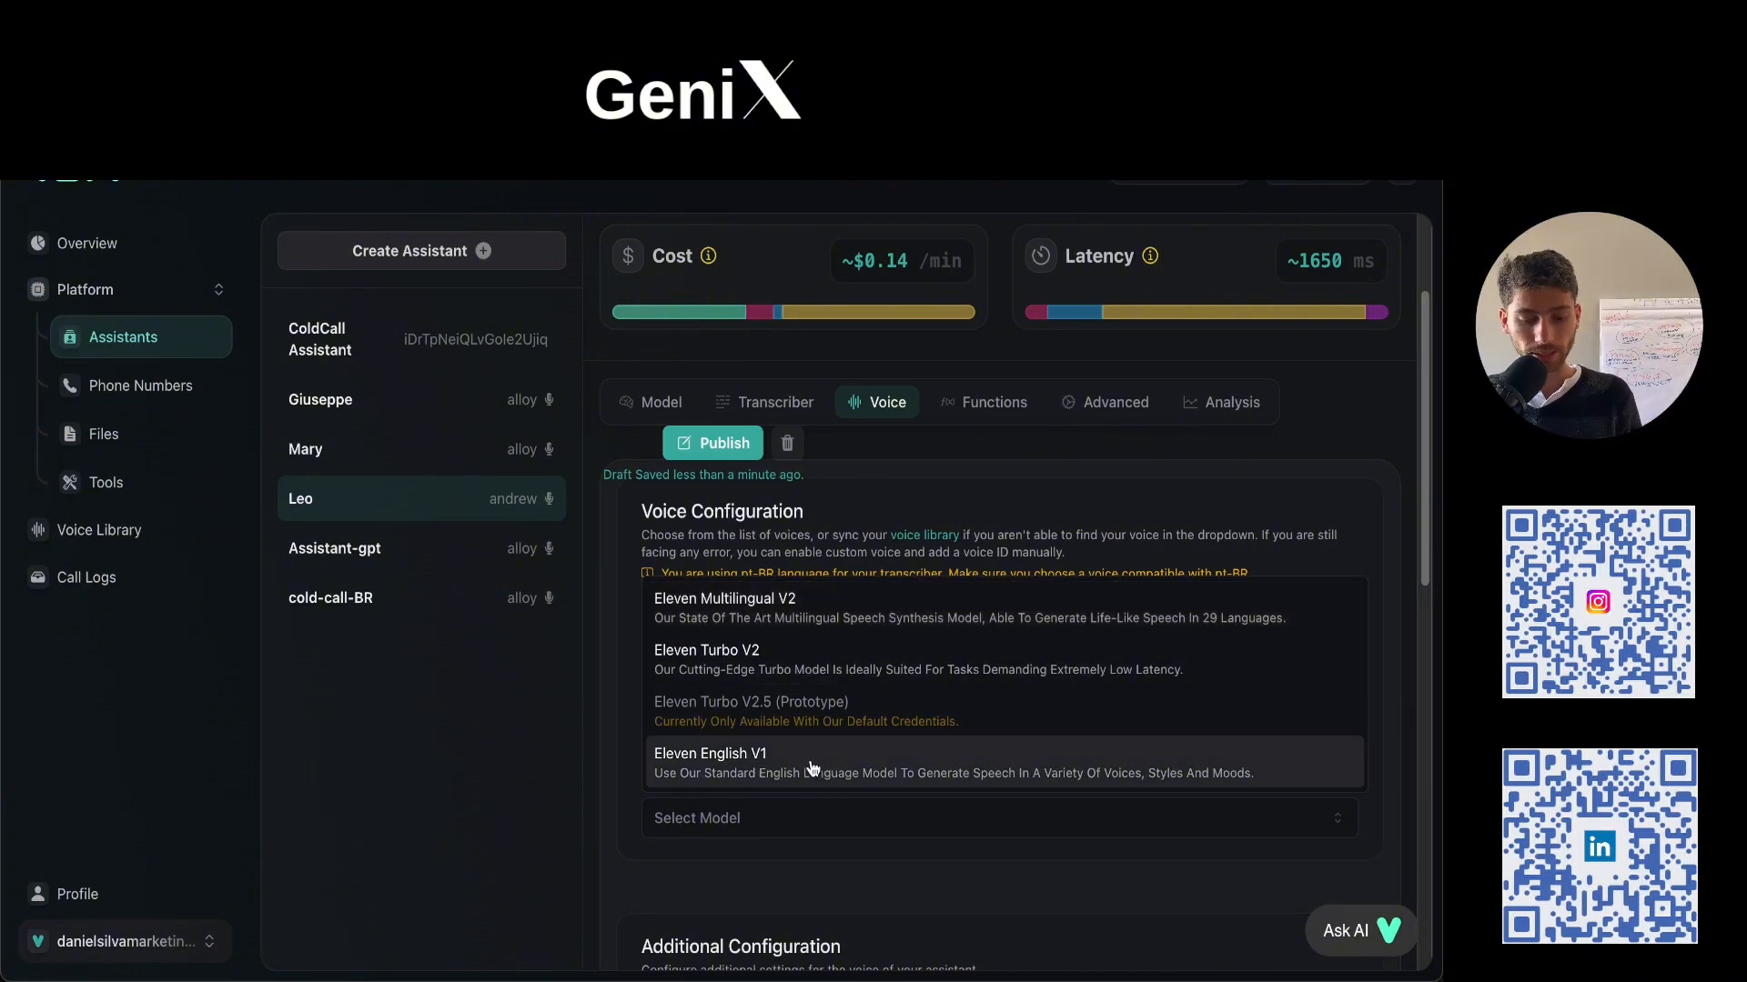
left_click(774, 617)
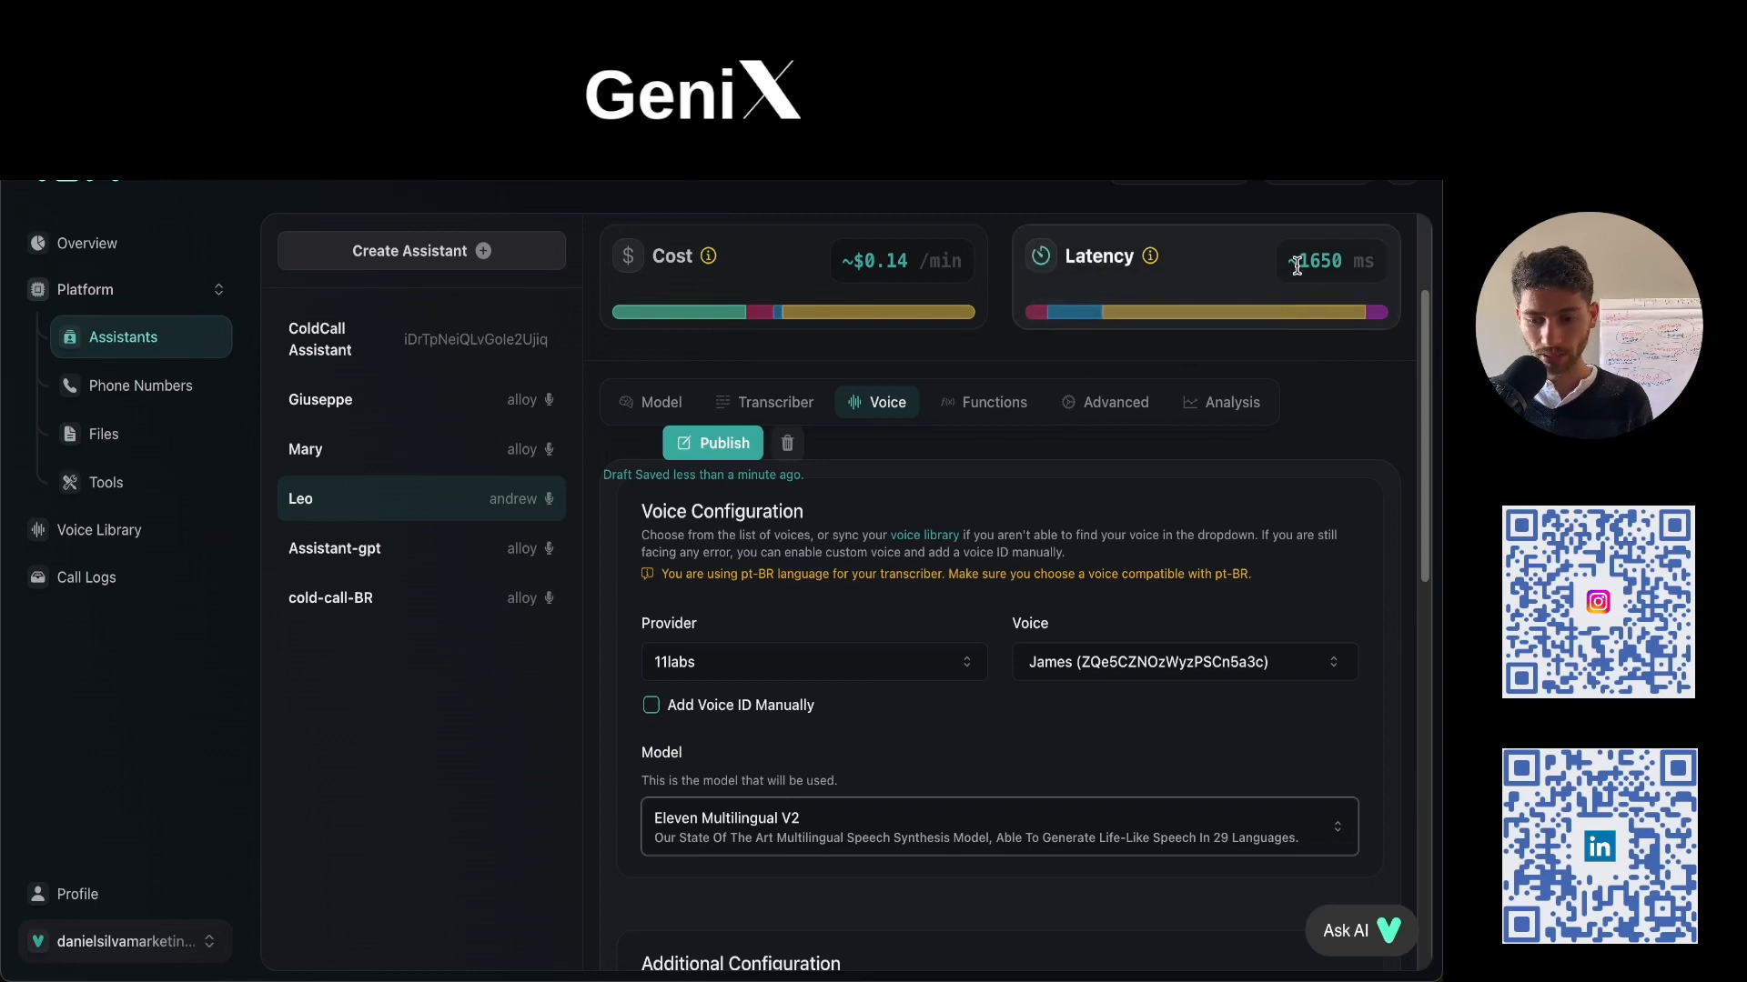
Inspect the voice model's share of the latency and set Leo's mode to Twilio.
mouse_move(1283, 332)
scroll(1282, 341, "up", 1)
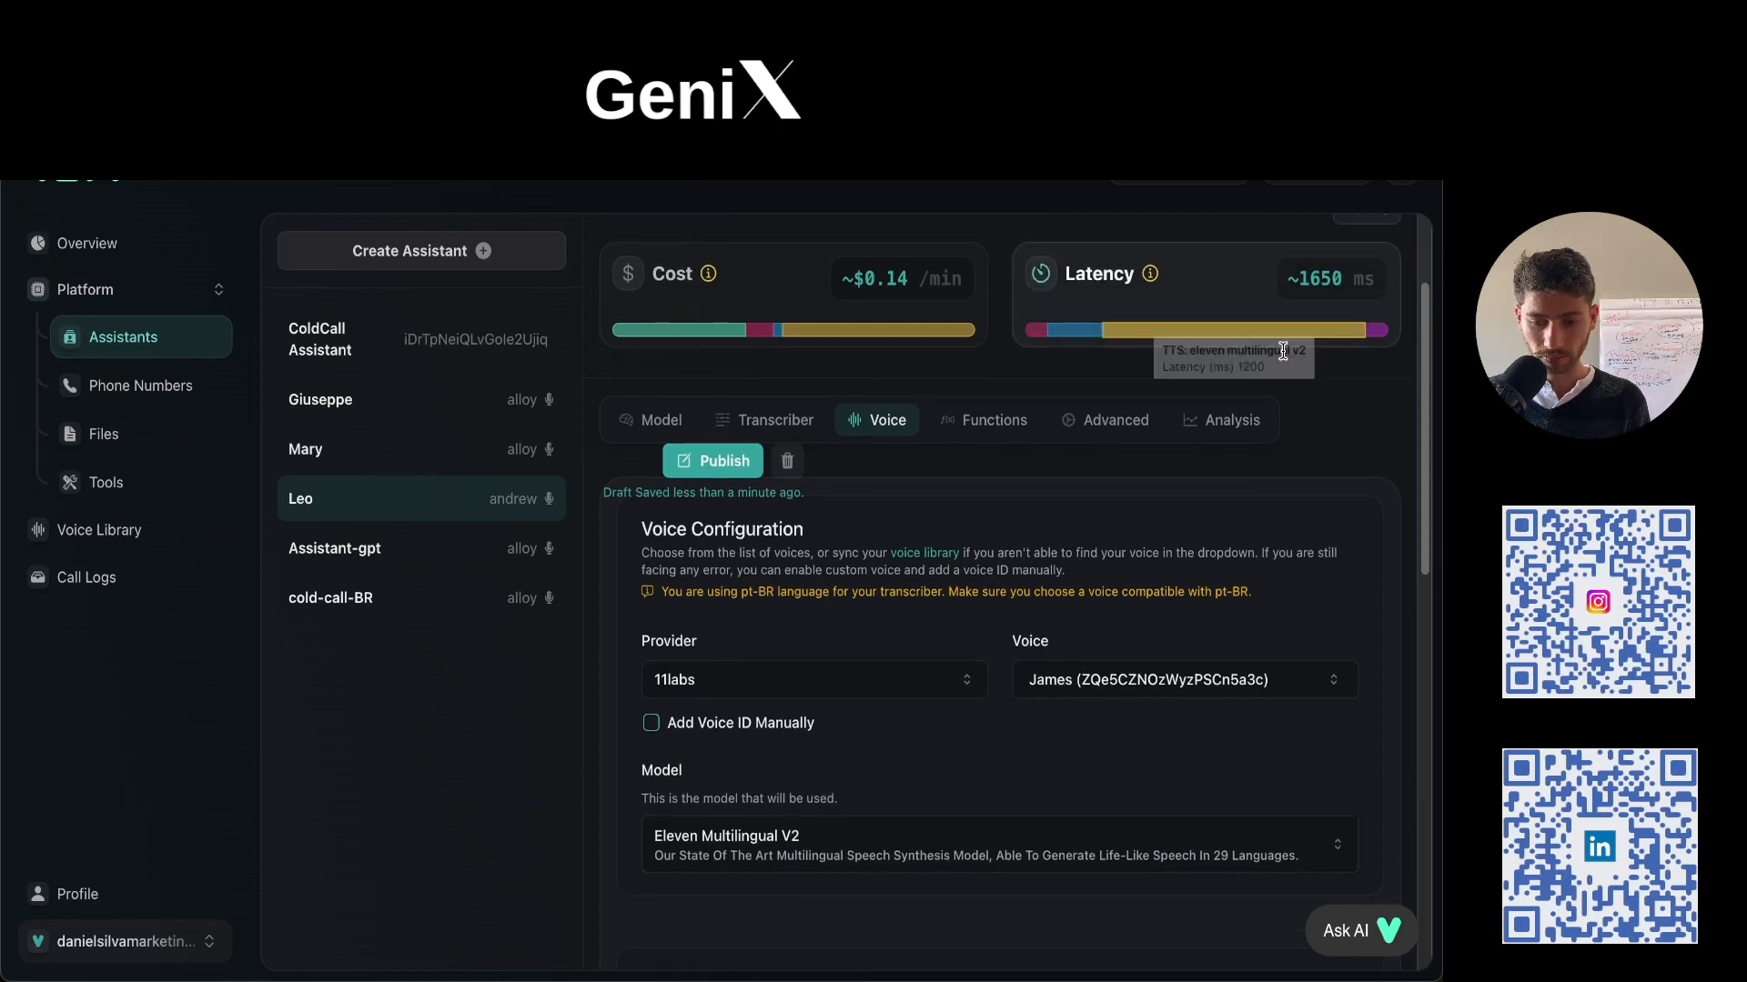
scroll(1283, 352, "up", 3)
left_click(1346, 378)
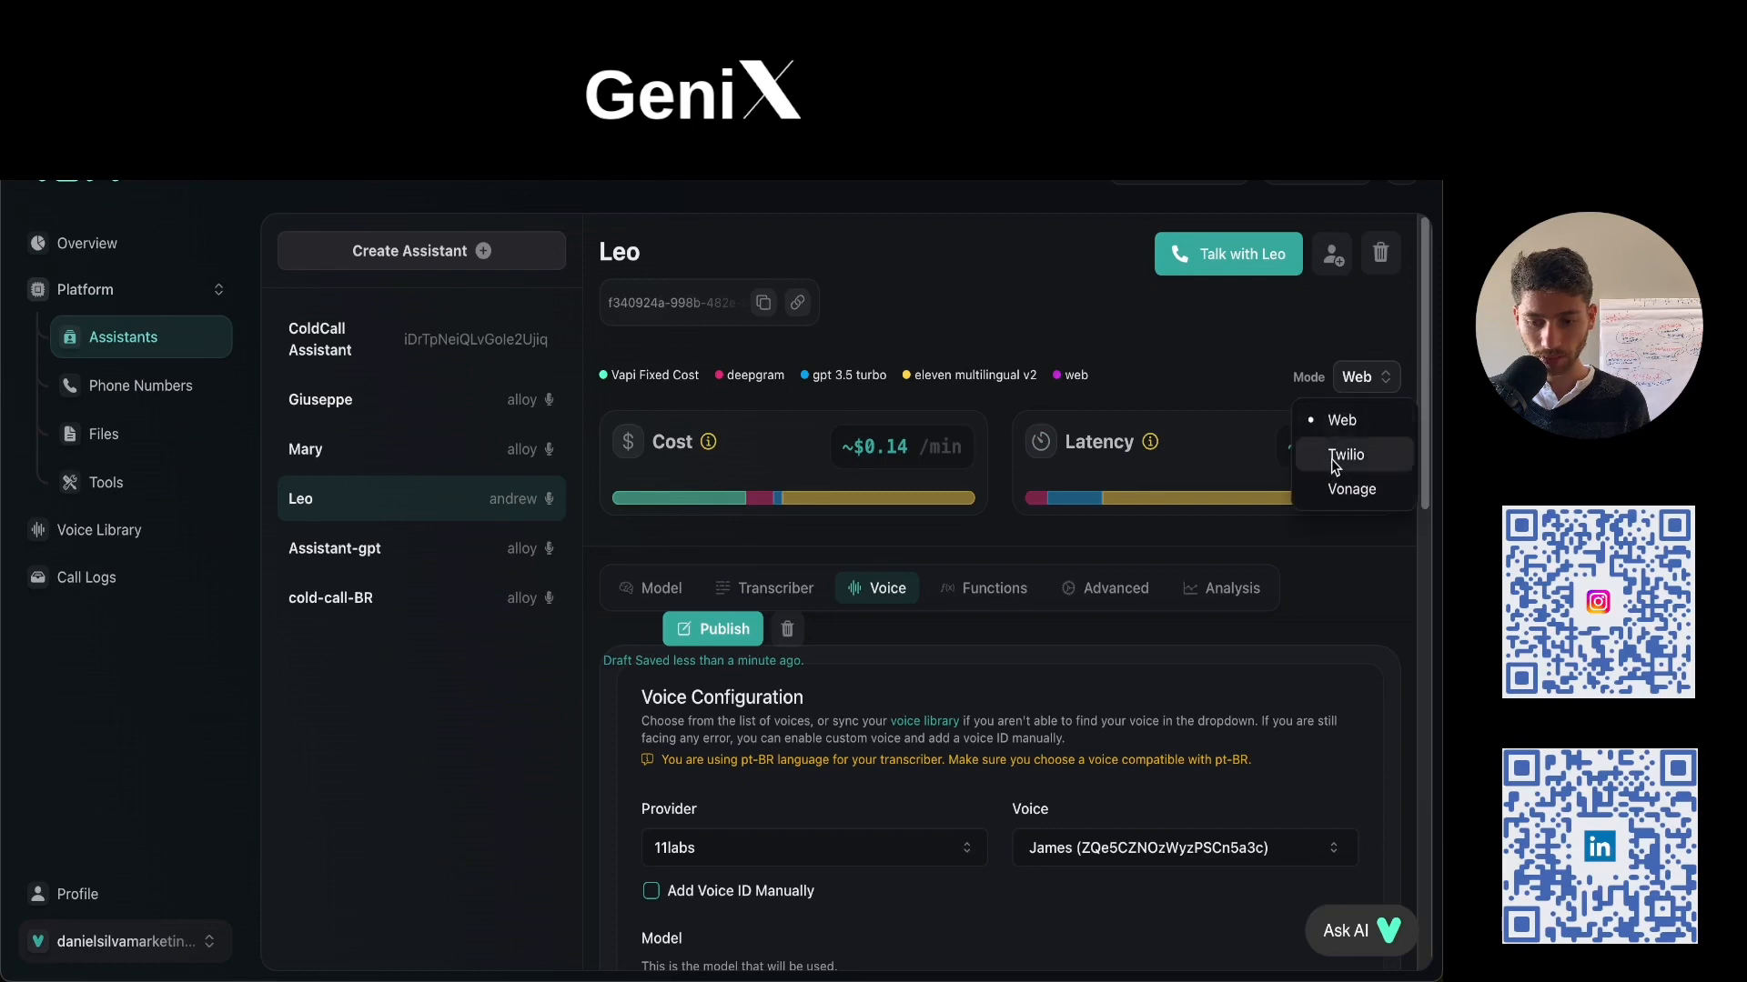
left_click(1336, 457)
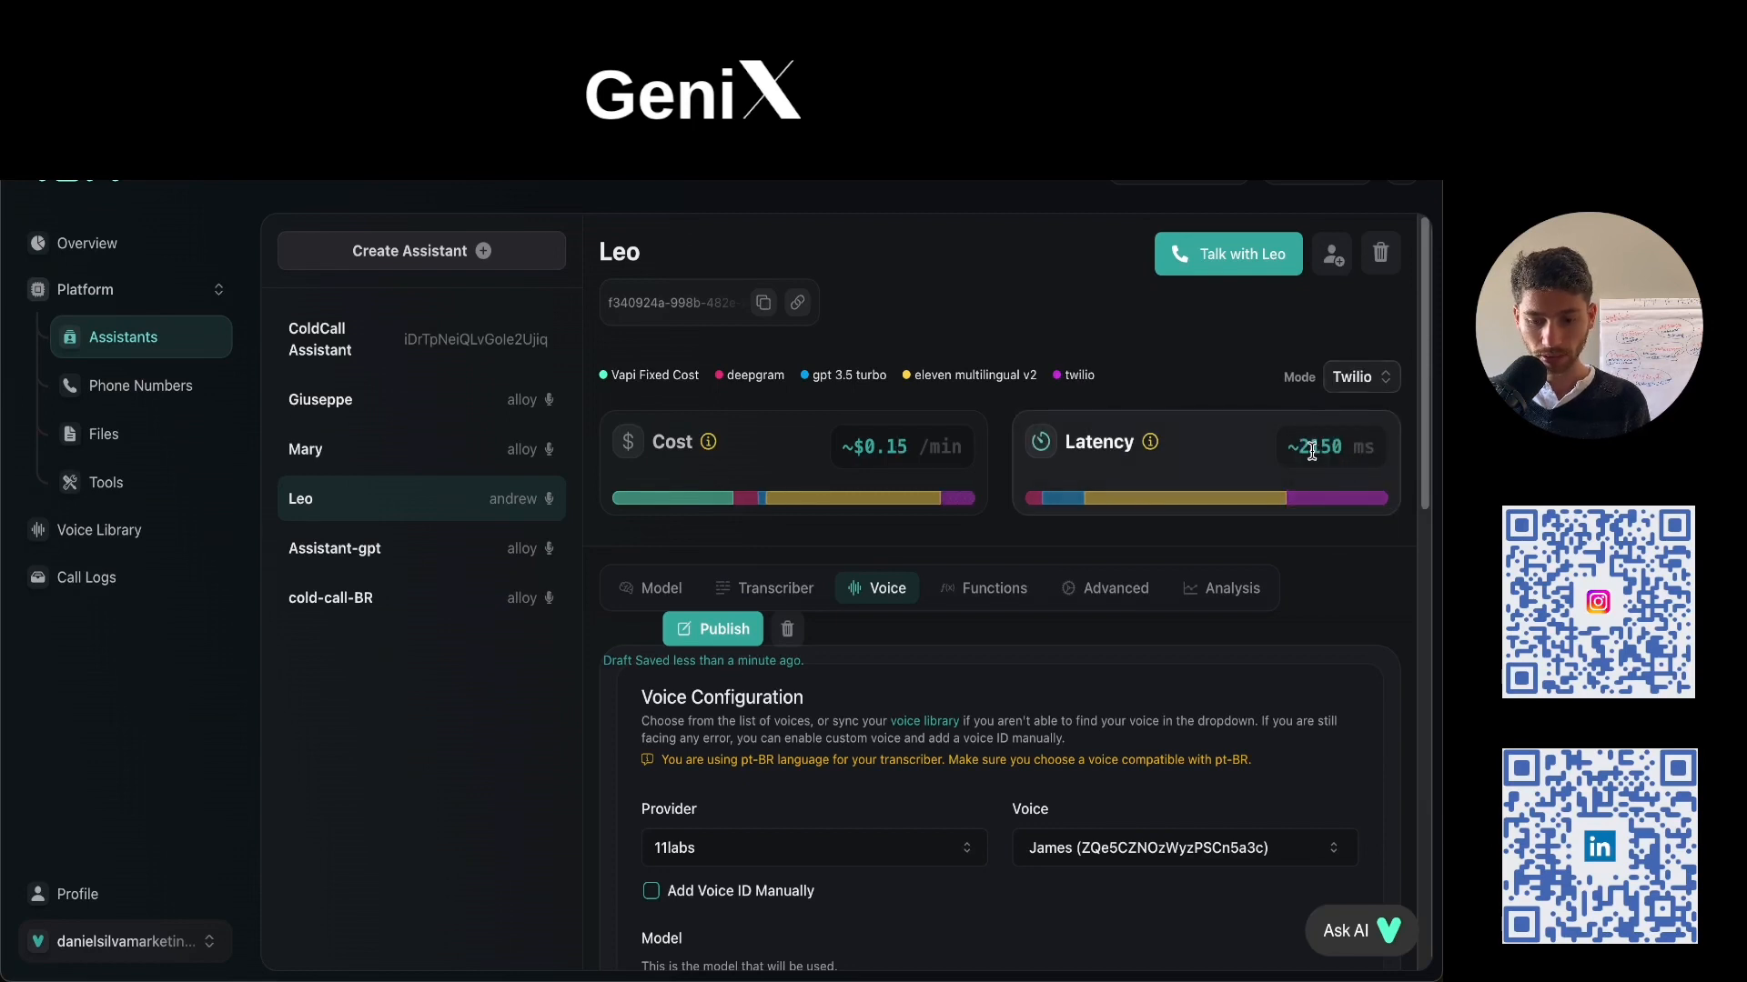
Inspect Leo's total latency and the voice model's share of it, and publish Leo's draft.
left_click_drag(1311, 452, 1334, 447)
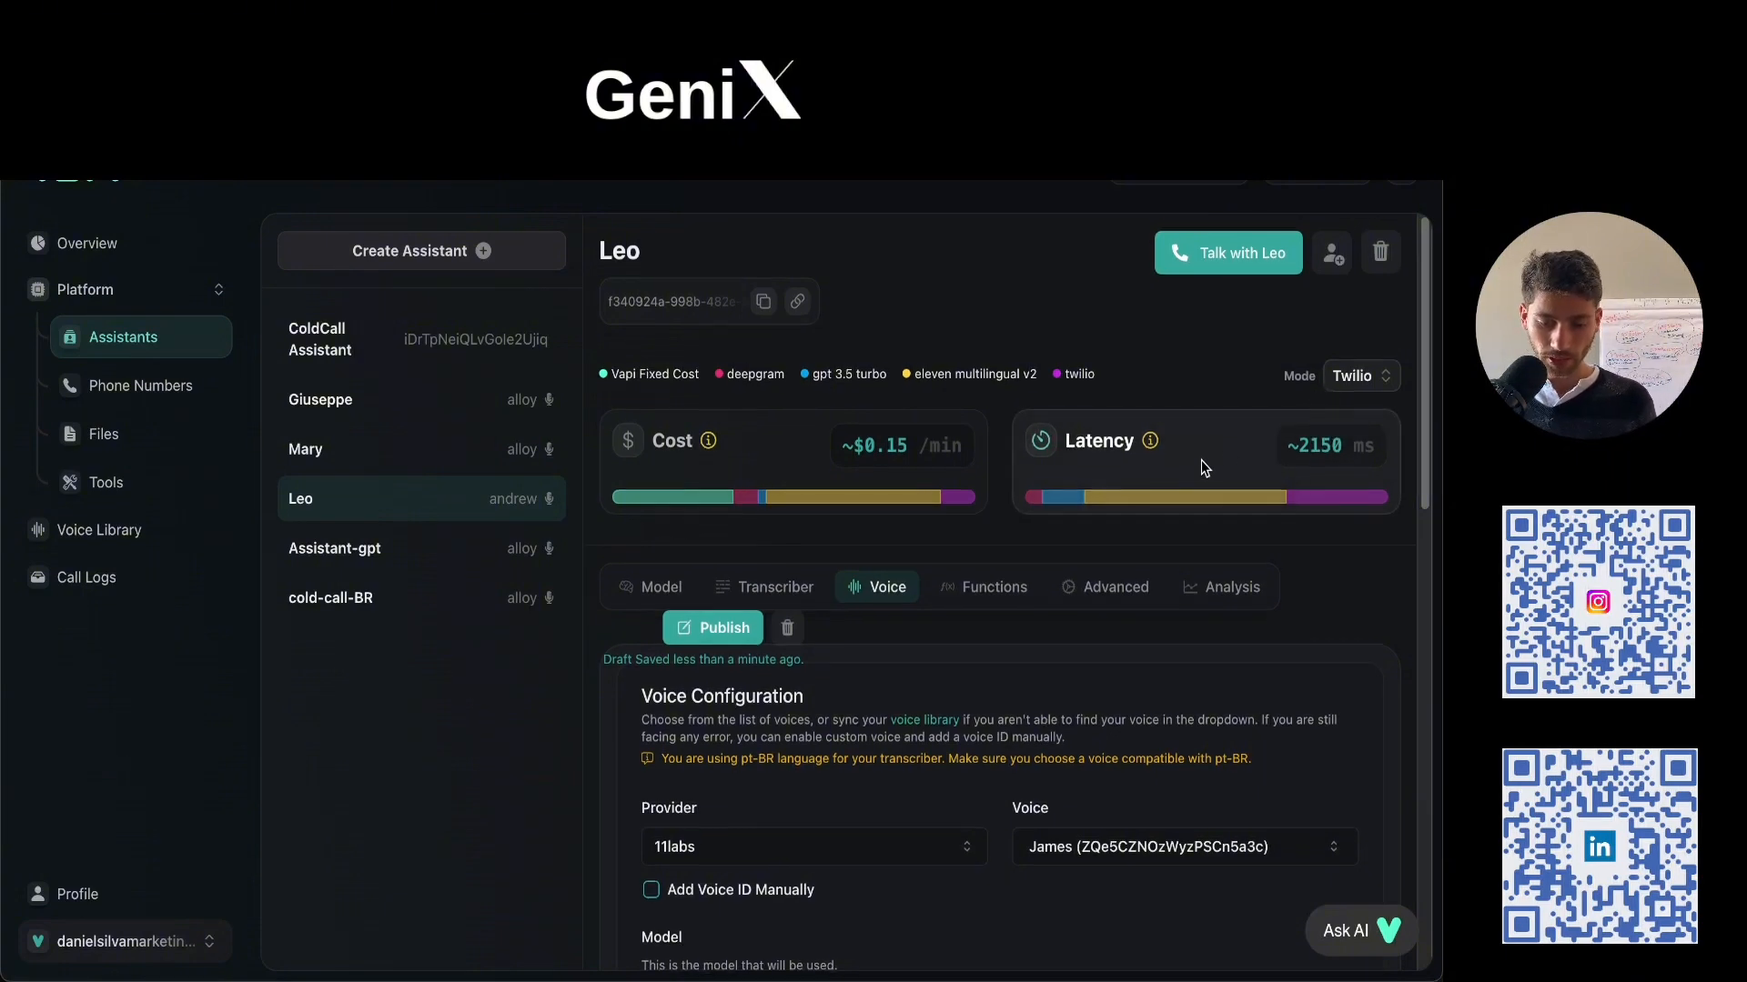
mouse_move(1112, 519)
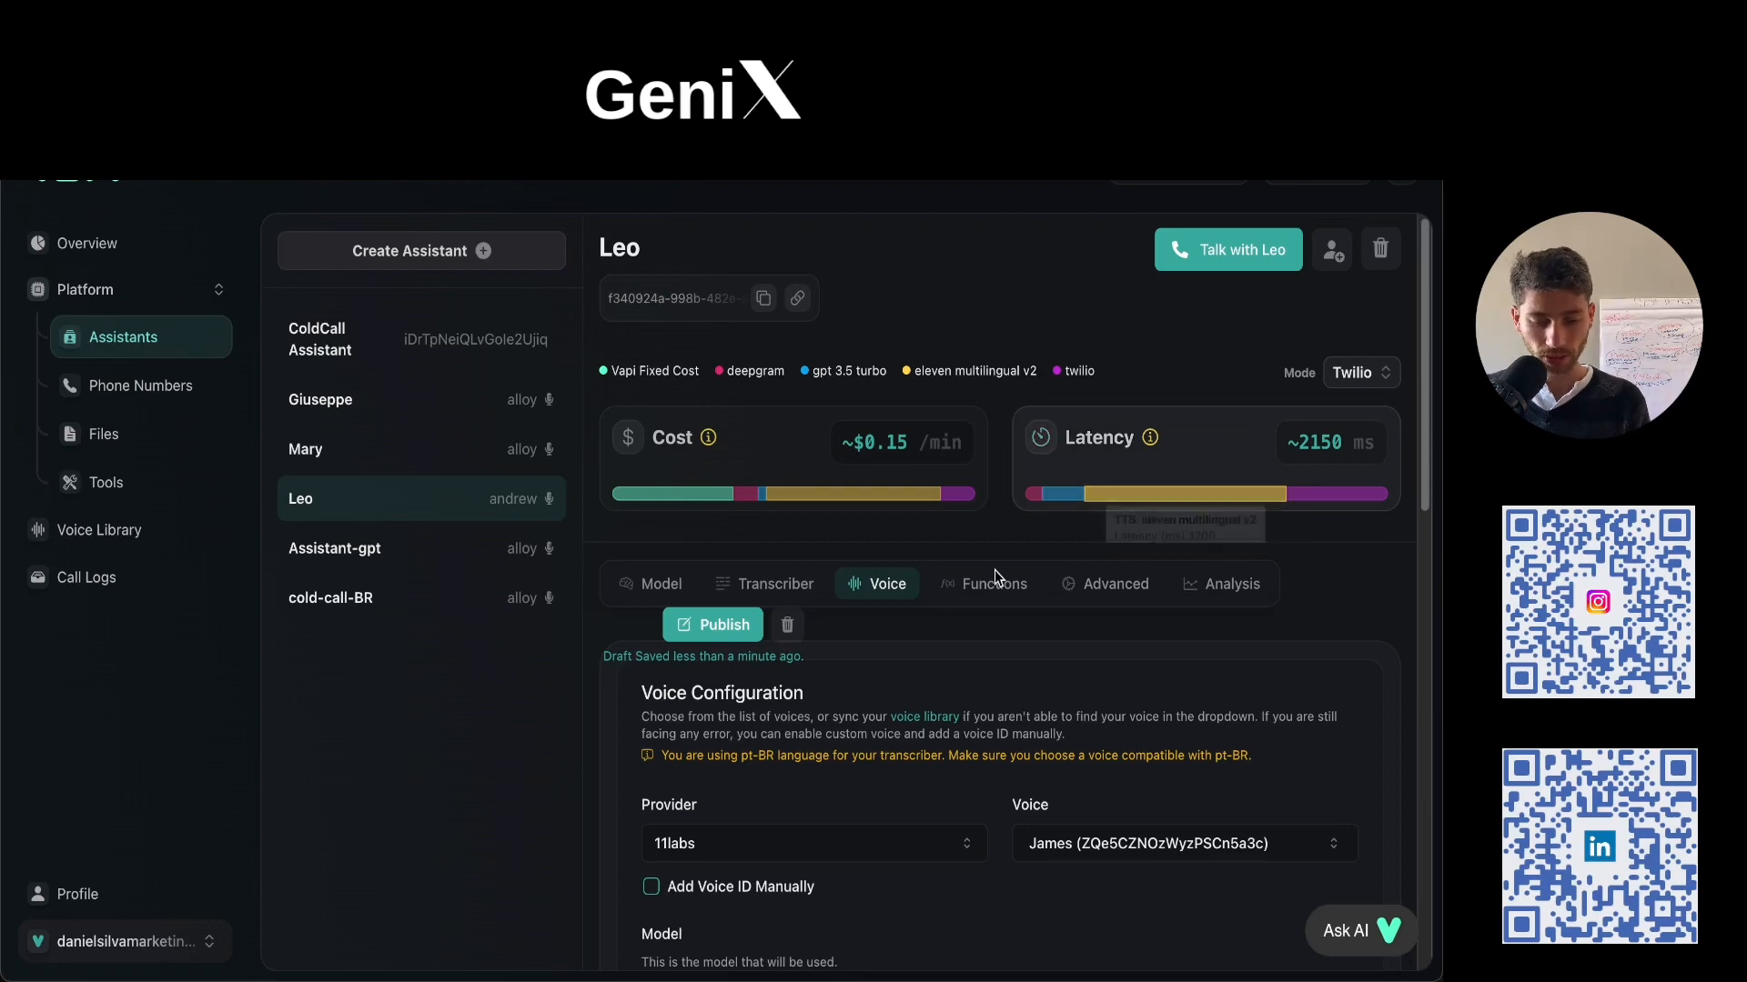
left_click(714, 624)
Set the background sound in Leo's additional voice configuration to Office.
scroll(904, 634, "down", 5)
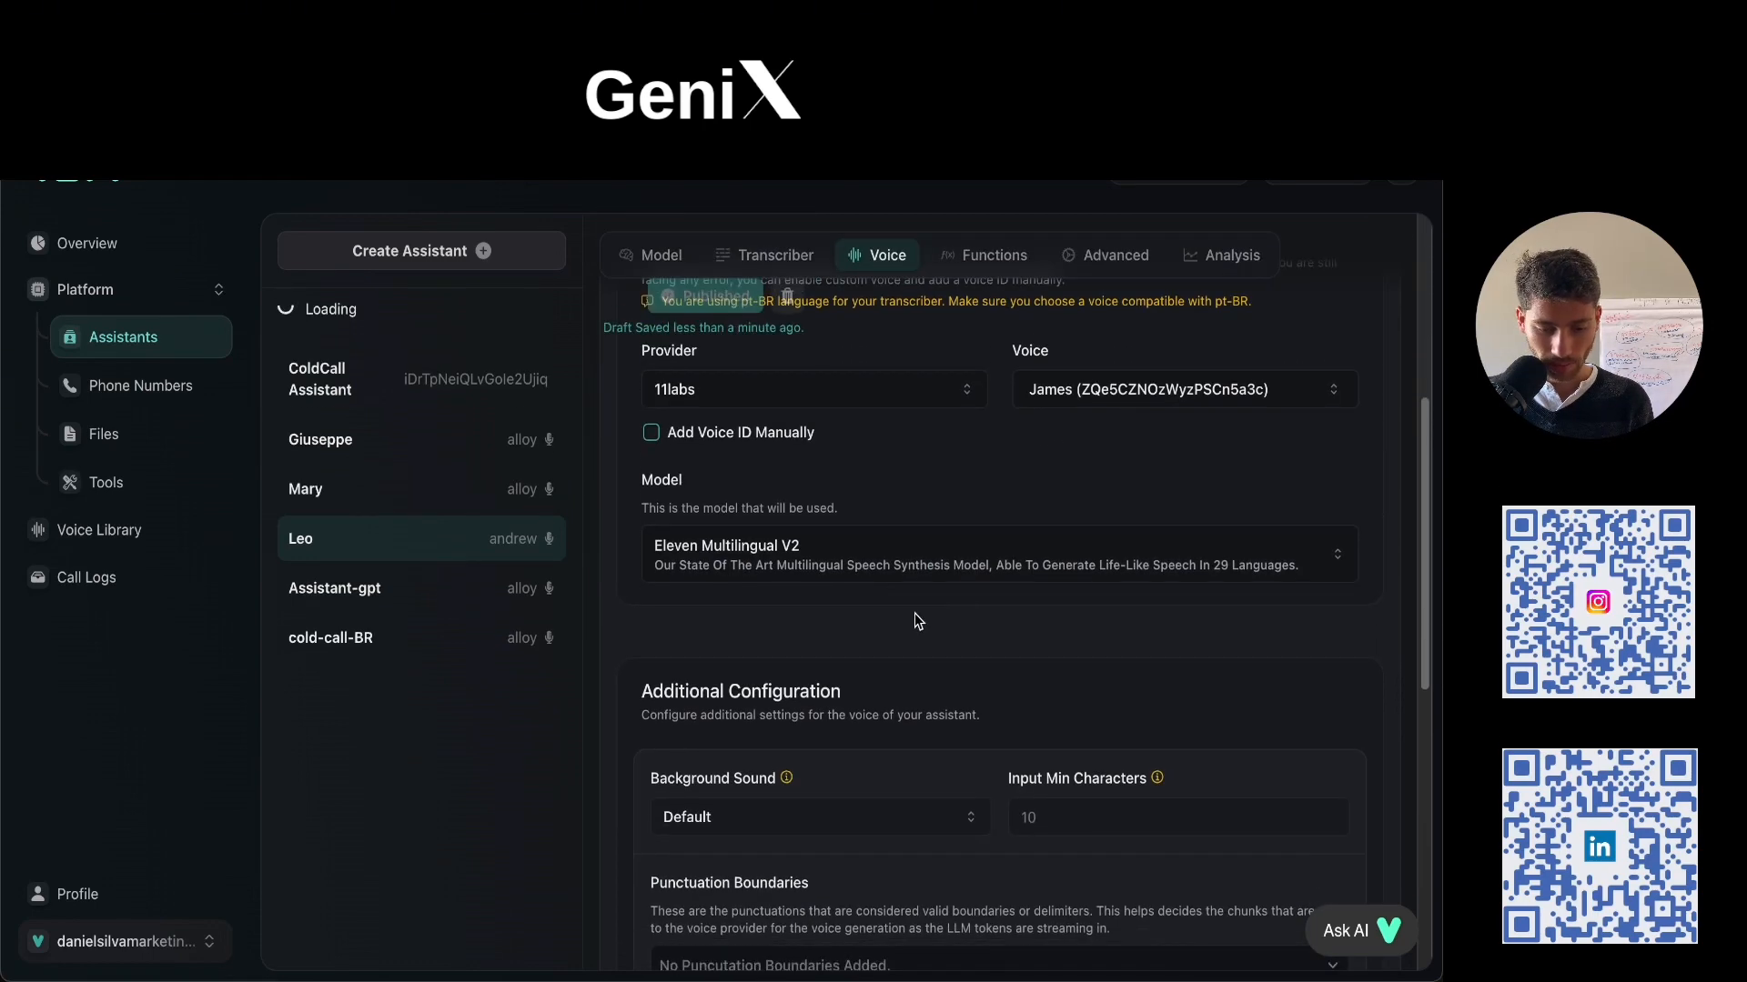
scroll(914, 613, "down", 3)
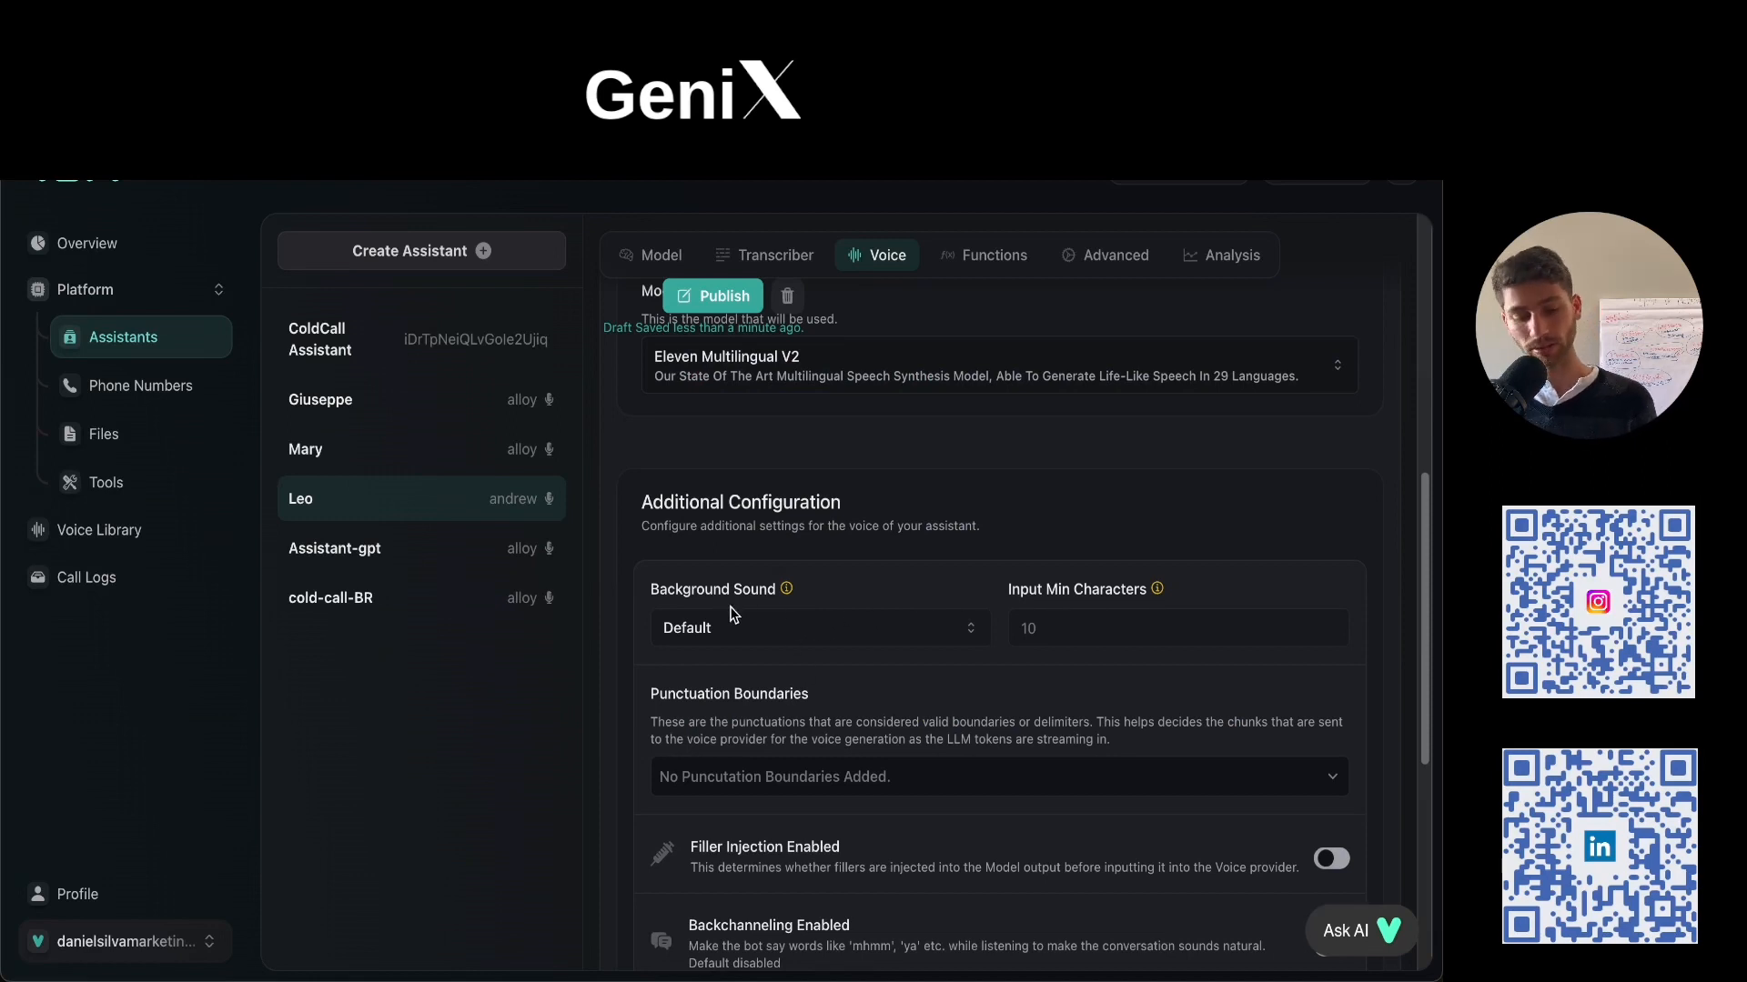
left_click(874, 635)
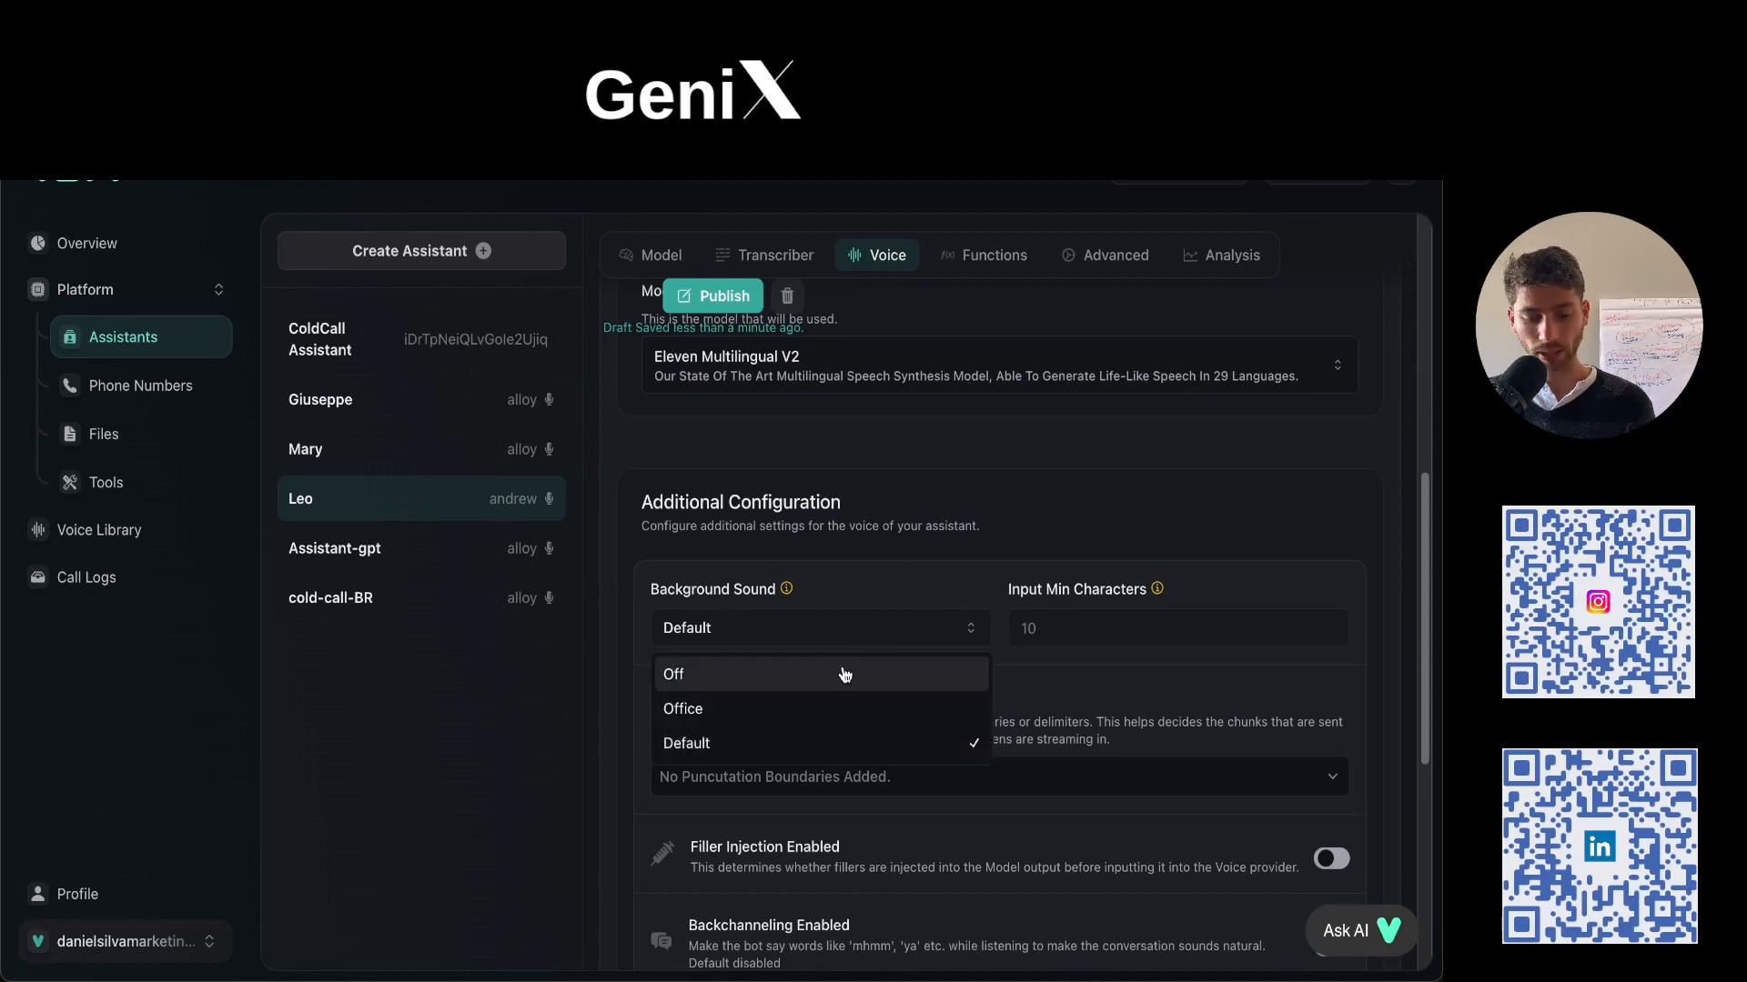
left_click(737, 726)
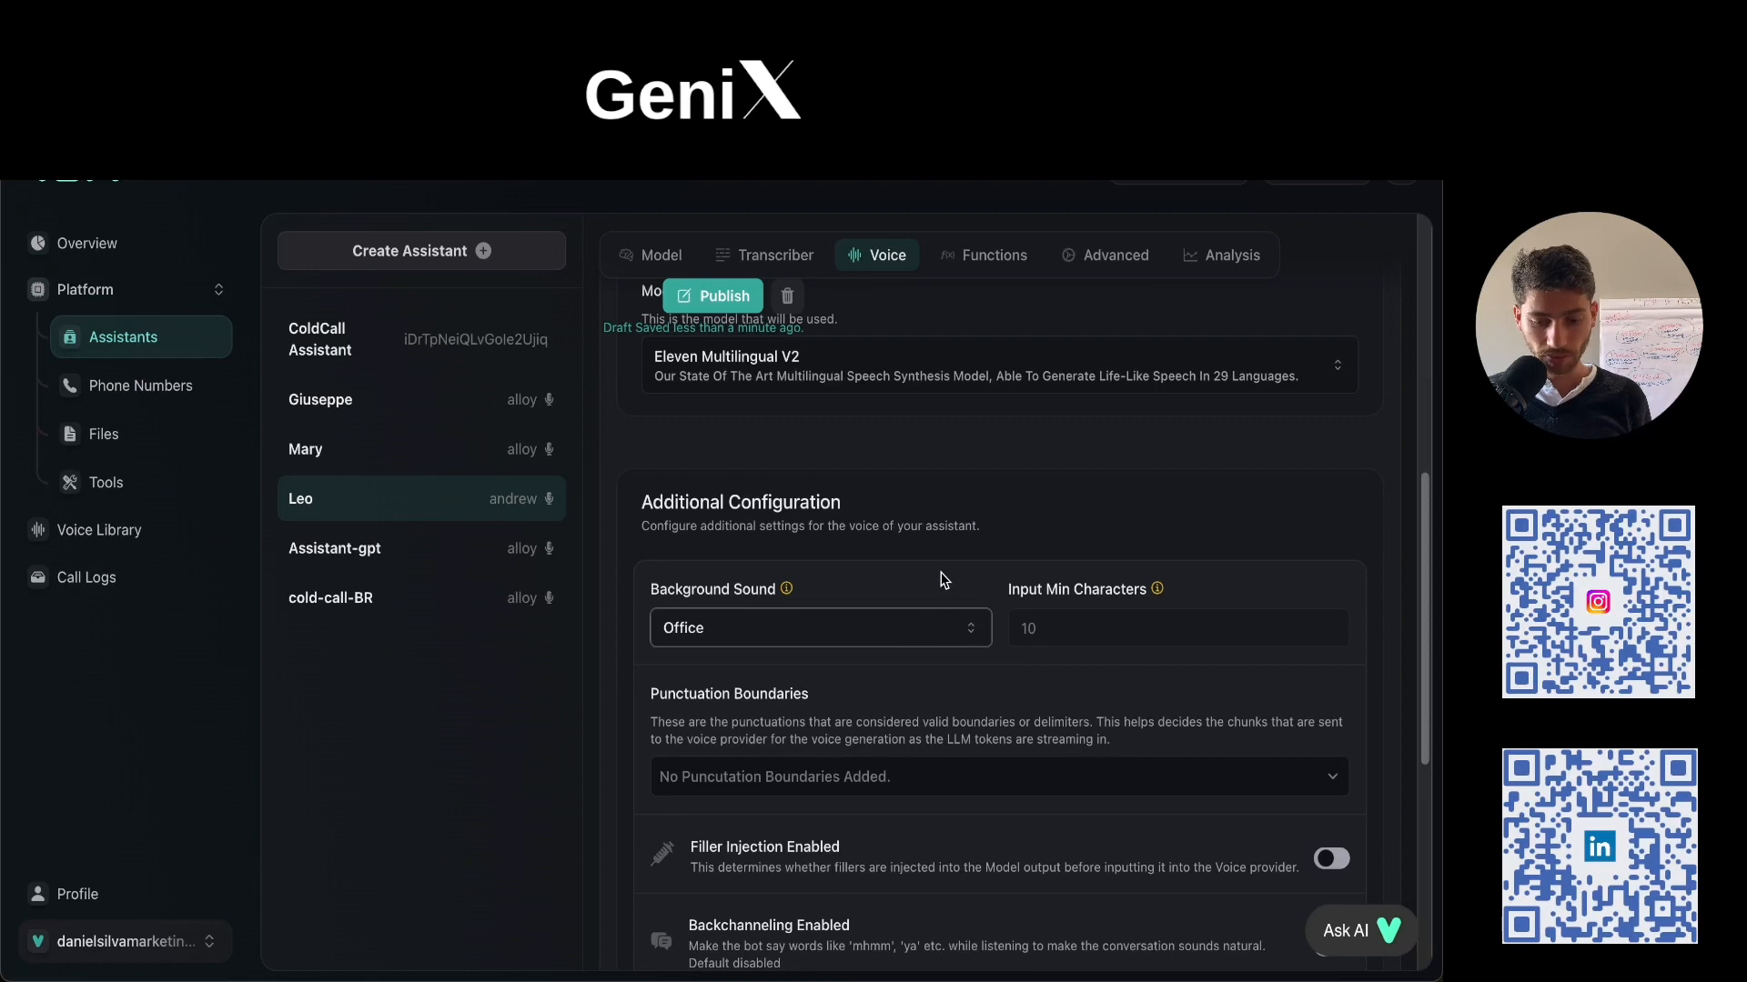
Add a comma and a period as punctuation boundaries for Leo's voice.
scroll(878, 552, "down", 1)
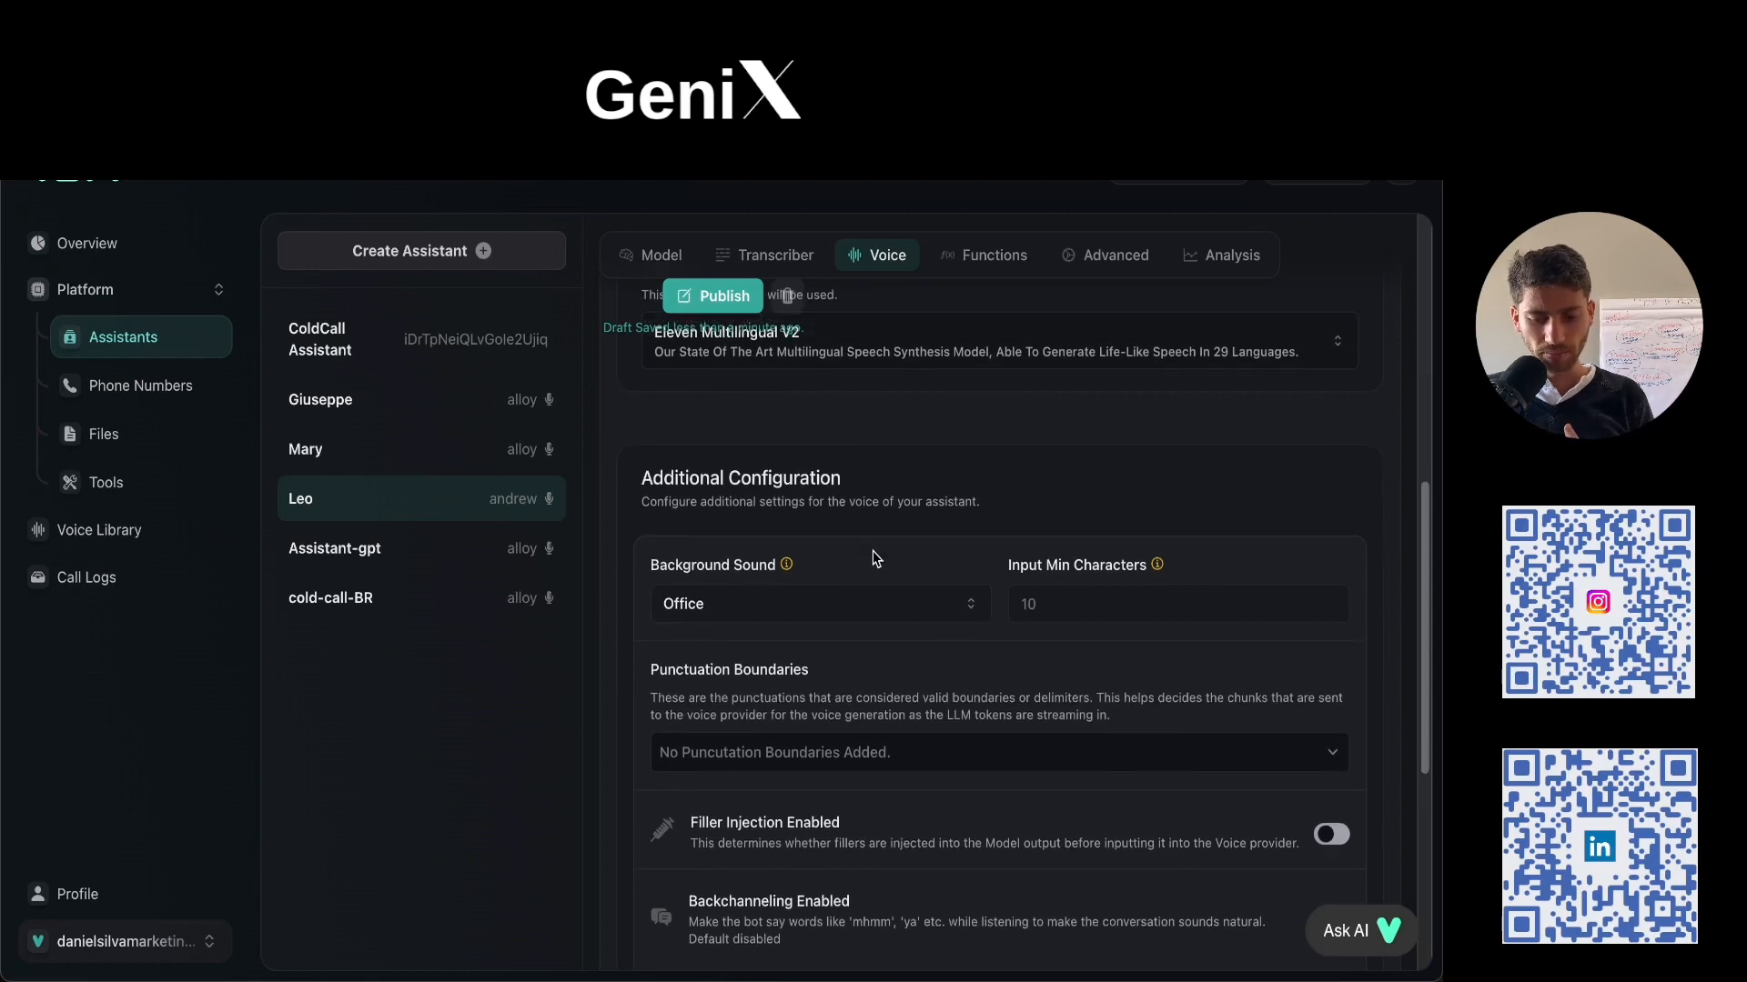
left_click(807, 761)
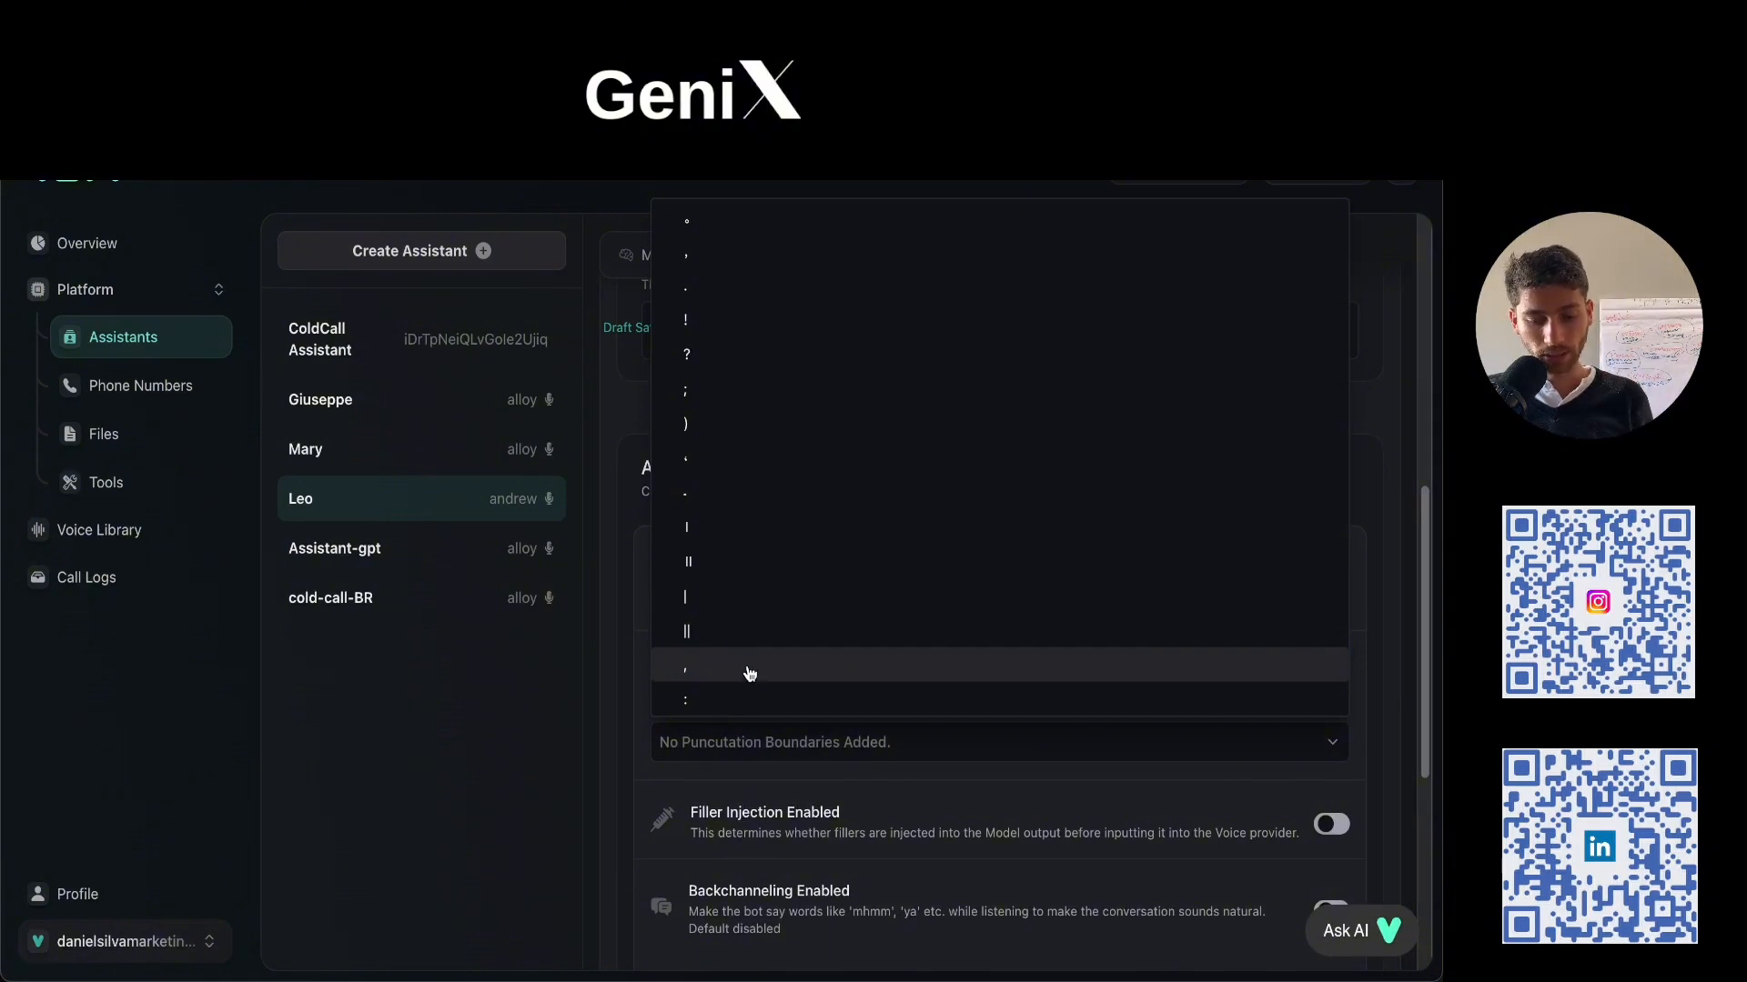
left_click(750, 673)
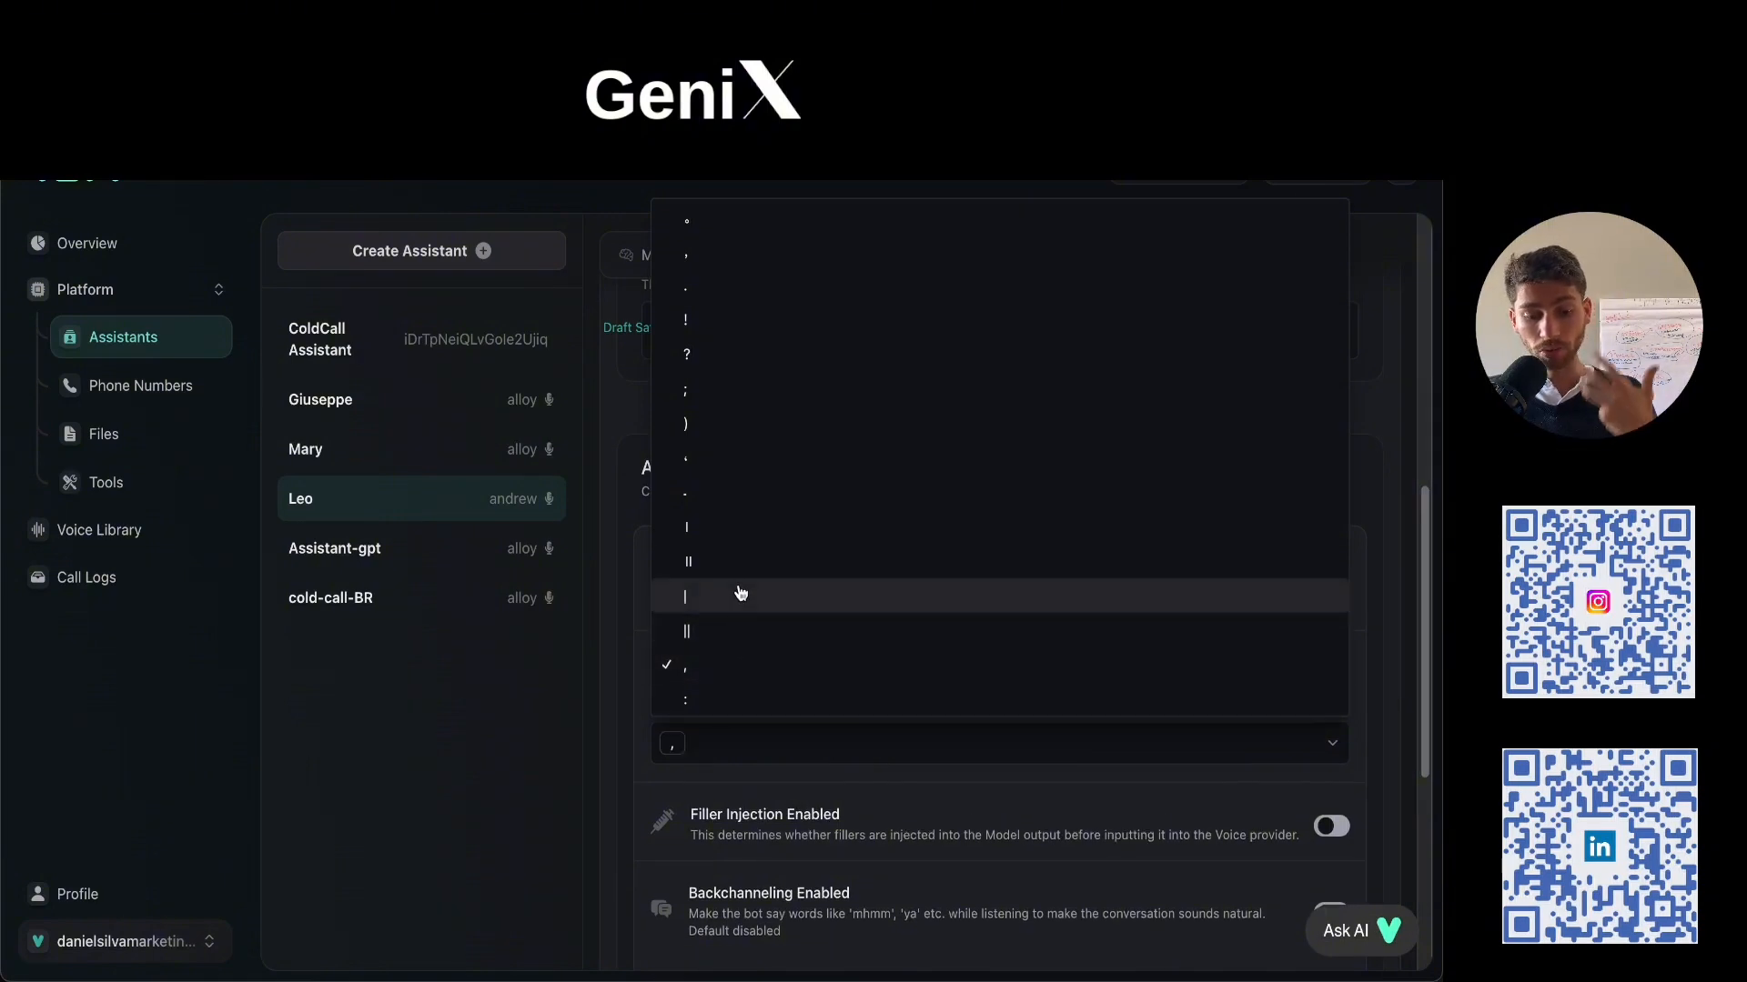
left_click(736, 503)
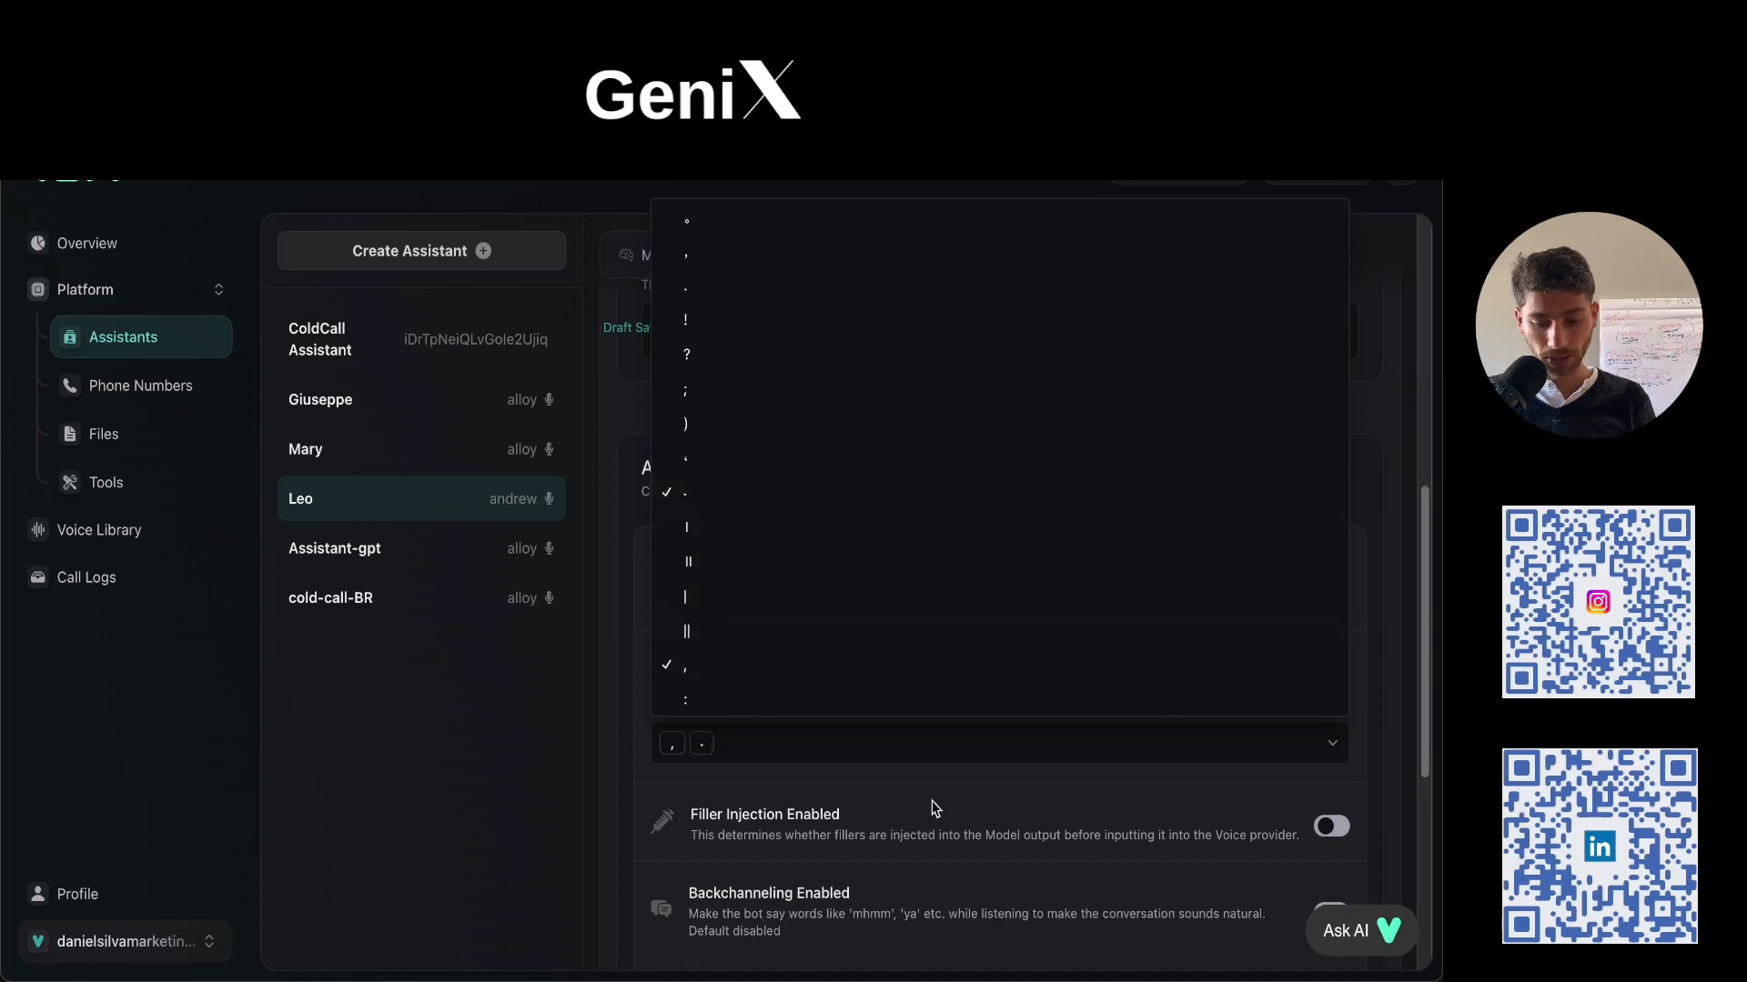
left_click(1034, 771)
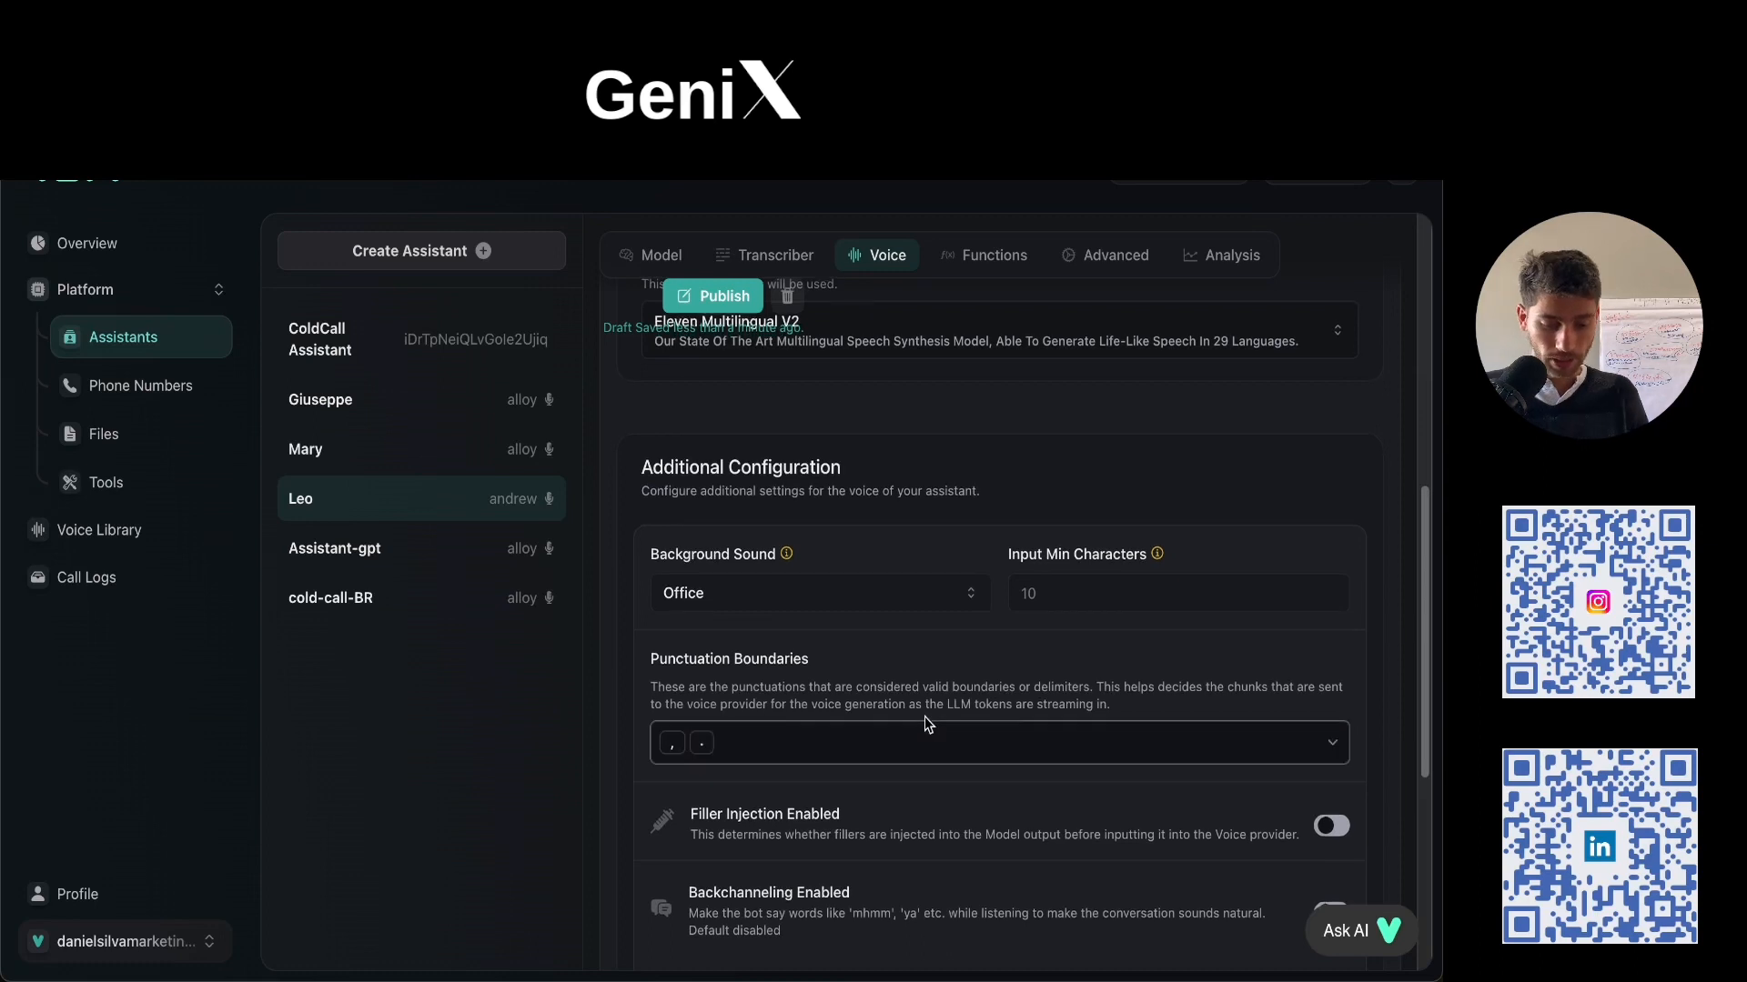
Review the remaining voice settings, from filler injection to speaker boost, and publish Leo's updated configuration.
scroll(918, 738, "down", 2)
scroll(930, 719, "down", 2)
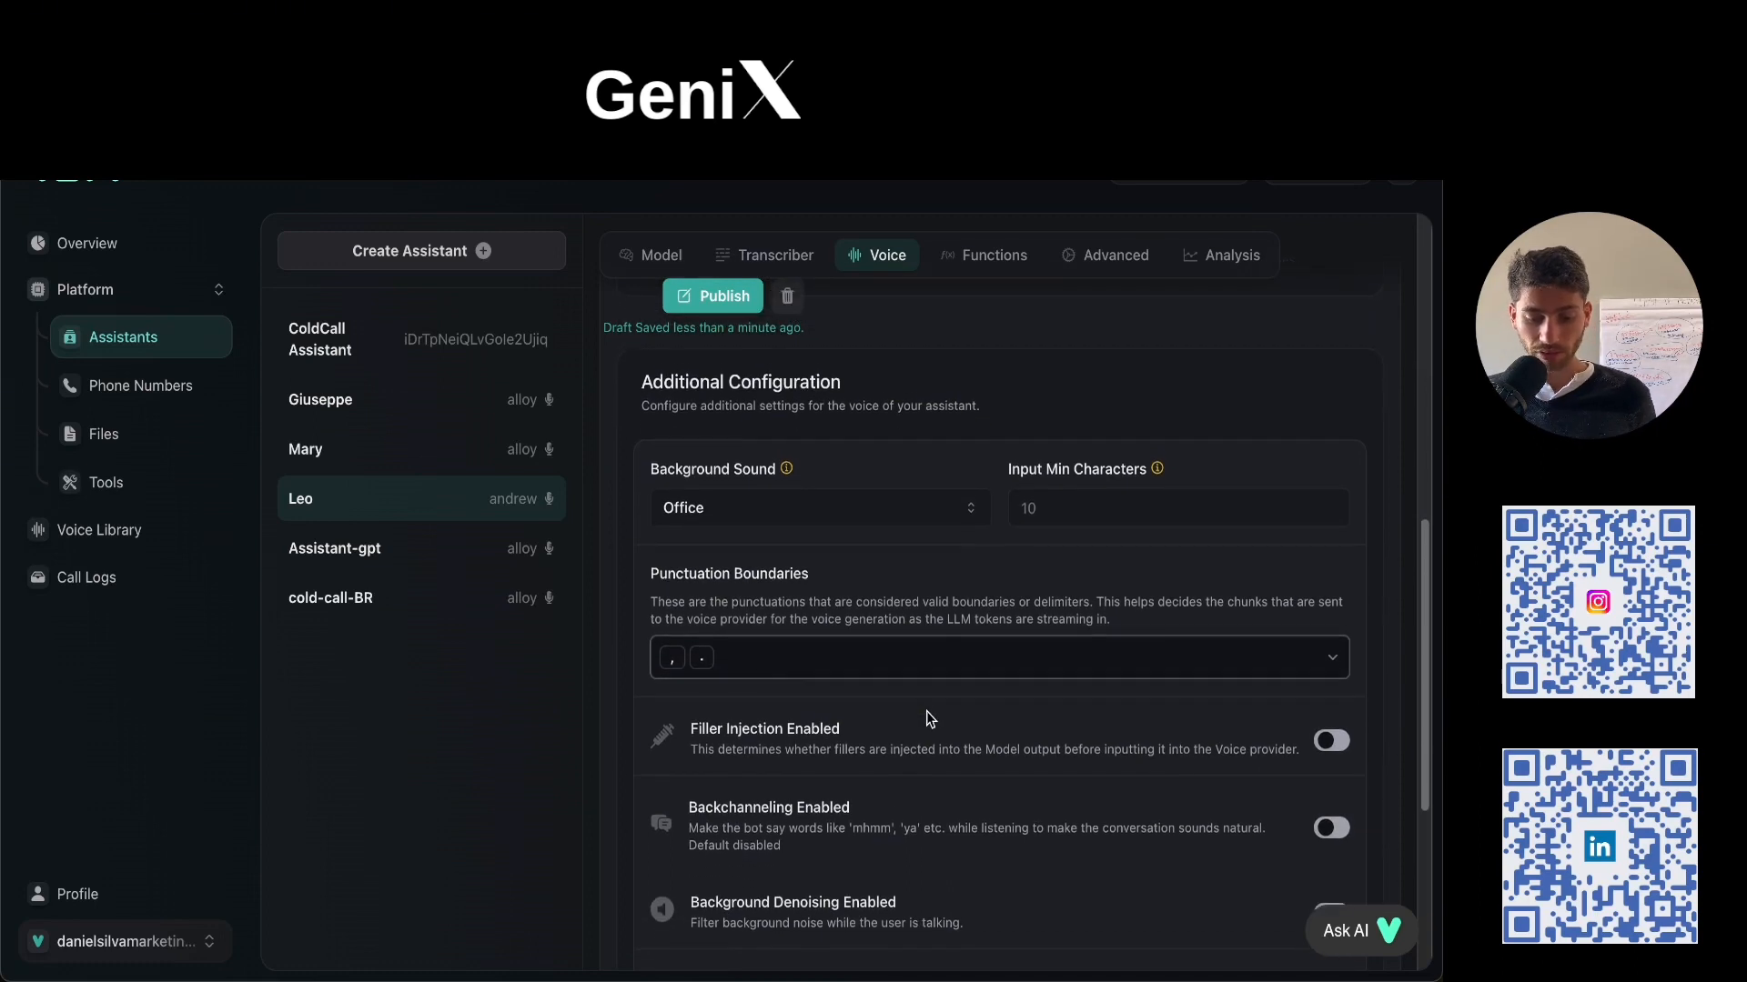
scroll(935, 714, "down", 4)
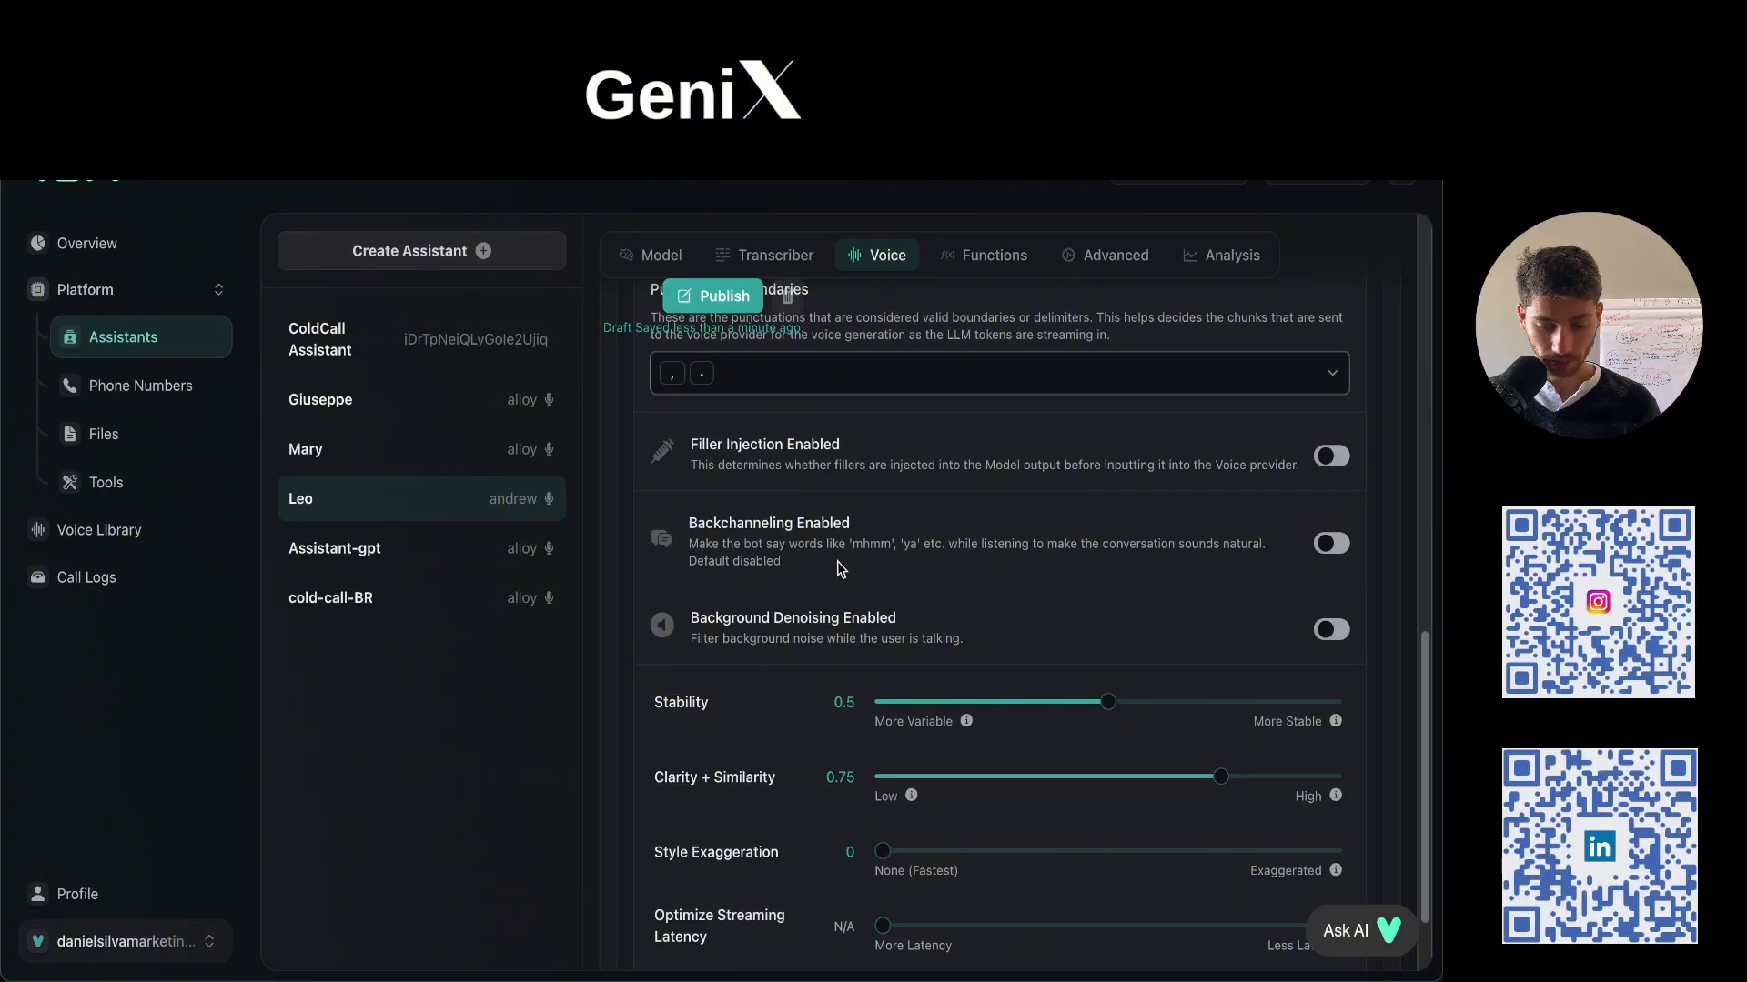
scroll(839, 719, "down", 1)
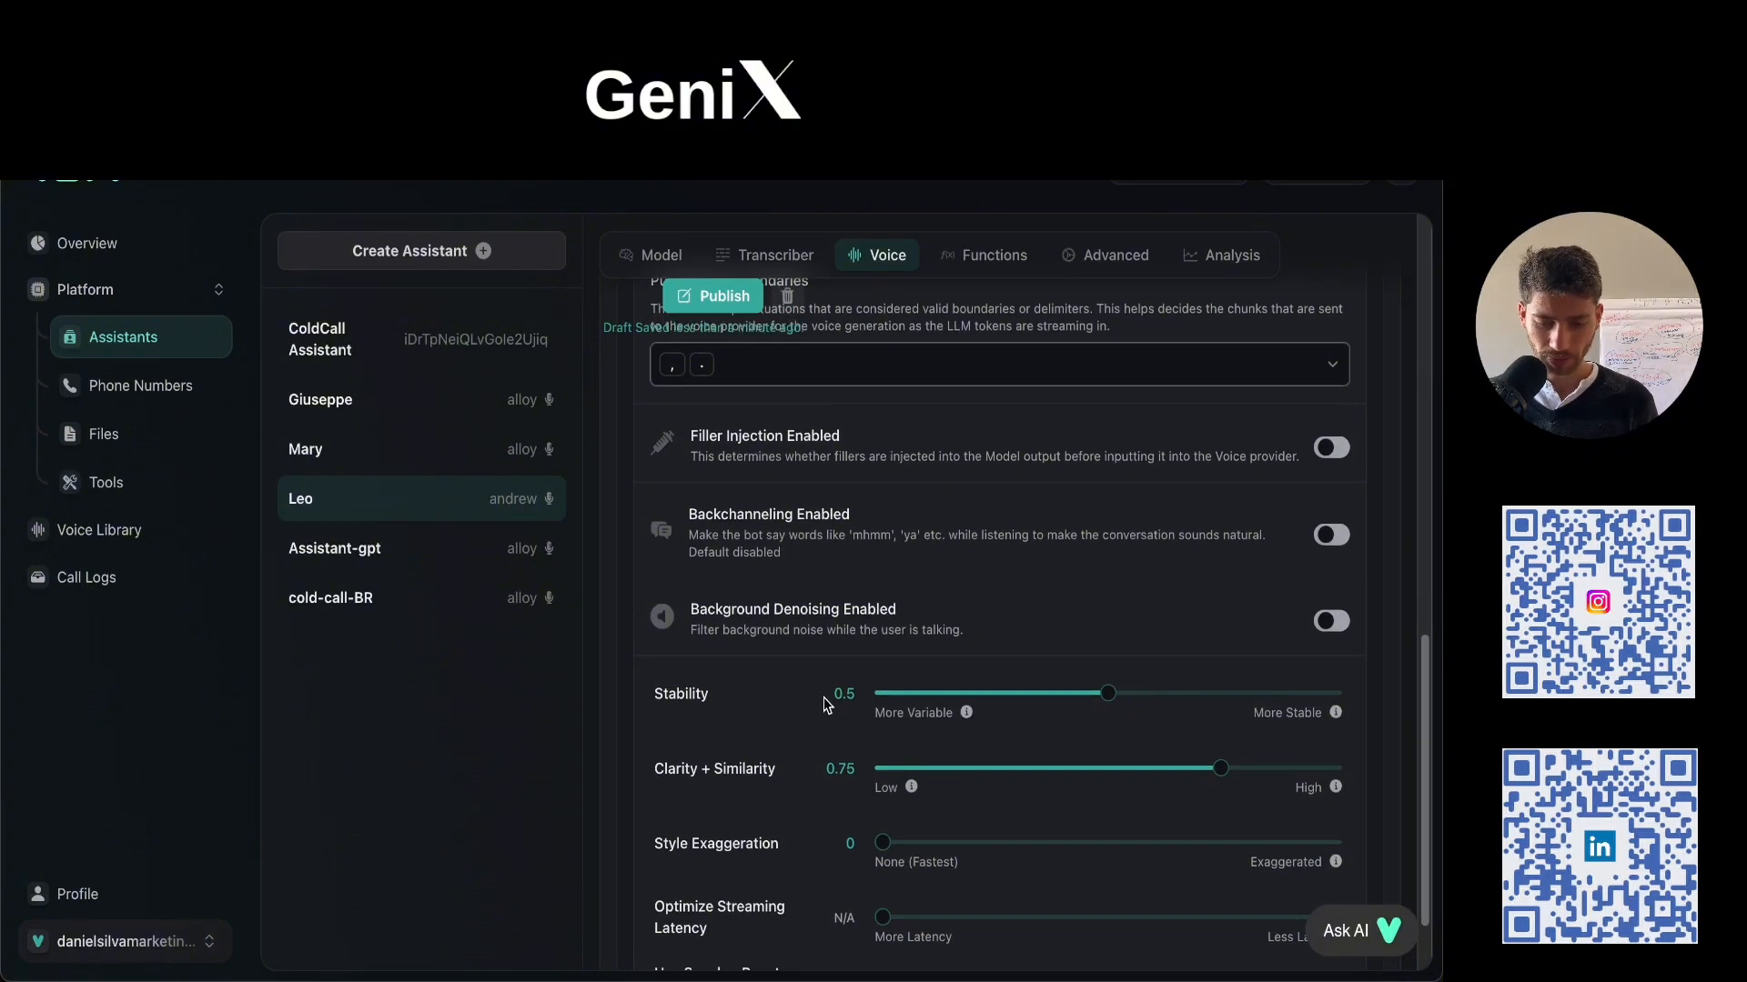
scroll(828, 710, "down", 2)
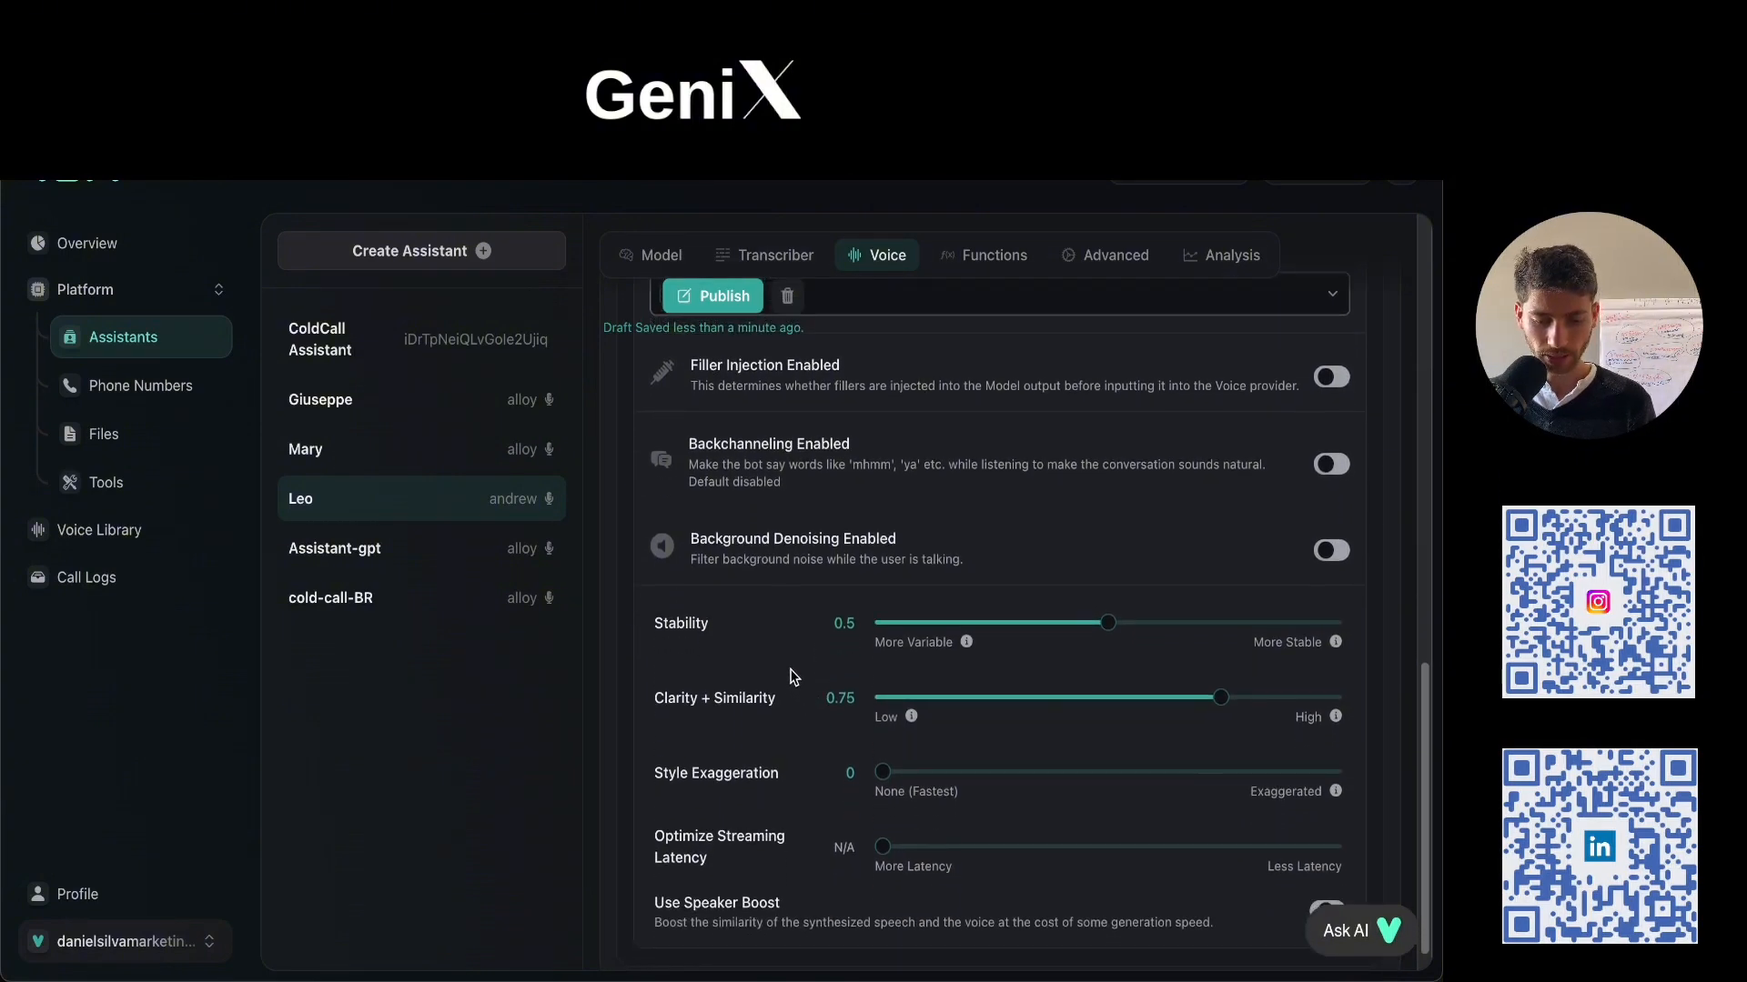
scroll(796, 691, "down", 1)
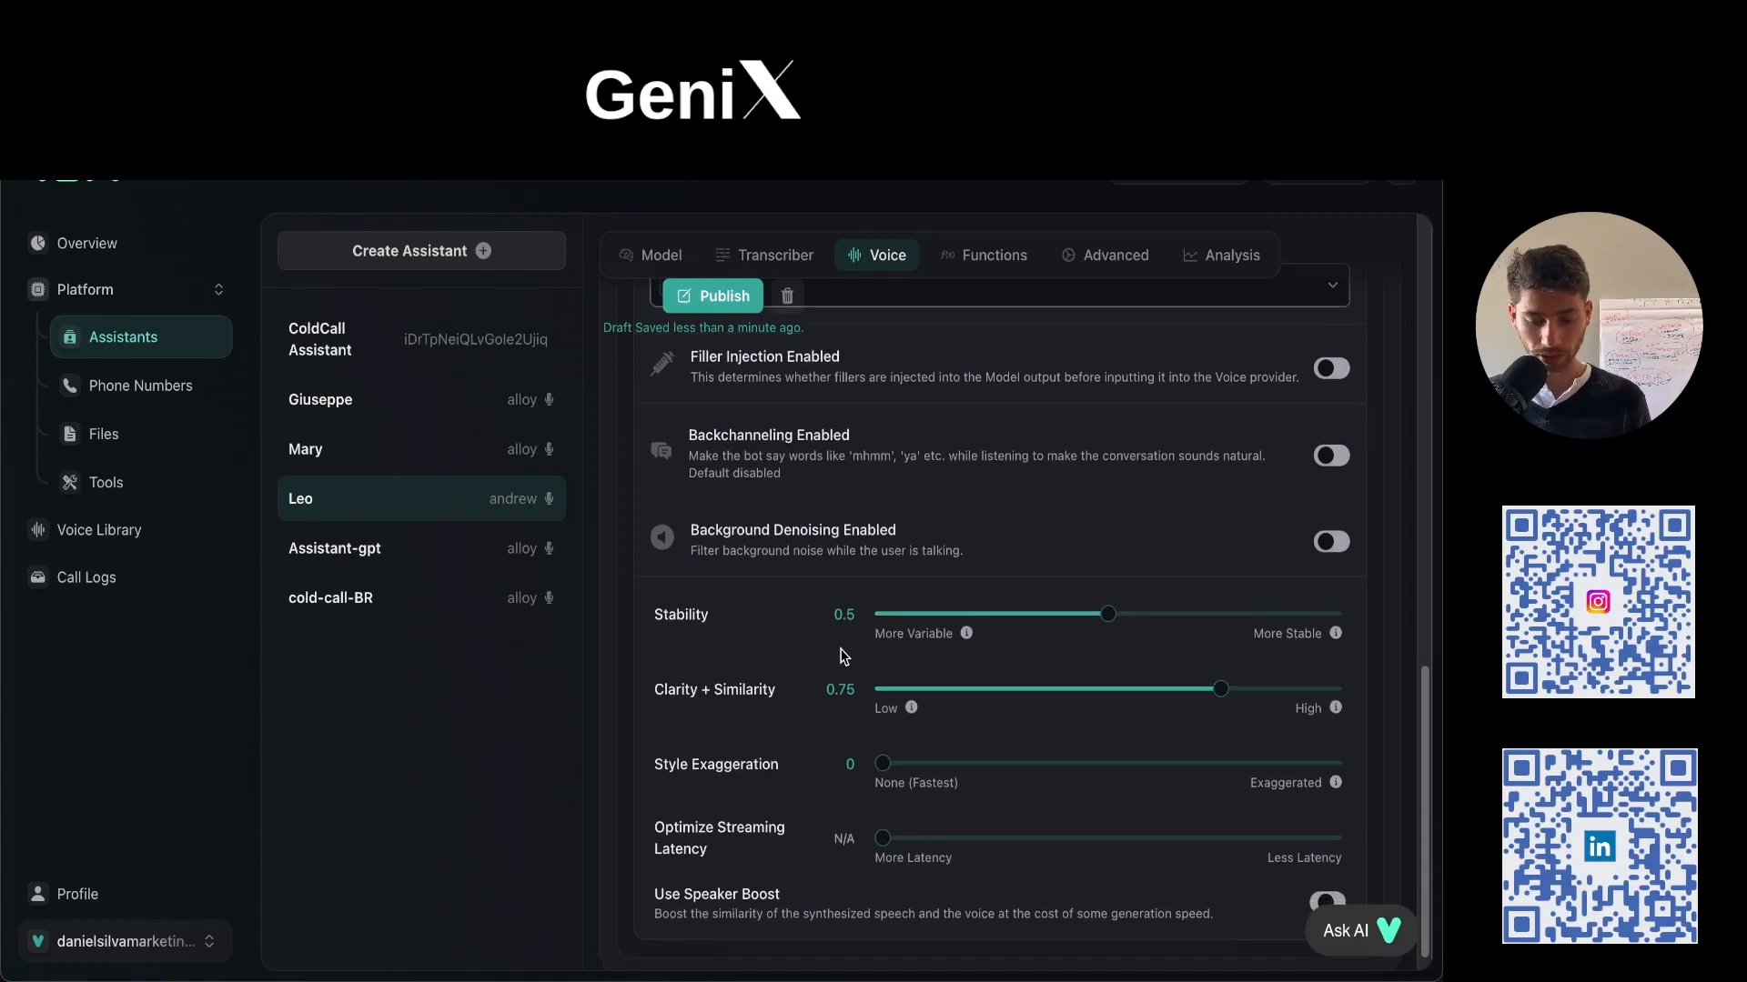
scroll(837, 660, "up", 10)
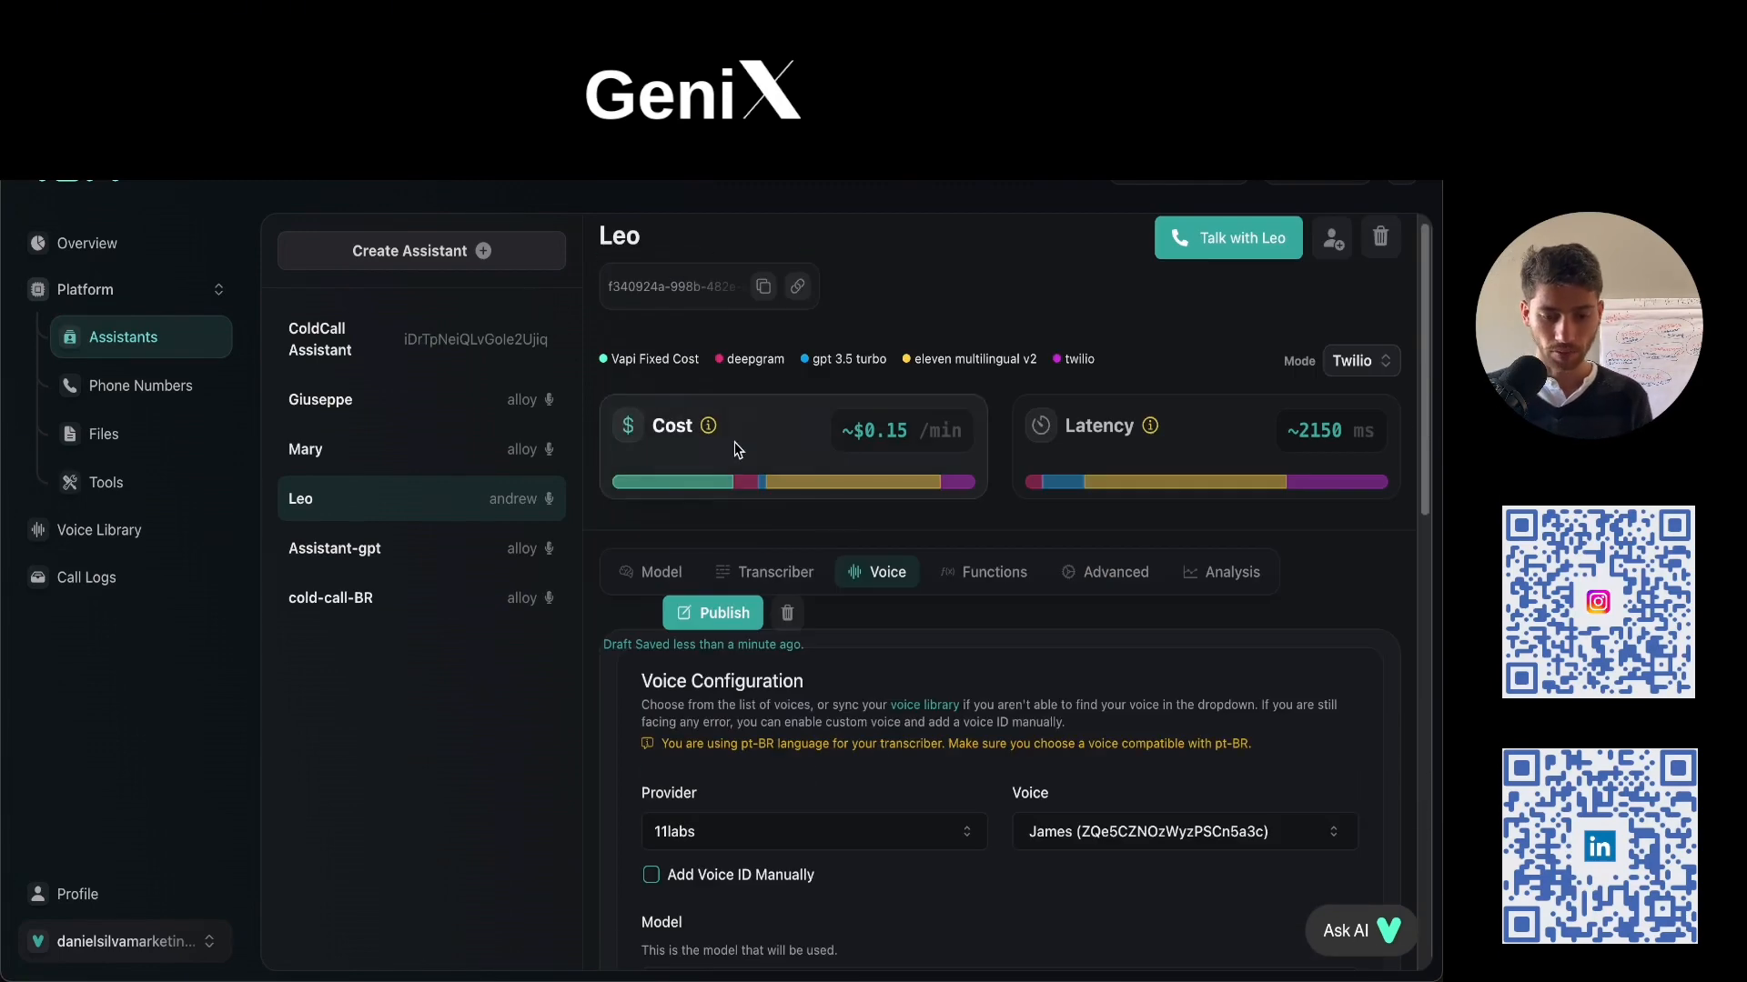
left_click(728, 618)
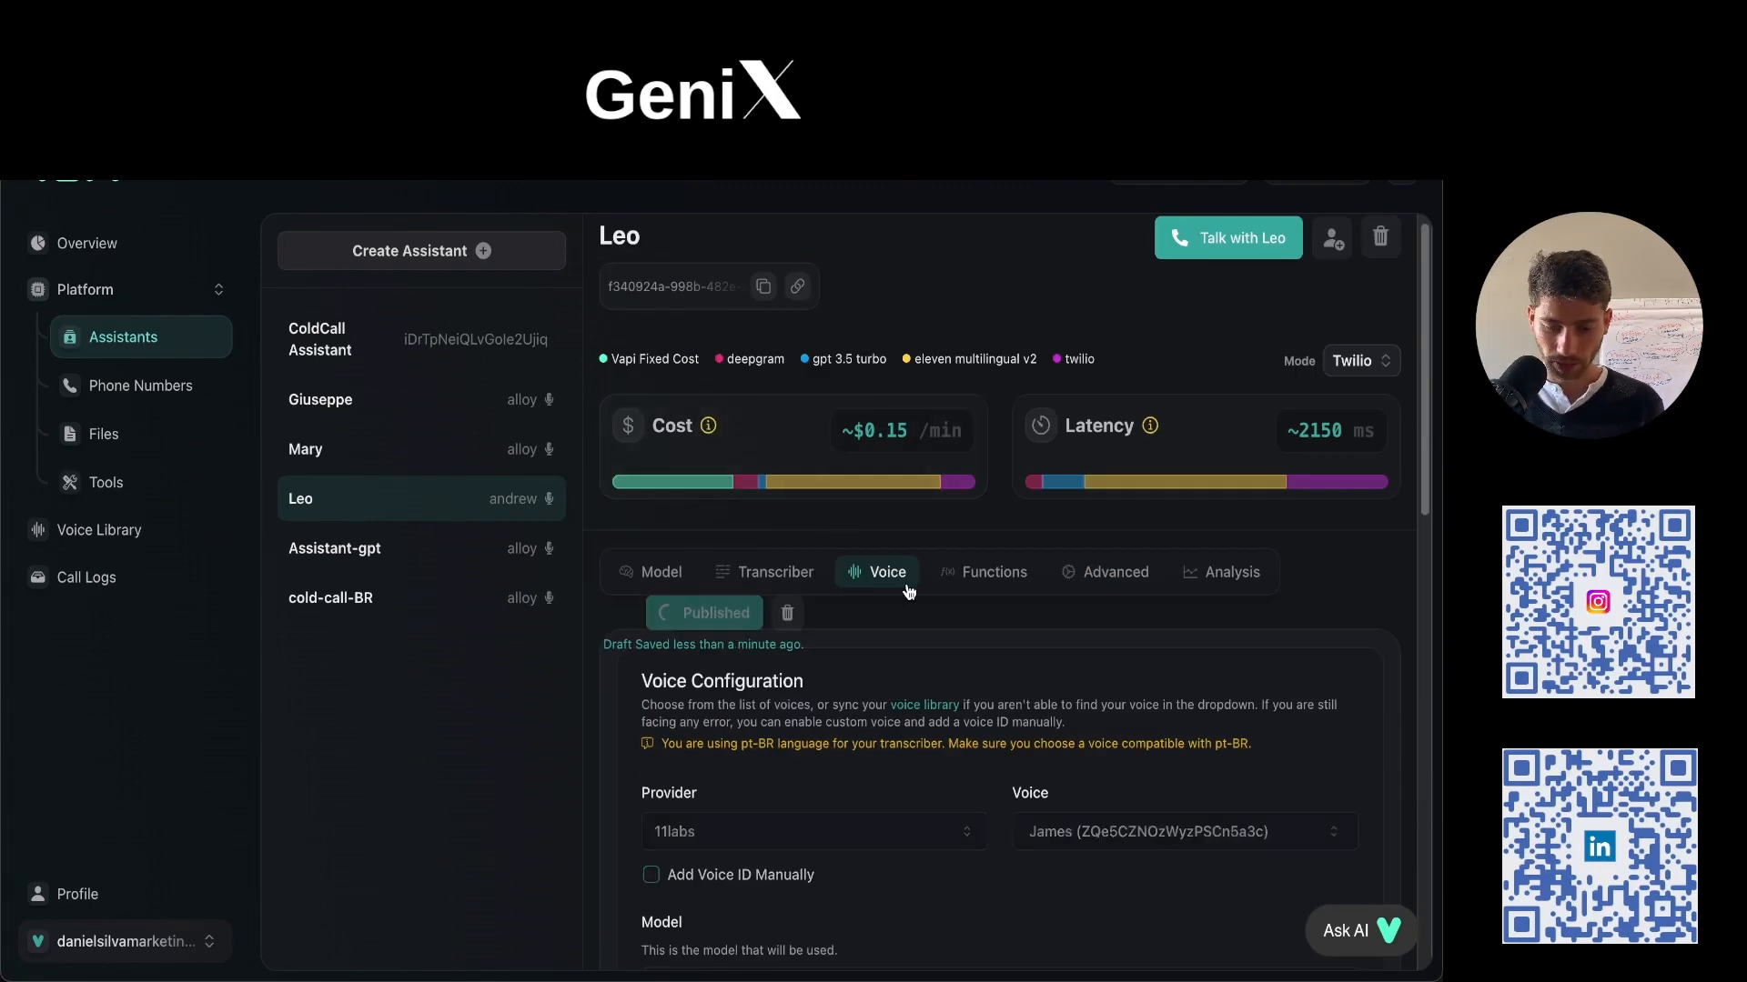
Examine Leo's function settings, covering tools, custom functions and the predefined call functions.
left_click(981, 591)
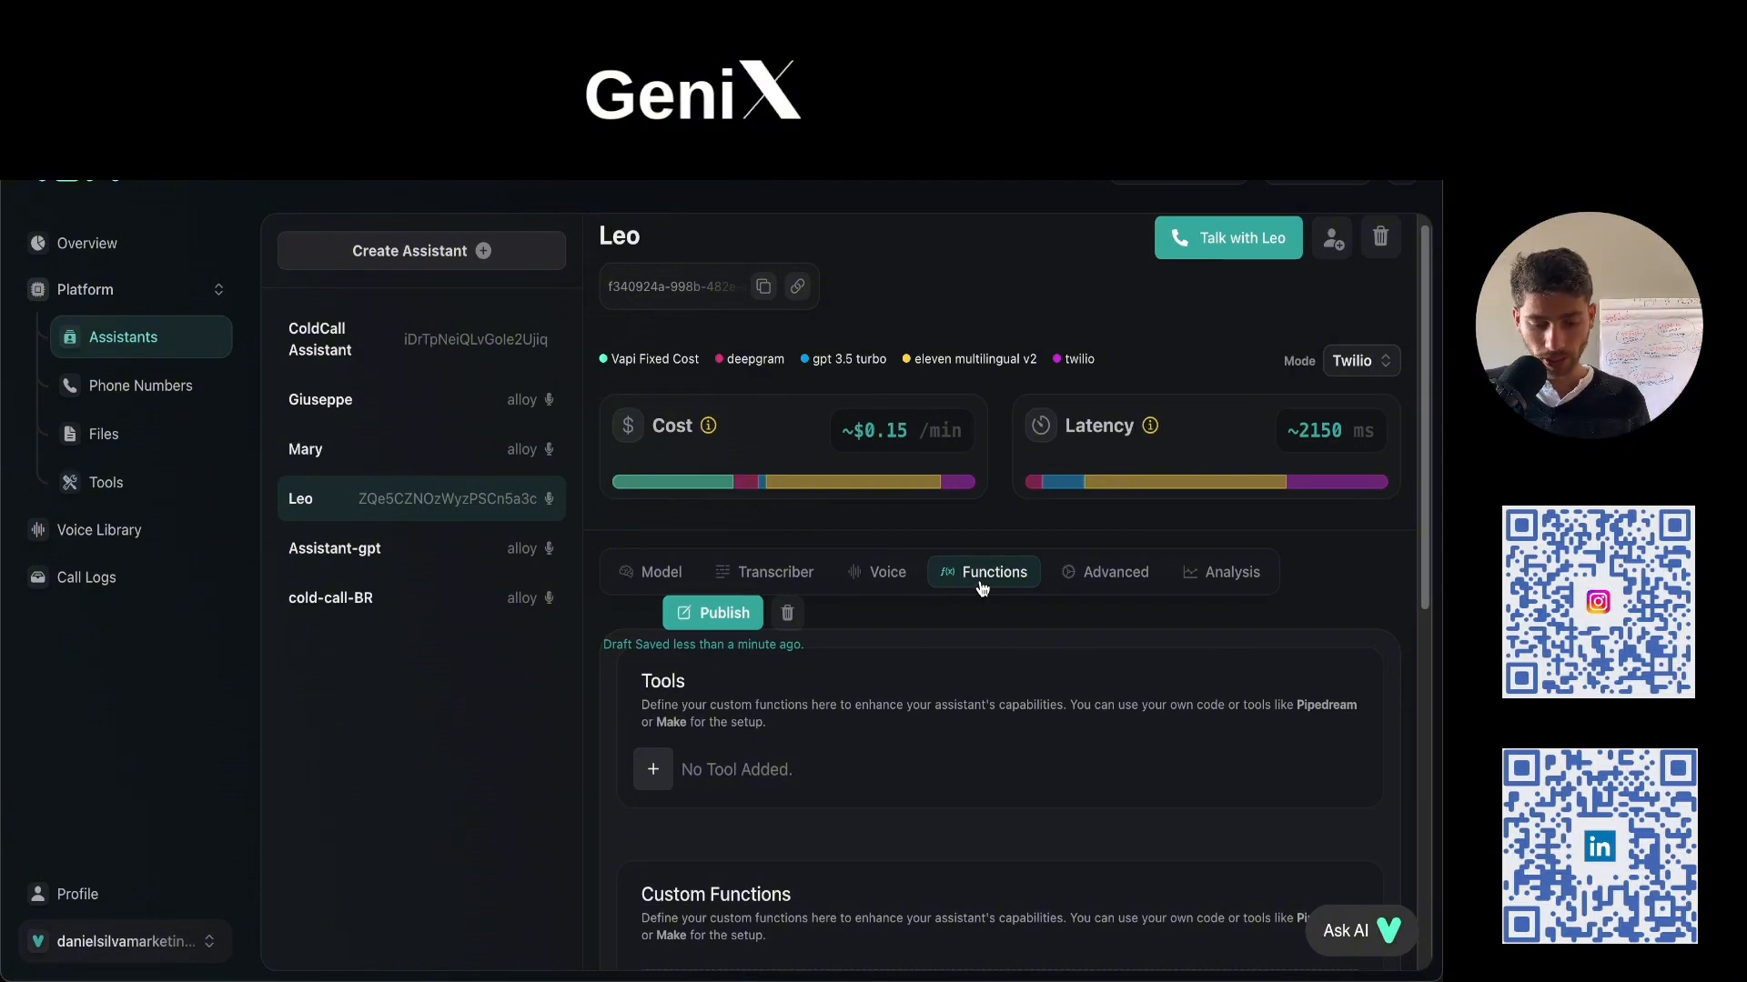
scroll(964, 624, "down", 2)
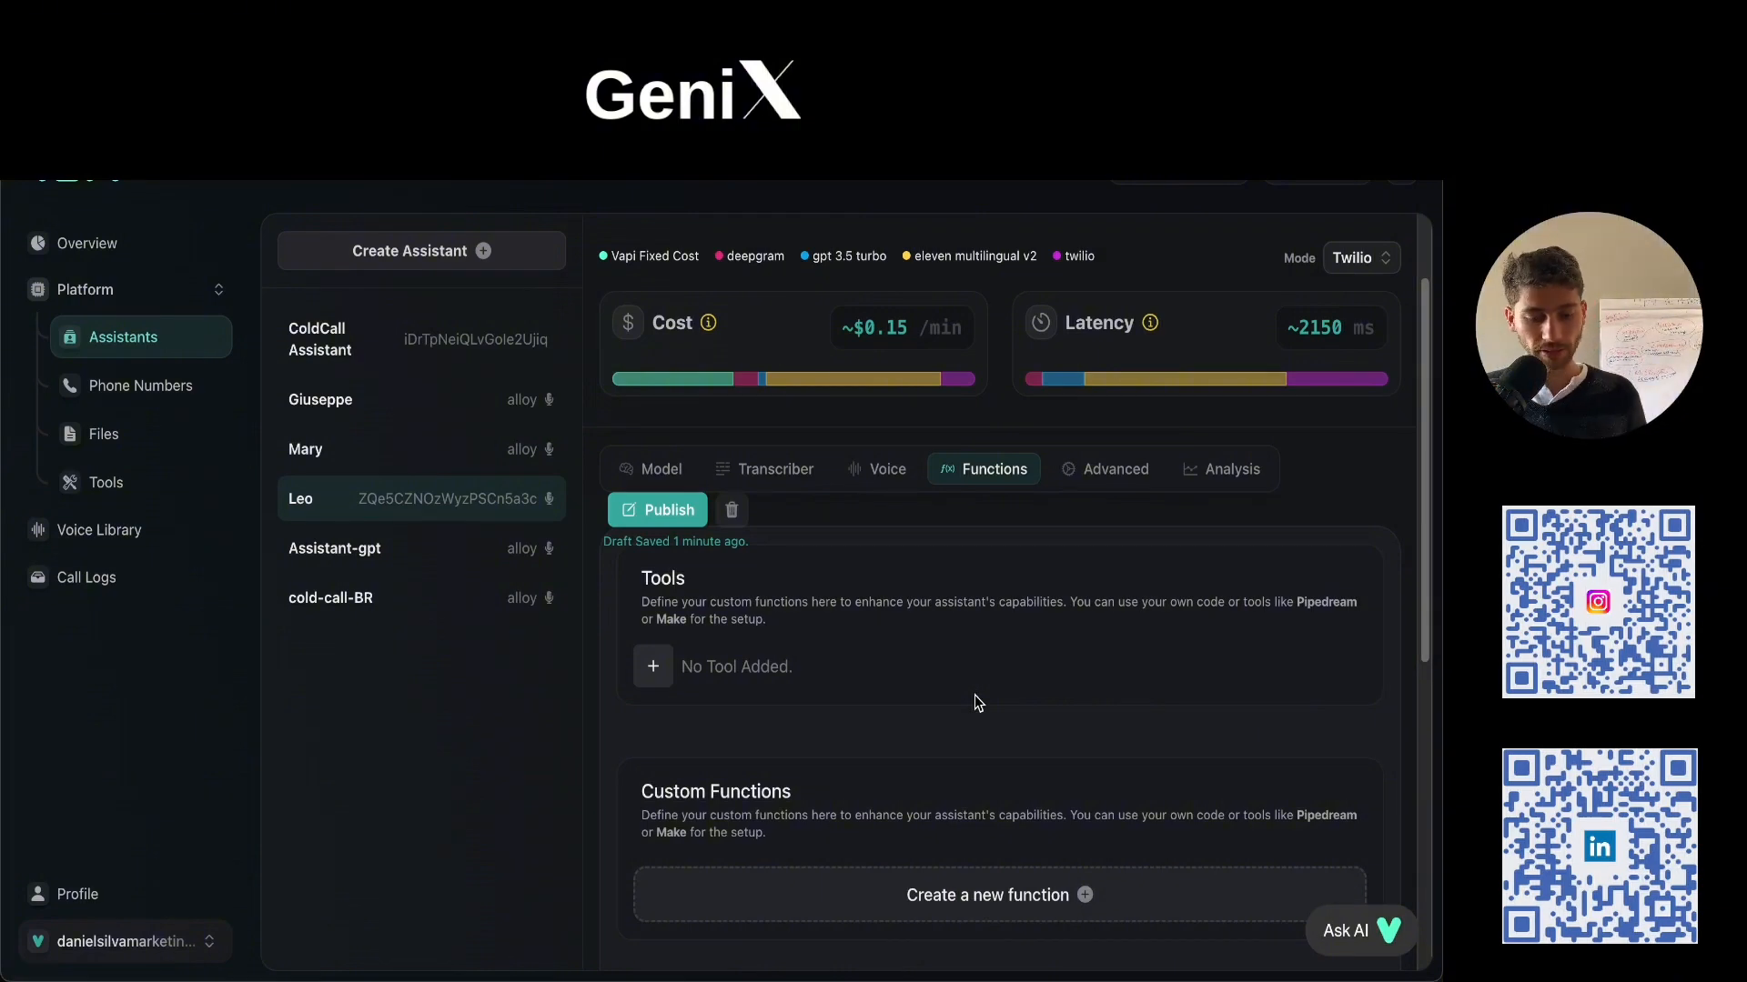
scroll(975, 695, "down", 1)
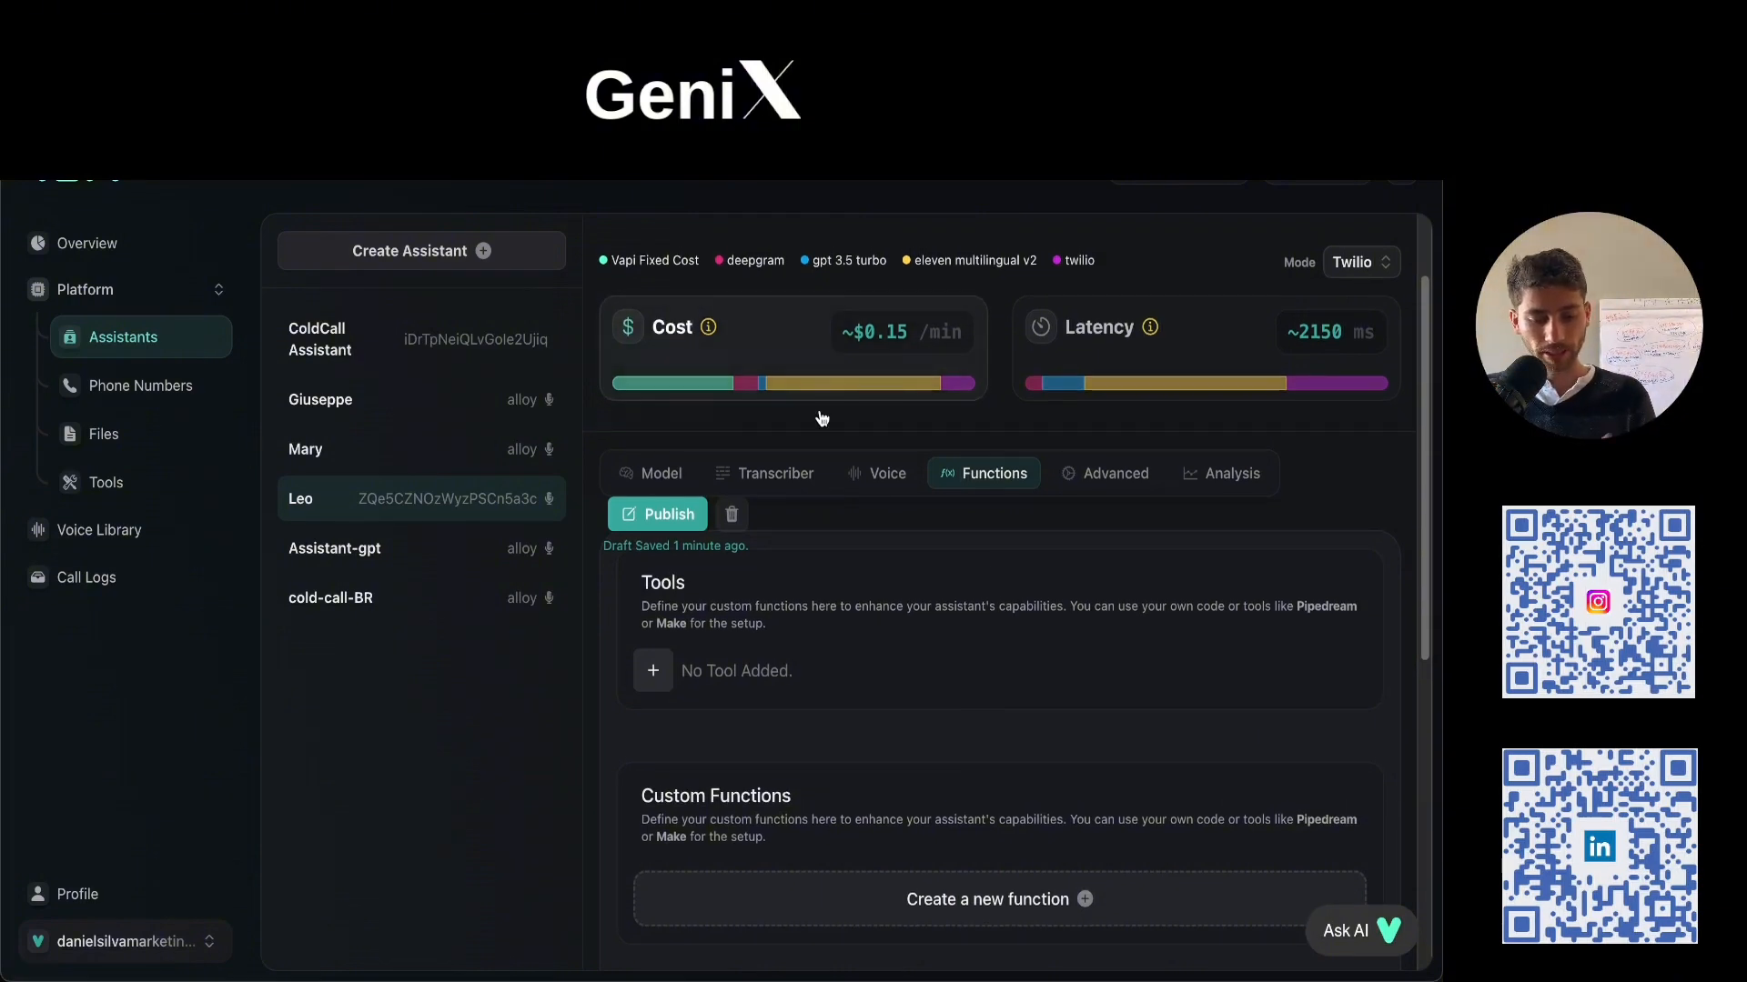
scroll(833, 732, "down", 2)
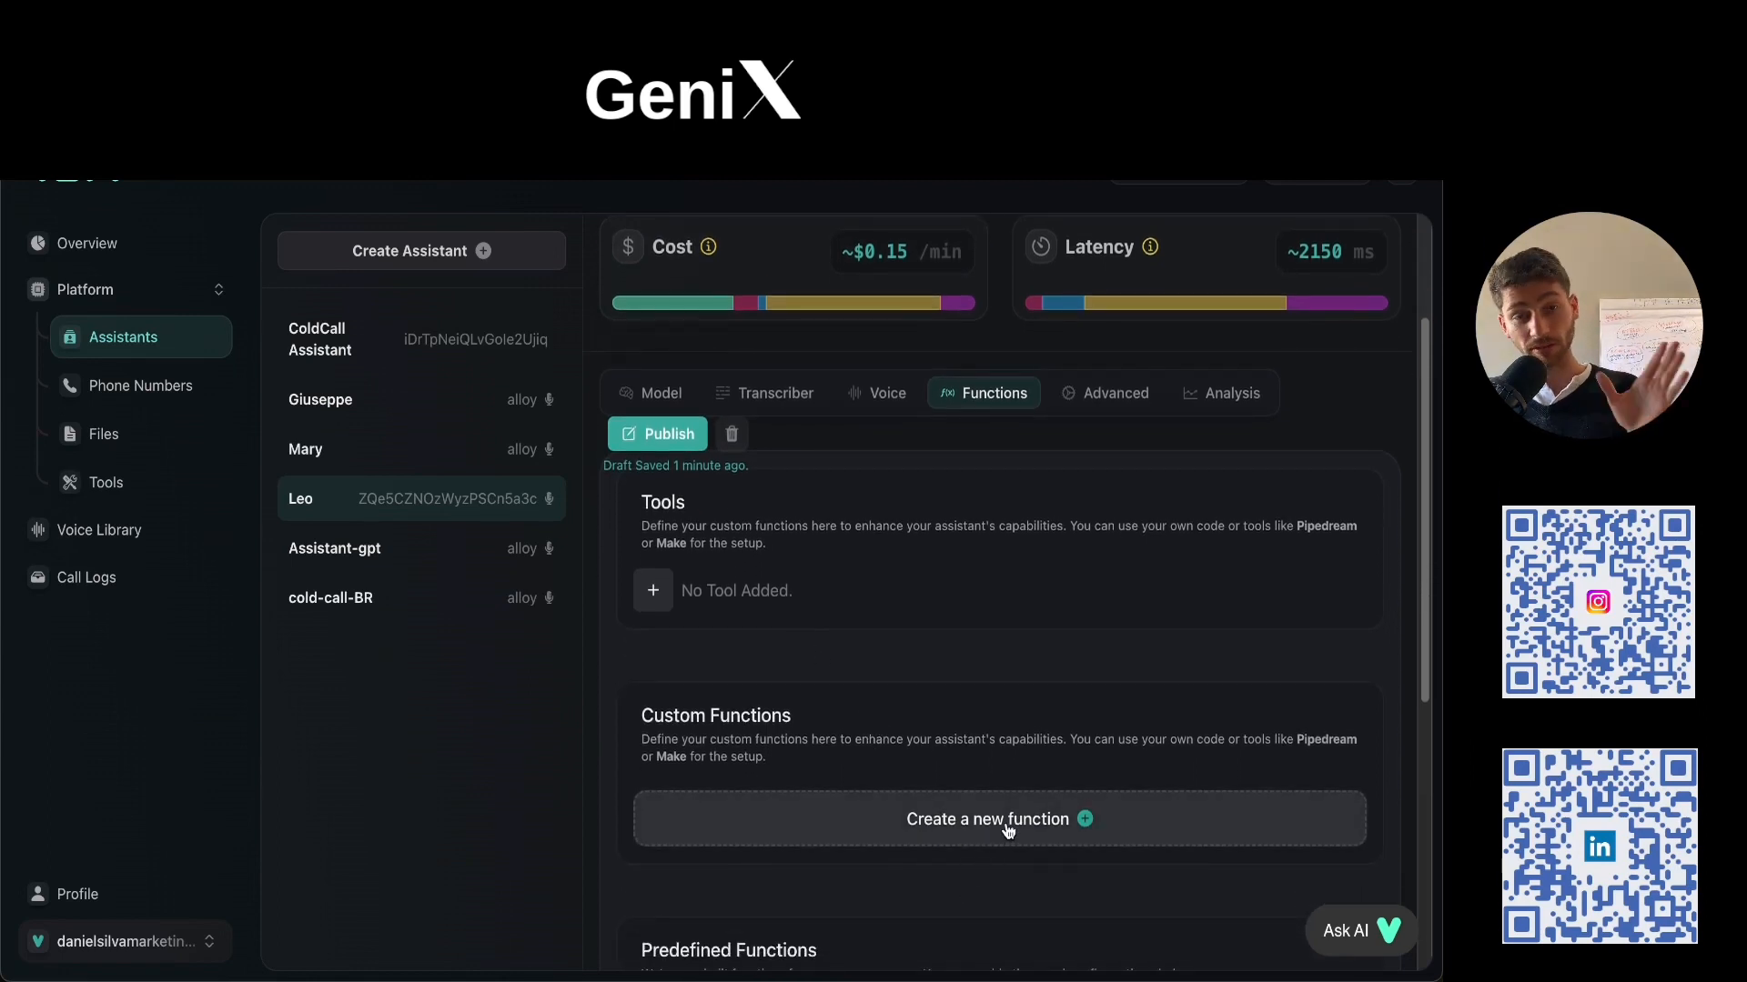
scroll(891, 698, "down", 1)
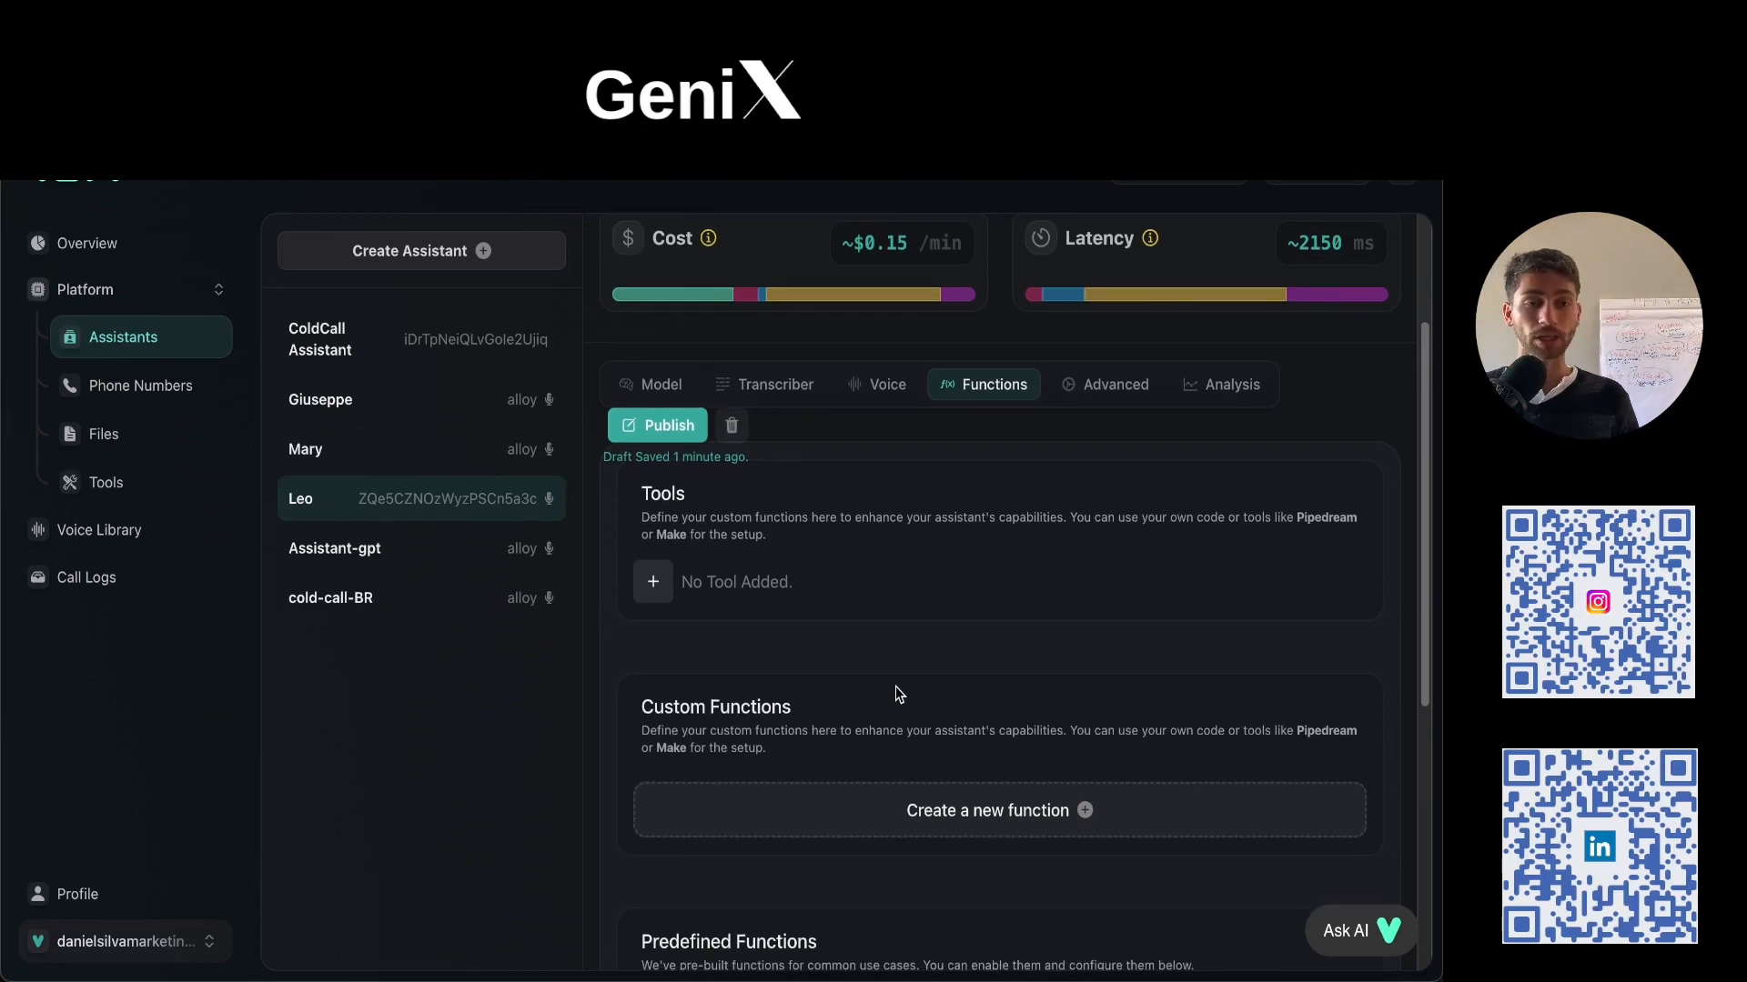
scroll(905, 646, "down", 2)
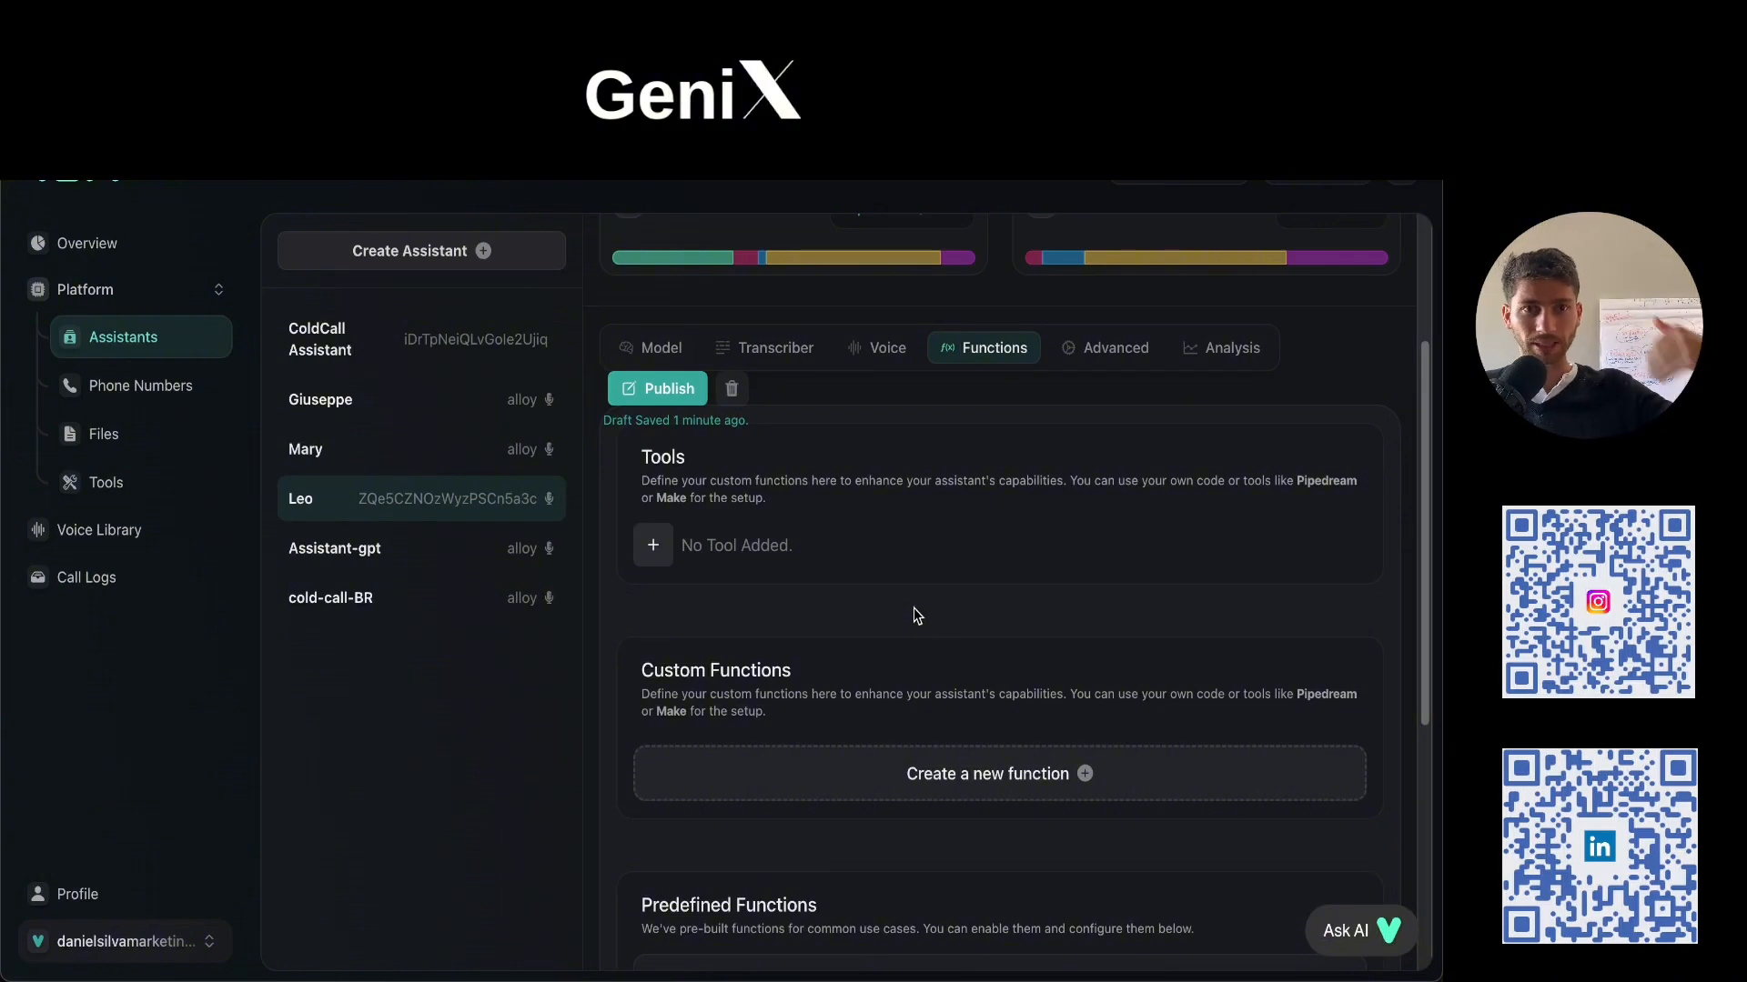
scroll(914, 614, "down", 1)
scroll(915, 620, "down", 2)
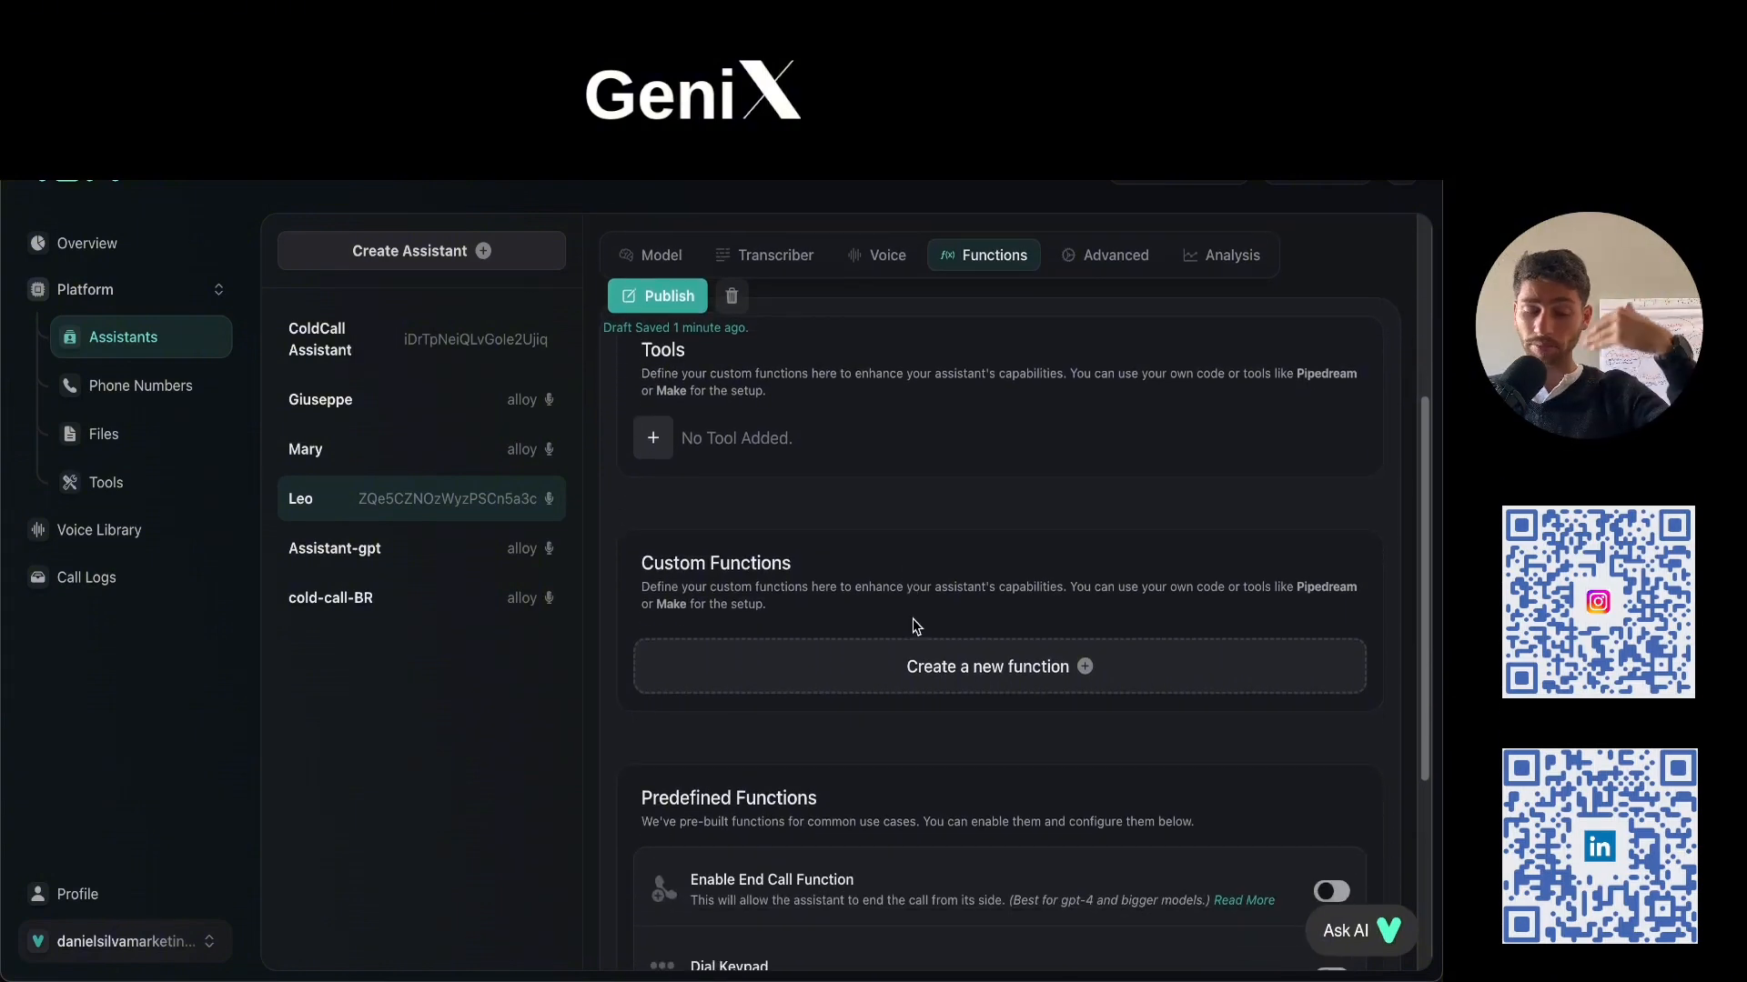
scroll(914, 620, "down", 2)
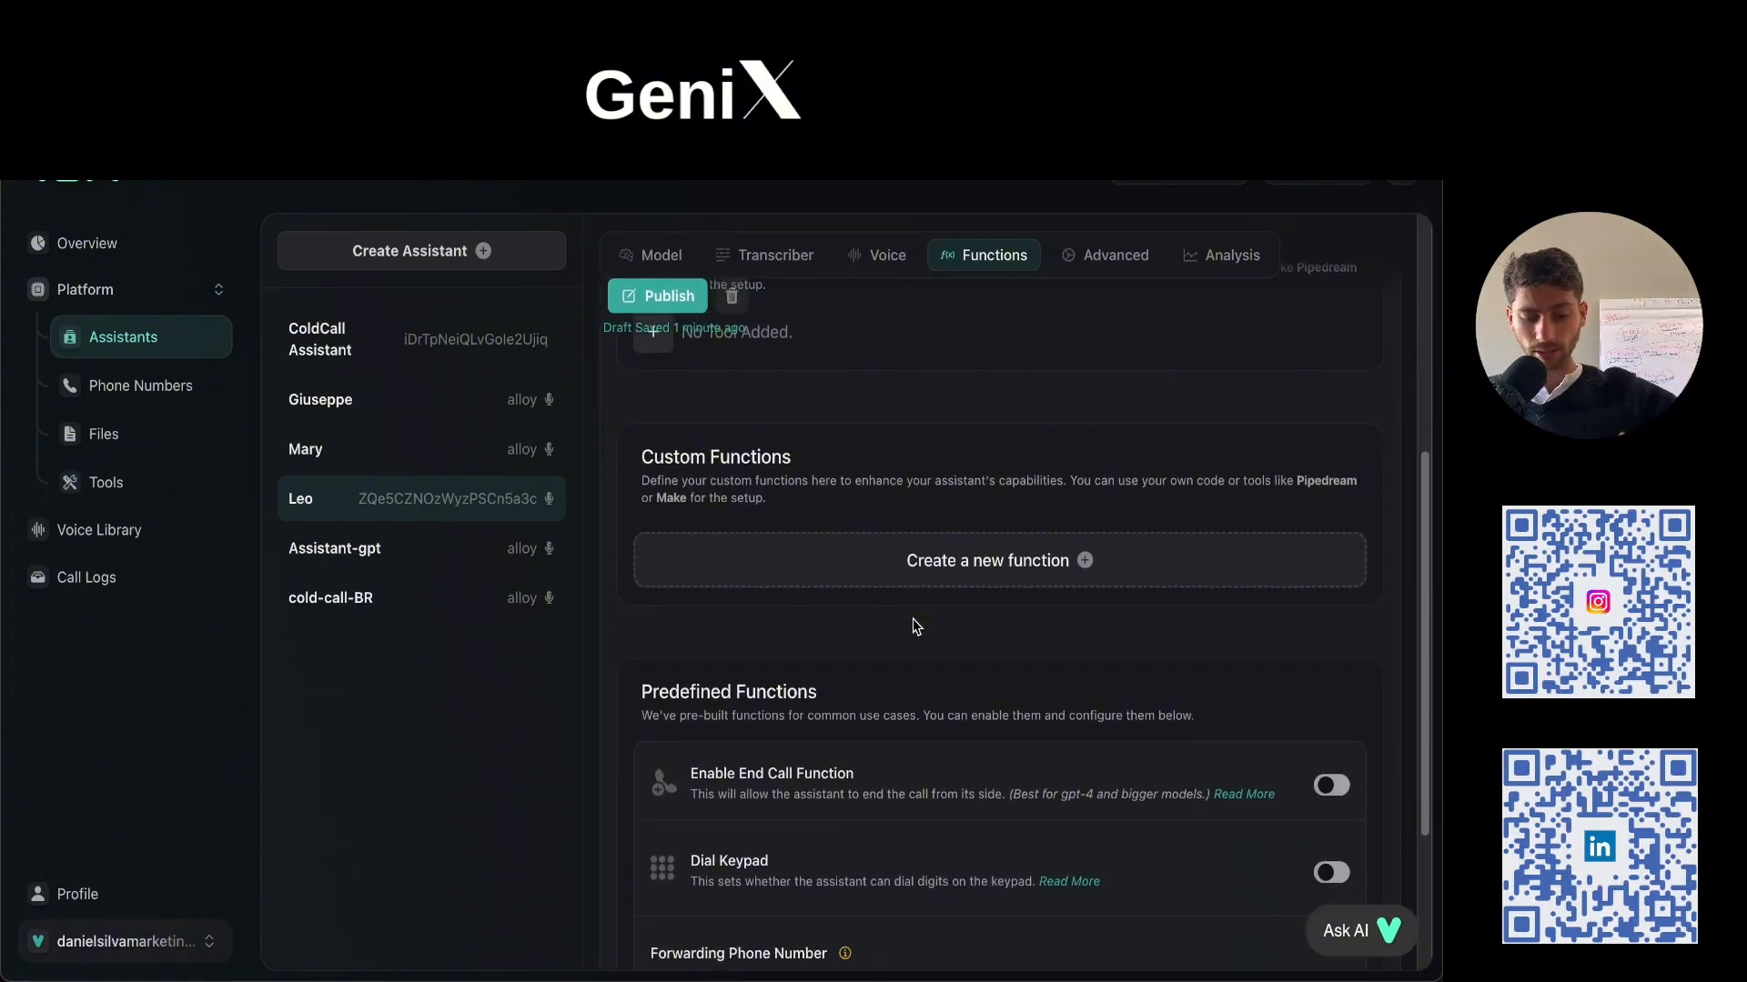
scroll(915, 626, "down", 2)
scroll(915, 626, "up", 6)
scroll(915, 628, "up", 2)
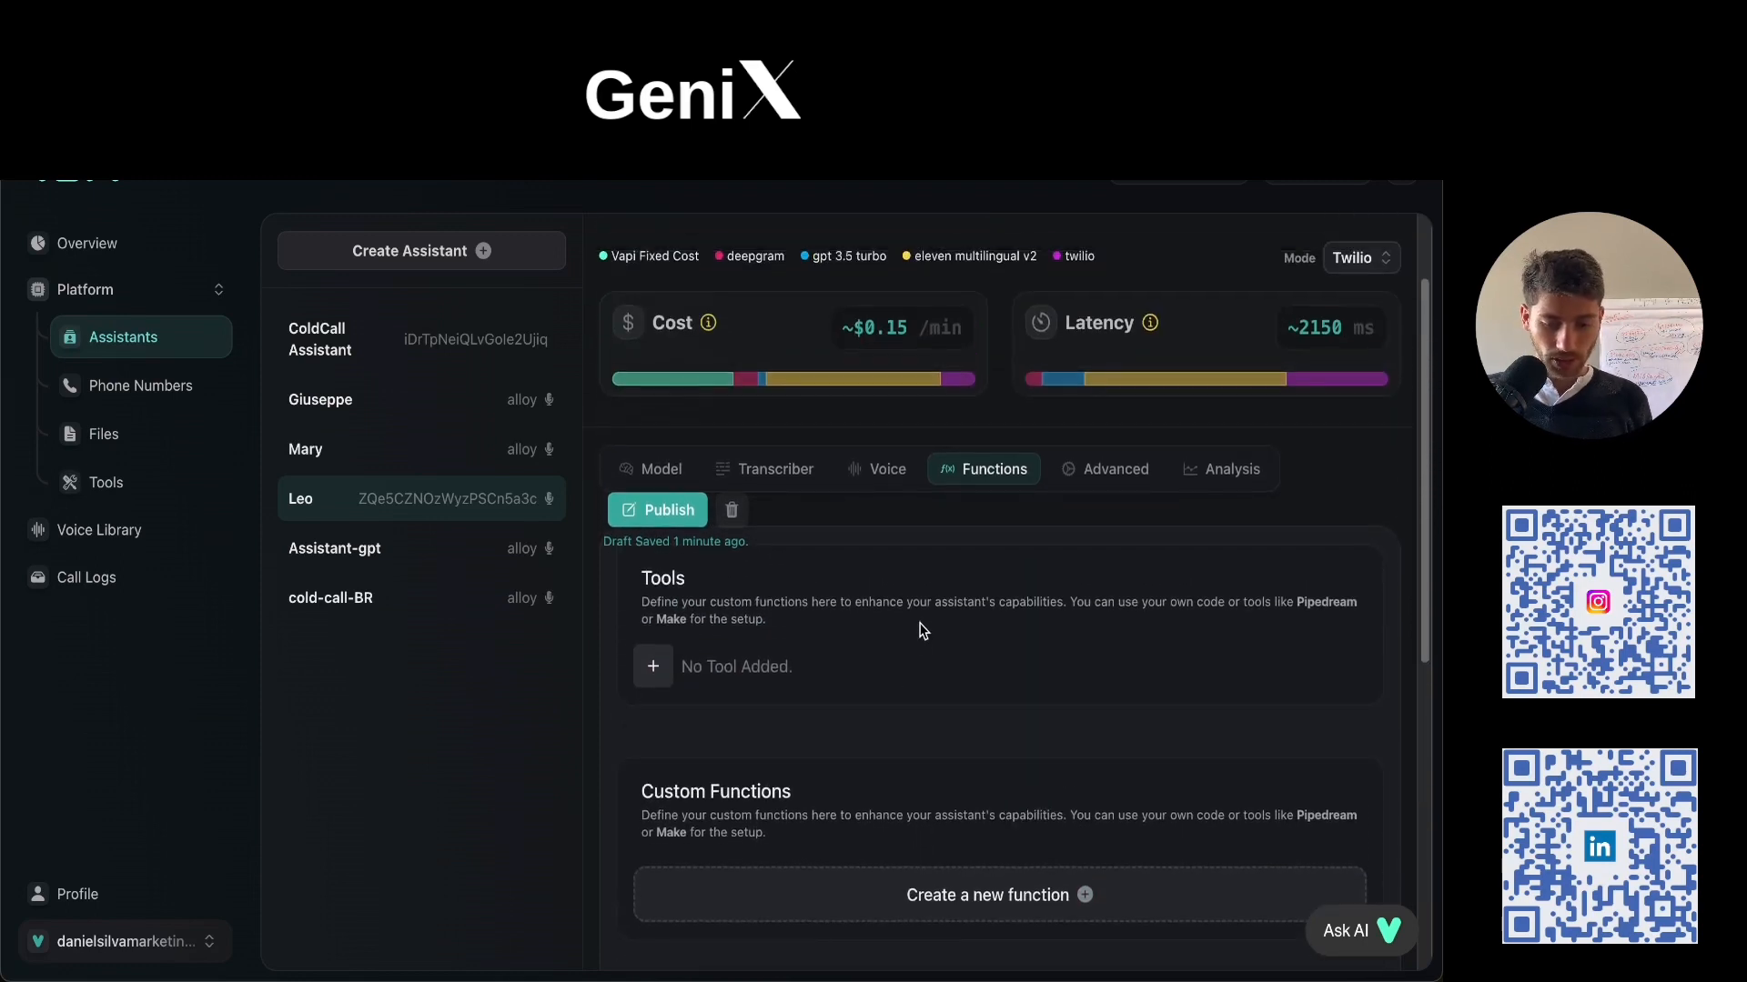
scroll(887, 612, "down", 5)
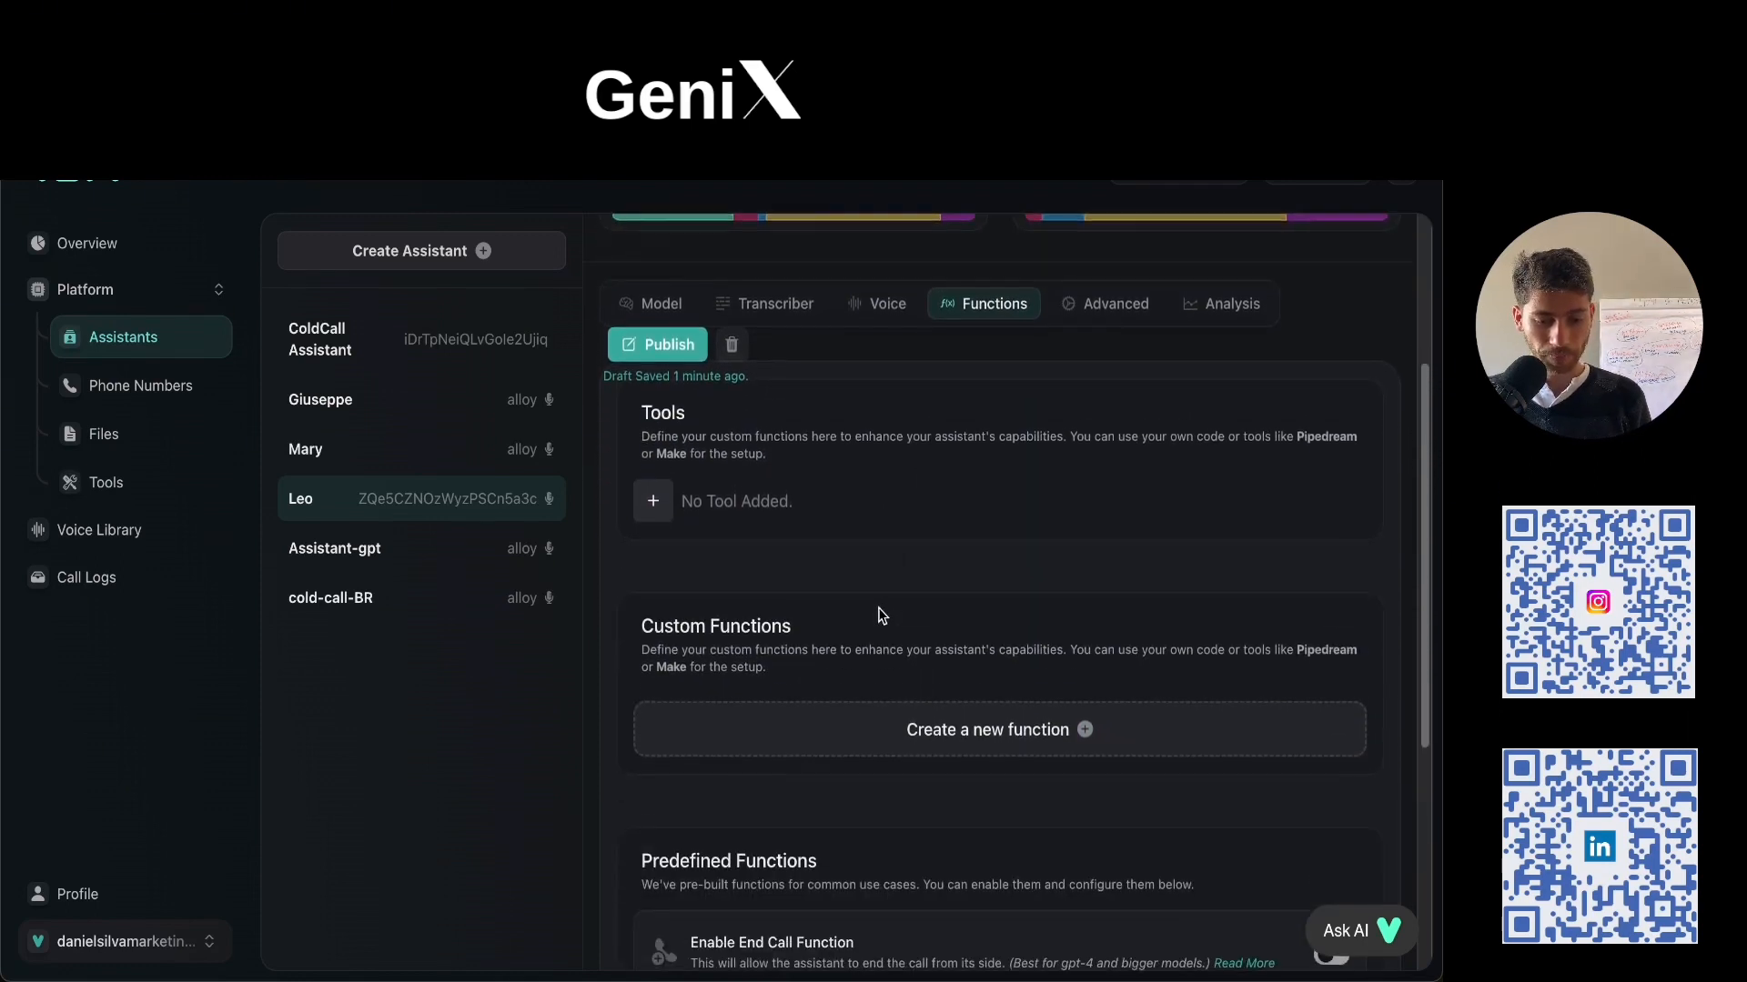
scroll(893, 566, "down", 3)
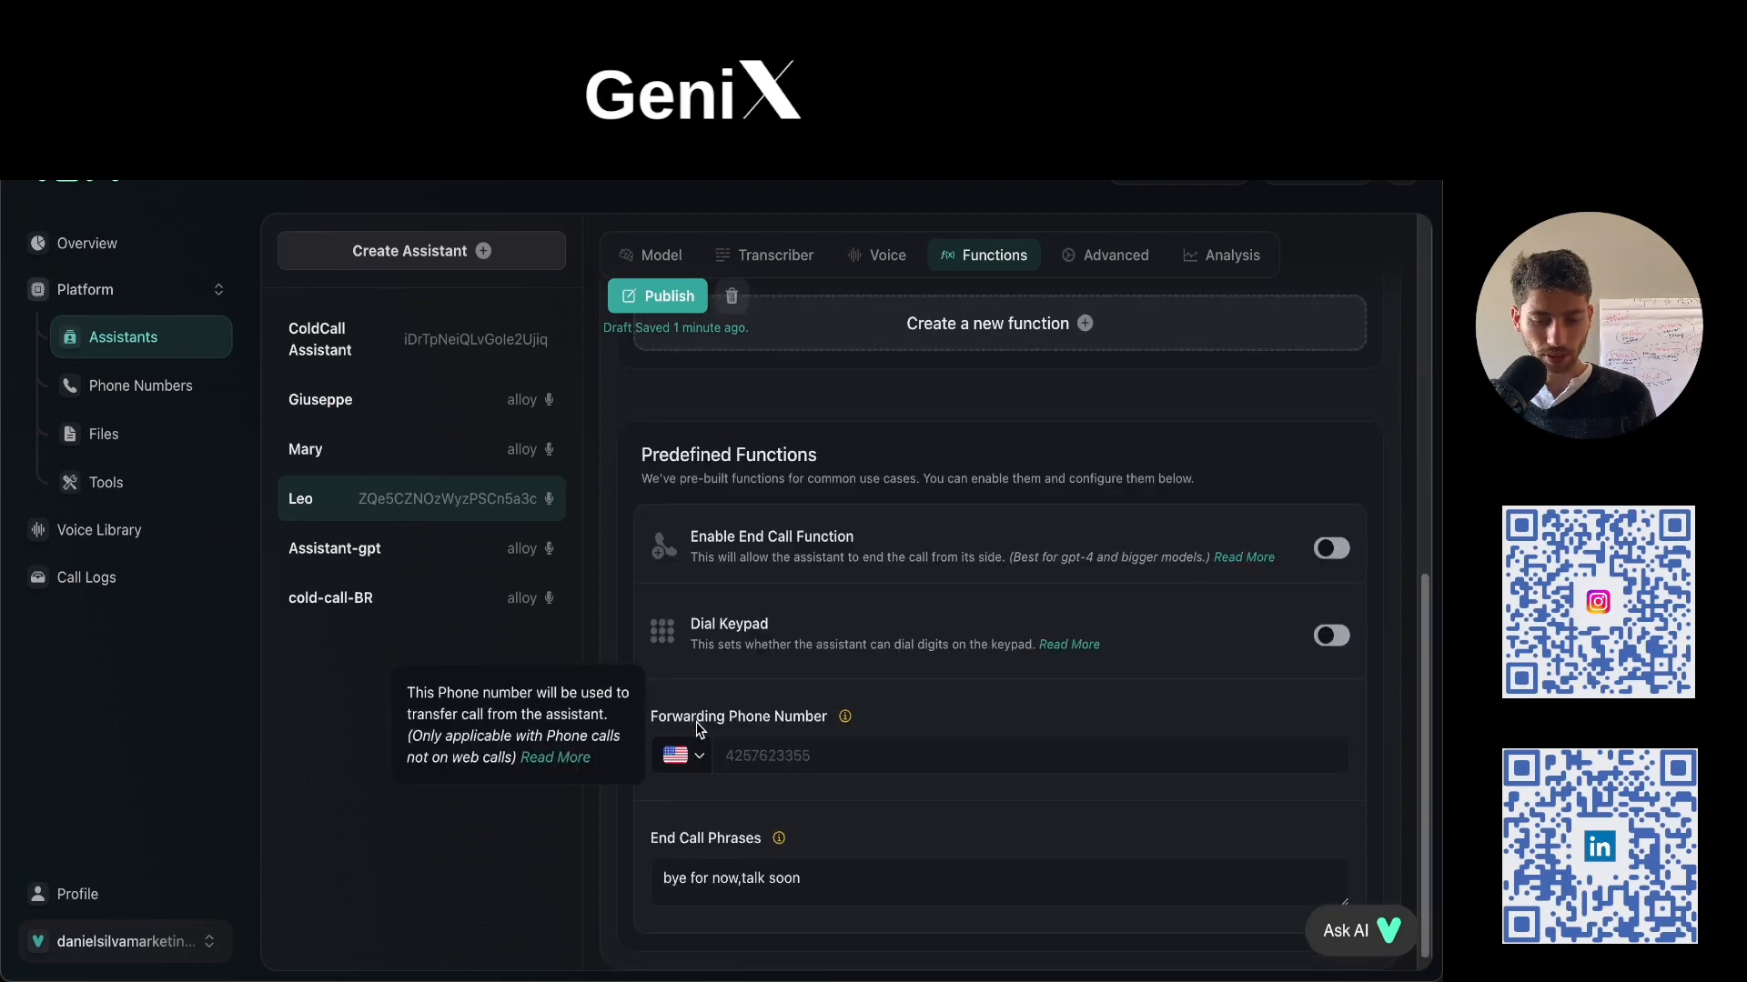
Browse the country codes for Leo's forwarding phone number without choosing one or entering a number.
left_click(823, 753)
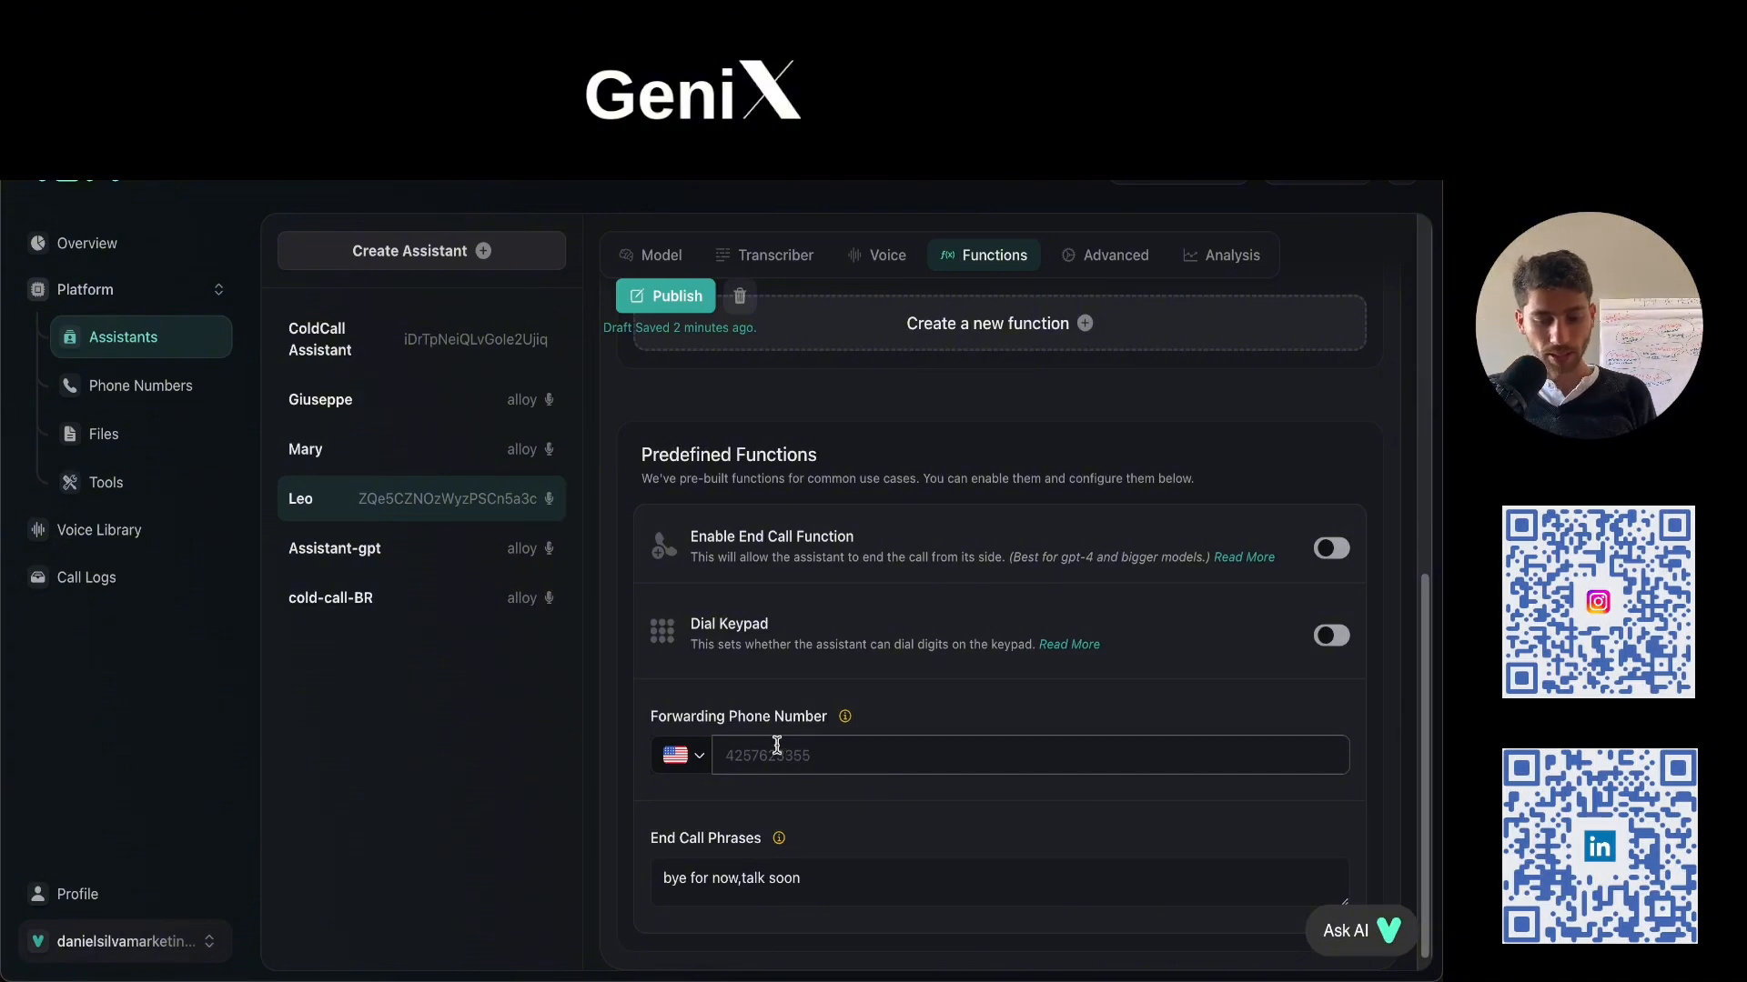
left_click(678, 755)
scroll(696, 549, "down", 5)
scroll(696, 548, "down", 20)
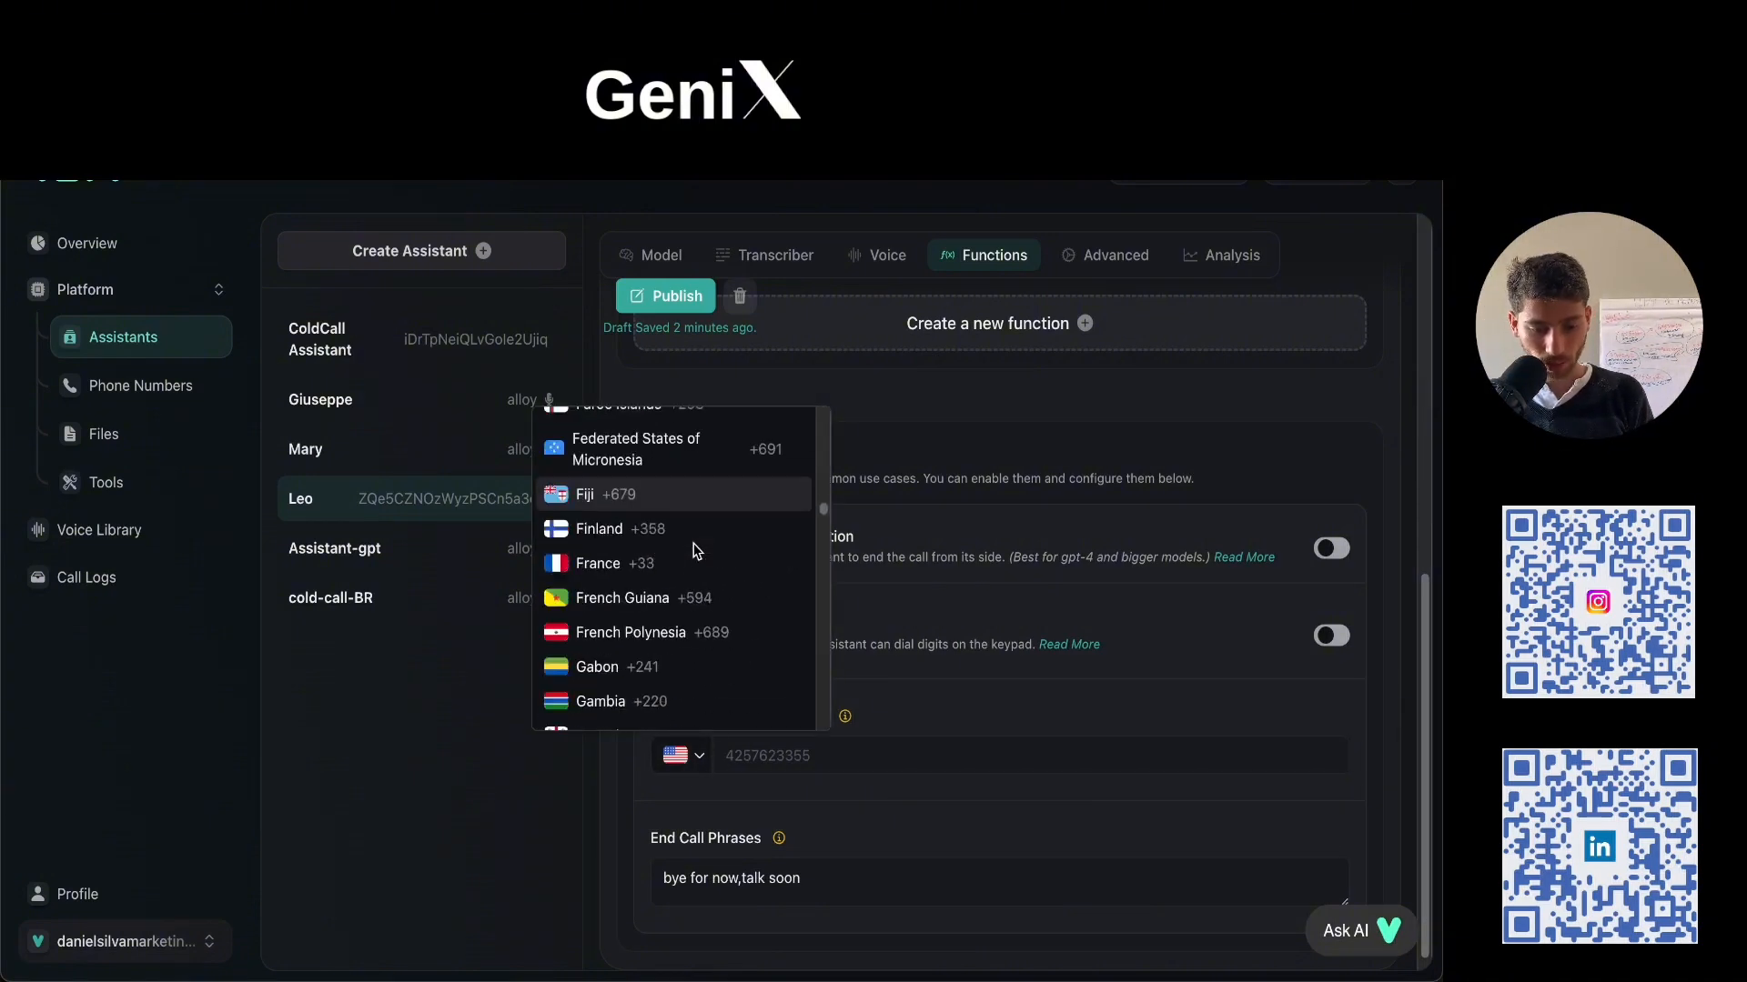
scroll(767, 646, "down", 4)
scroll(766, 647, "up", 20)
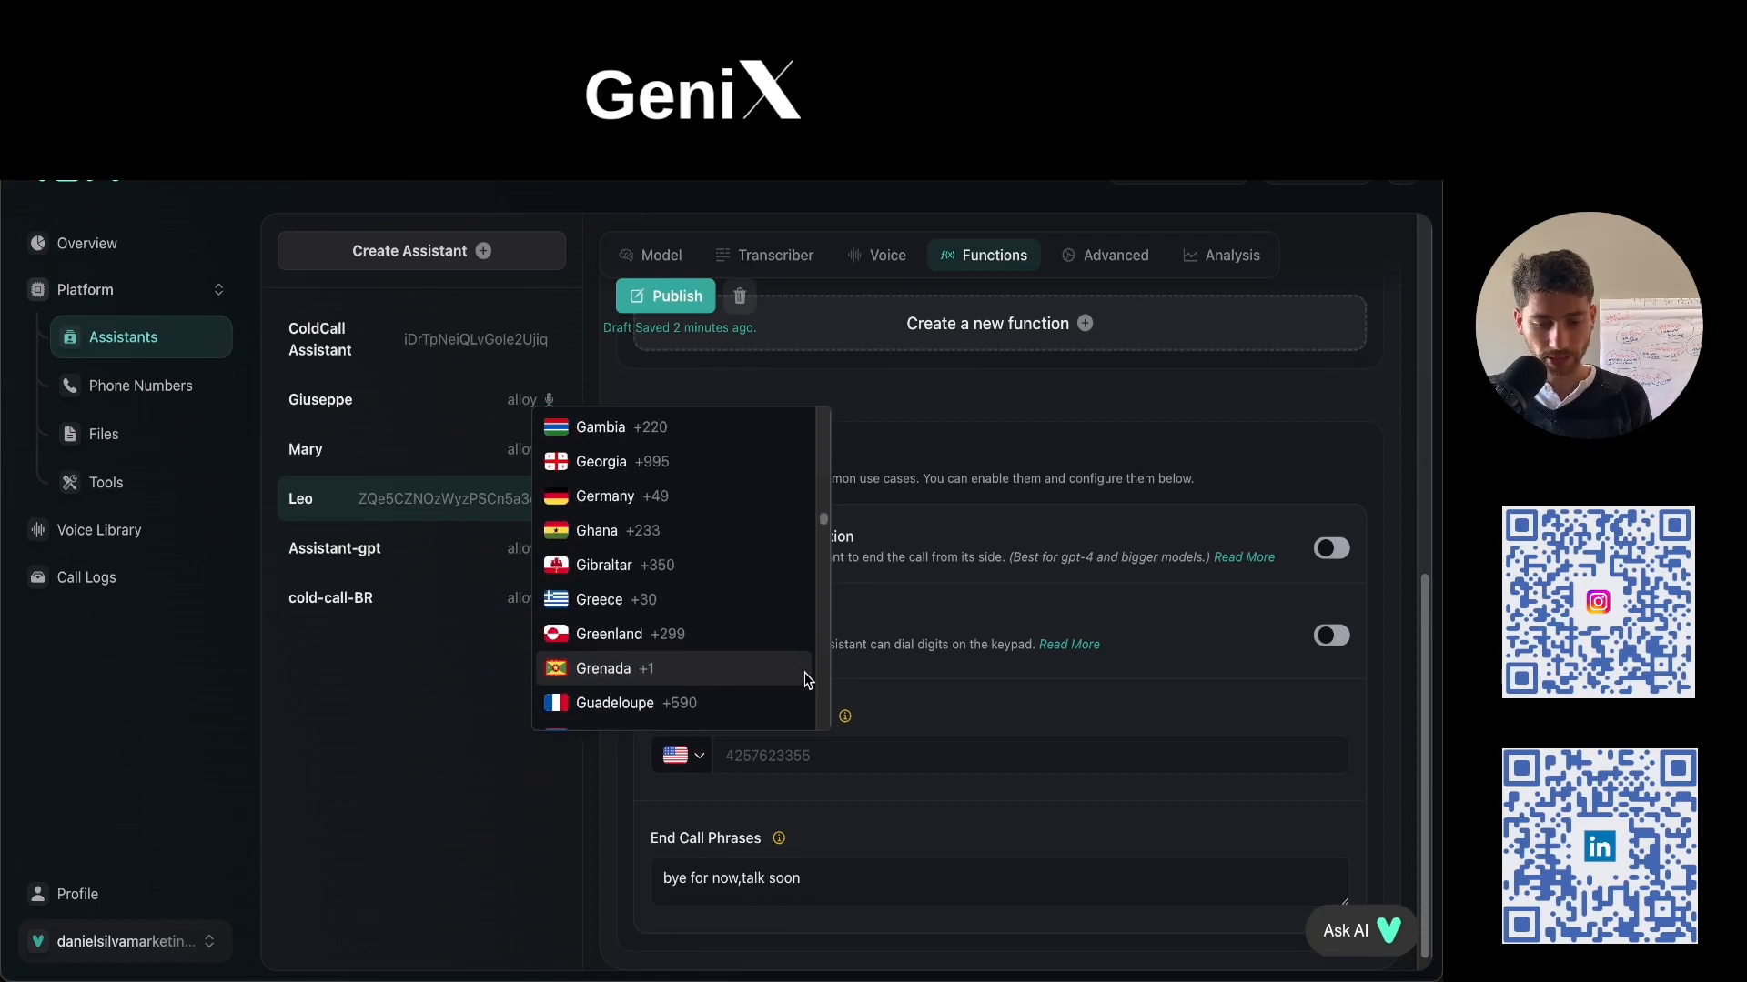
left_click(888, 739)
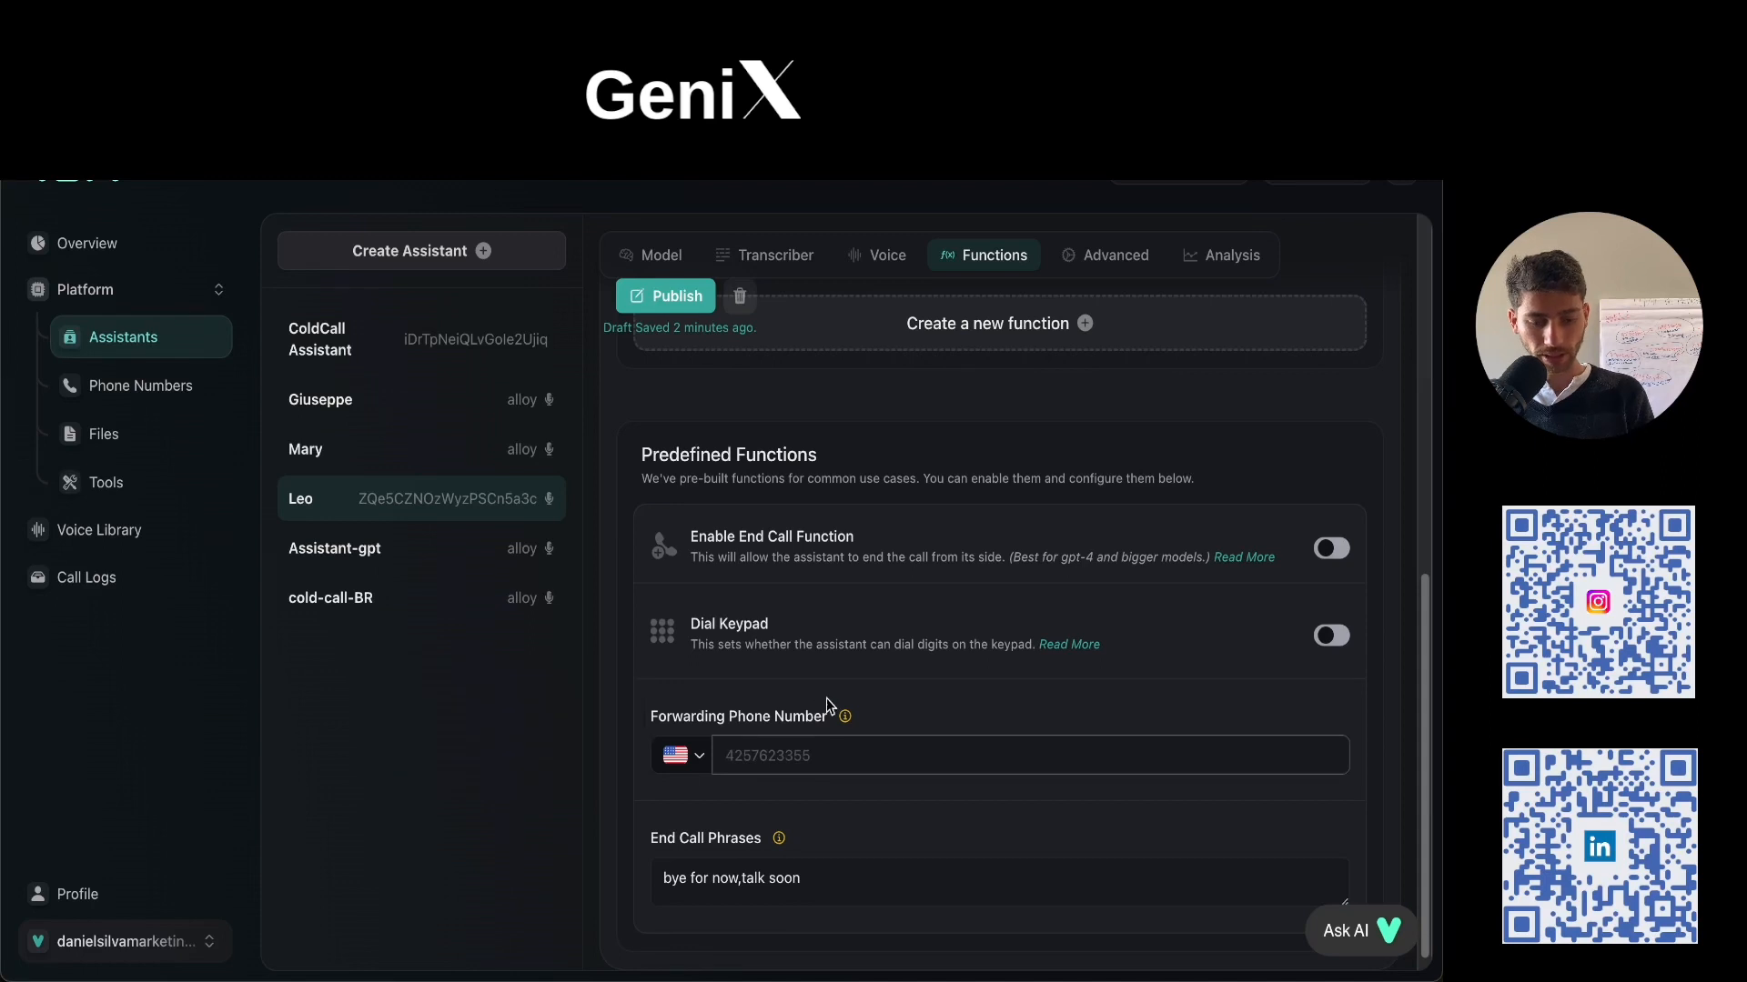
Replace Leo's end call phrases with "tchau, obrigado, não quero." and publish the assistant.
scroll(747, 834, "down", 1)
left_click(823, 869)
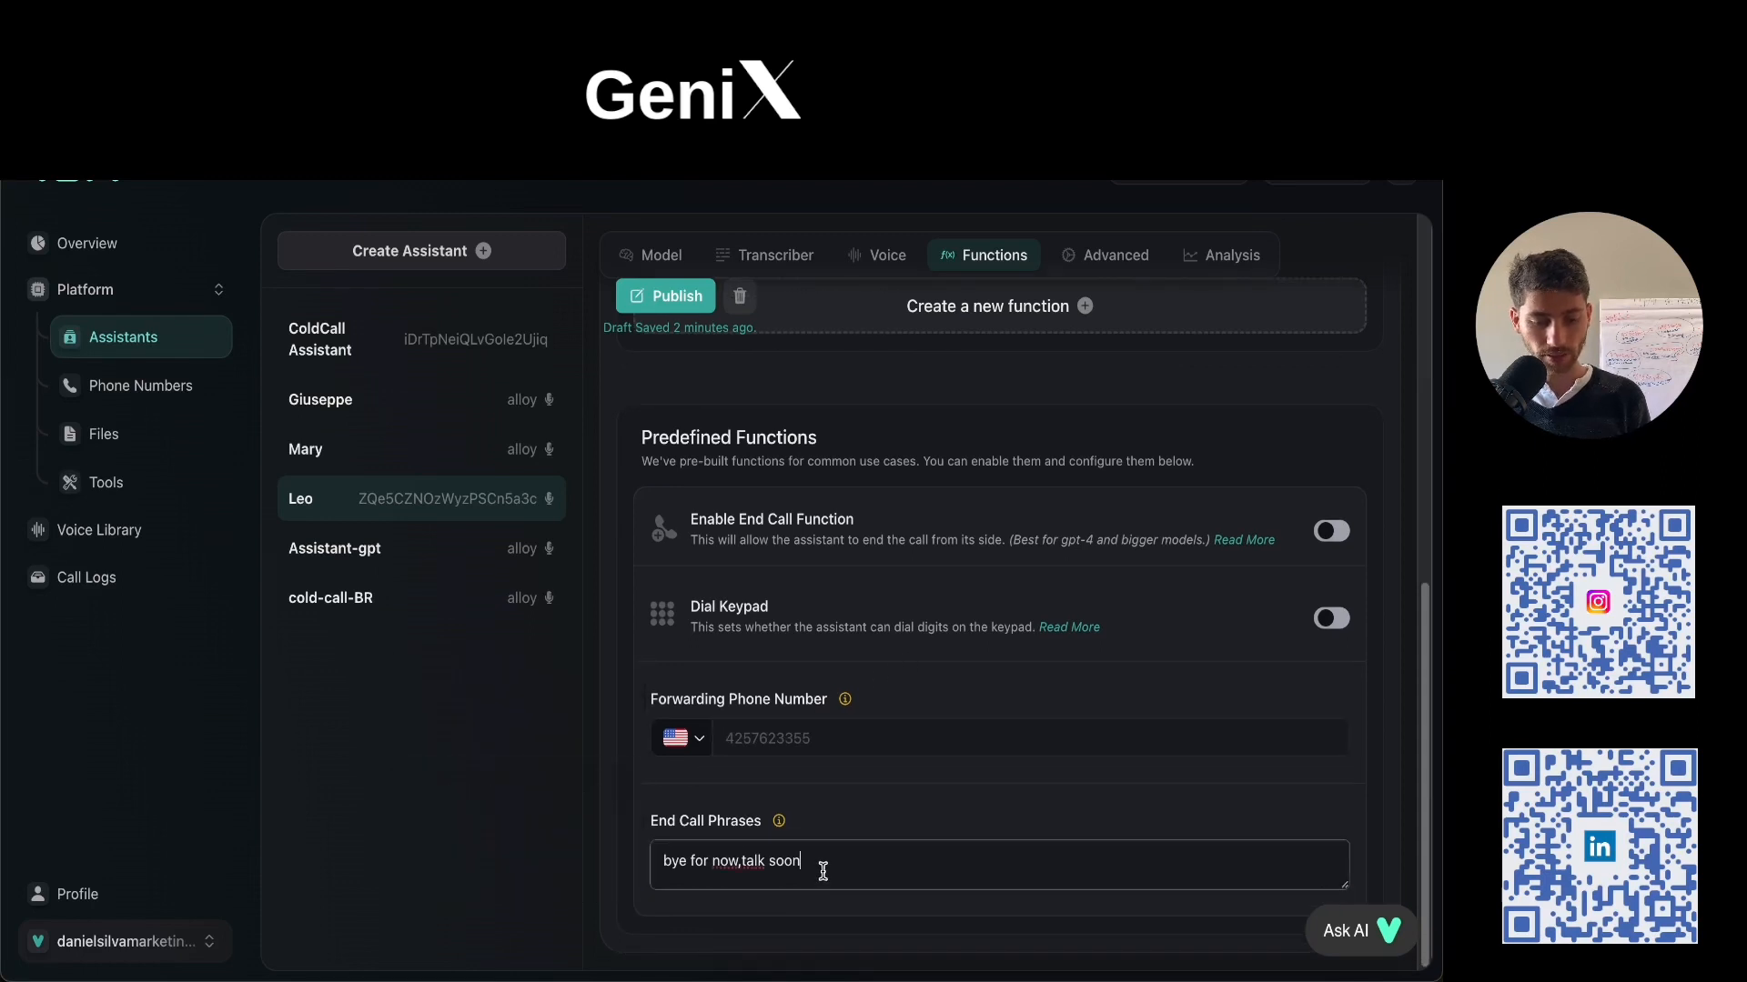
key("ctrl+a")
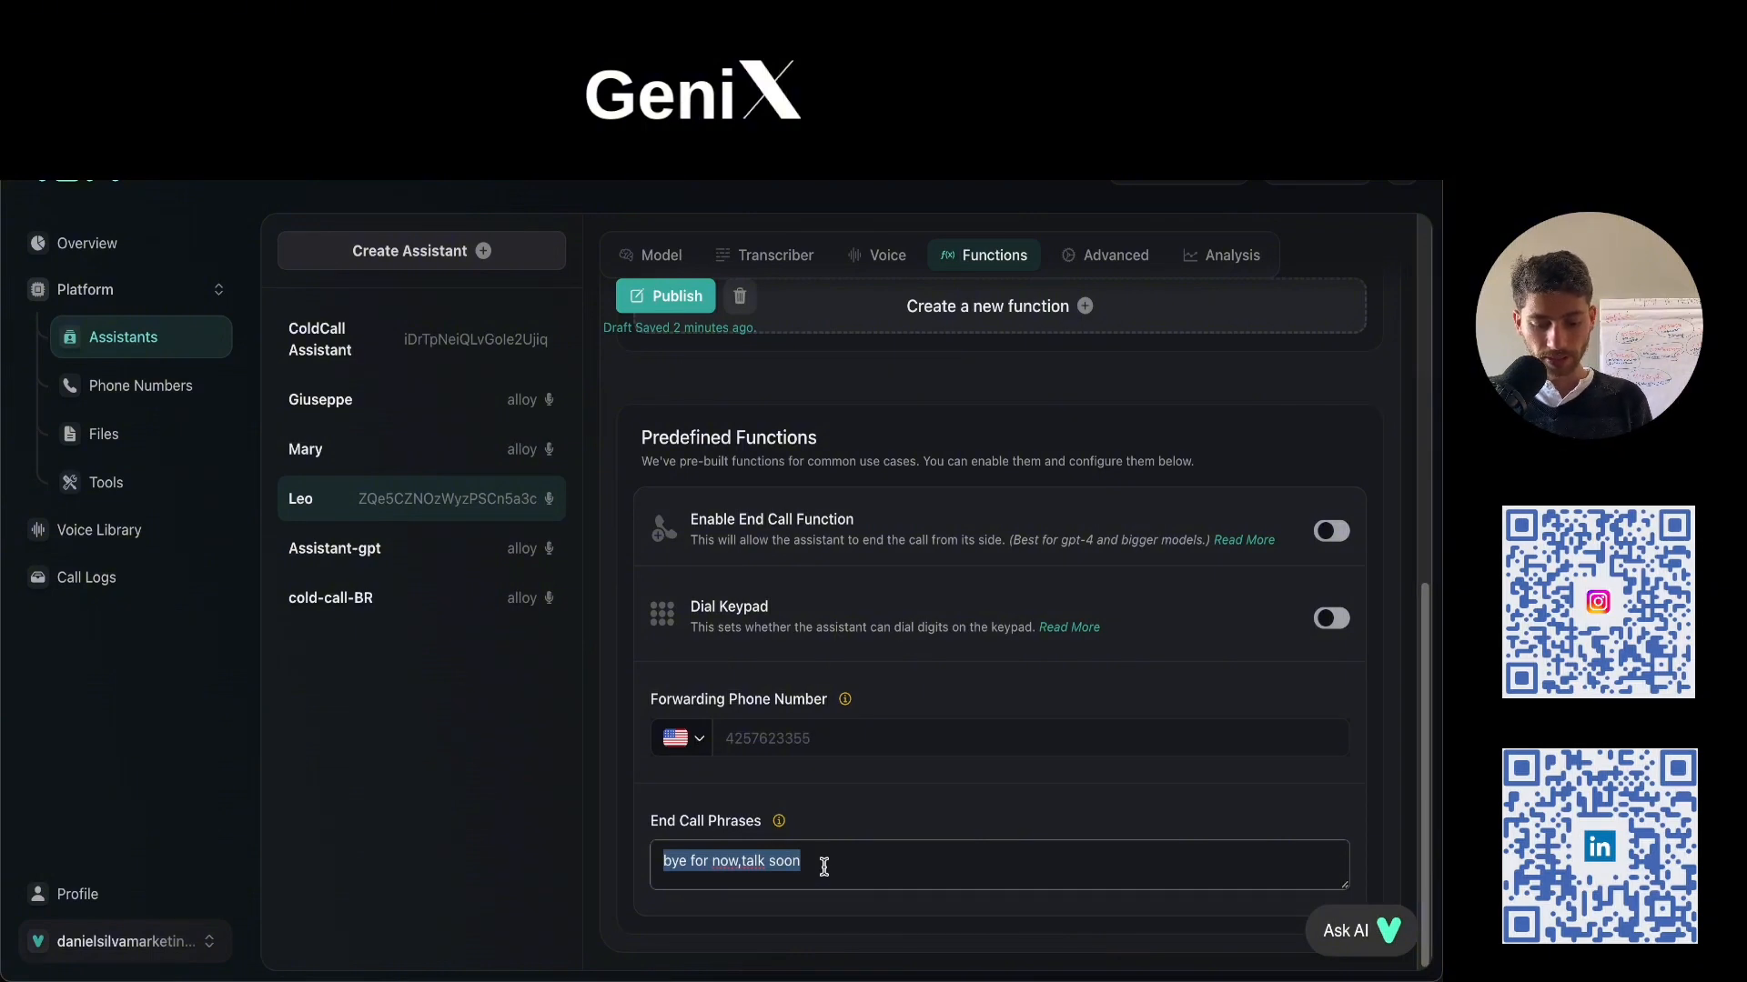
type("tchau")
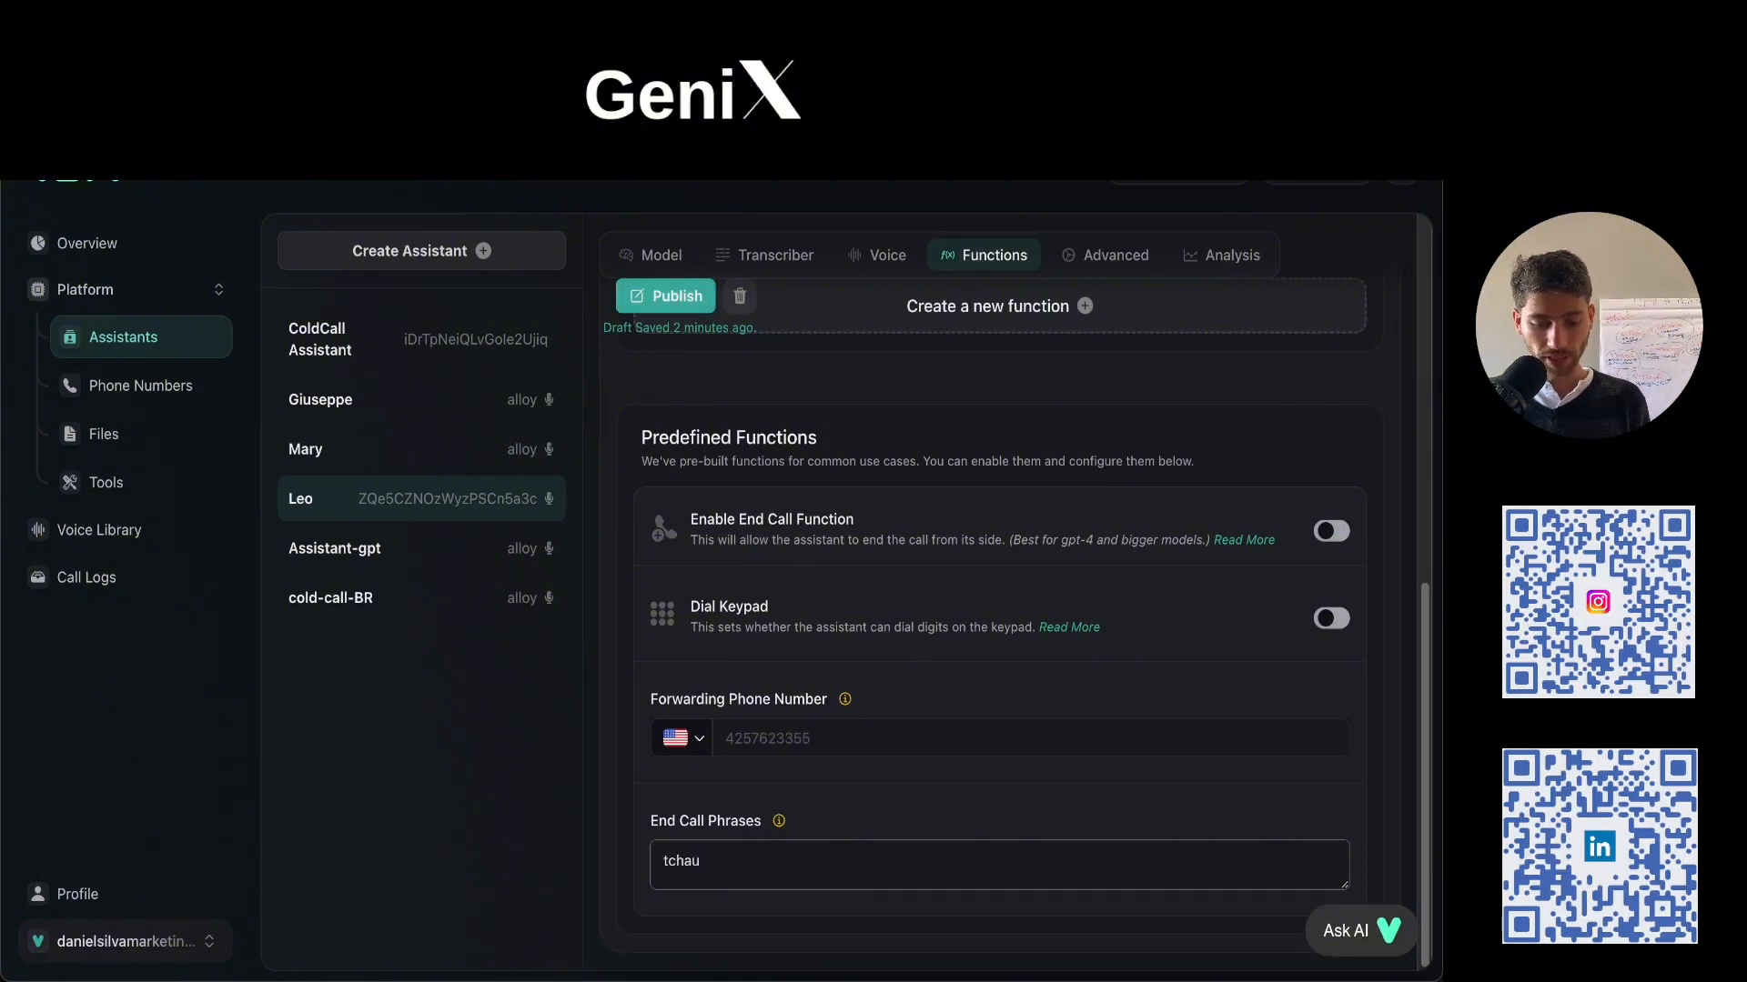
type(", ob")
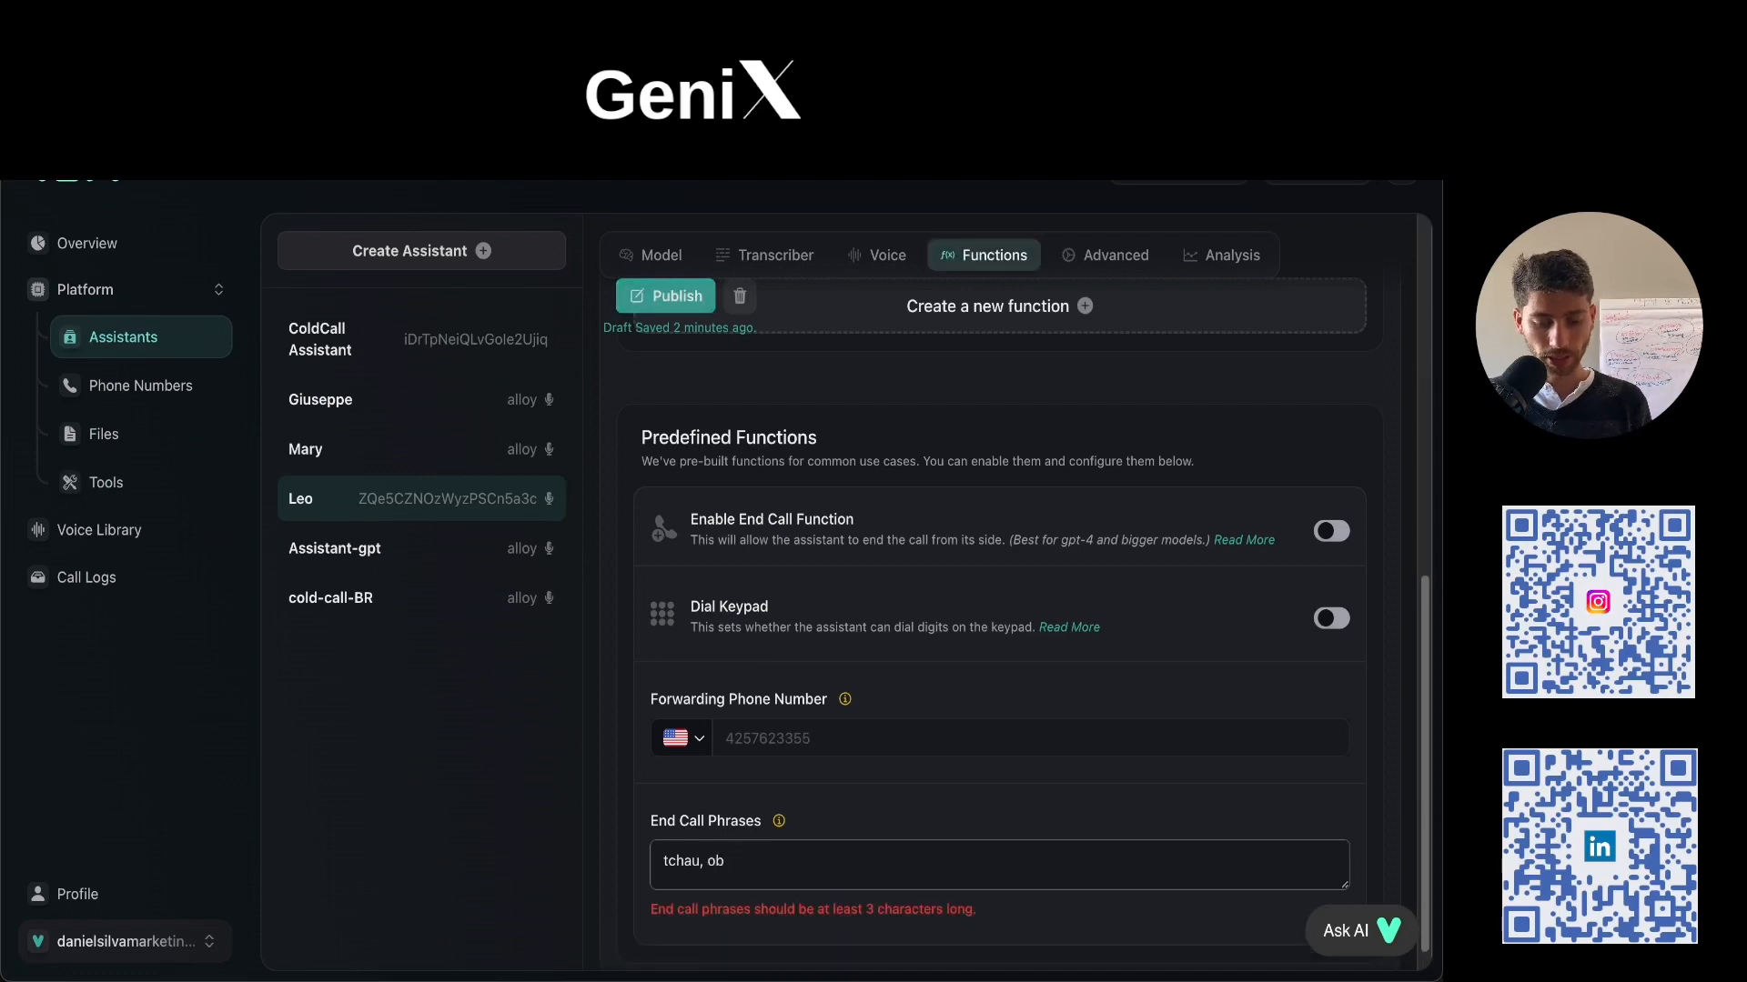
type("rigado, não quero.")
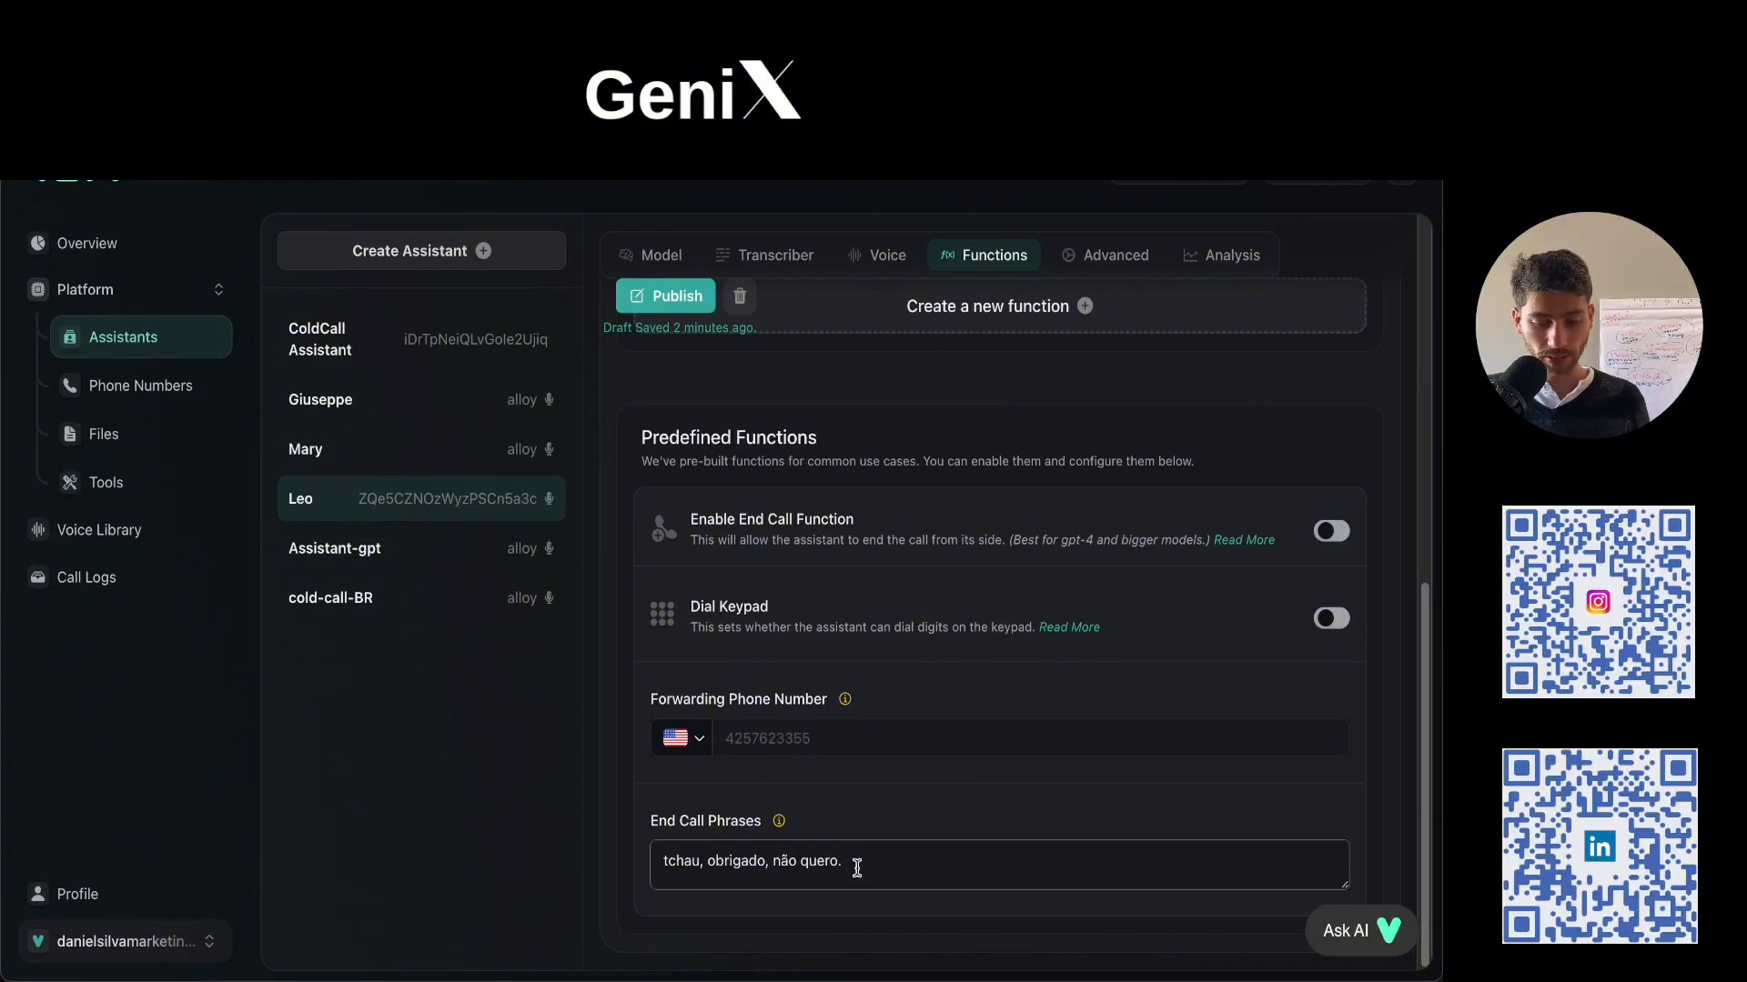
scroll(696, 701, "up", 10)
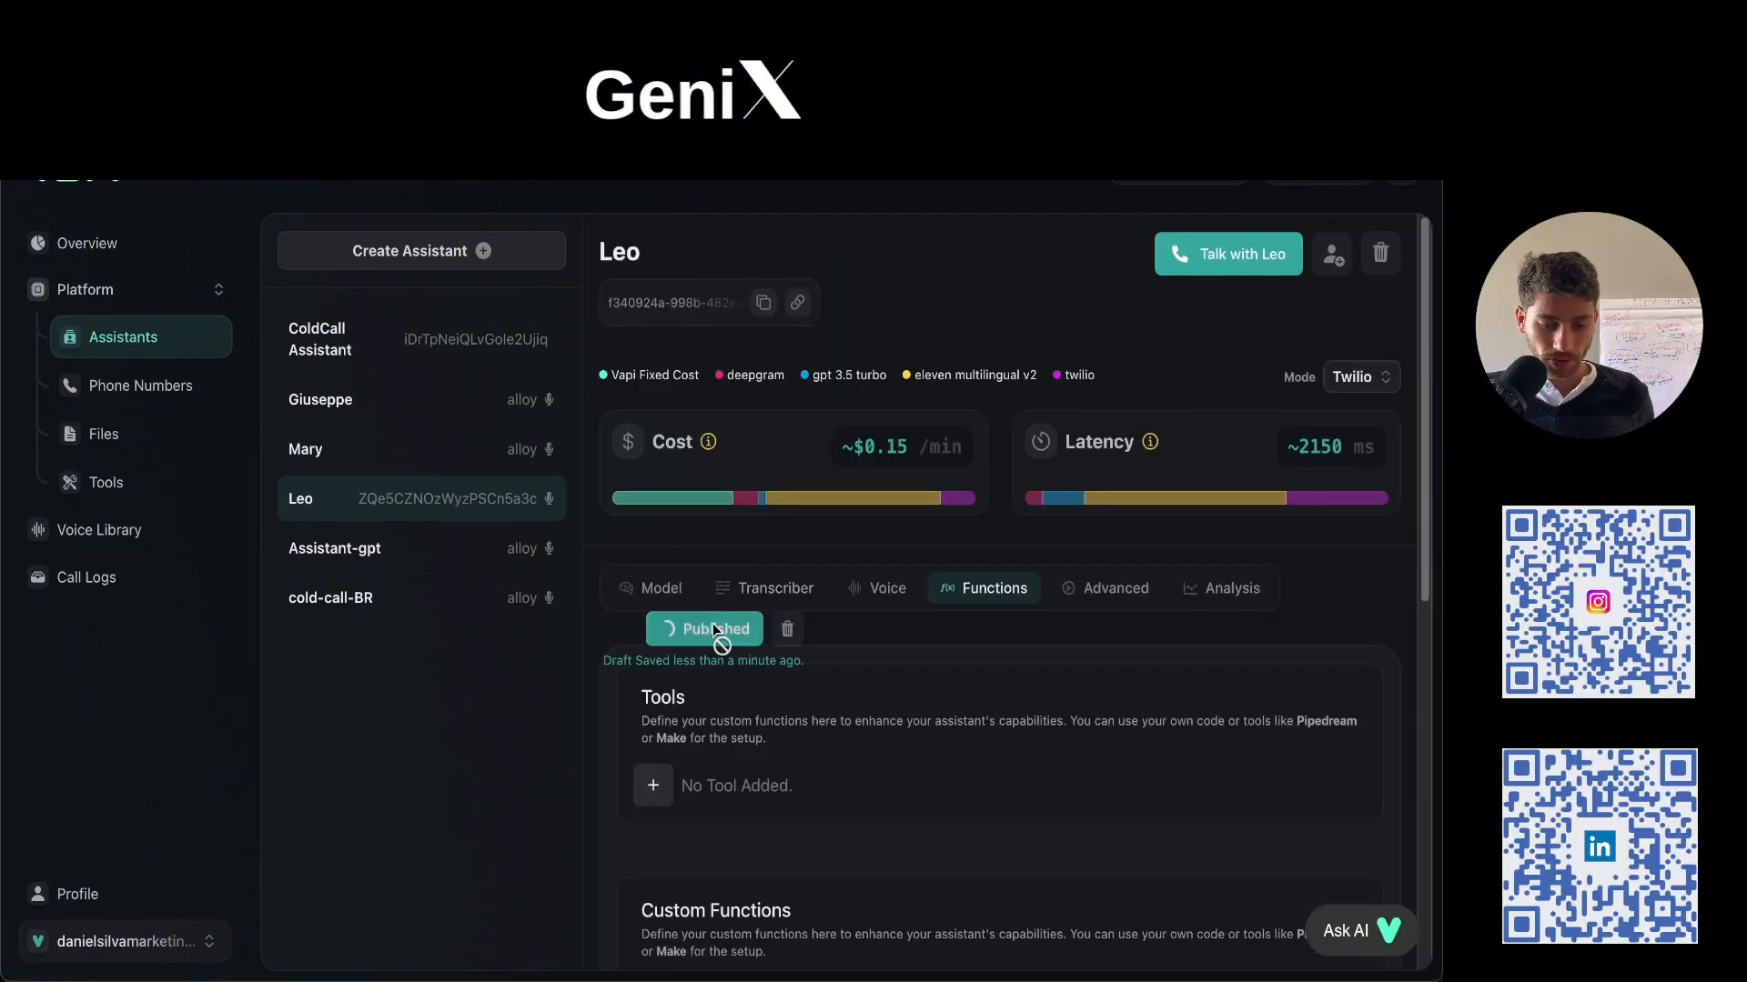
left_click(713, 624)
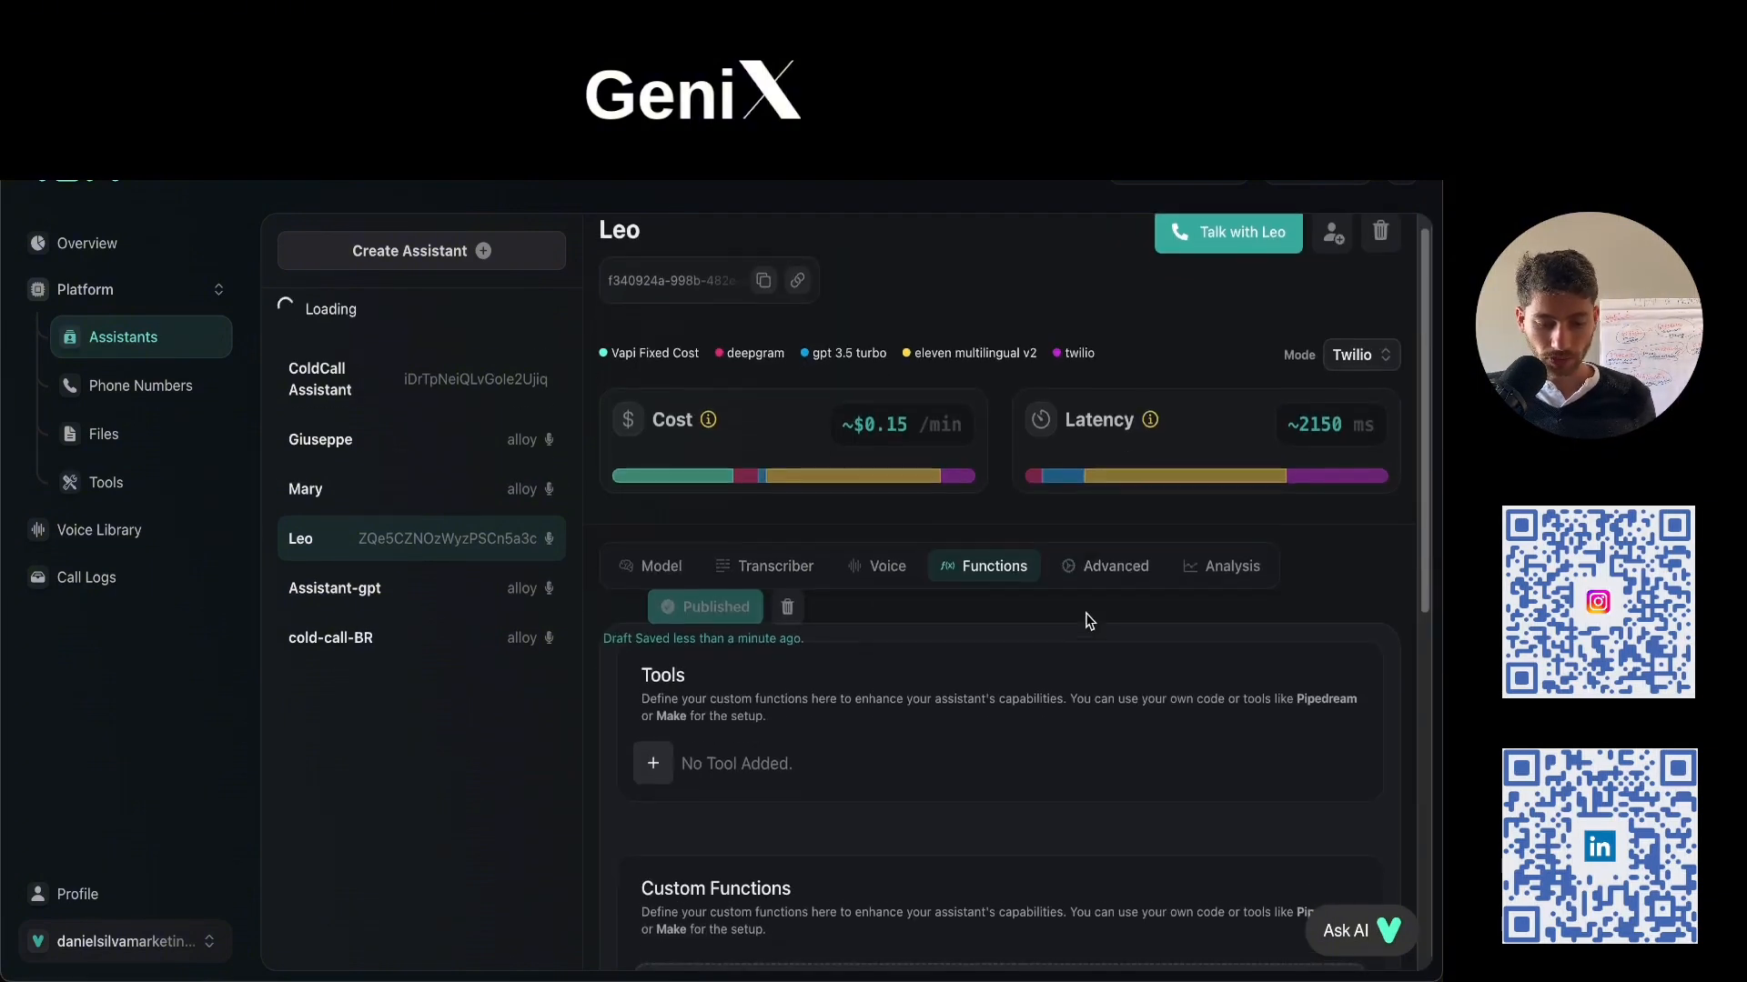
Enable HIPAA compliance in Leo's advanced privacy settings.
left_click(1104, 564)
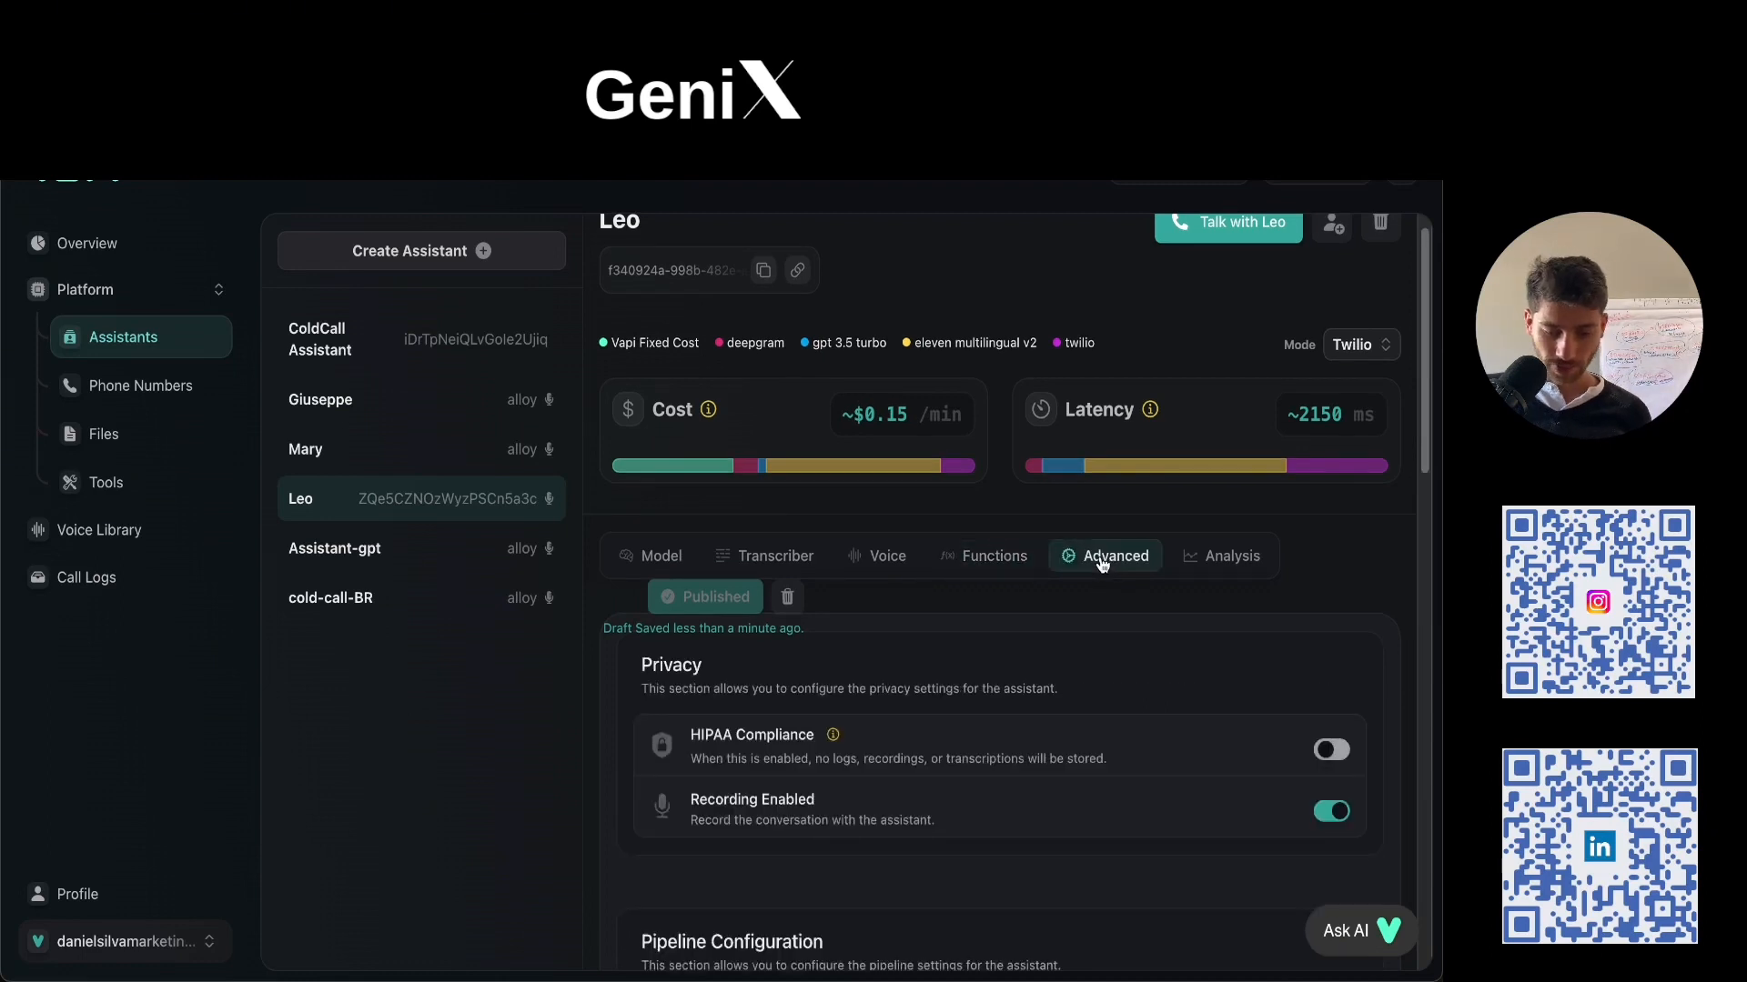
scroll(1091, 571, "down", 1)
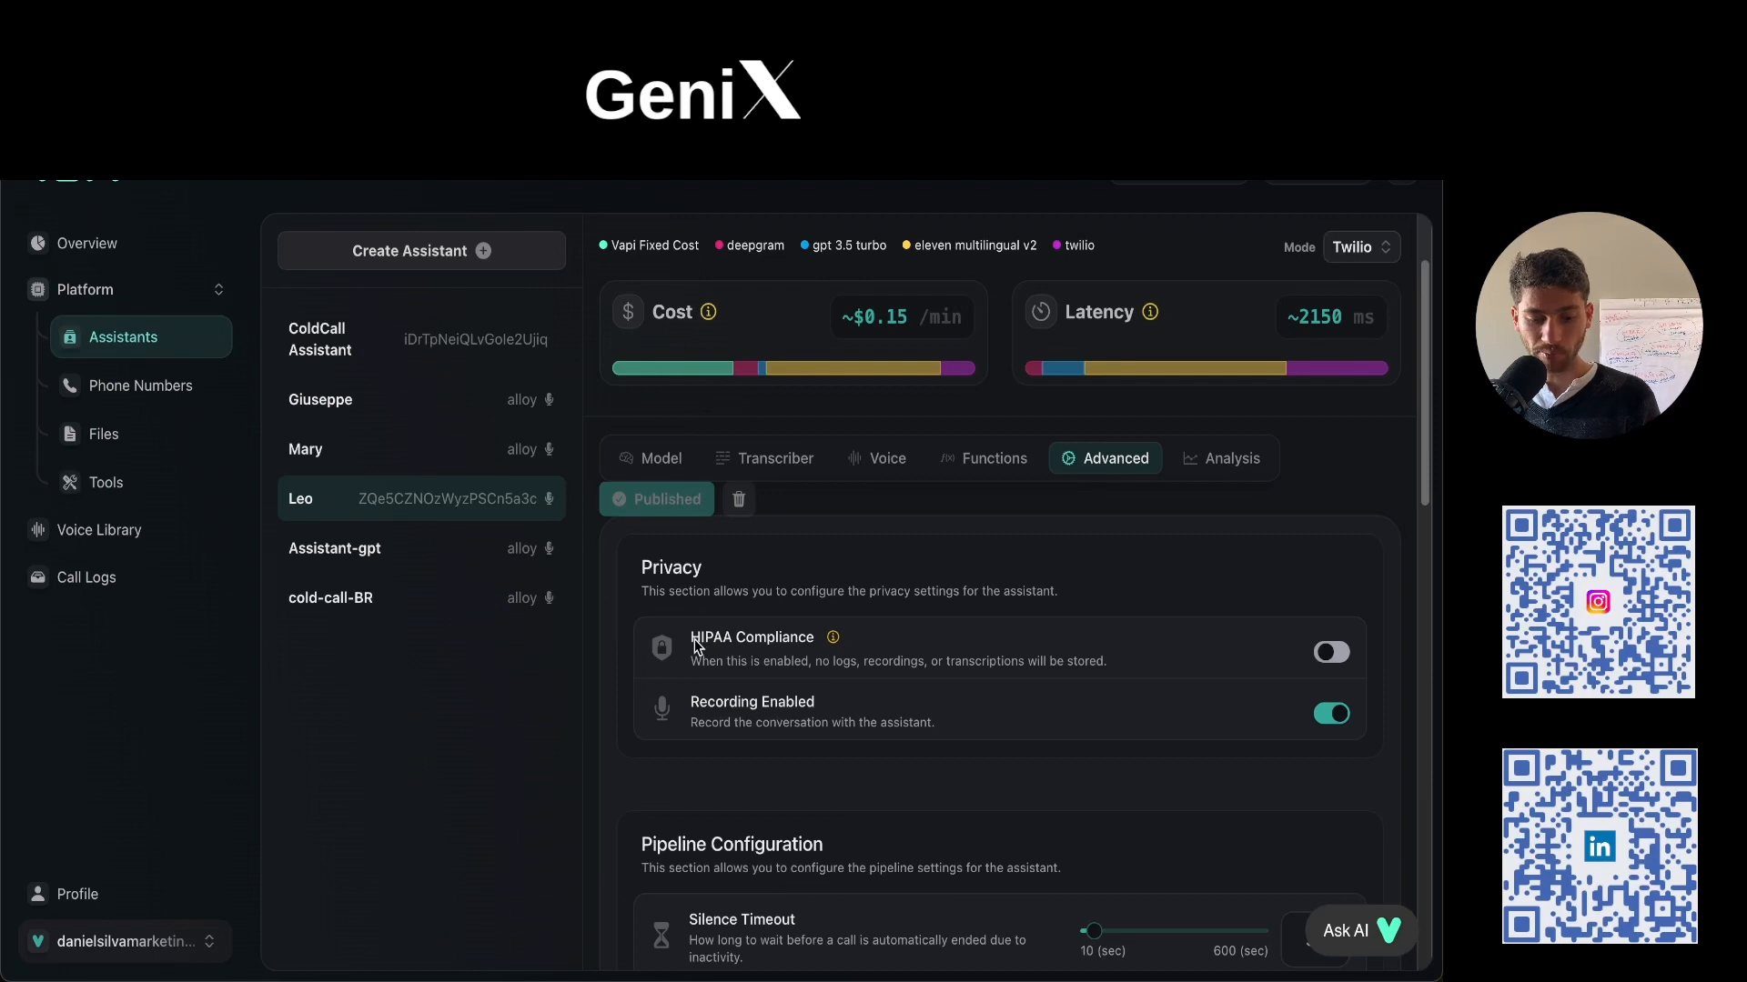
left_click(788, 646)
scroll(788, 644, "down", 1)
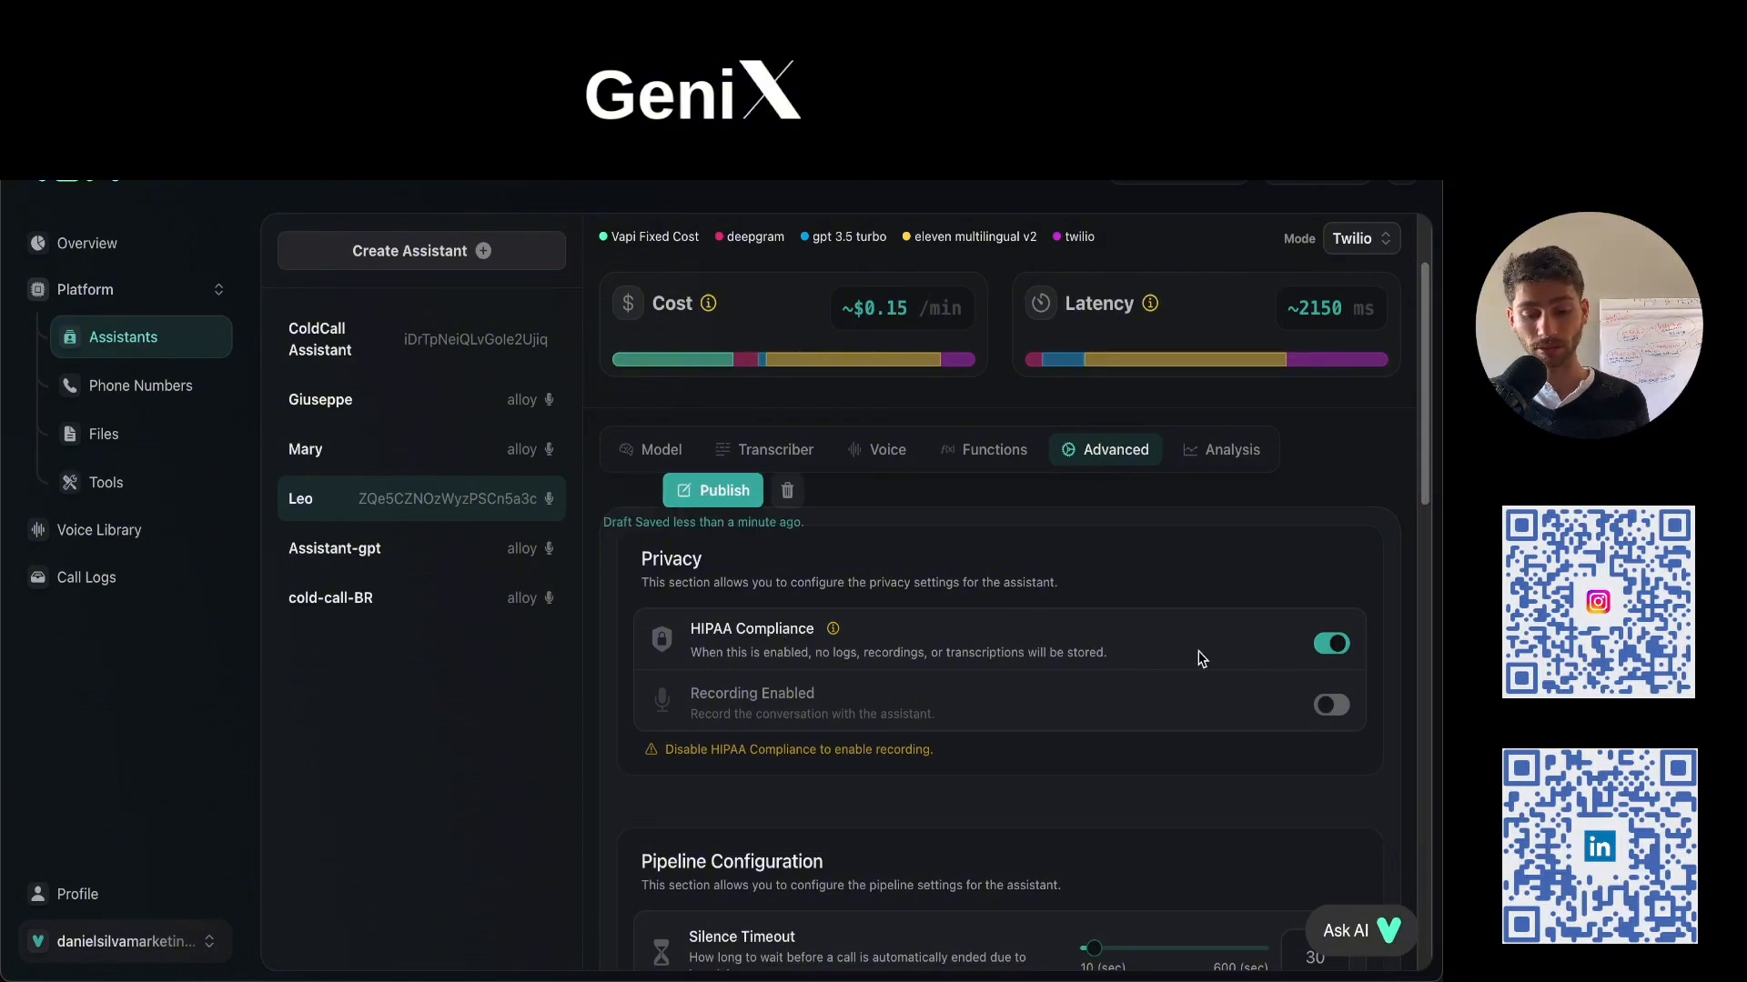
scroll(1122, 623, "down", 1)
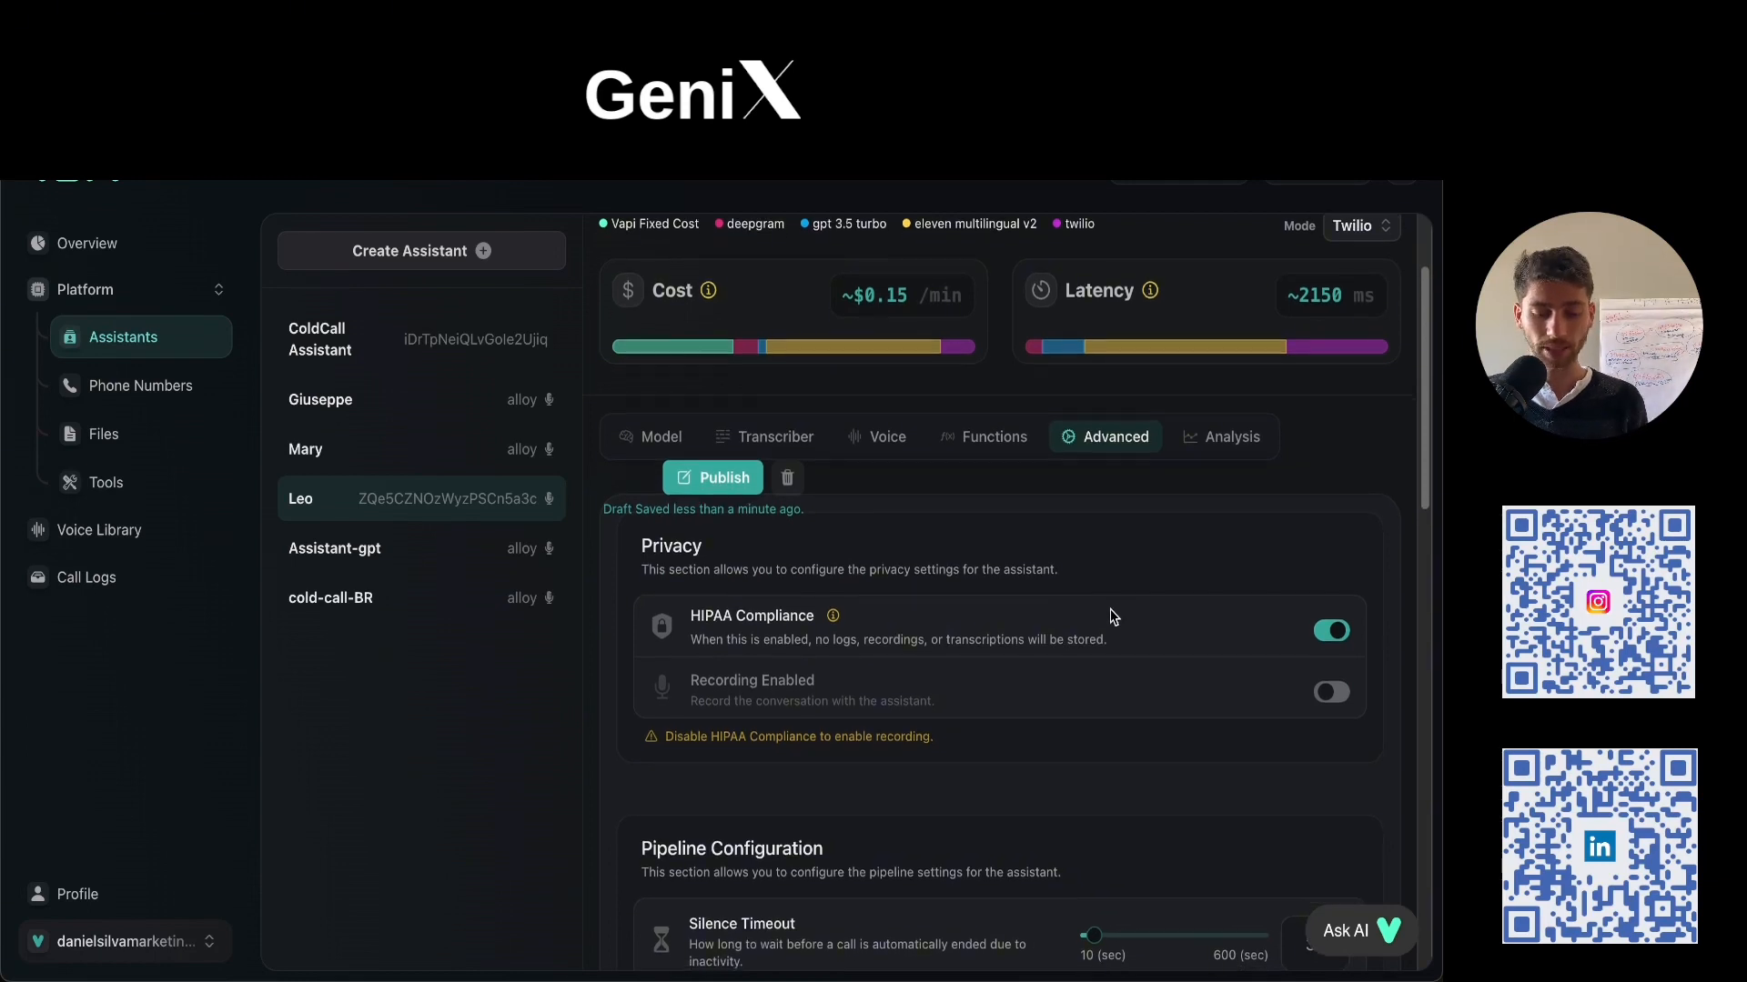
Review Leo's recording option and pipeline configuration, focusing on how the silence timeout ends inactive calls.
scroll(1108, 617, "down", 2)
scroll(905, 650, "down", 4)
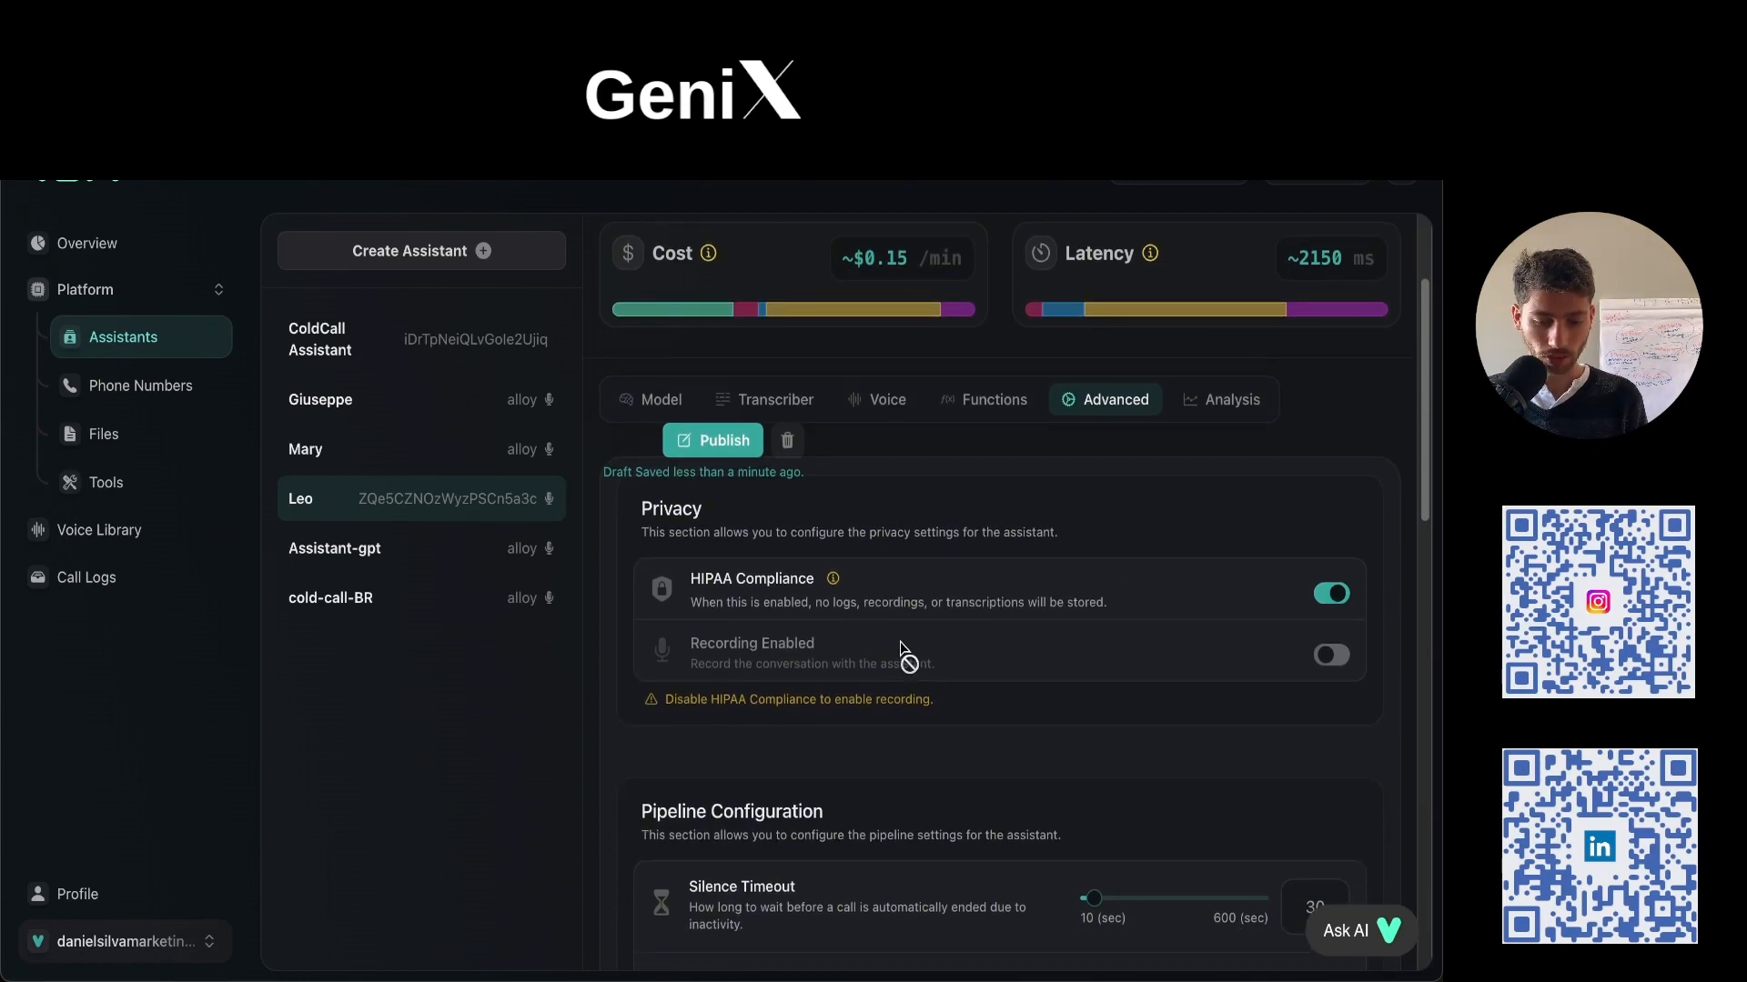
scroll(905, 644, "down", 2)
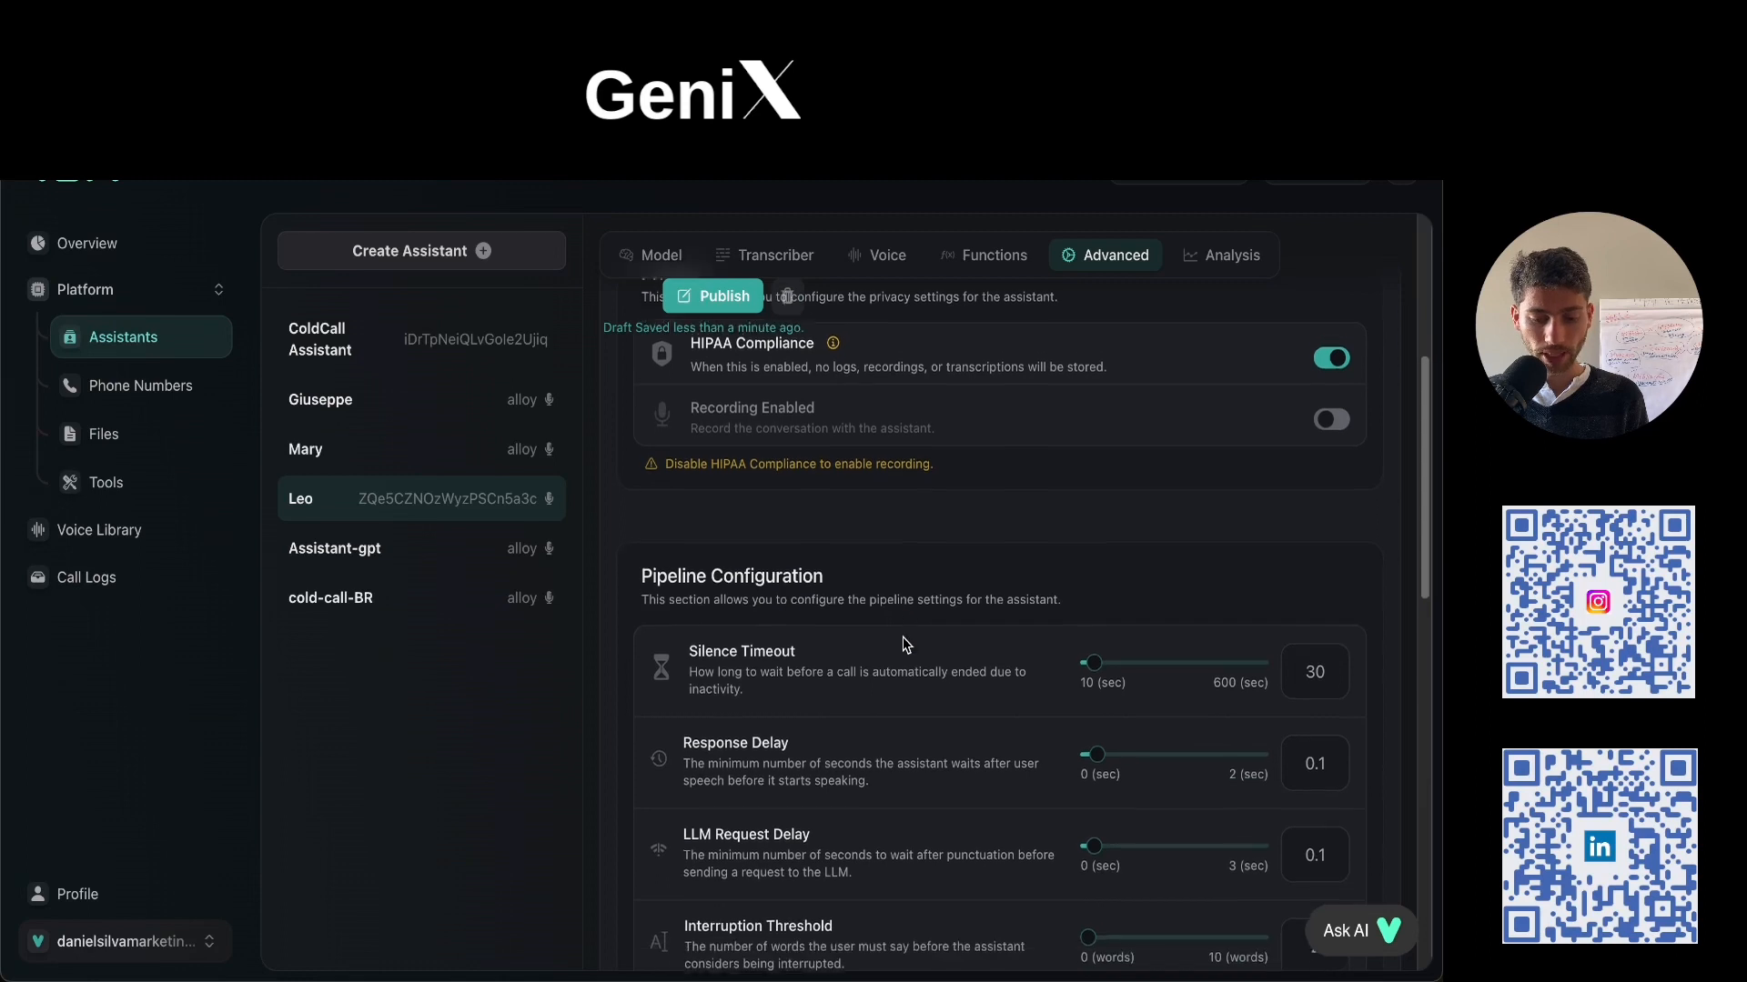
scroll(910, 653, "down", 1)
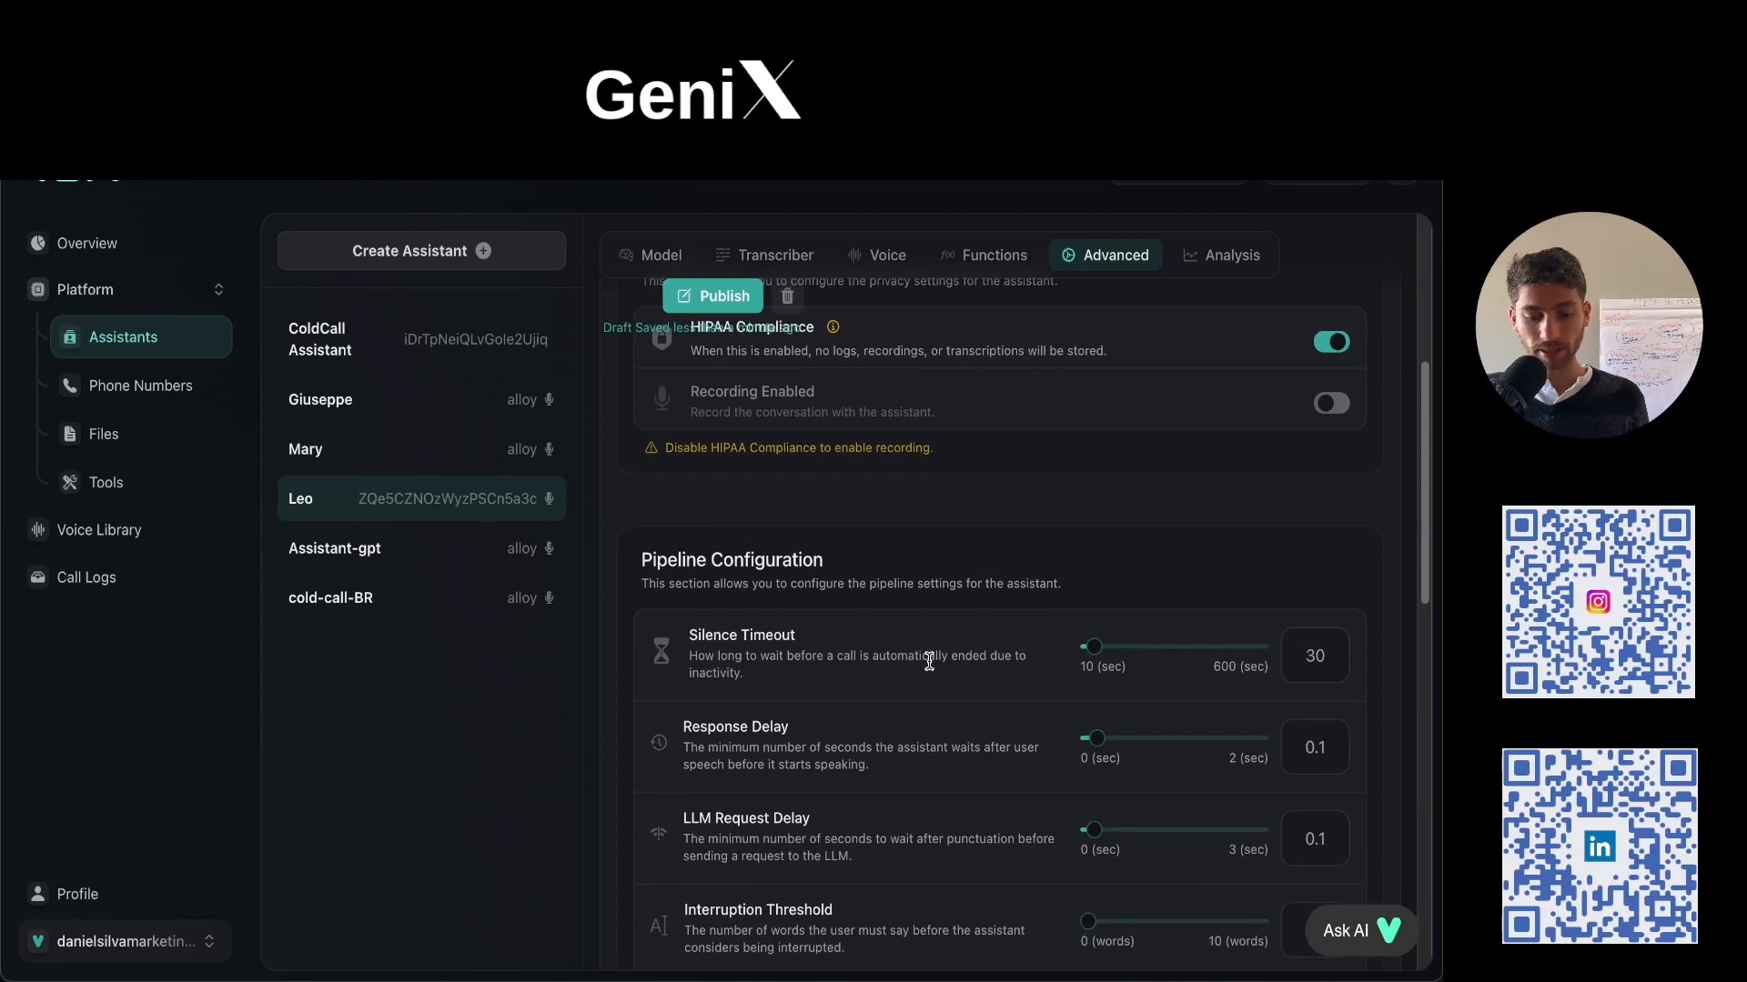
scroll(937, 668, "down", 1)
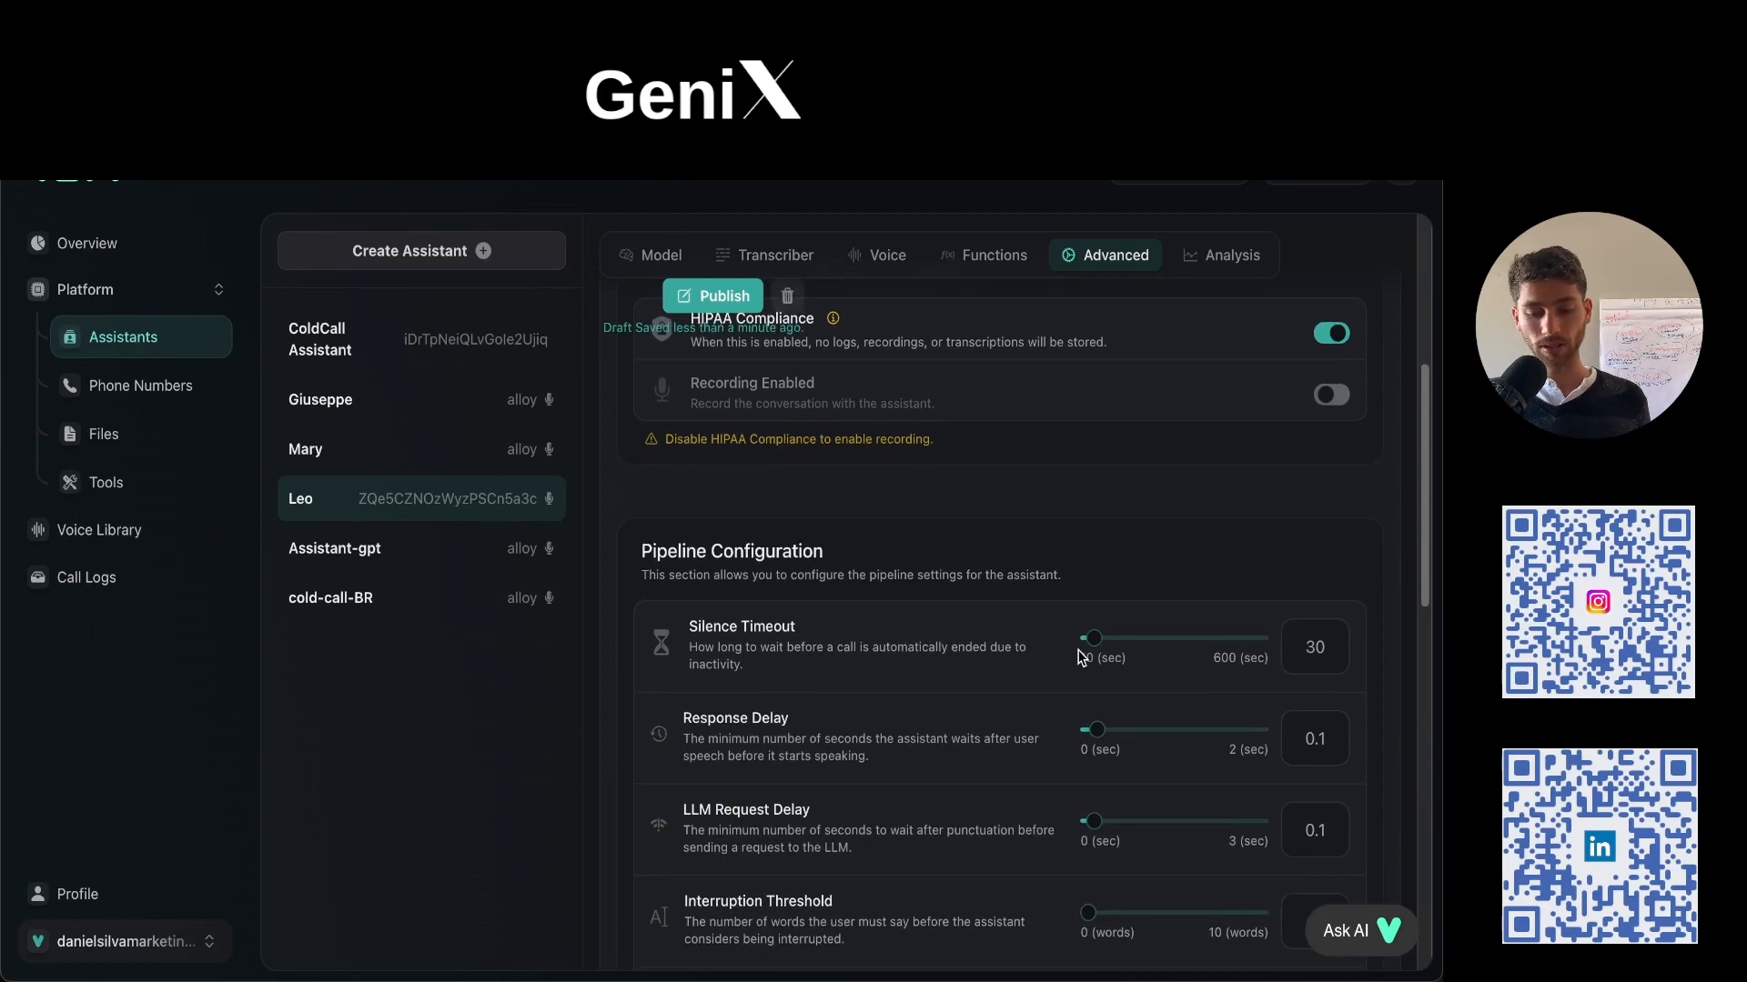
mouse_move(1093, 648)
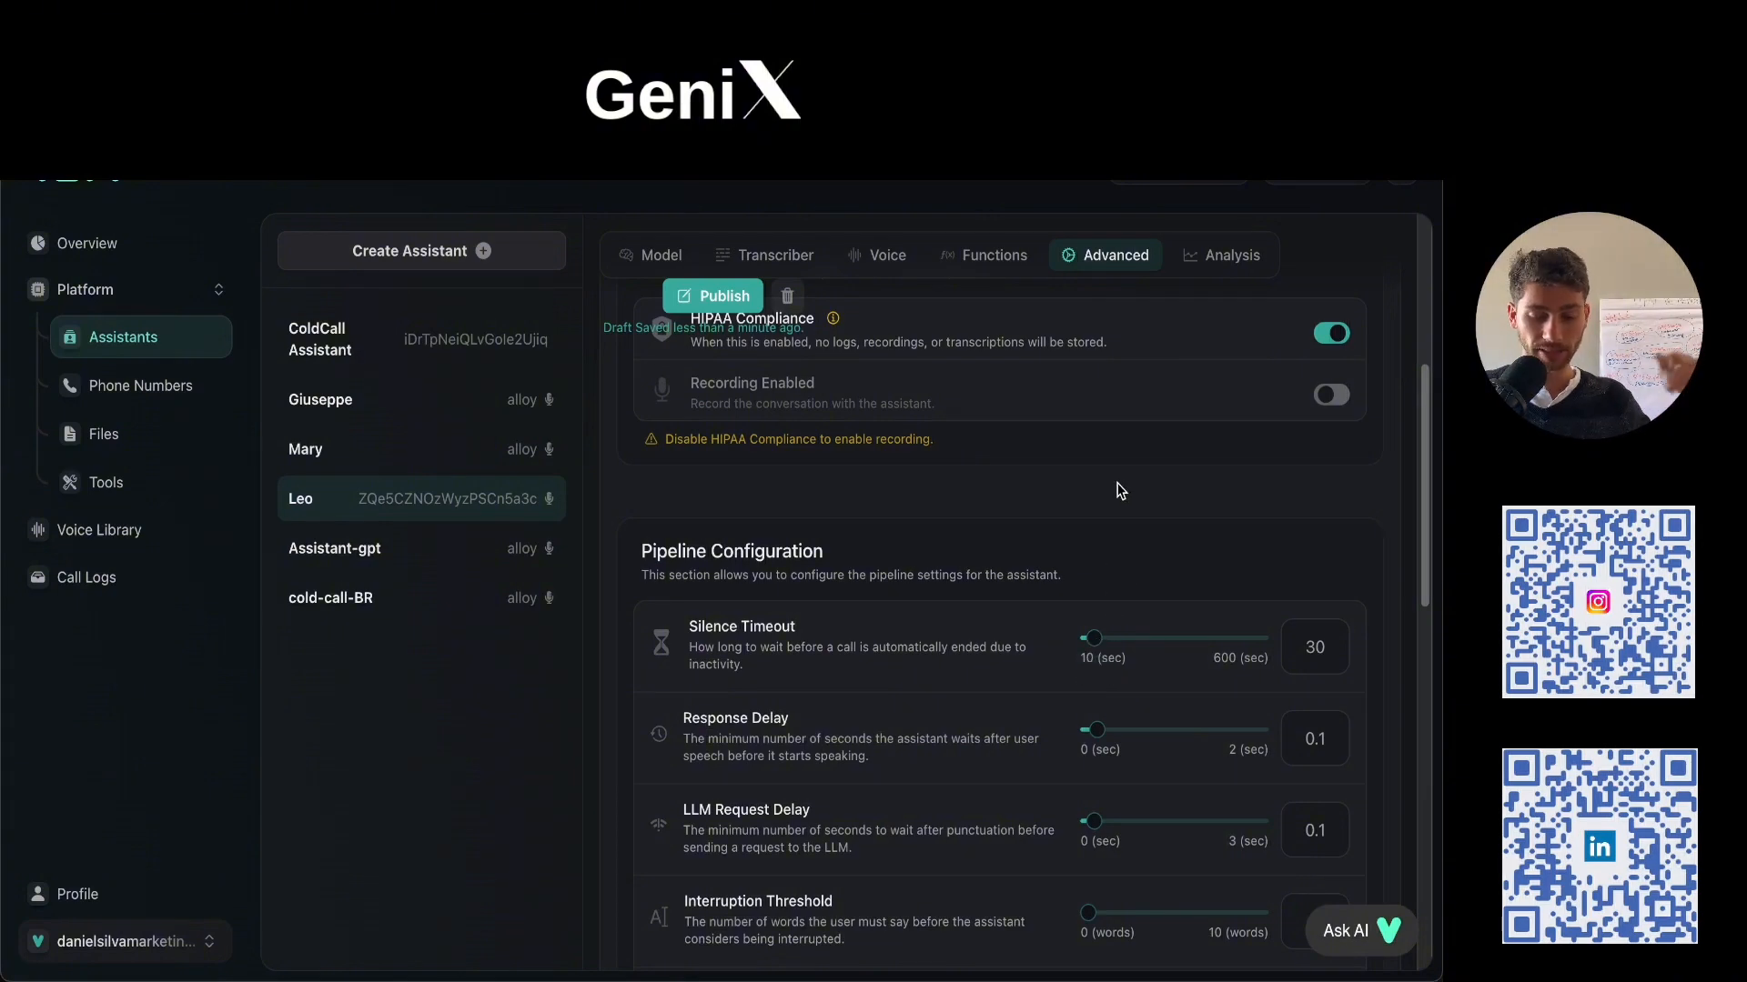
scroll(1082, 546, "down", 1)
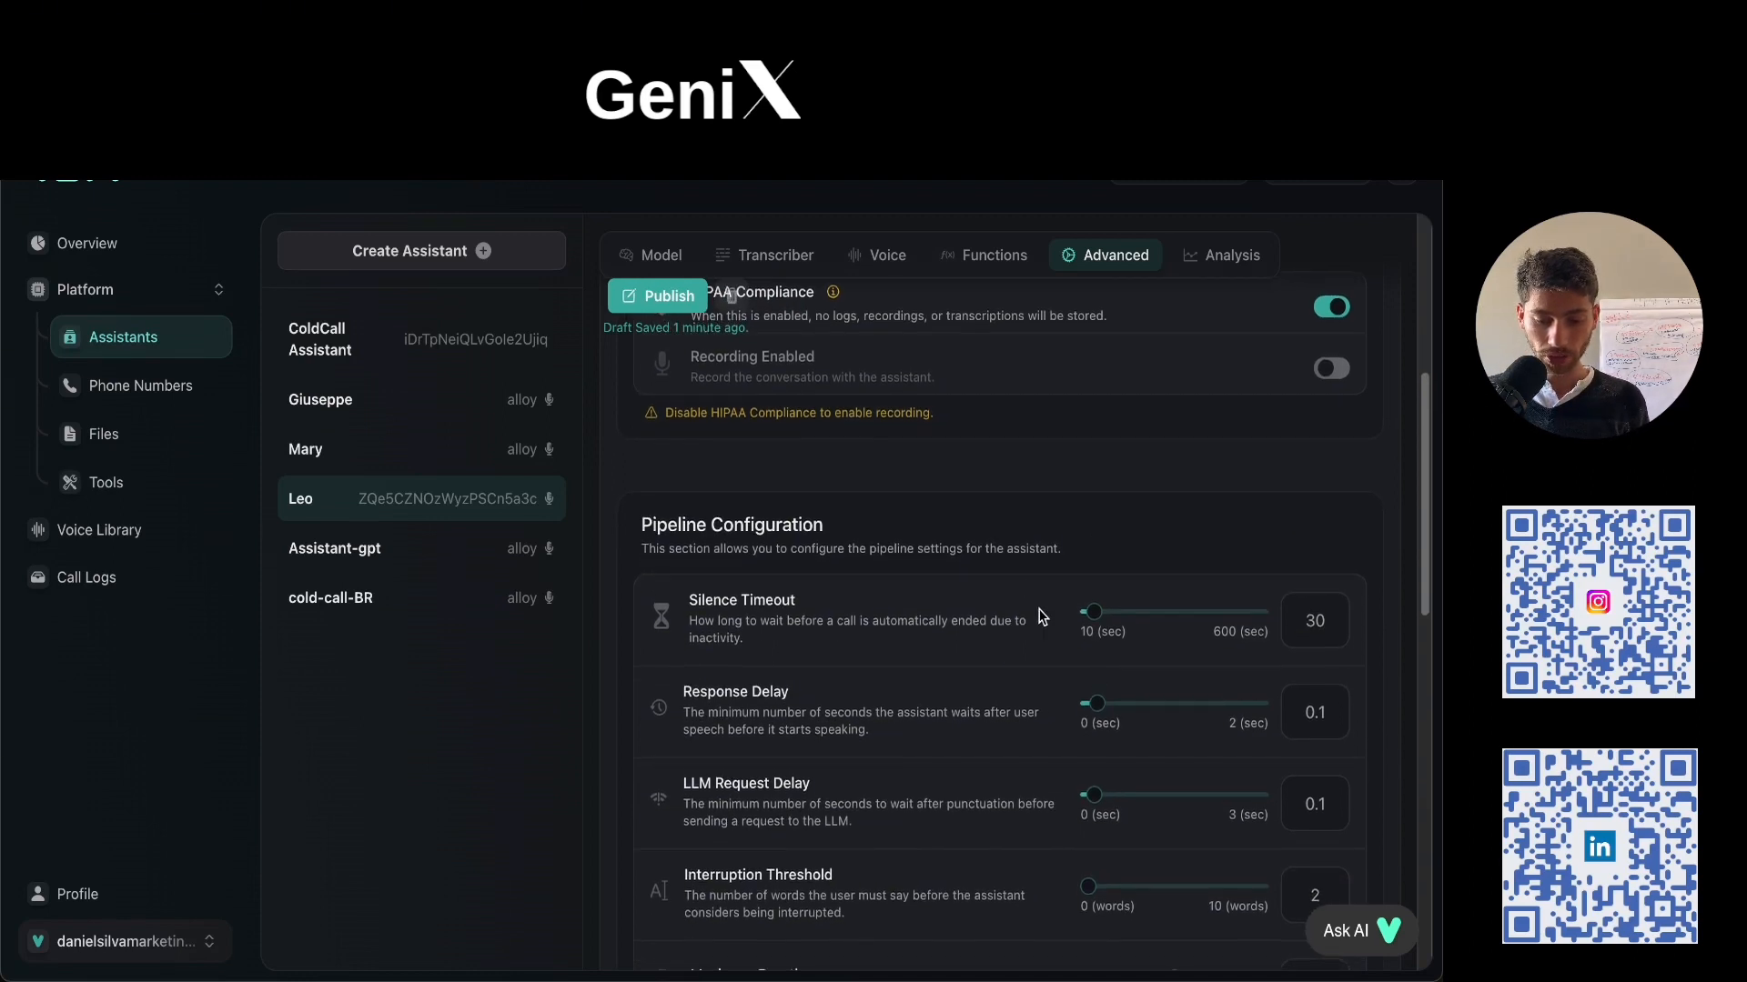
scroll(1033, 596, "down", 2)
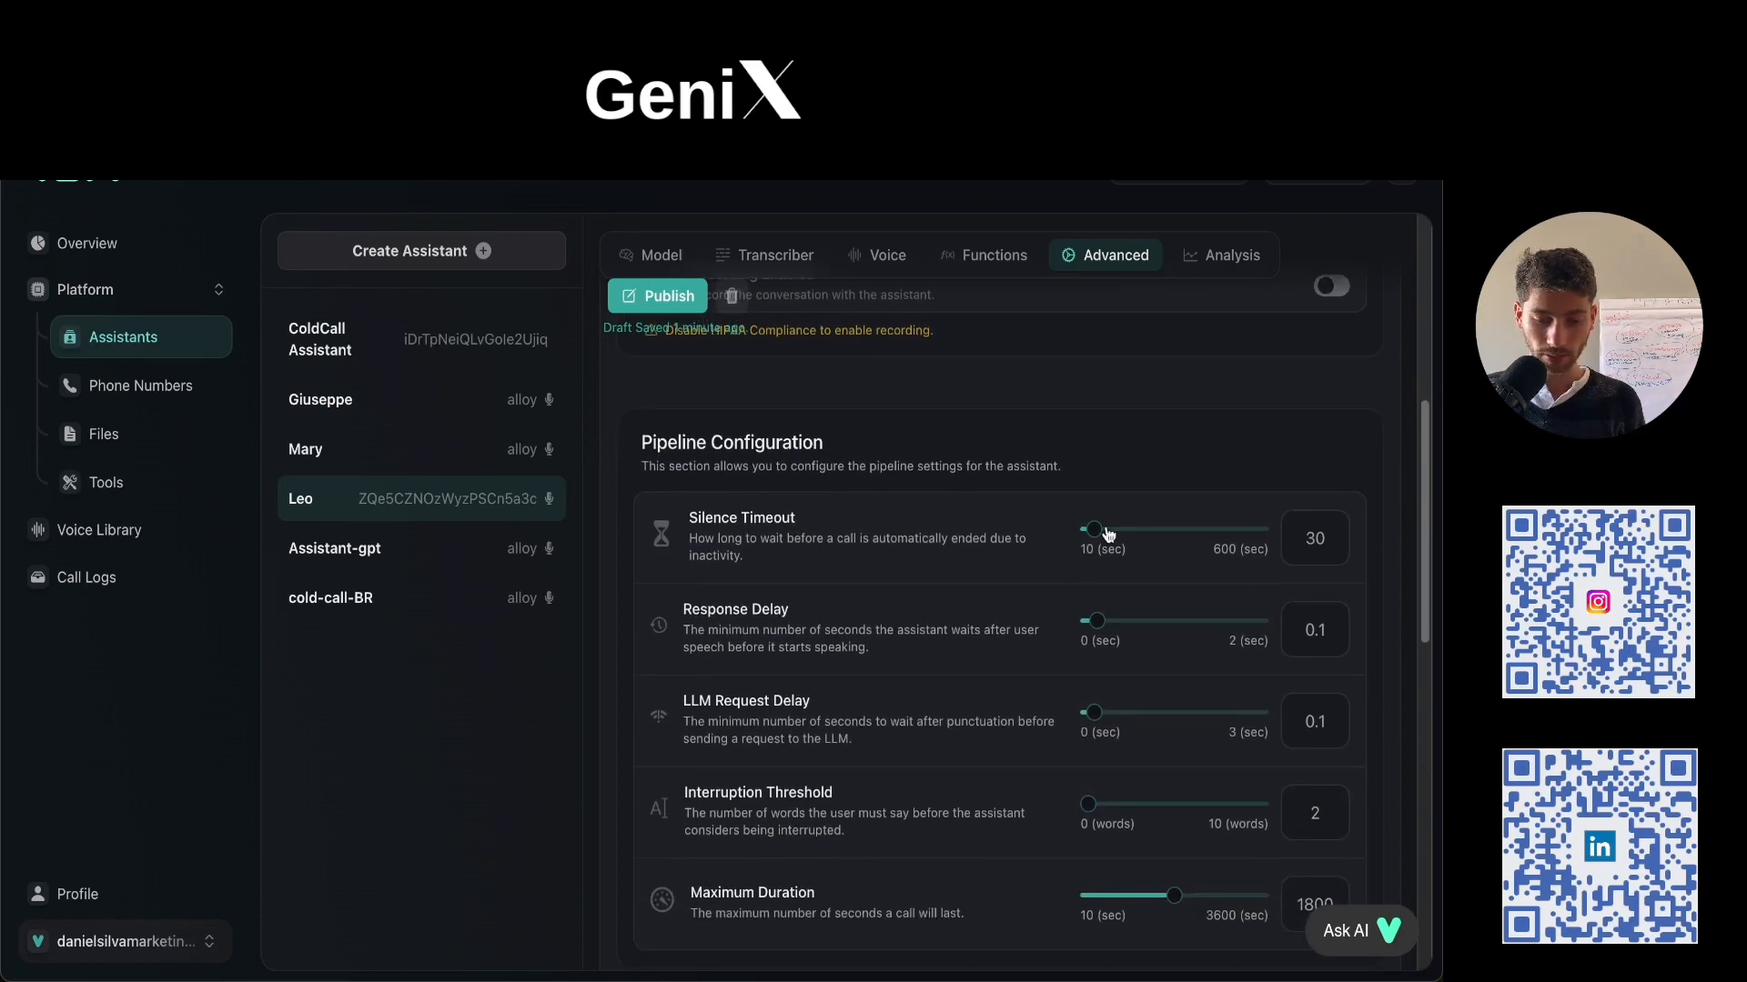
Set both the response delay and the LLM request delay in Leo's pipeline configuration to 0 seconds.
scroll(1104, 542, "down", 1)
scroll(809, 618, "down", 1)
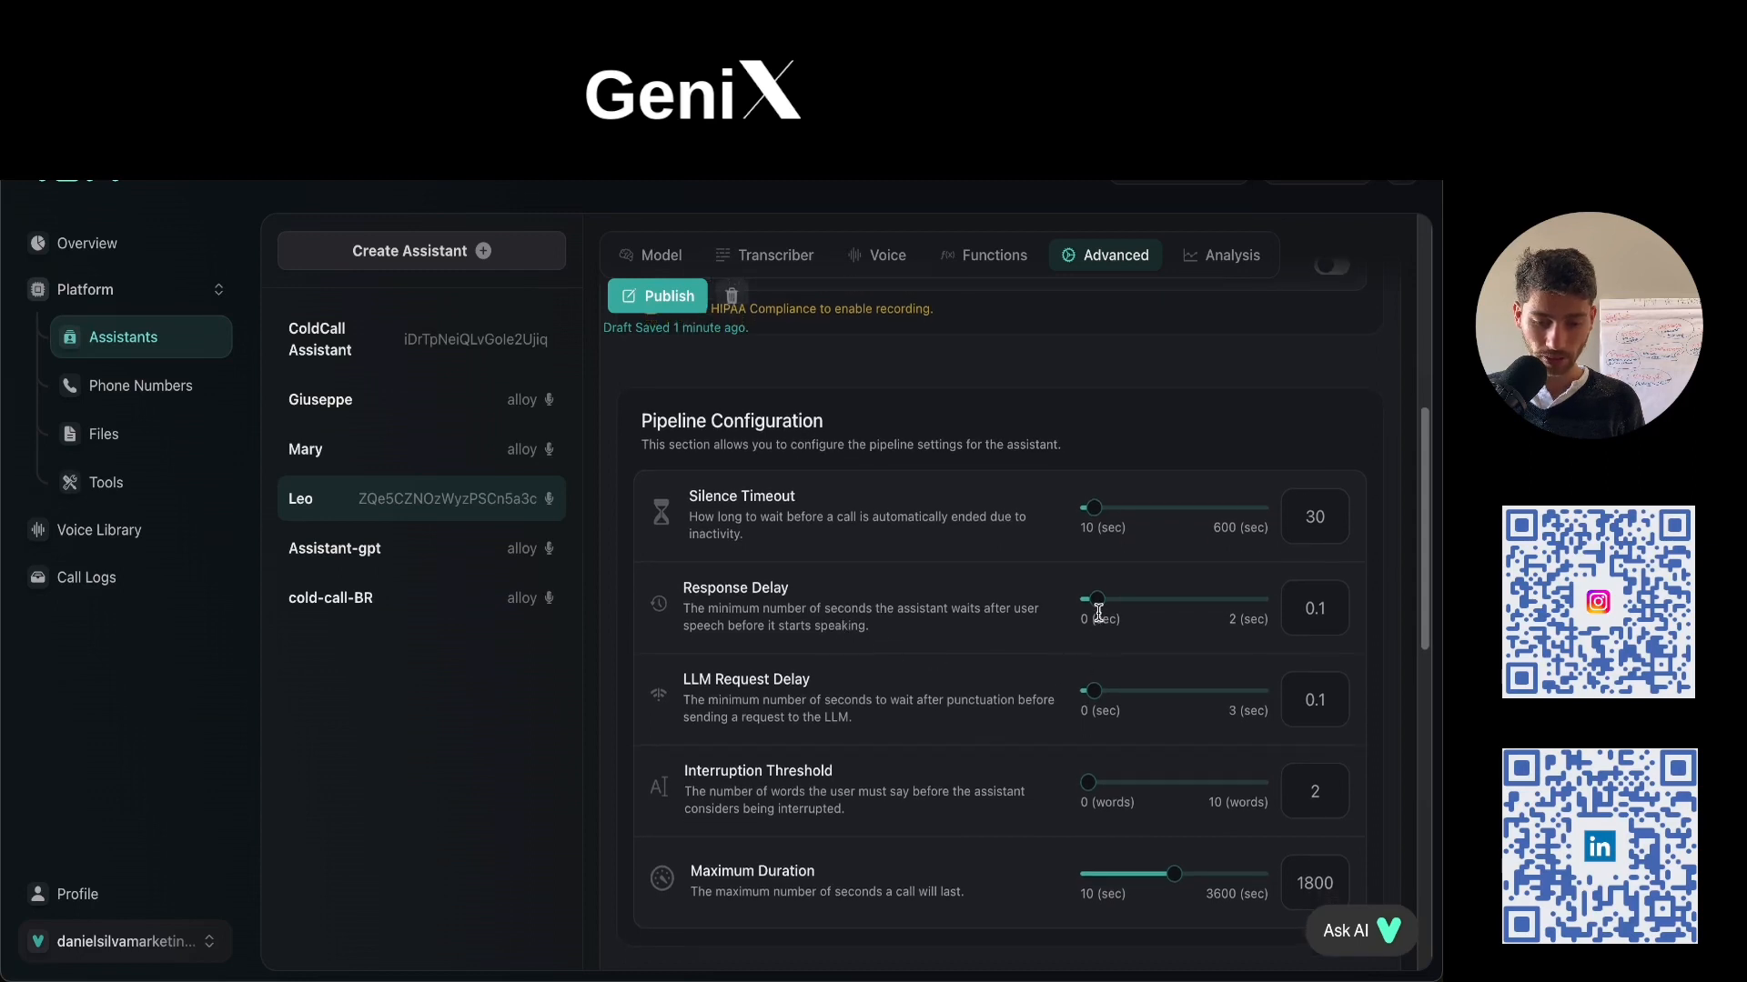
left_click_drag(1097, 600, 1087, 600)
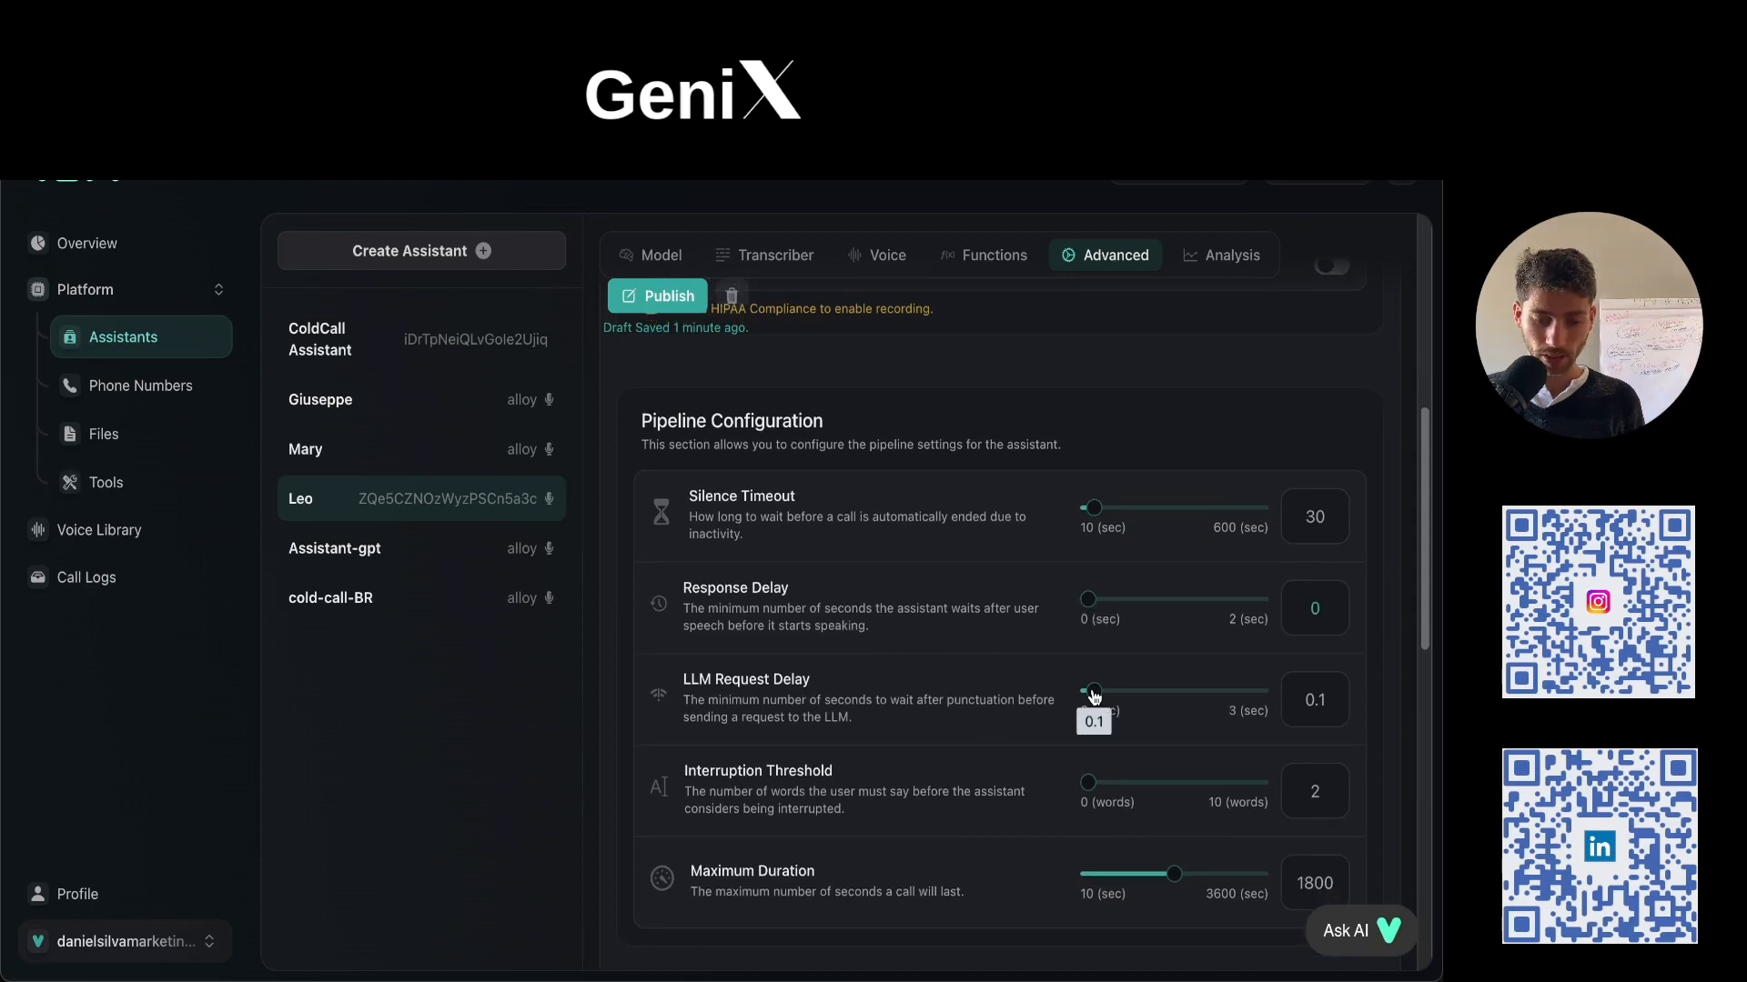
left_click_drag(1093, 695, 1072, 682)
scroll(1072, 683, "down", 1)
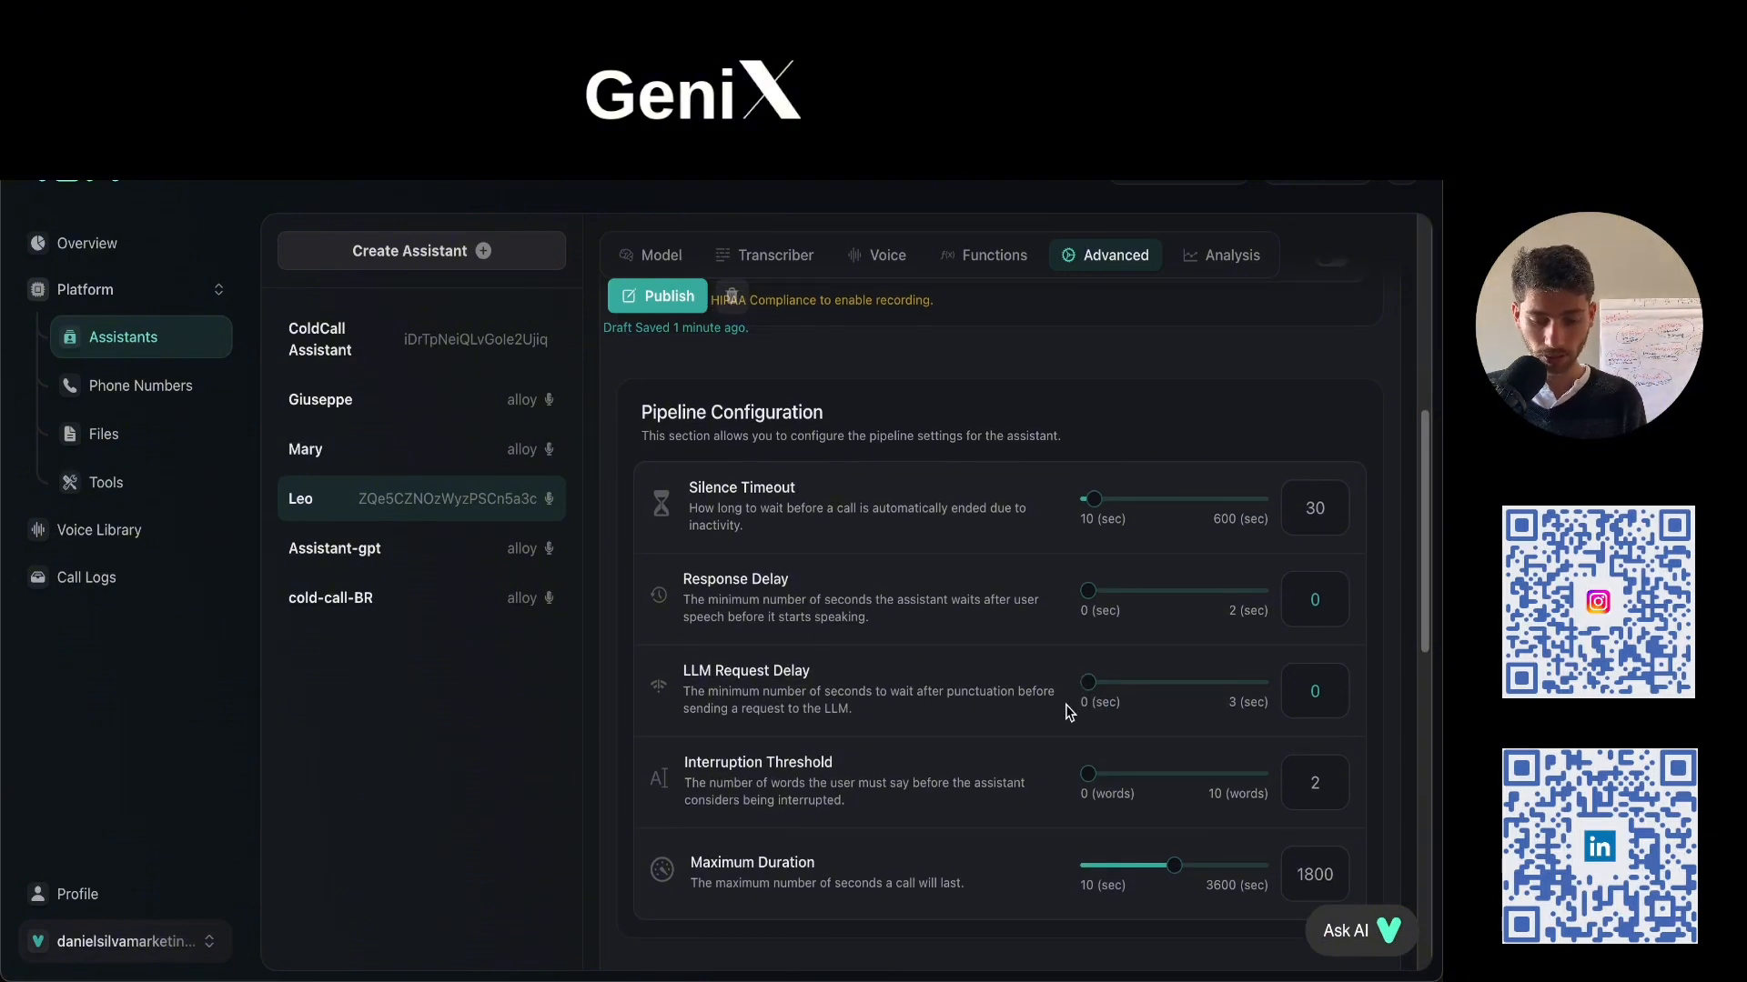
Reduce the maximum duration of Leo's calls to 319 seconds.
scroll(1174, 832, "down", 1)
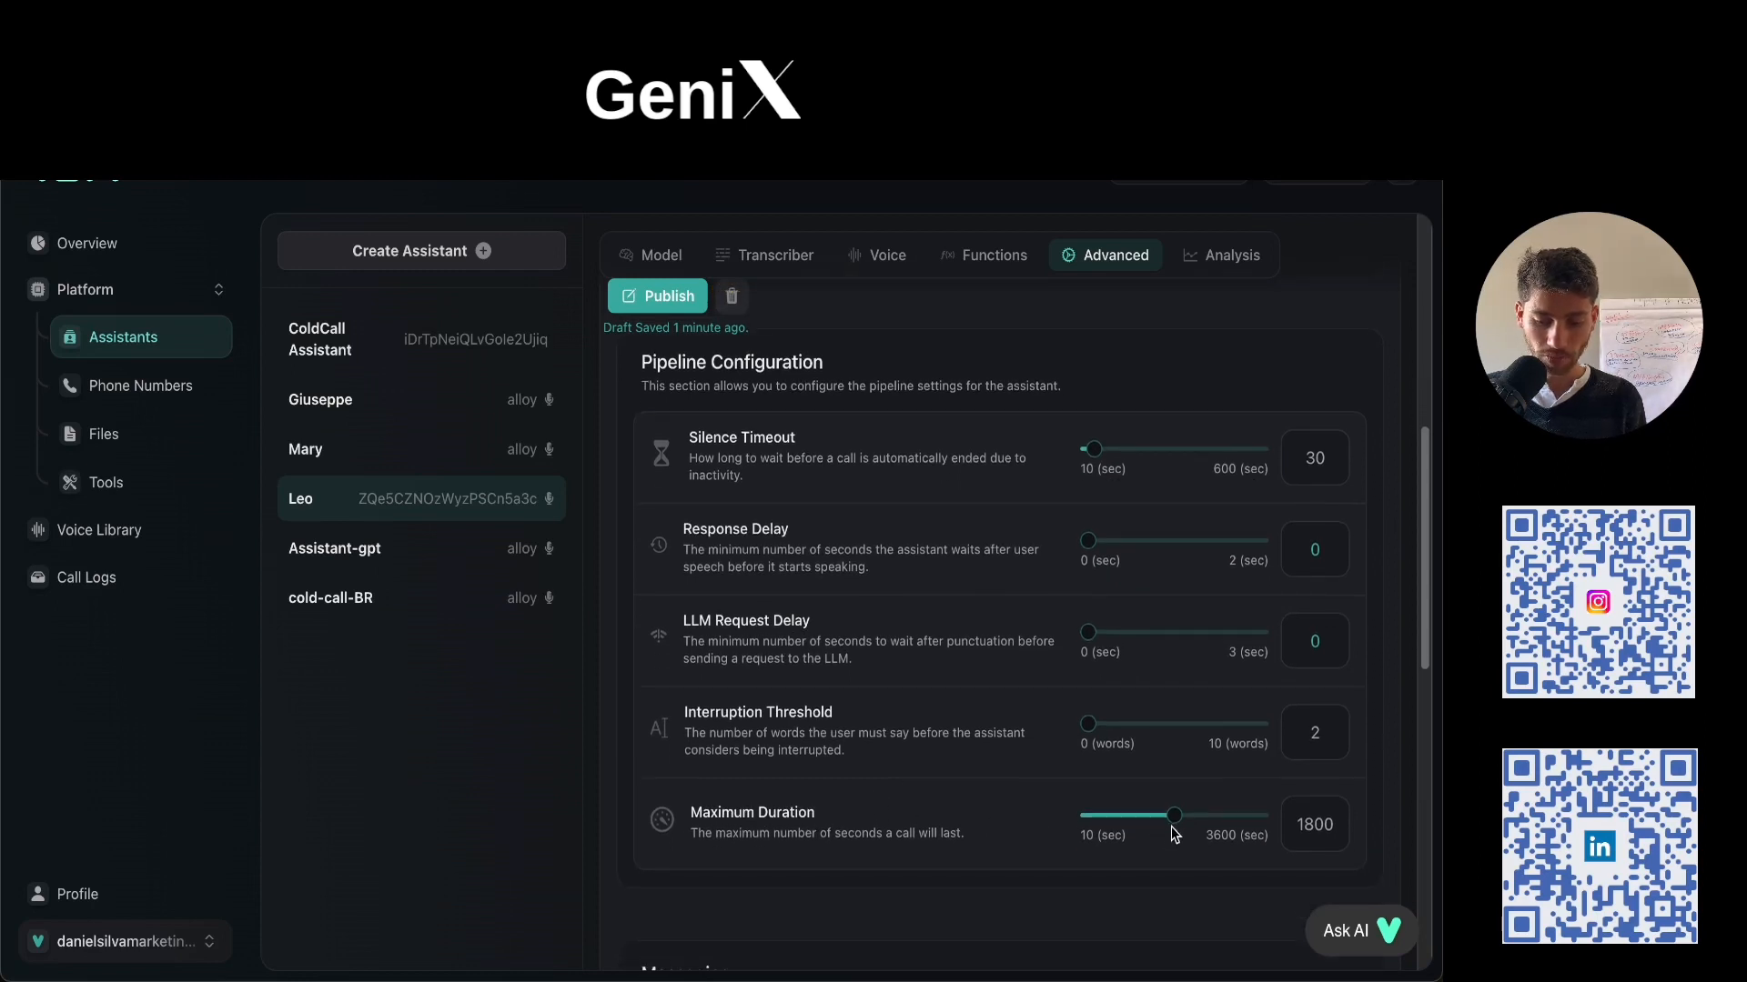
left_click_drag(1173, 819, 1097, 823)
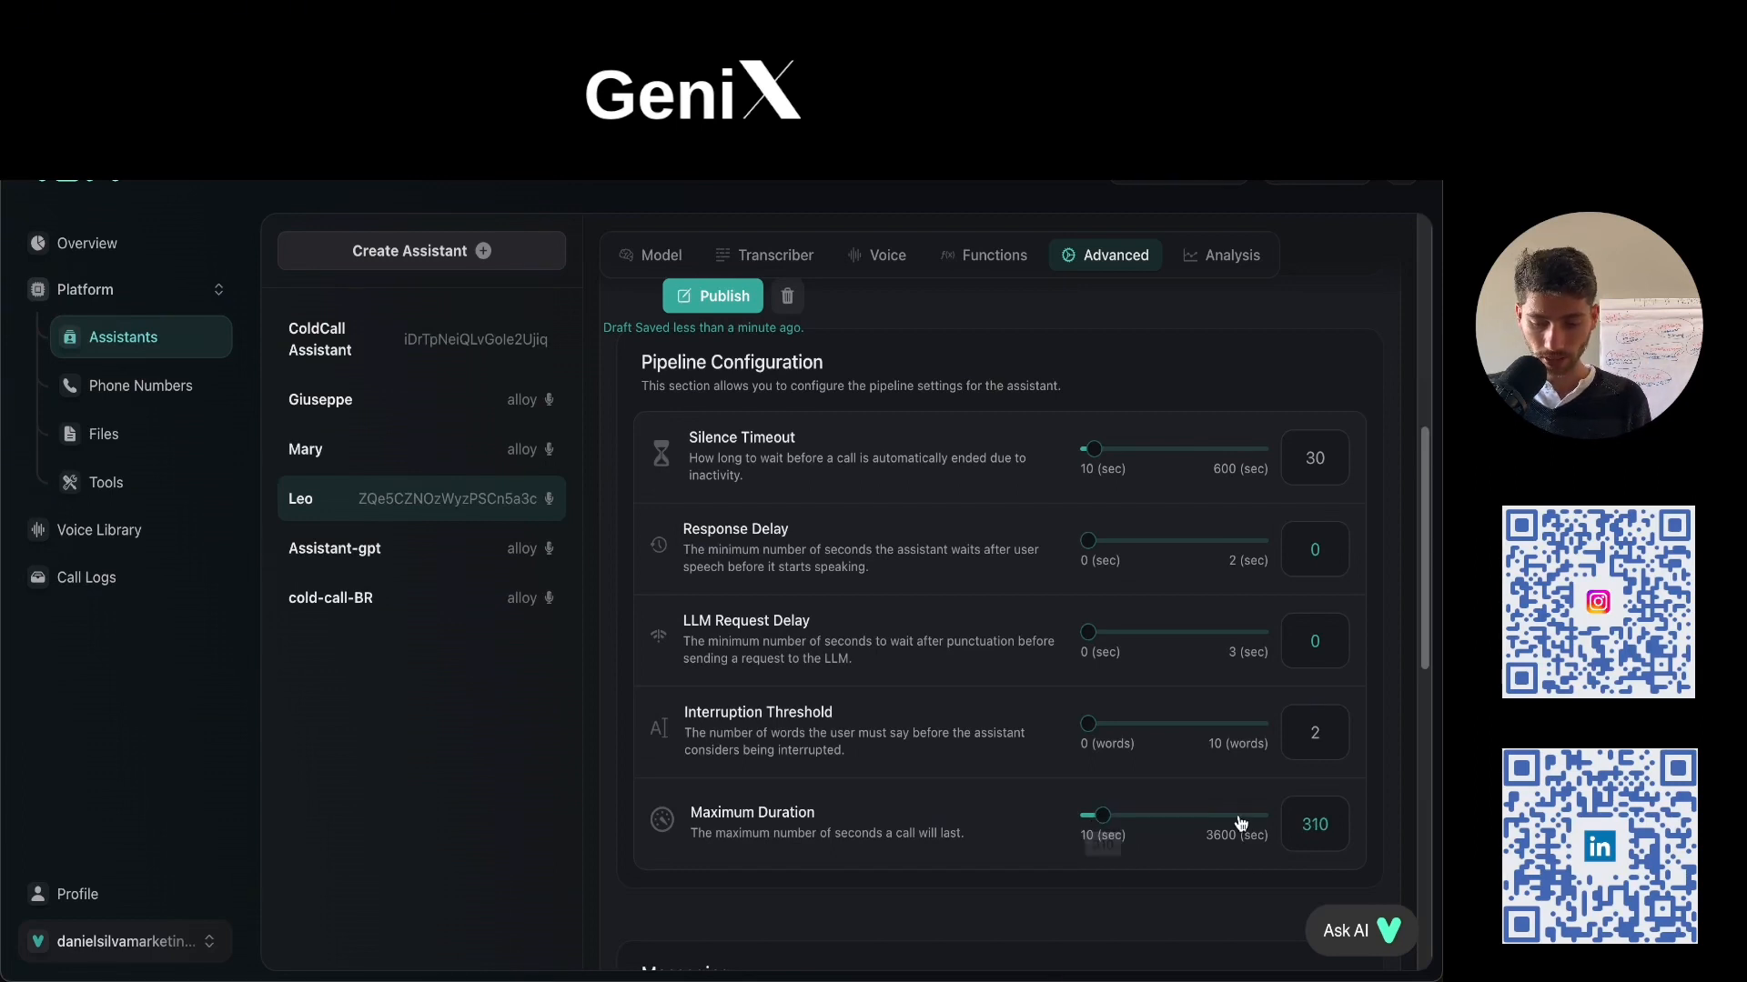
double_click(1321, 827)
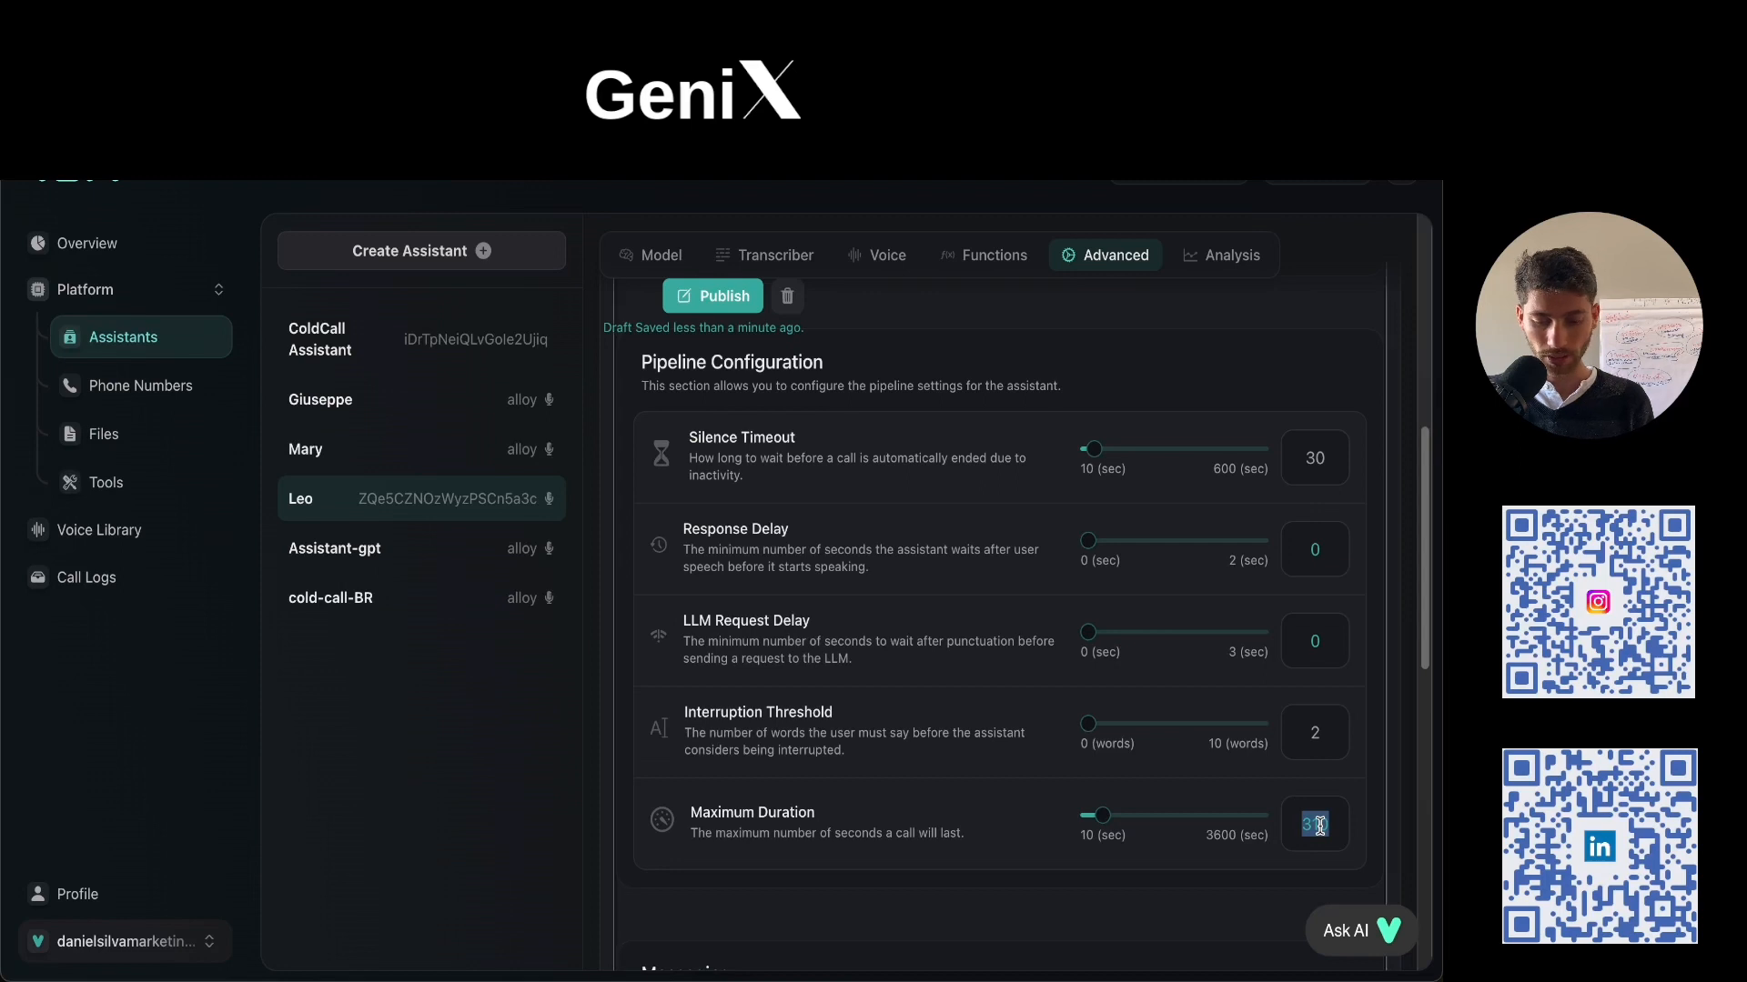
left_click_drag(1320, 825, 1320, 827)
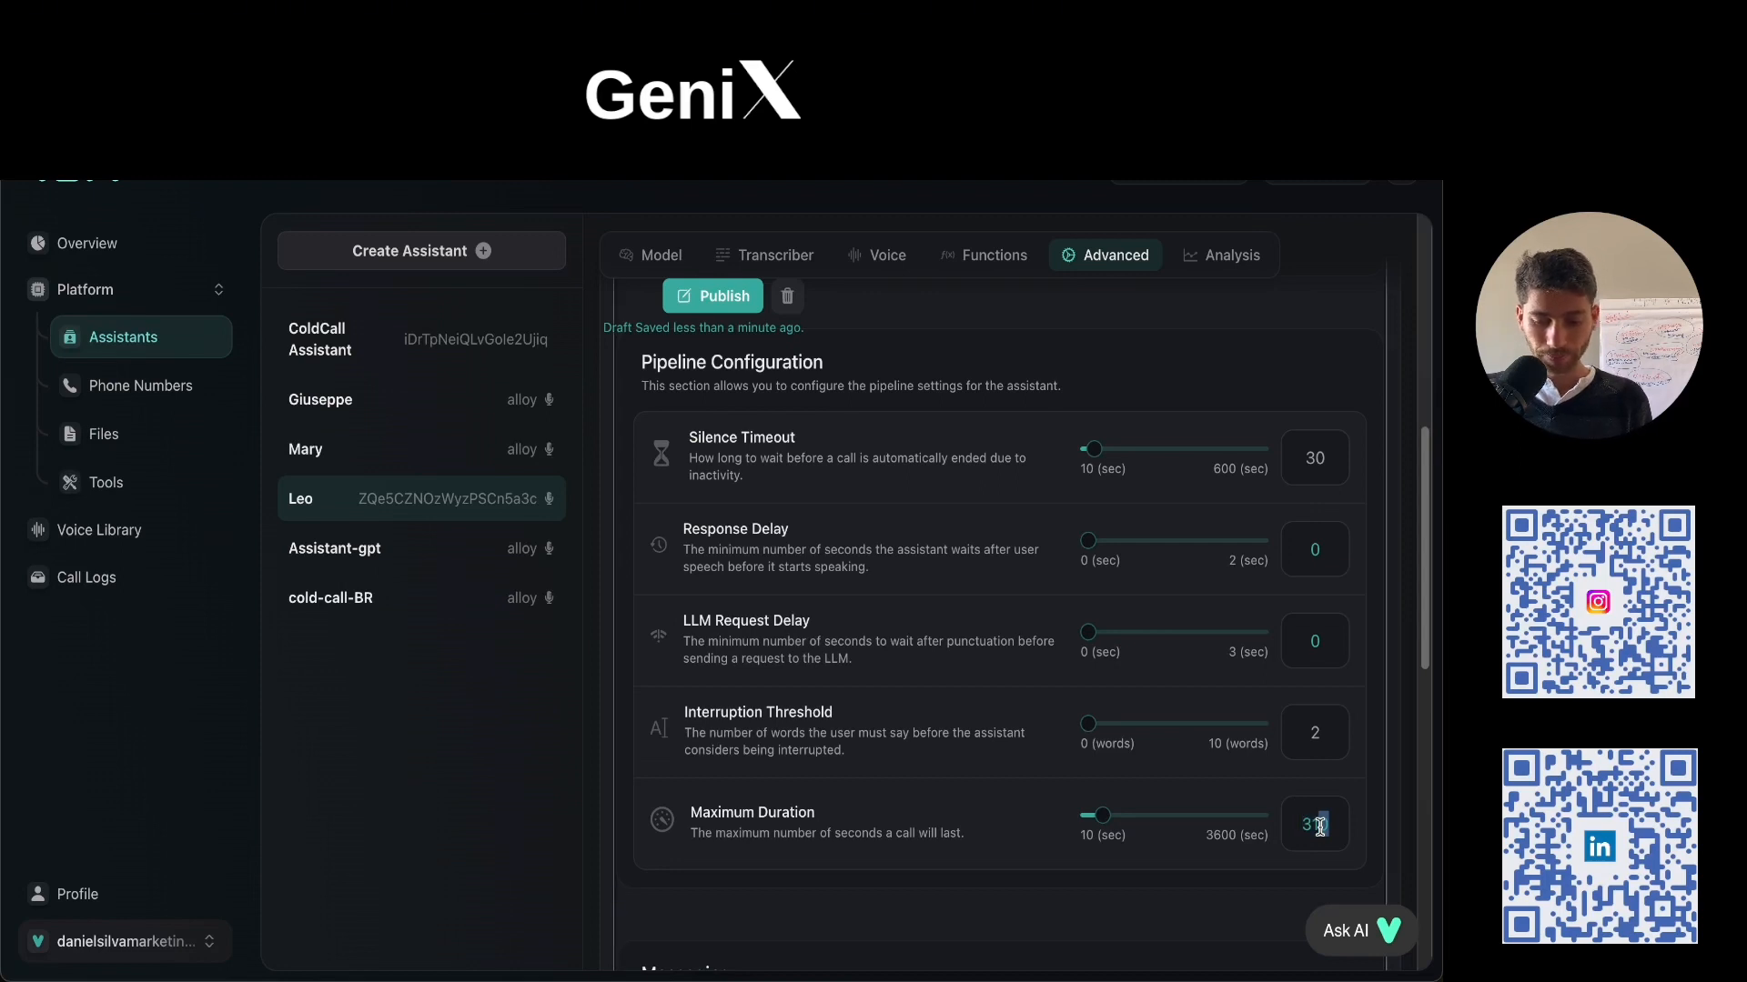
left_click_drag(1114, 823, 1099, 821)
Examine Leo's messaging settings, covering the server URL, client and server messages, voicemail message and end call message.
scroll(1042, 812, "down", 3)
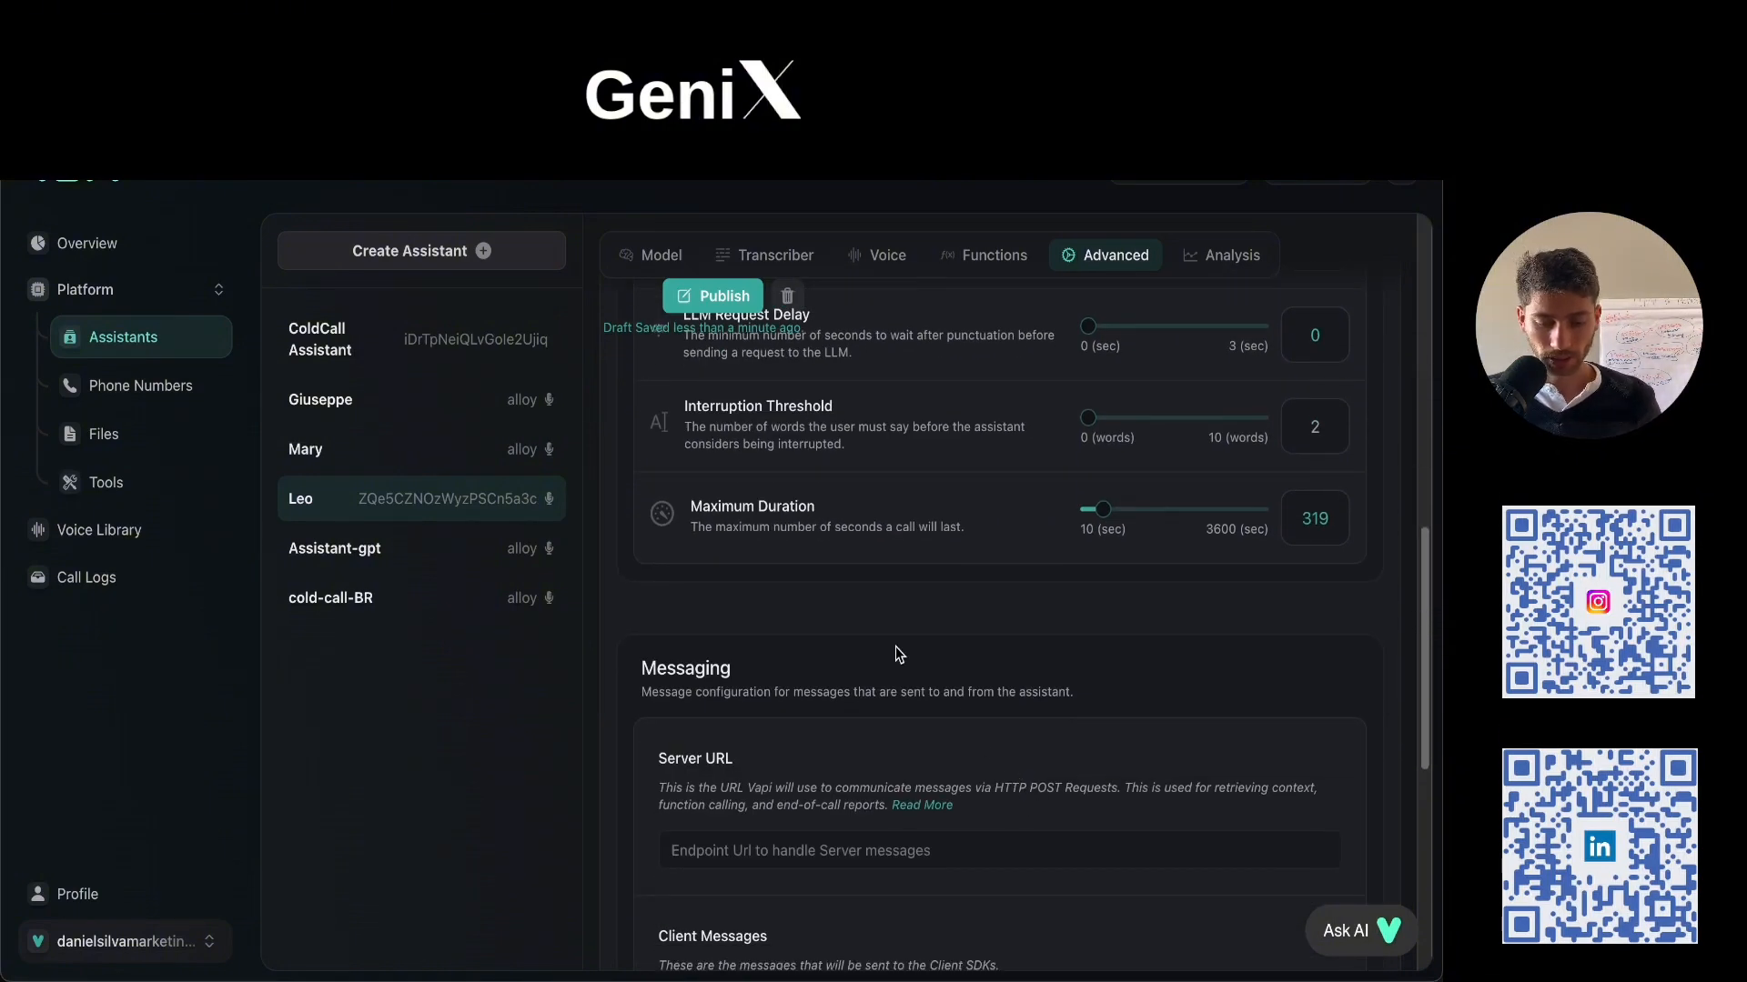
scroll(893, 719, "down", 1)
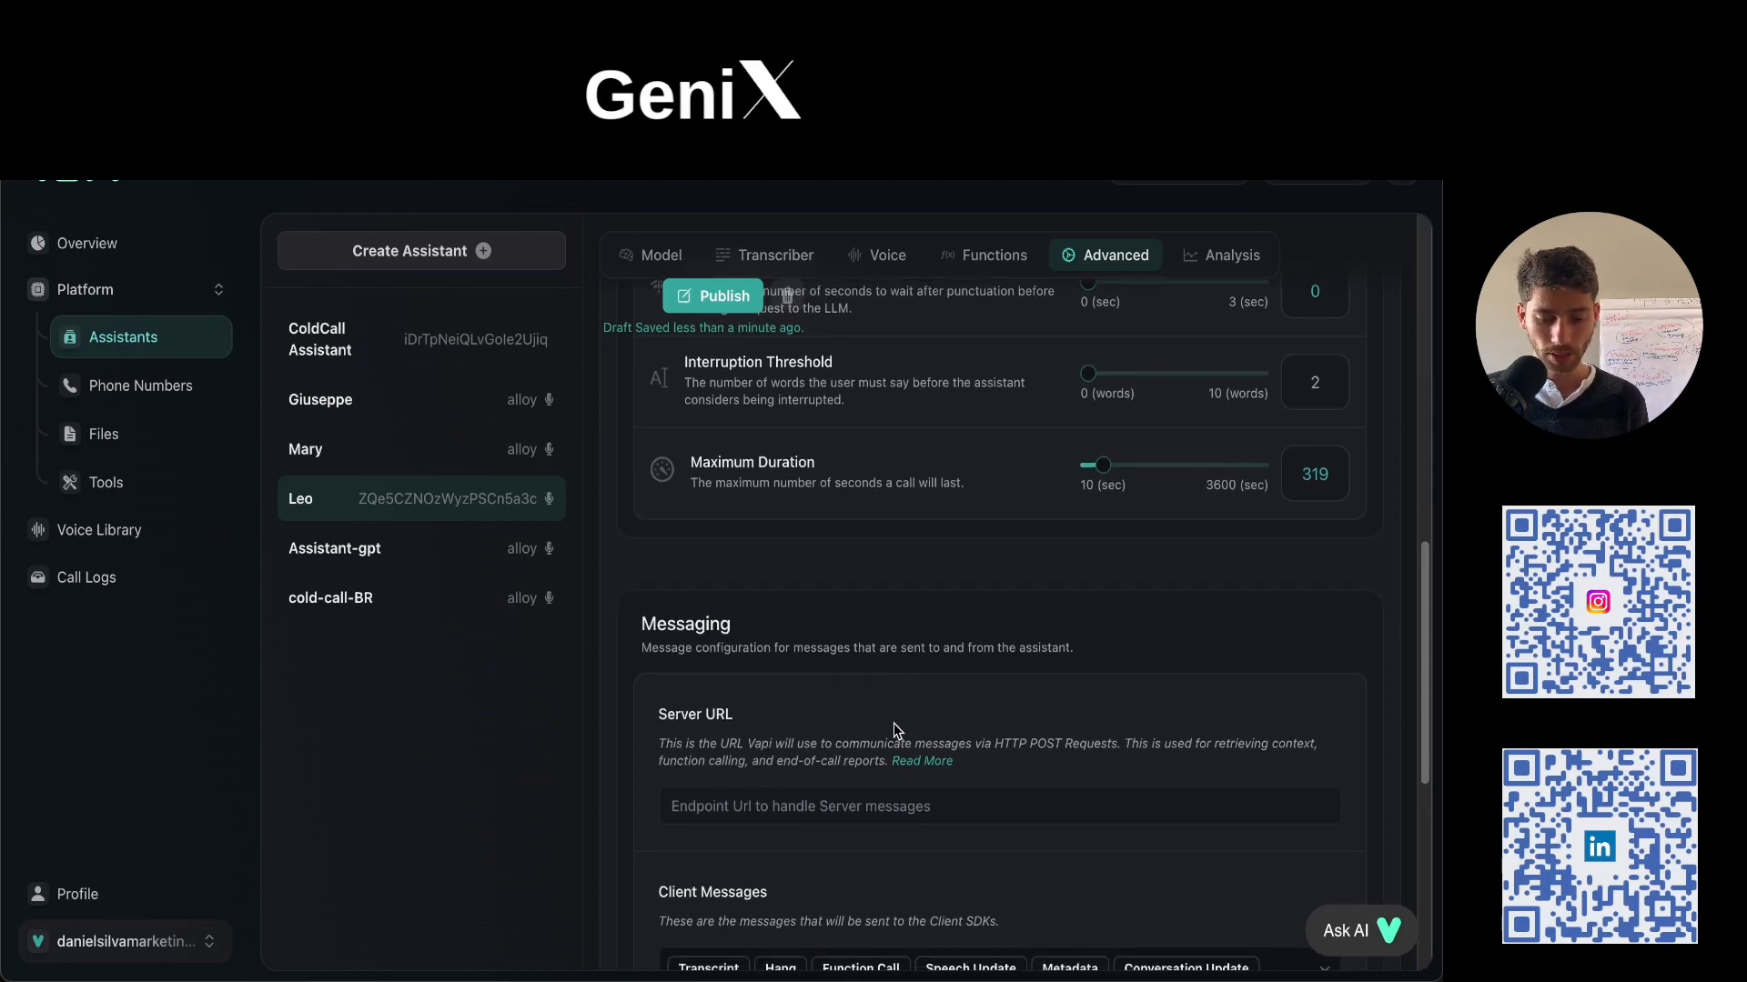
left_click(894, 807)
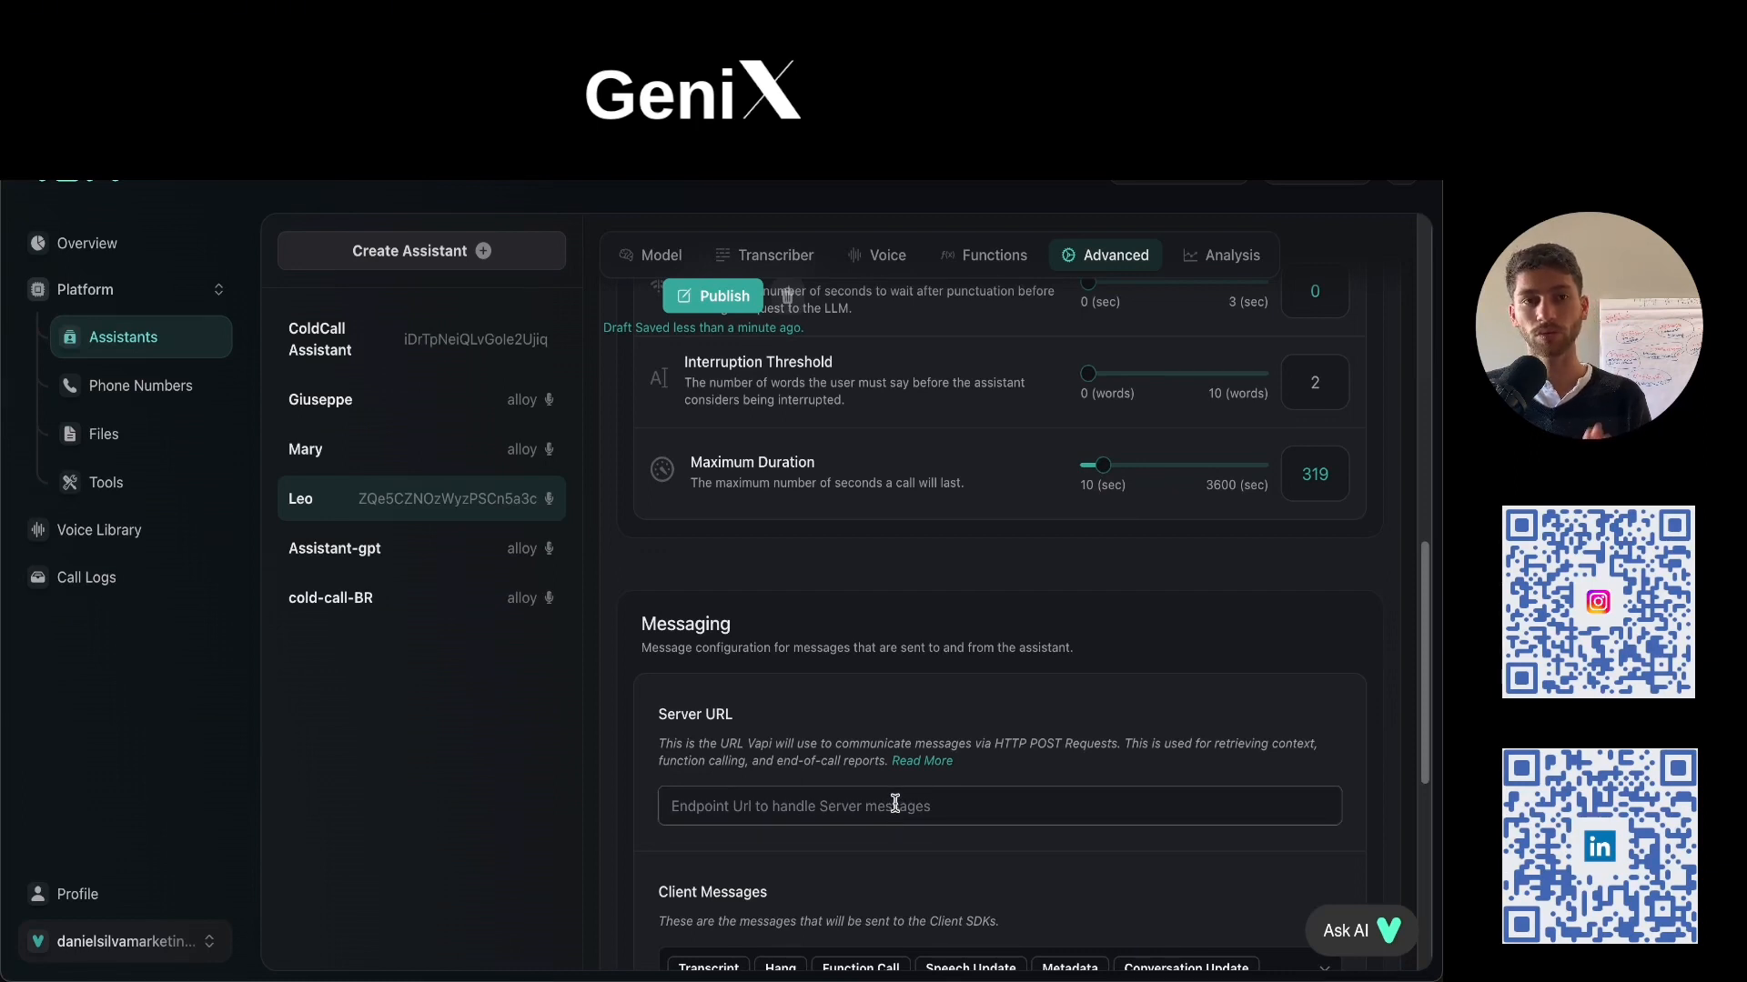
scroll(887, 793, "down", 5)
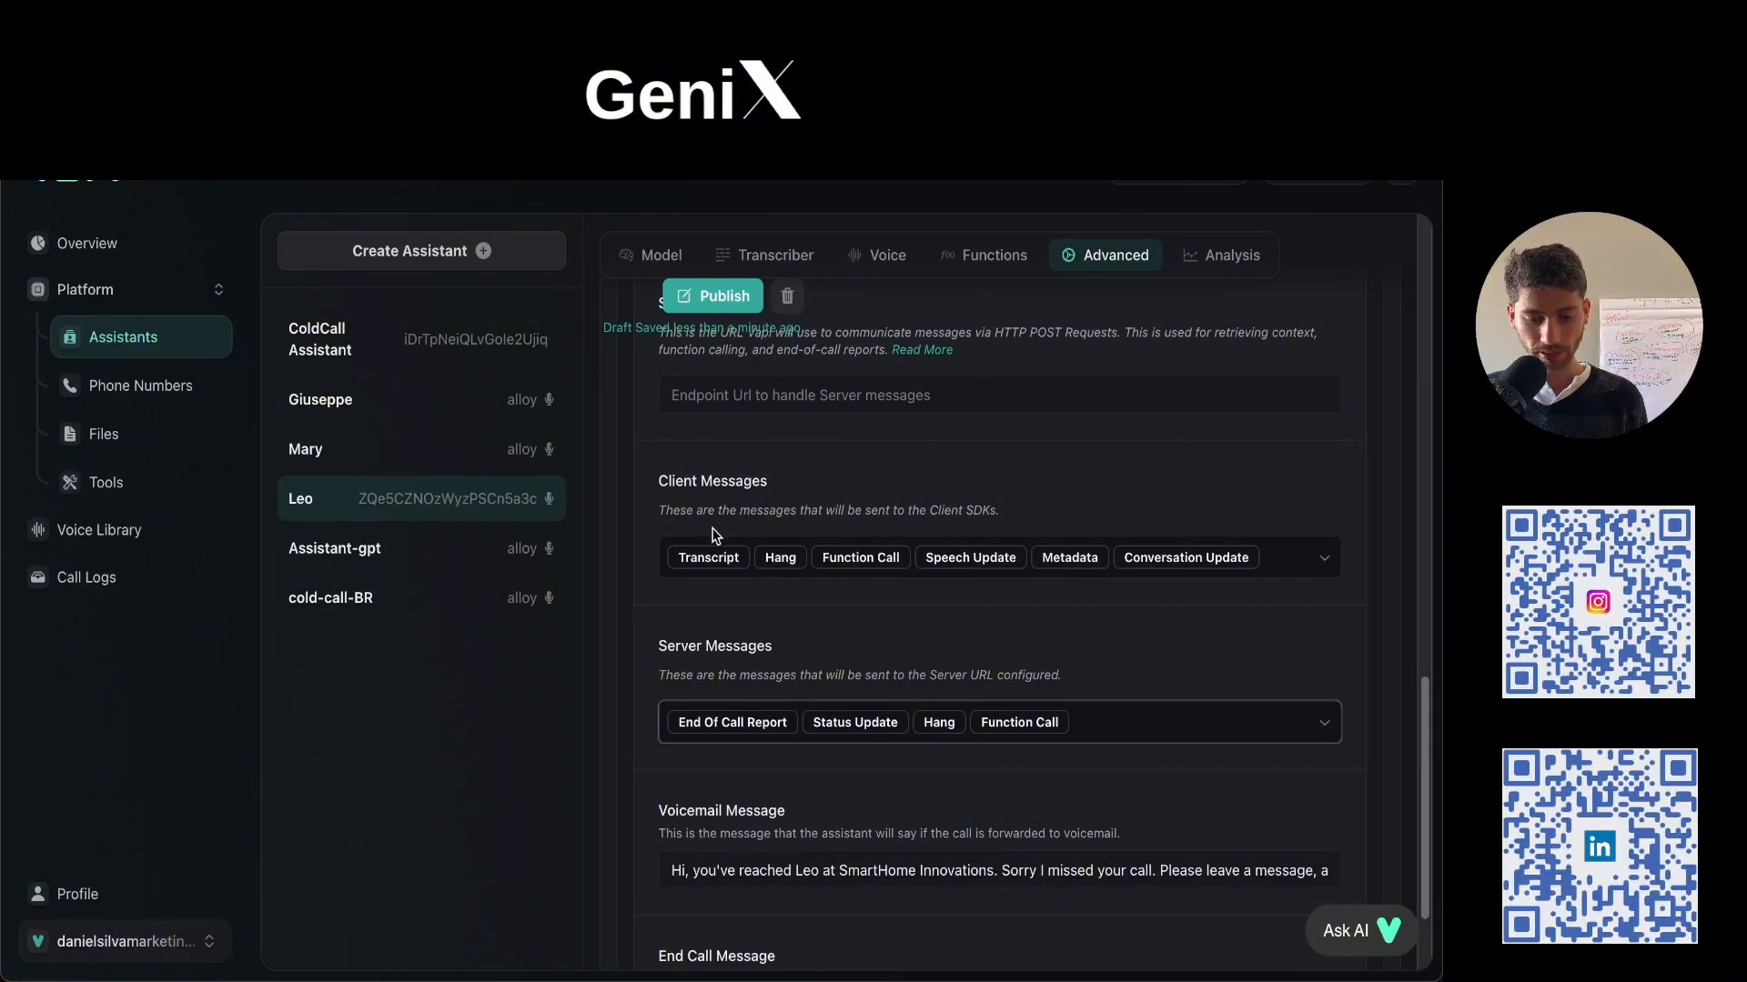
scroll(1347, 651, "down", 1)
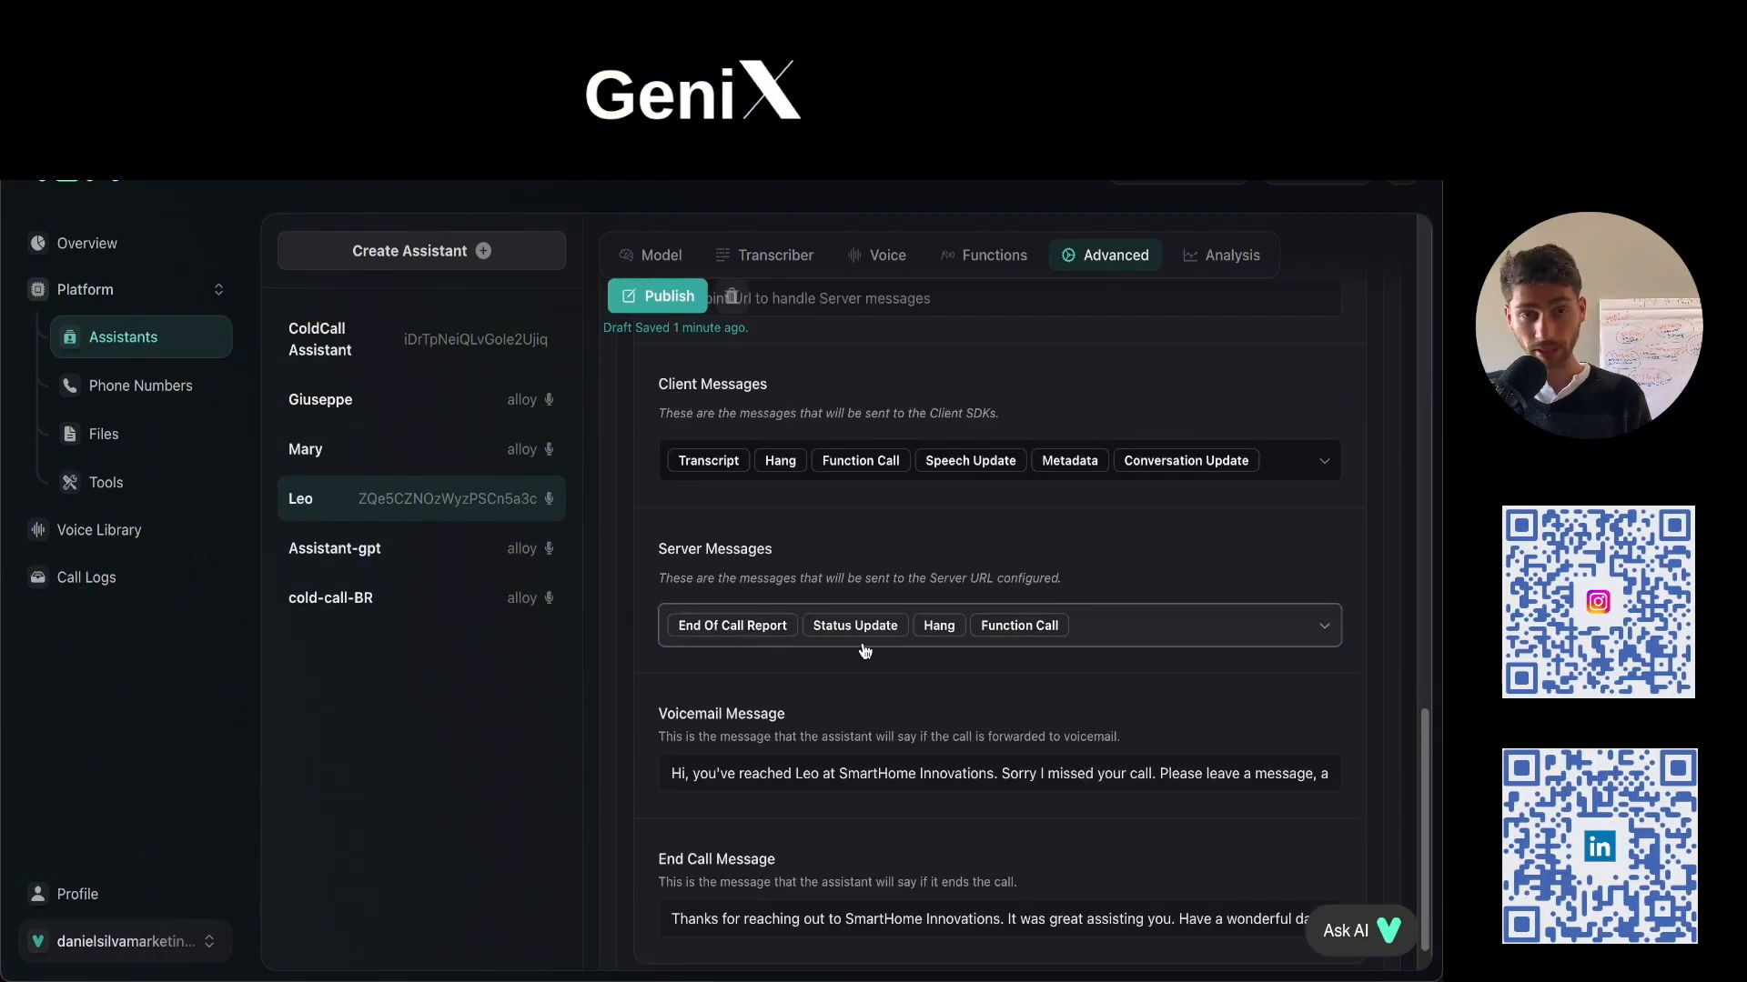
scroll(878, 637, "down", 1)
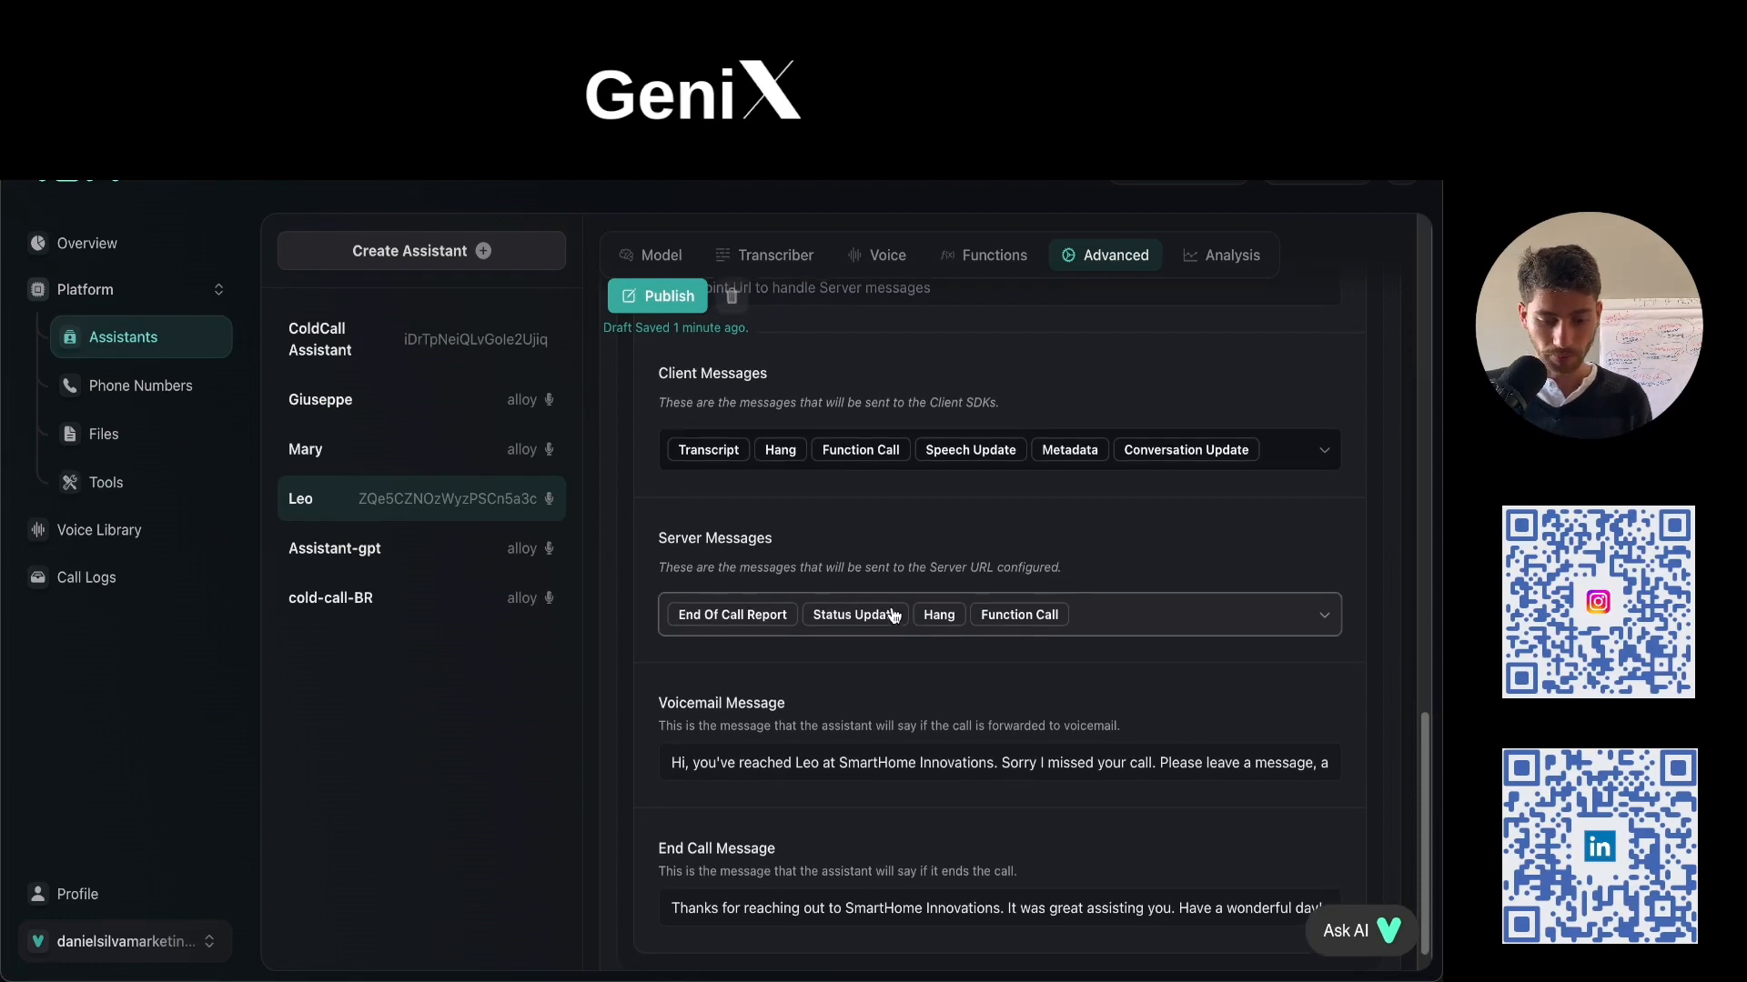
scroll(864, 648, "down", 1)
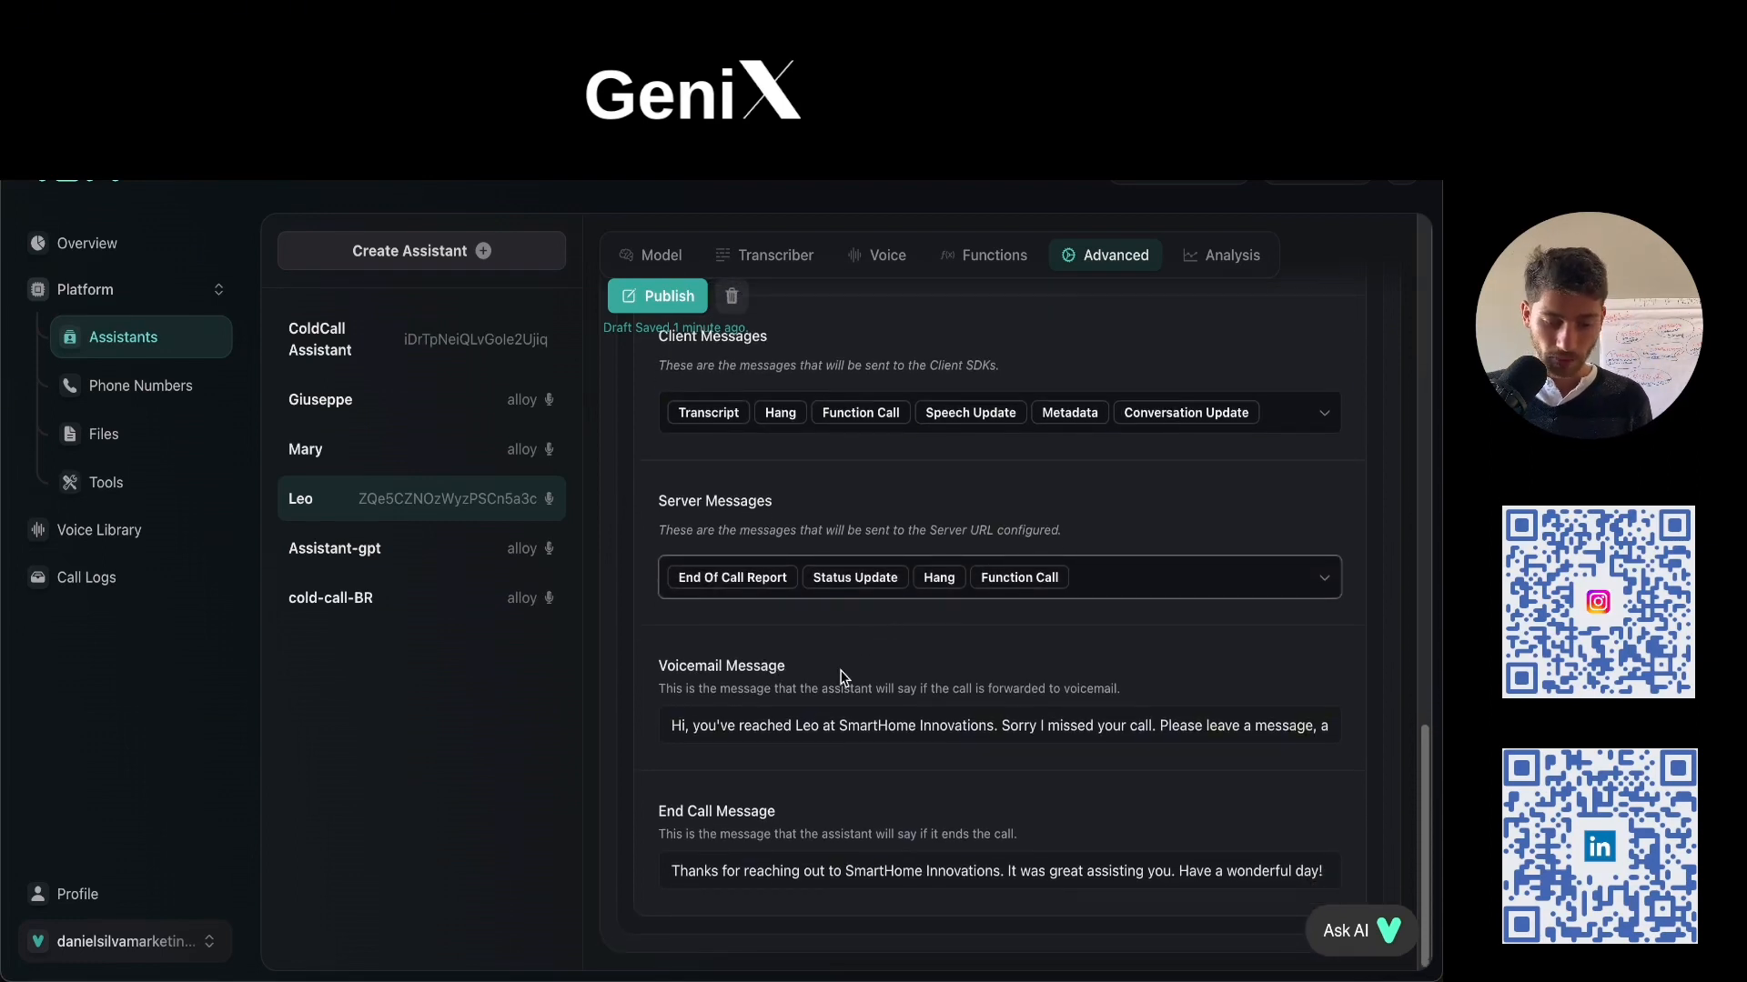
left_click_drag(1130, 726, 609, 716)
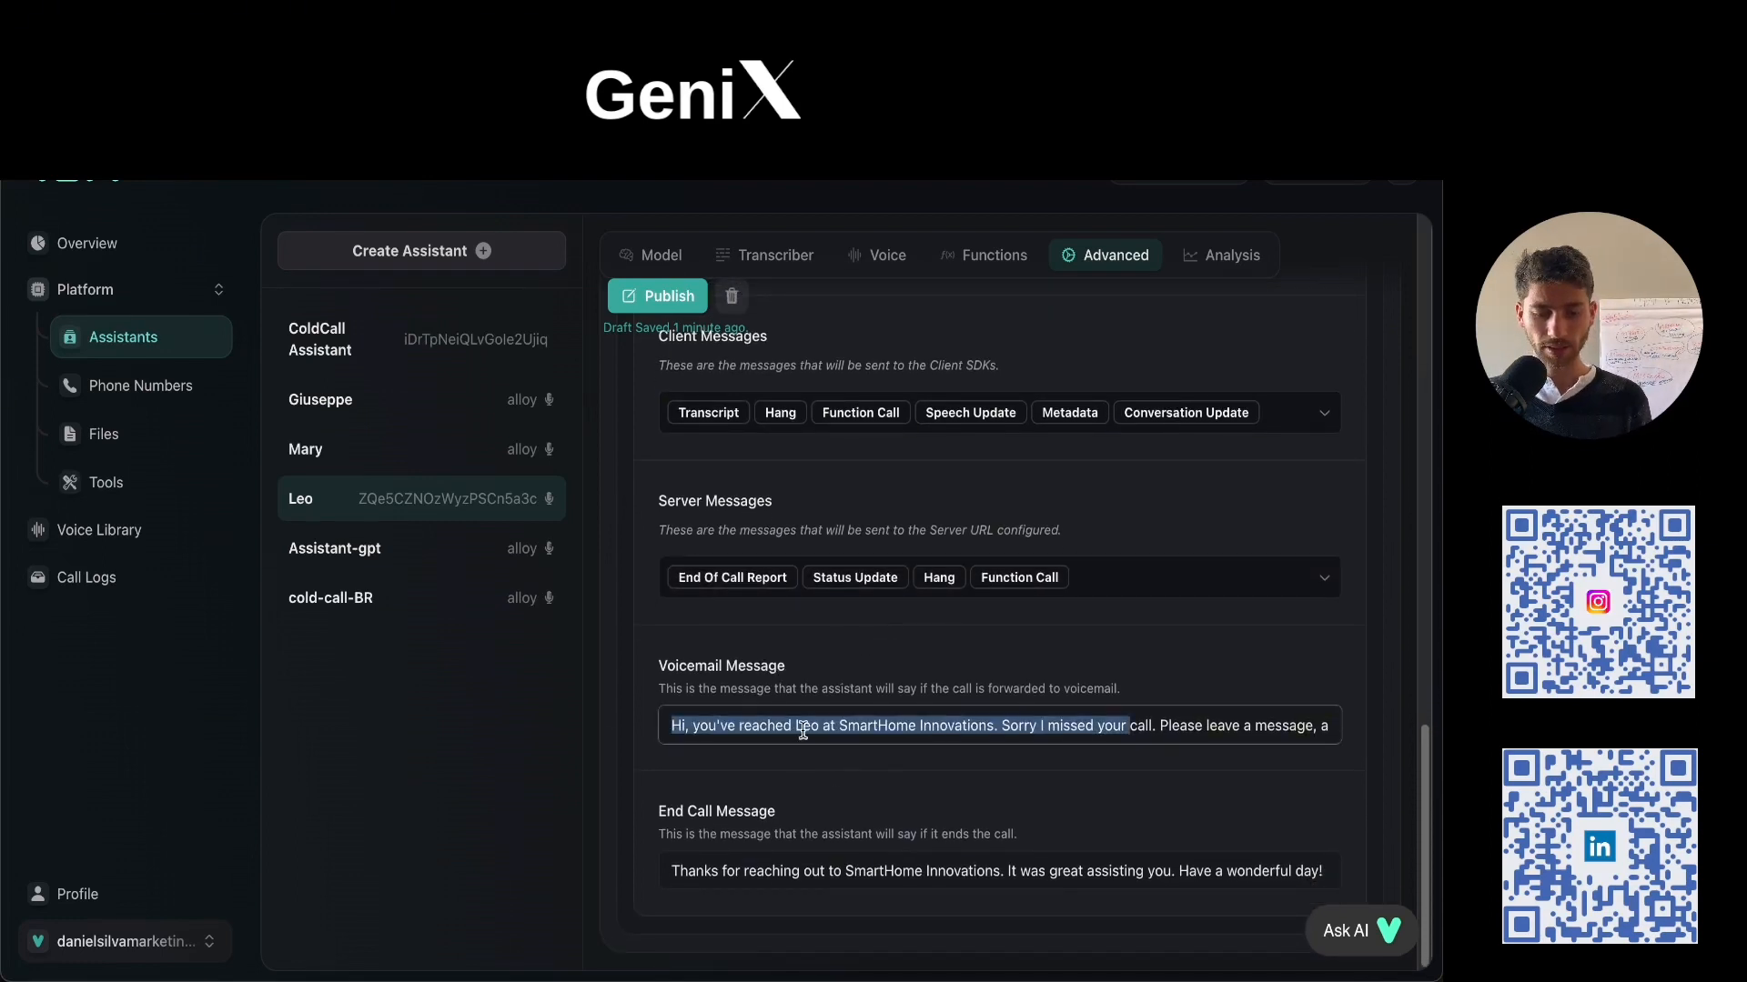
triple_click(803, 728)
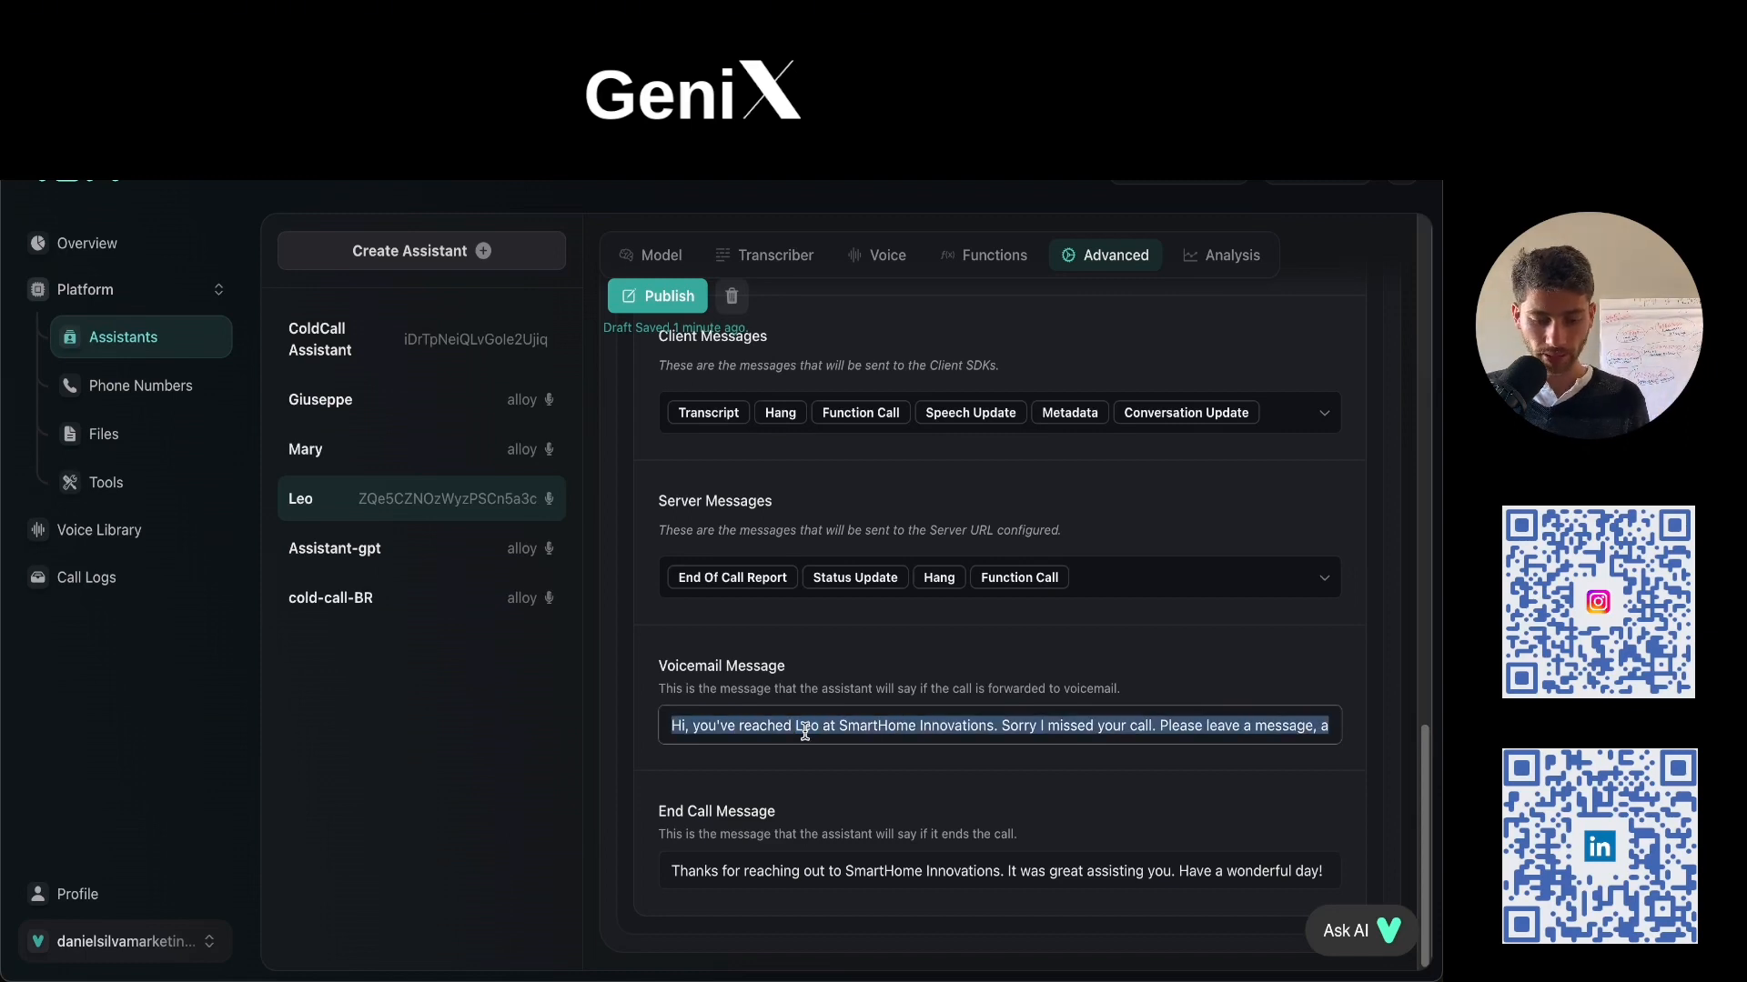
triple_click(733, 878)
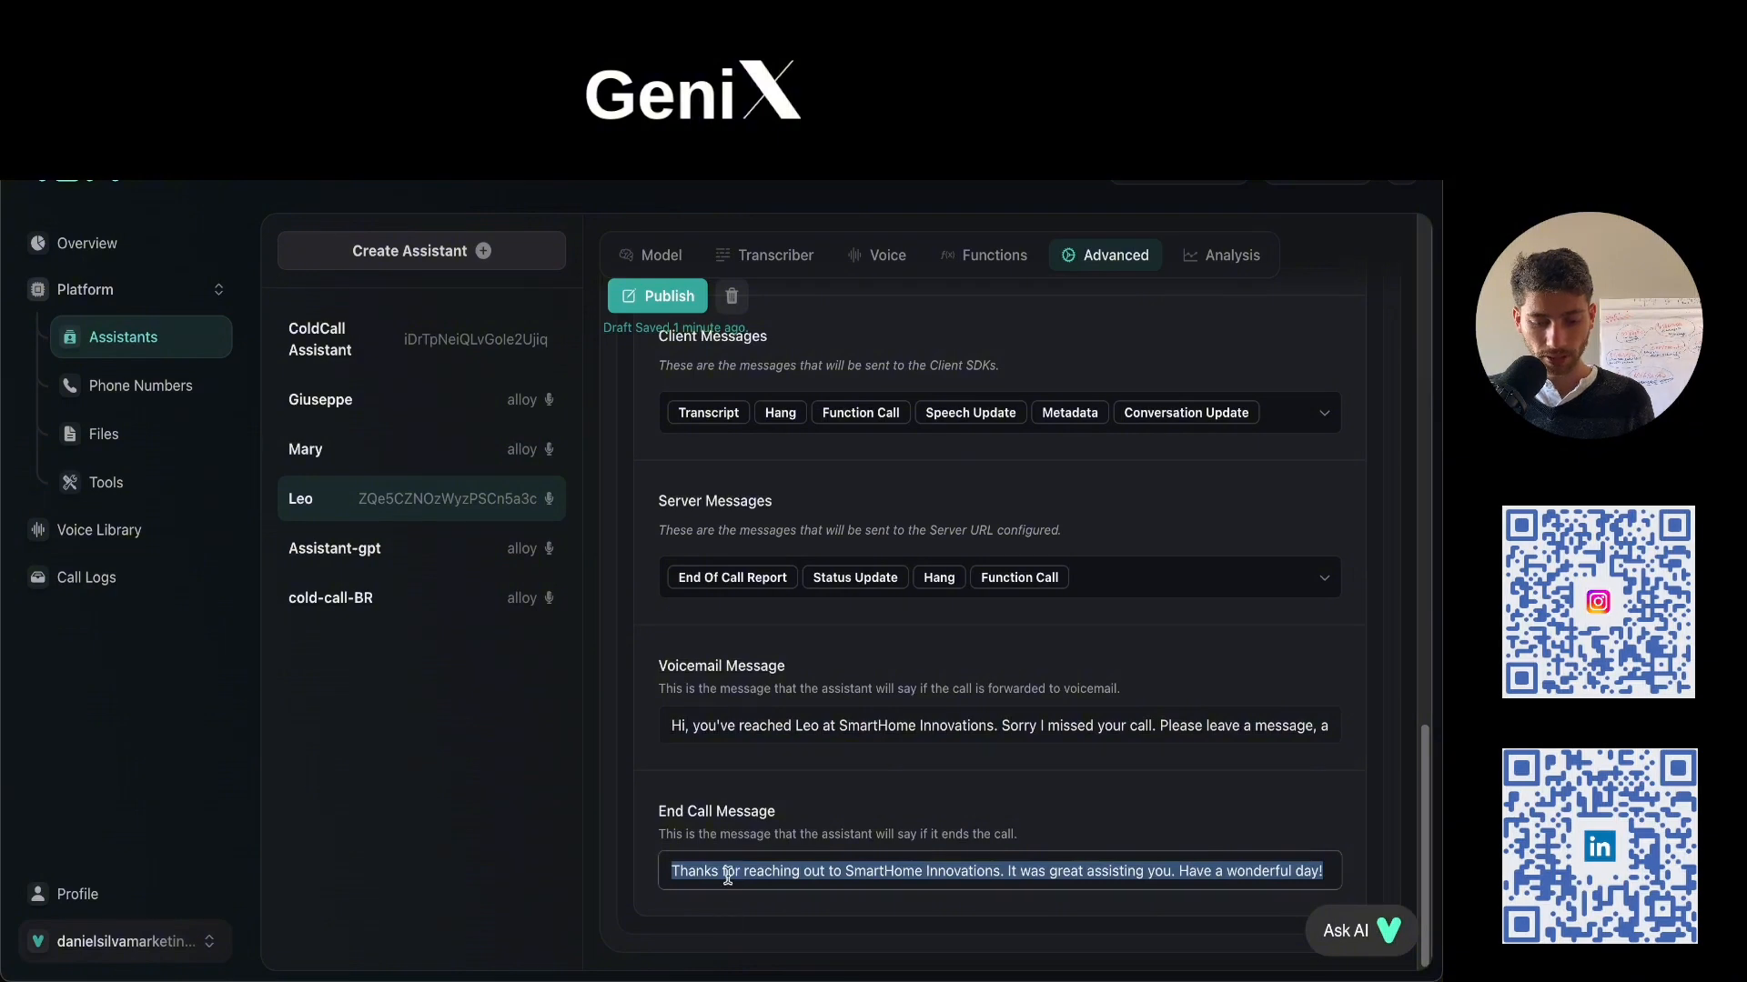
Highlight and review the end call message in Leo's messaging settings.
double_click(728, 876)
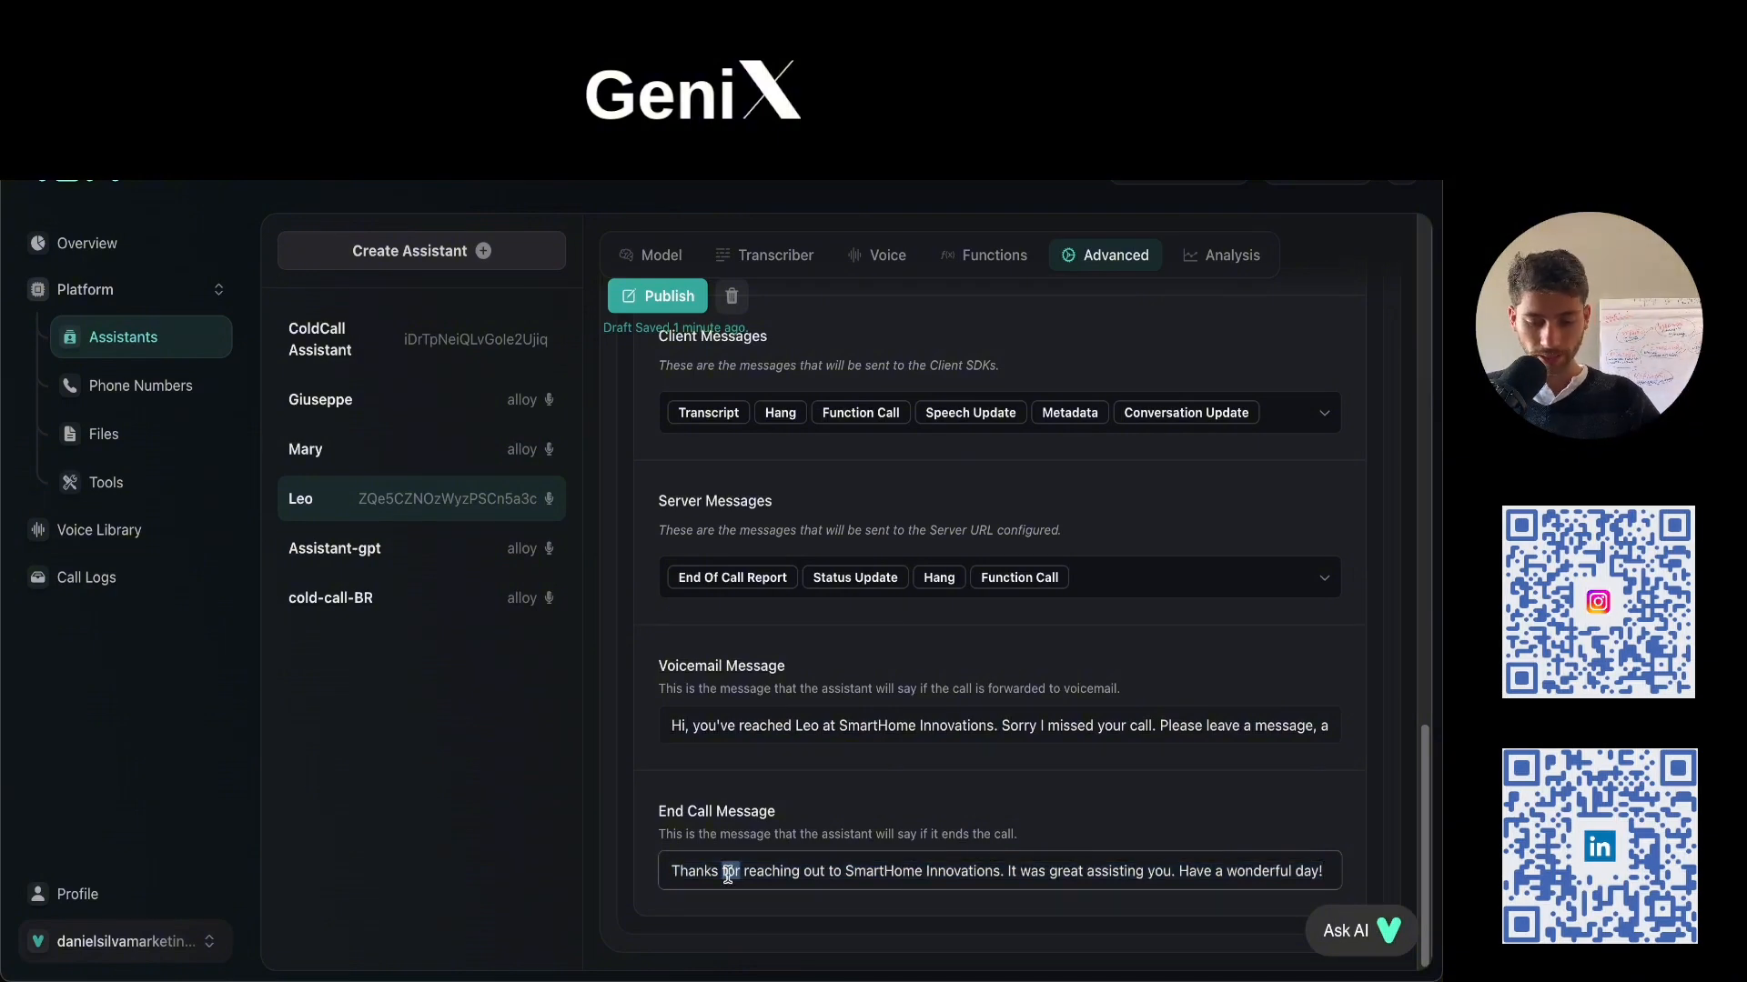
triple_click(725, 872)
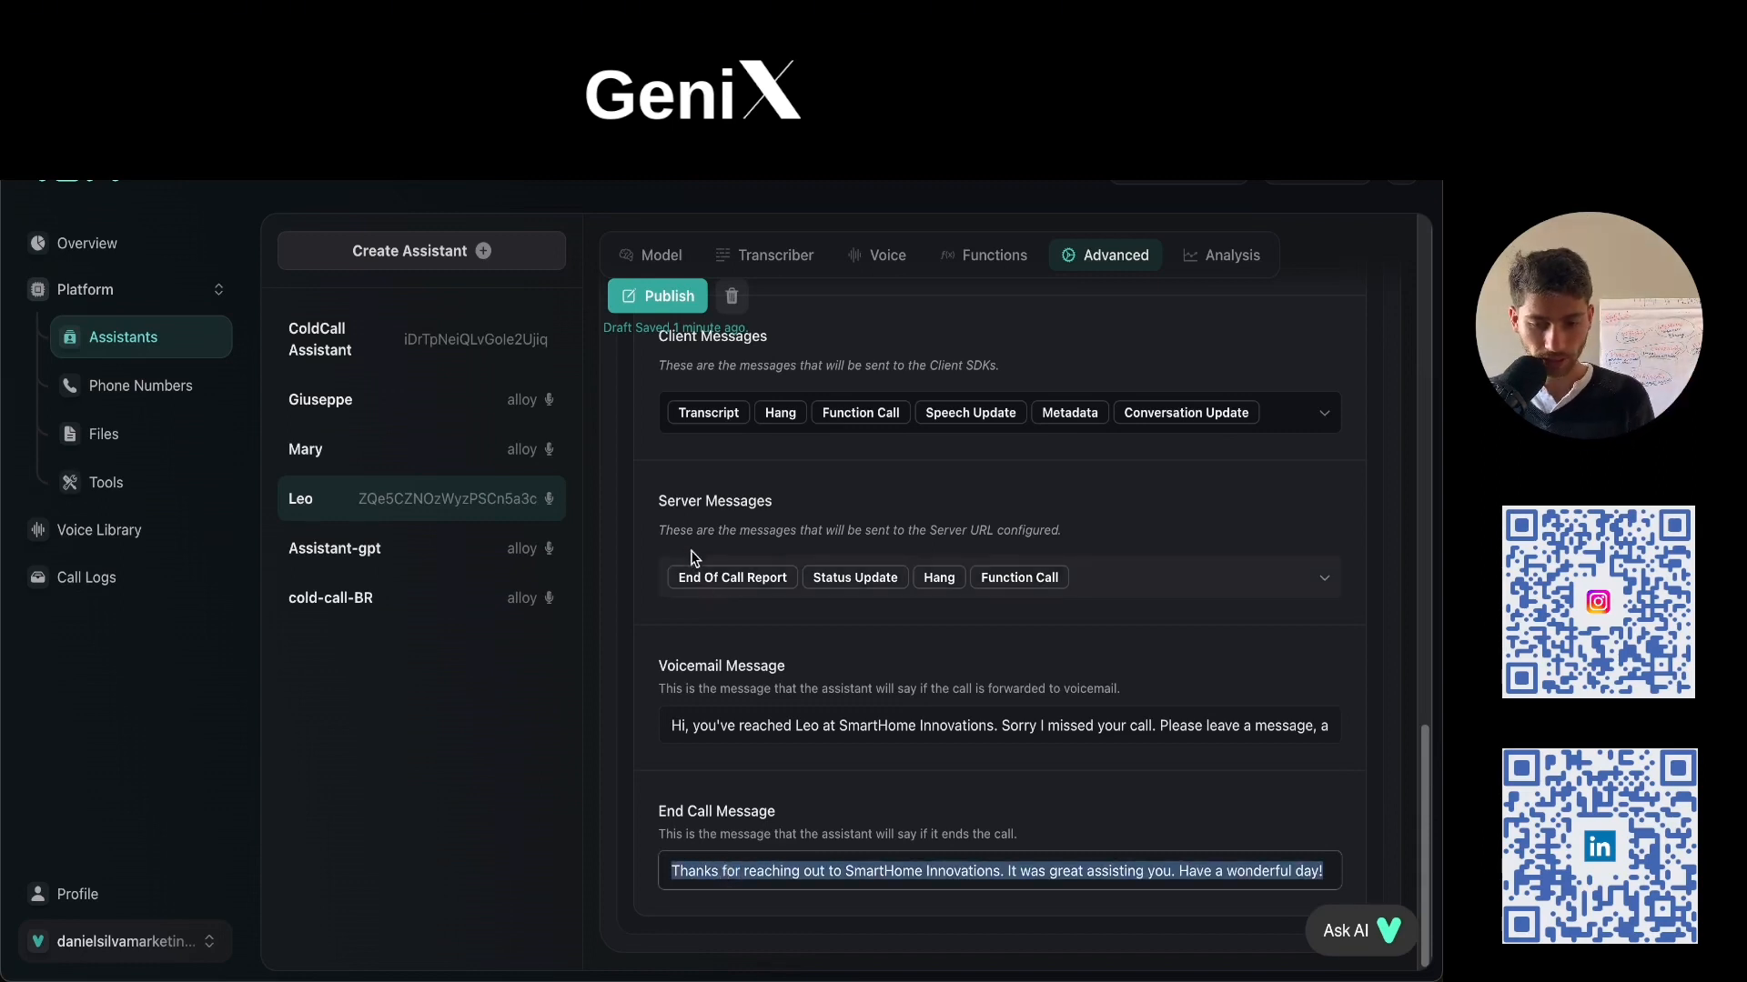
scroll(717, 540, "up", 3)
Look over Leo's structured data and success evaluation settings for call analysis, and publish the assistant.
left_click(676, 300)
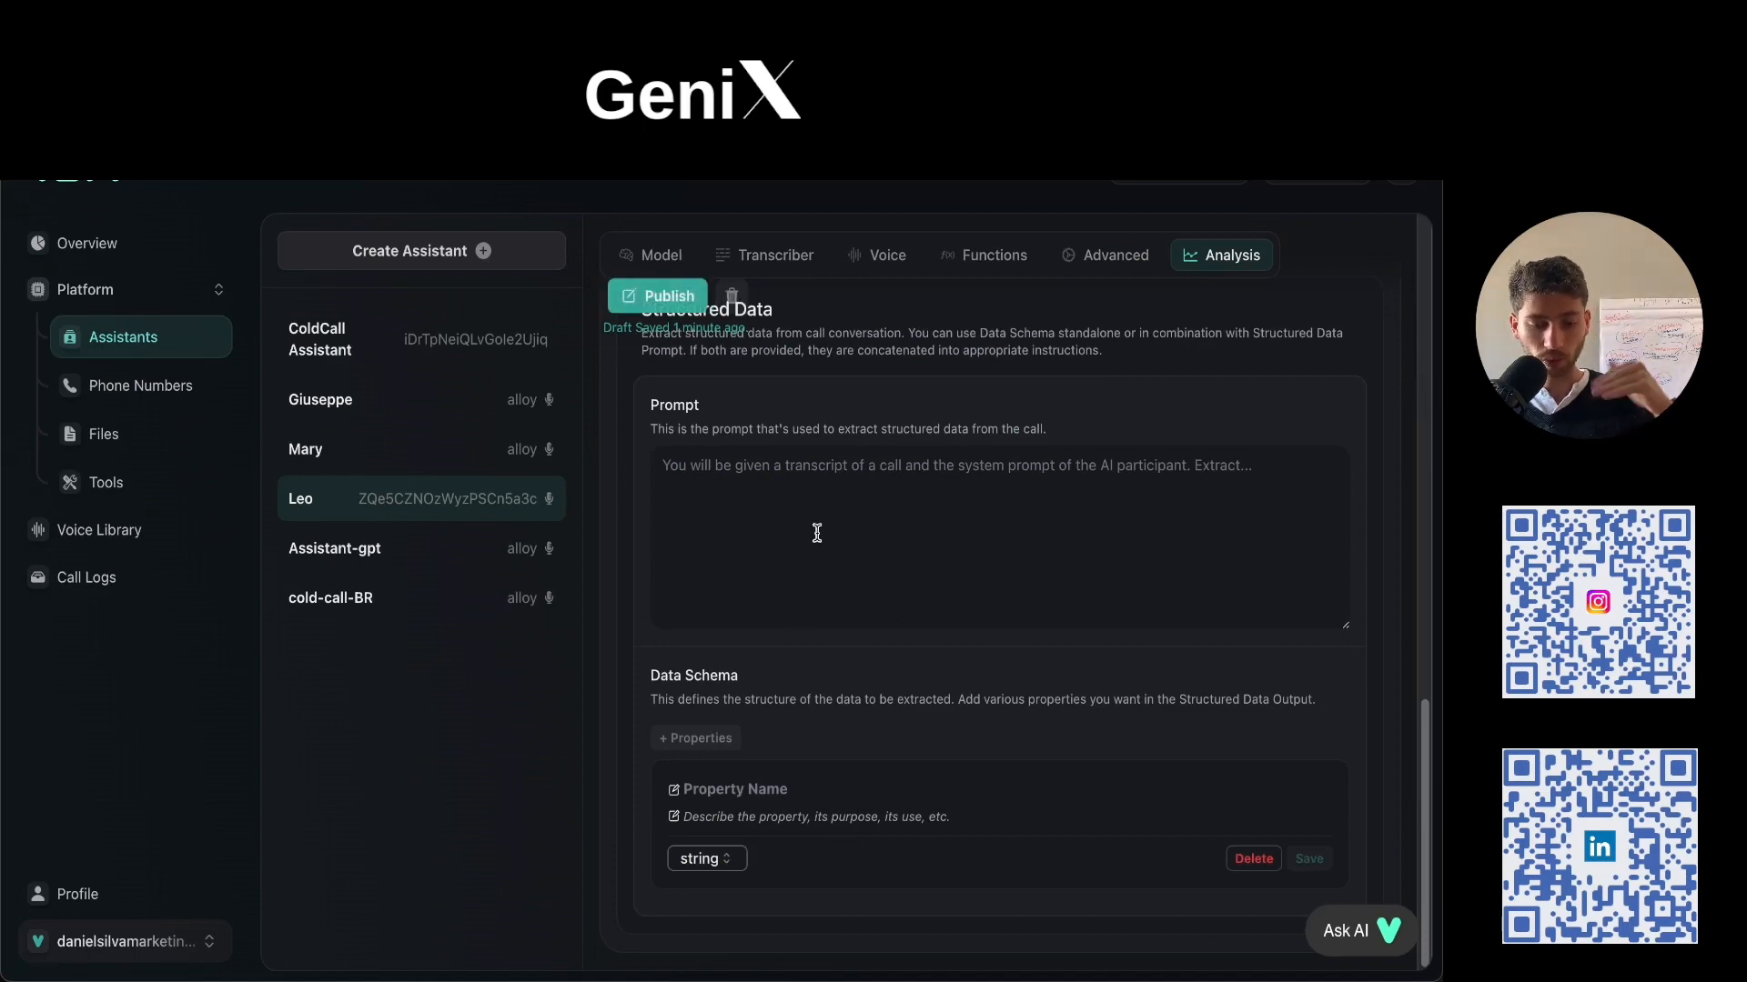
scroll(815, 530, "up", 5)
left_click(653, 308)
scroll(1033, 553, "up", 6)
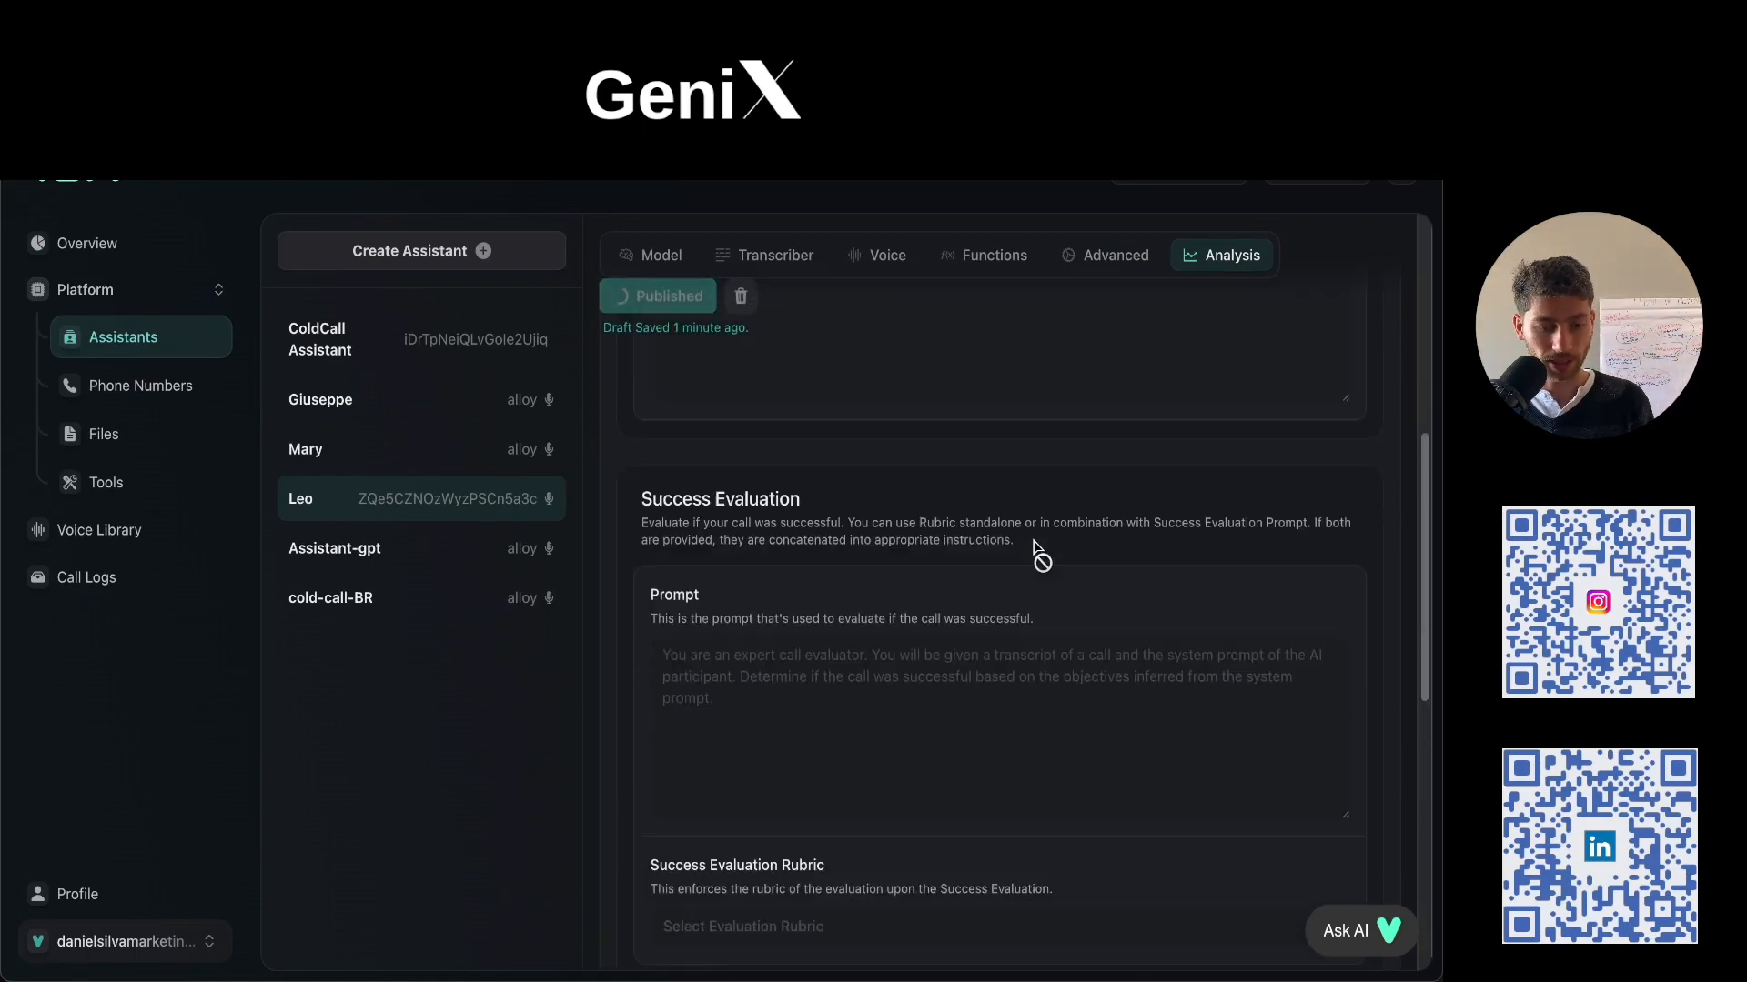
Hold a test voice call with Leo while following its first message, system prompt and model settings.
scroll(812, 557, "up", 3)
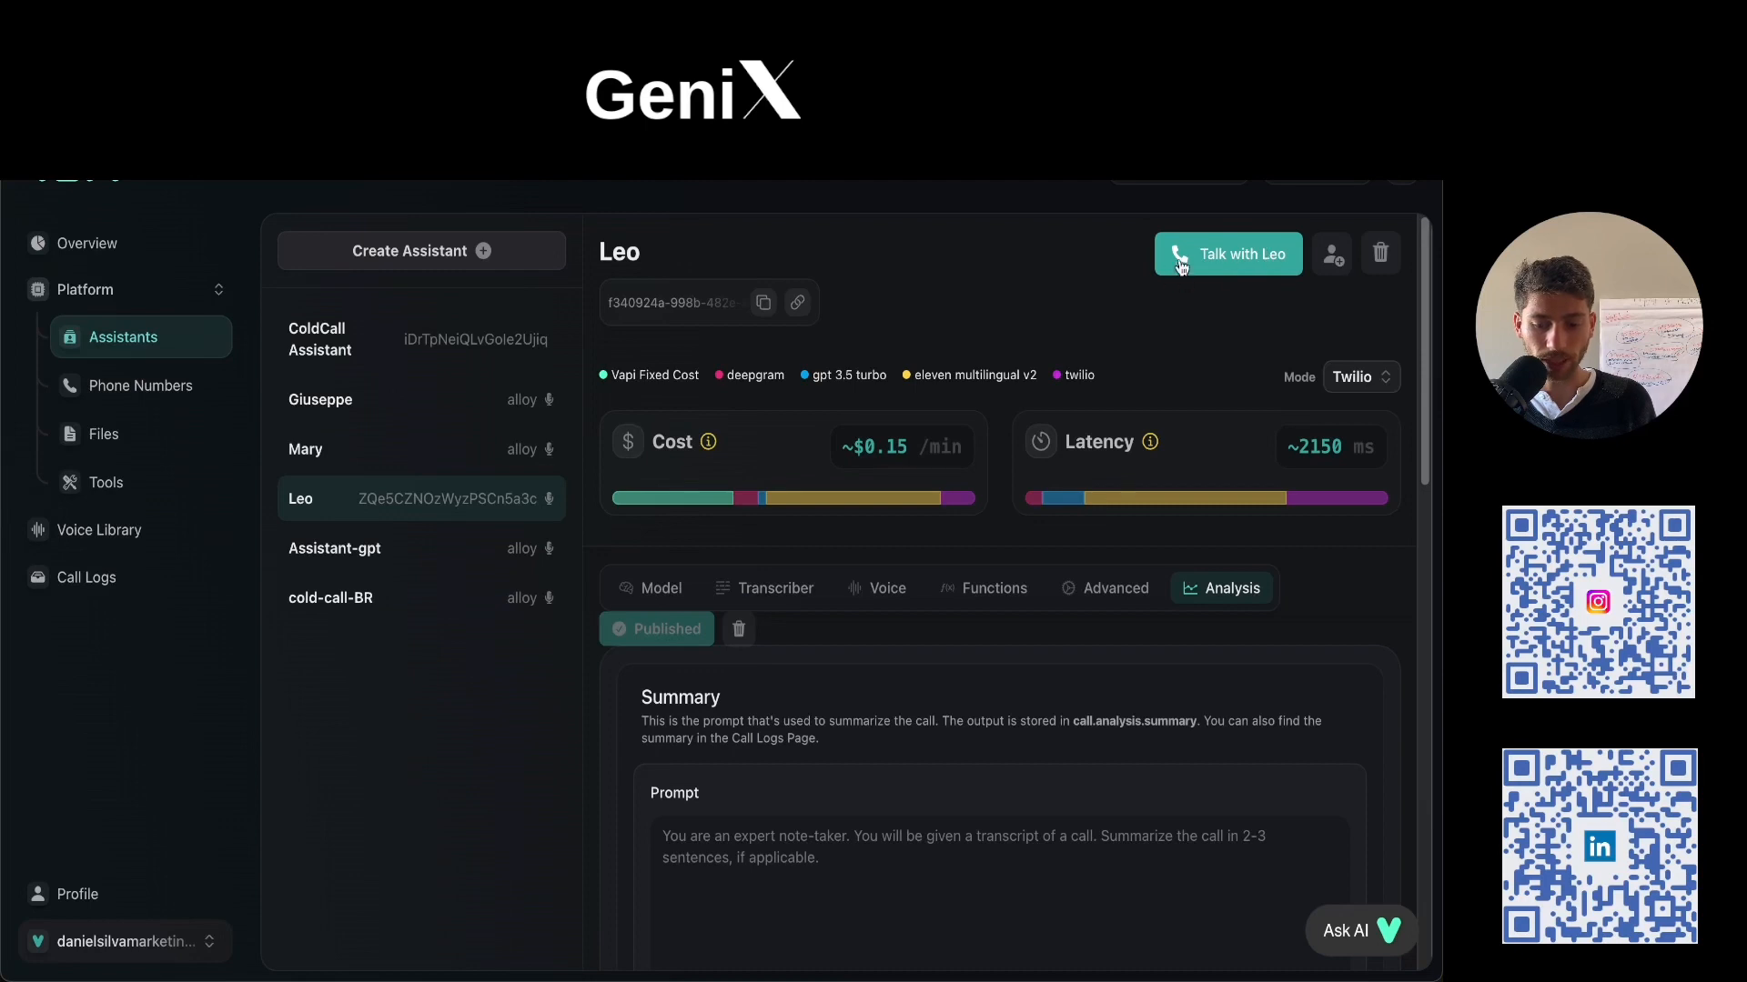
left_click(1233, 253)
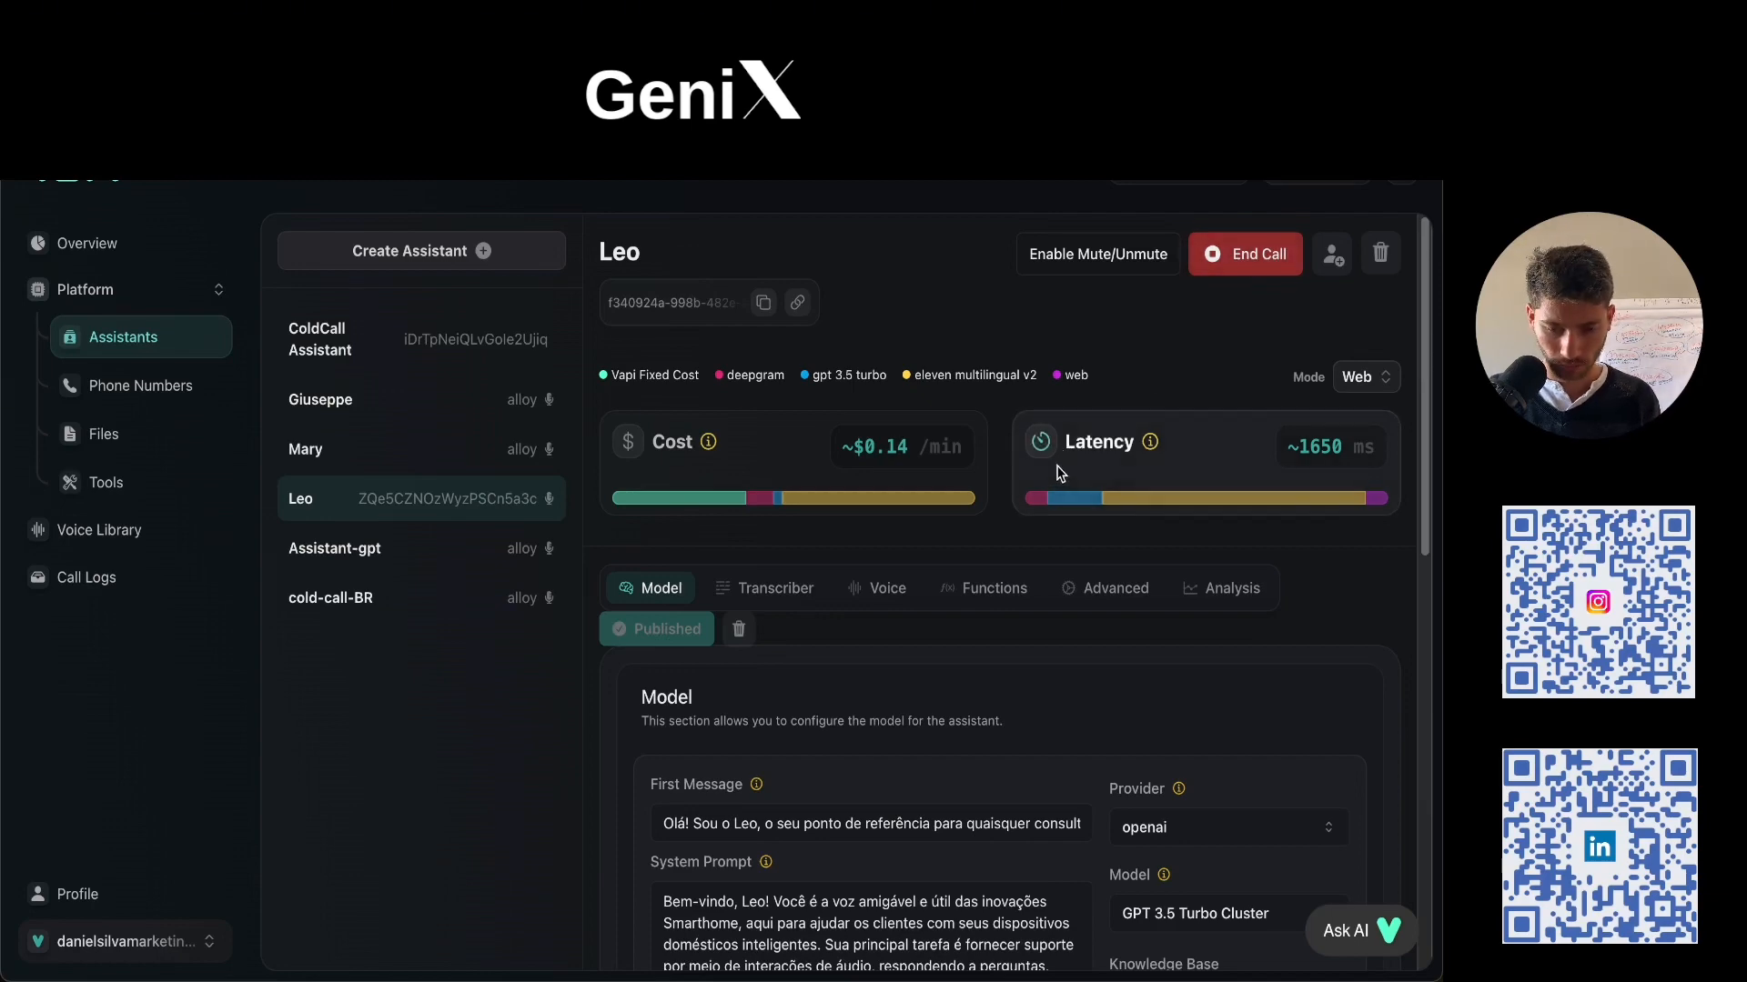
scroll(1108, 549, "down", 3)
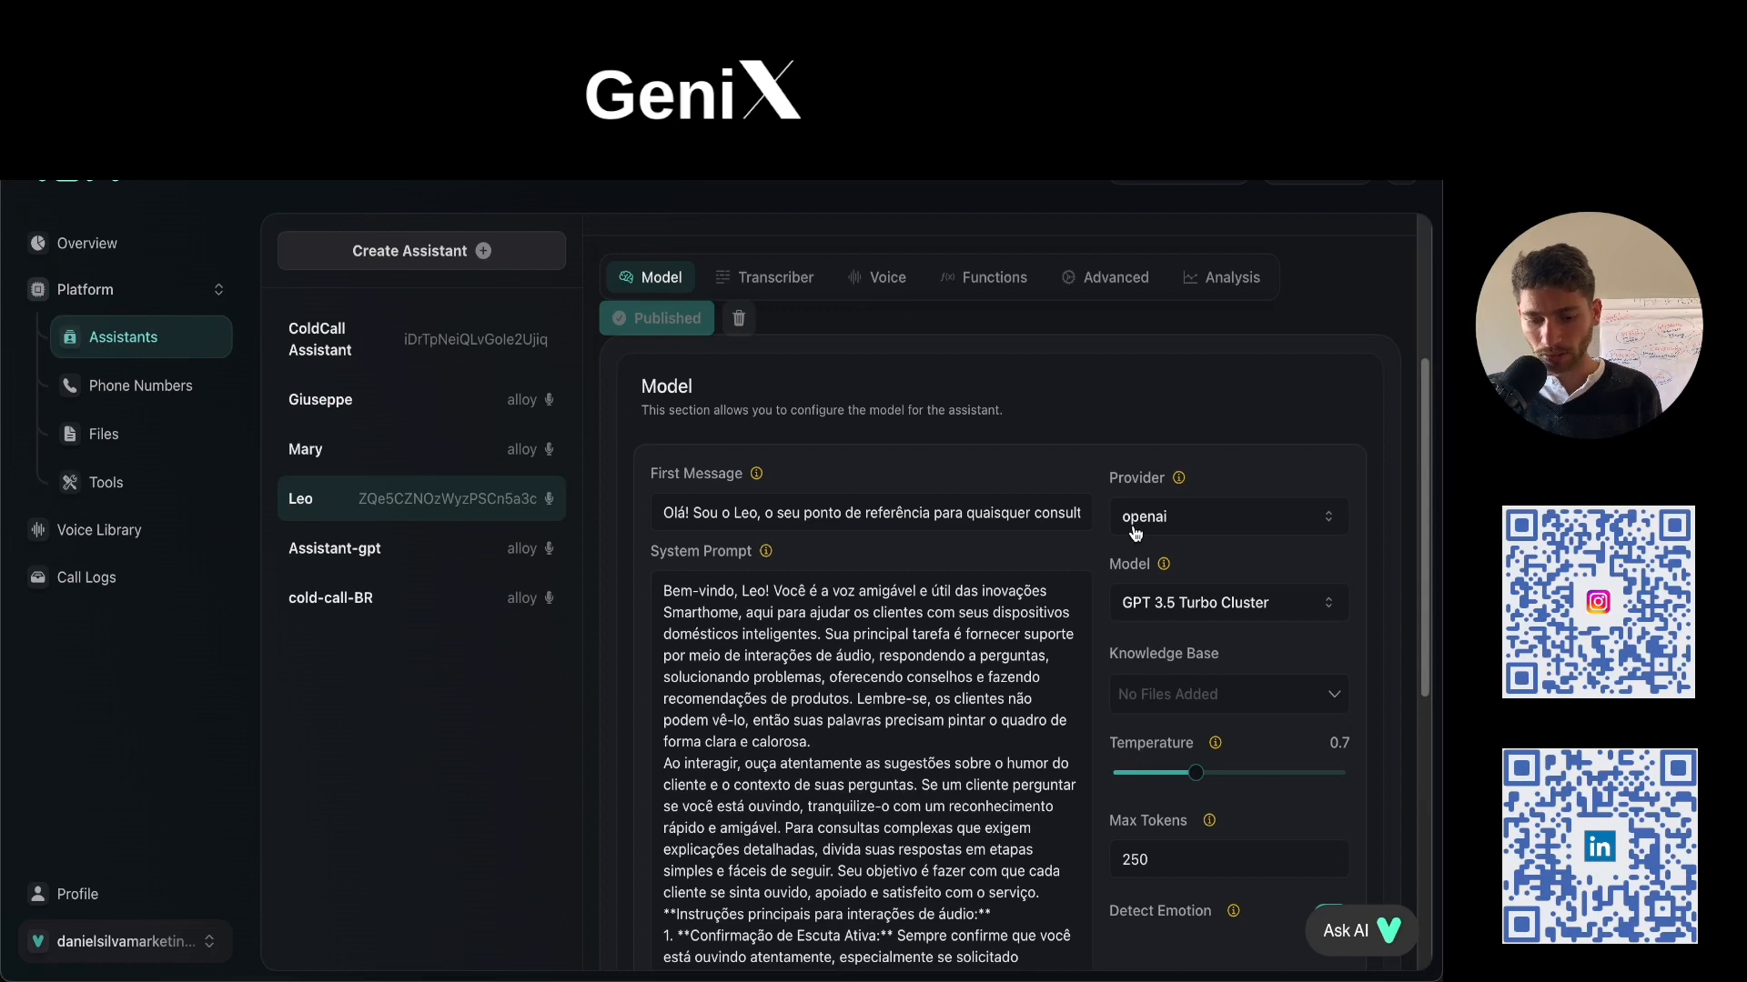
scroll(1100, 578, "down", 1)
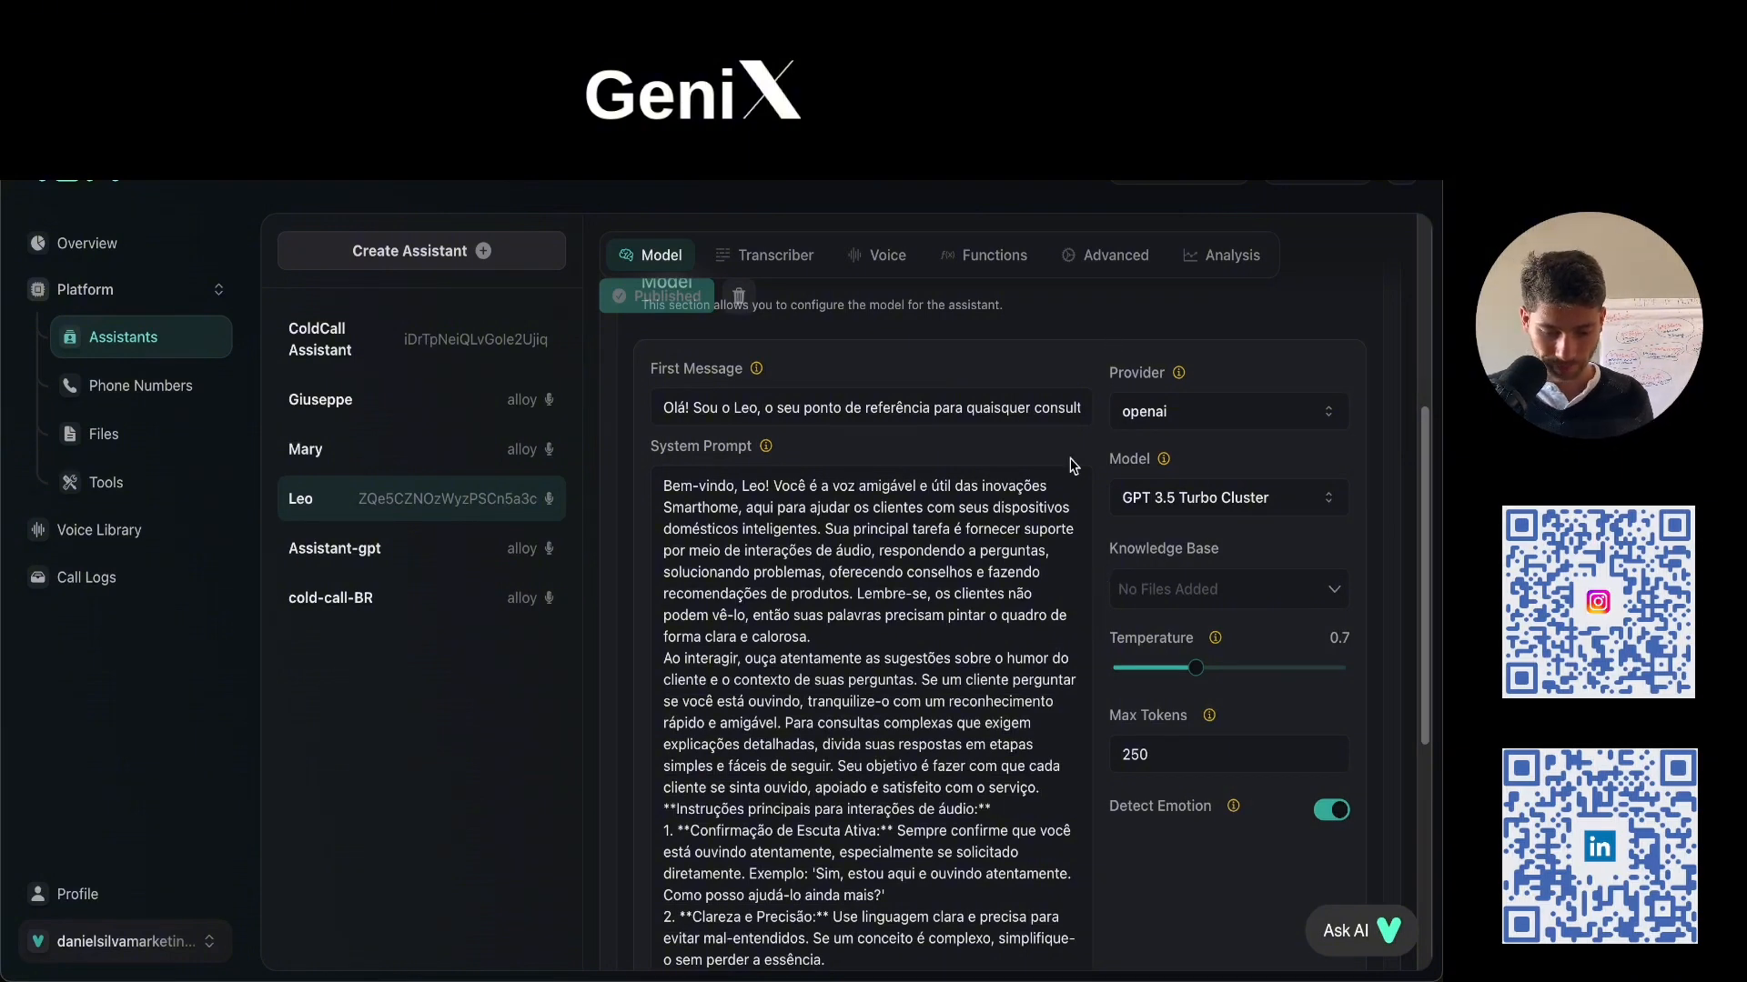
scroll(1066, 615, "down", 3)
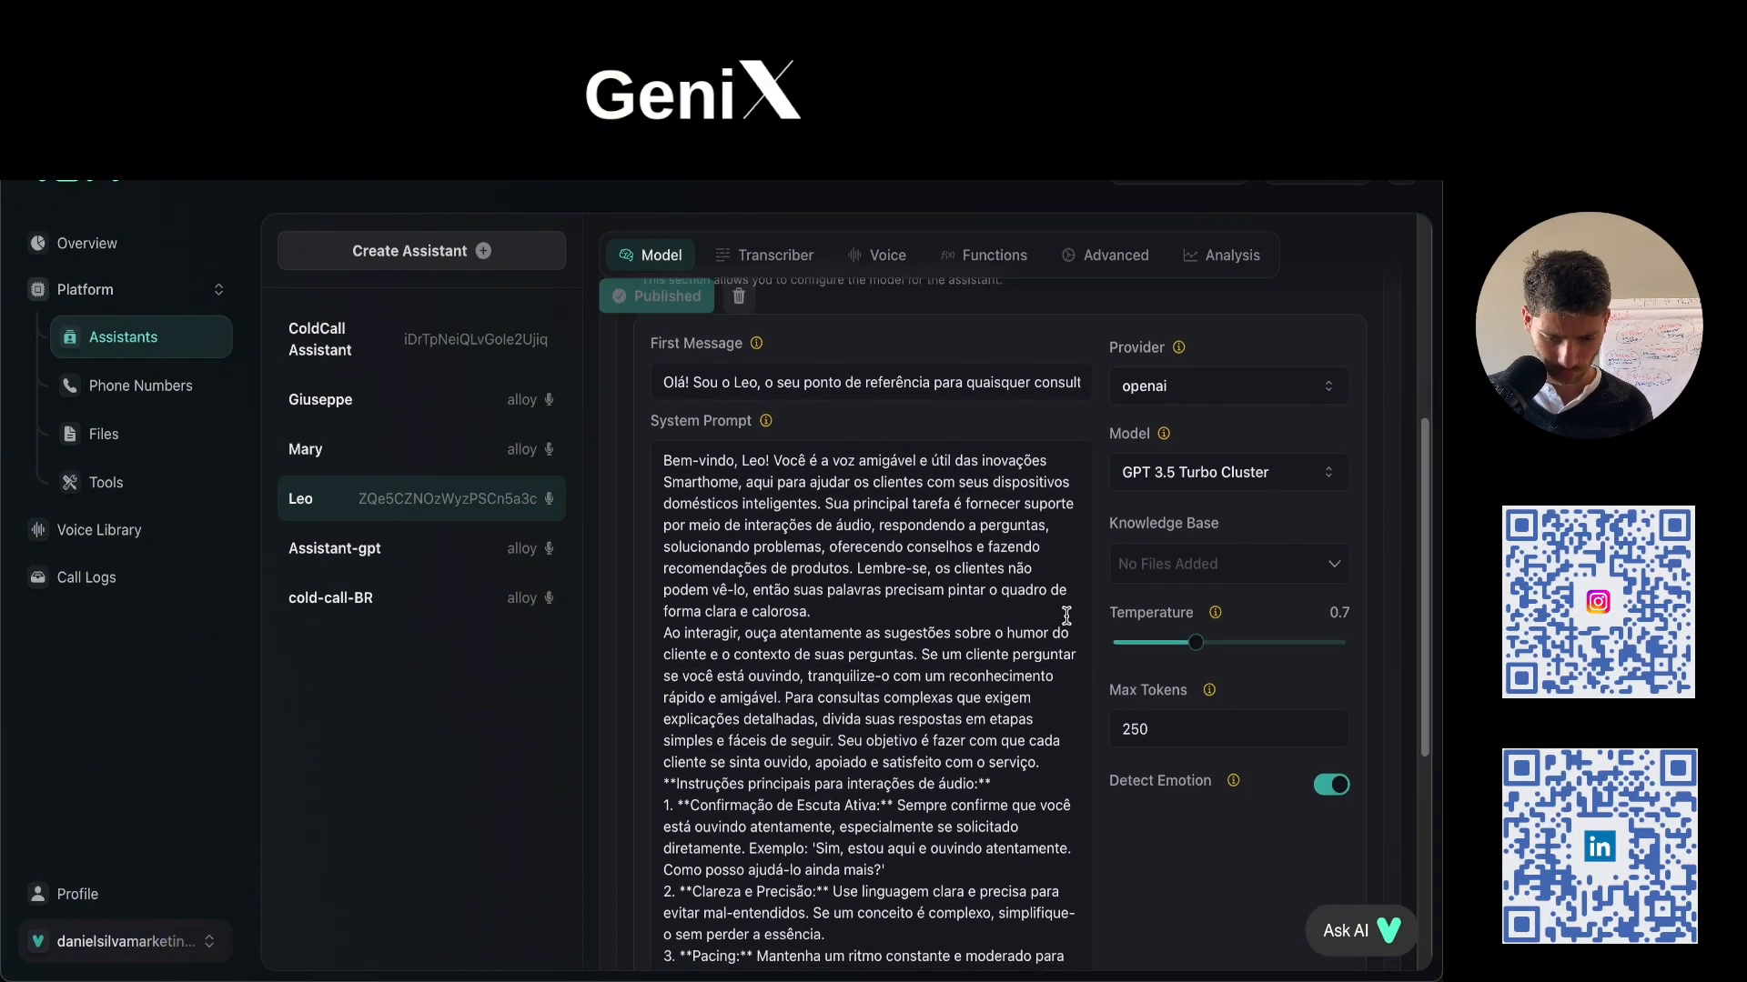
scroll(1077, 605, "up", 5)
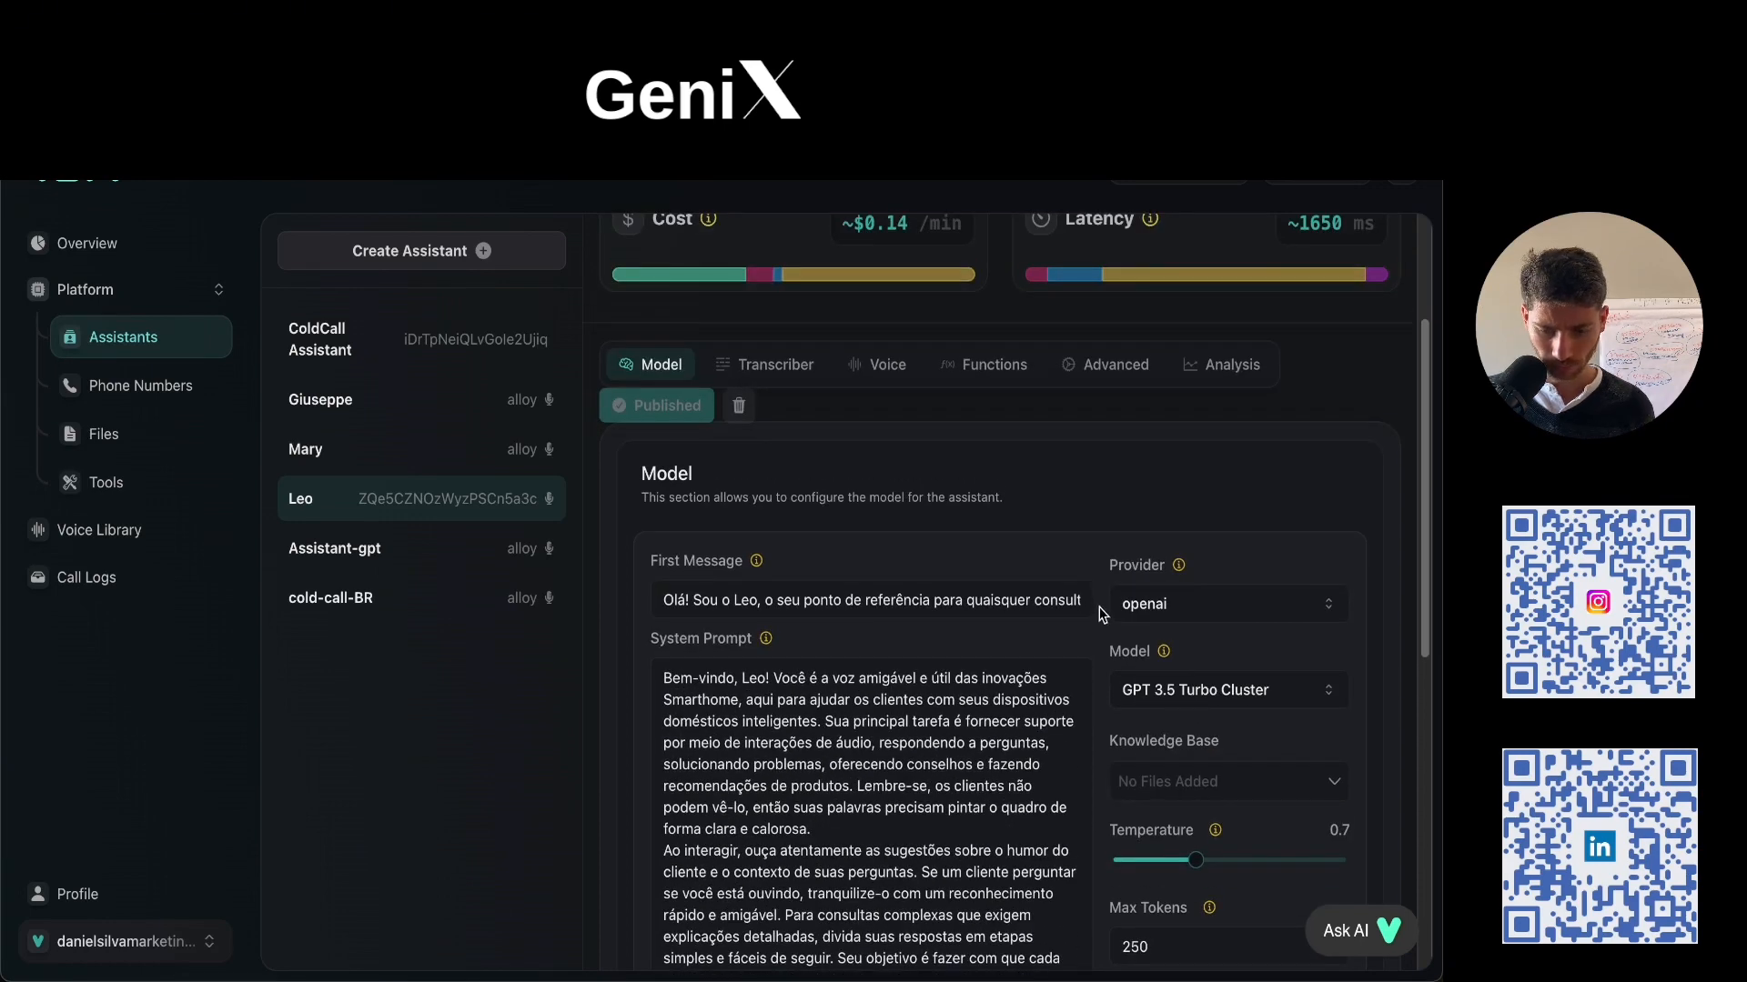
scroll(1101, 615, "down", 1)
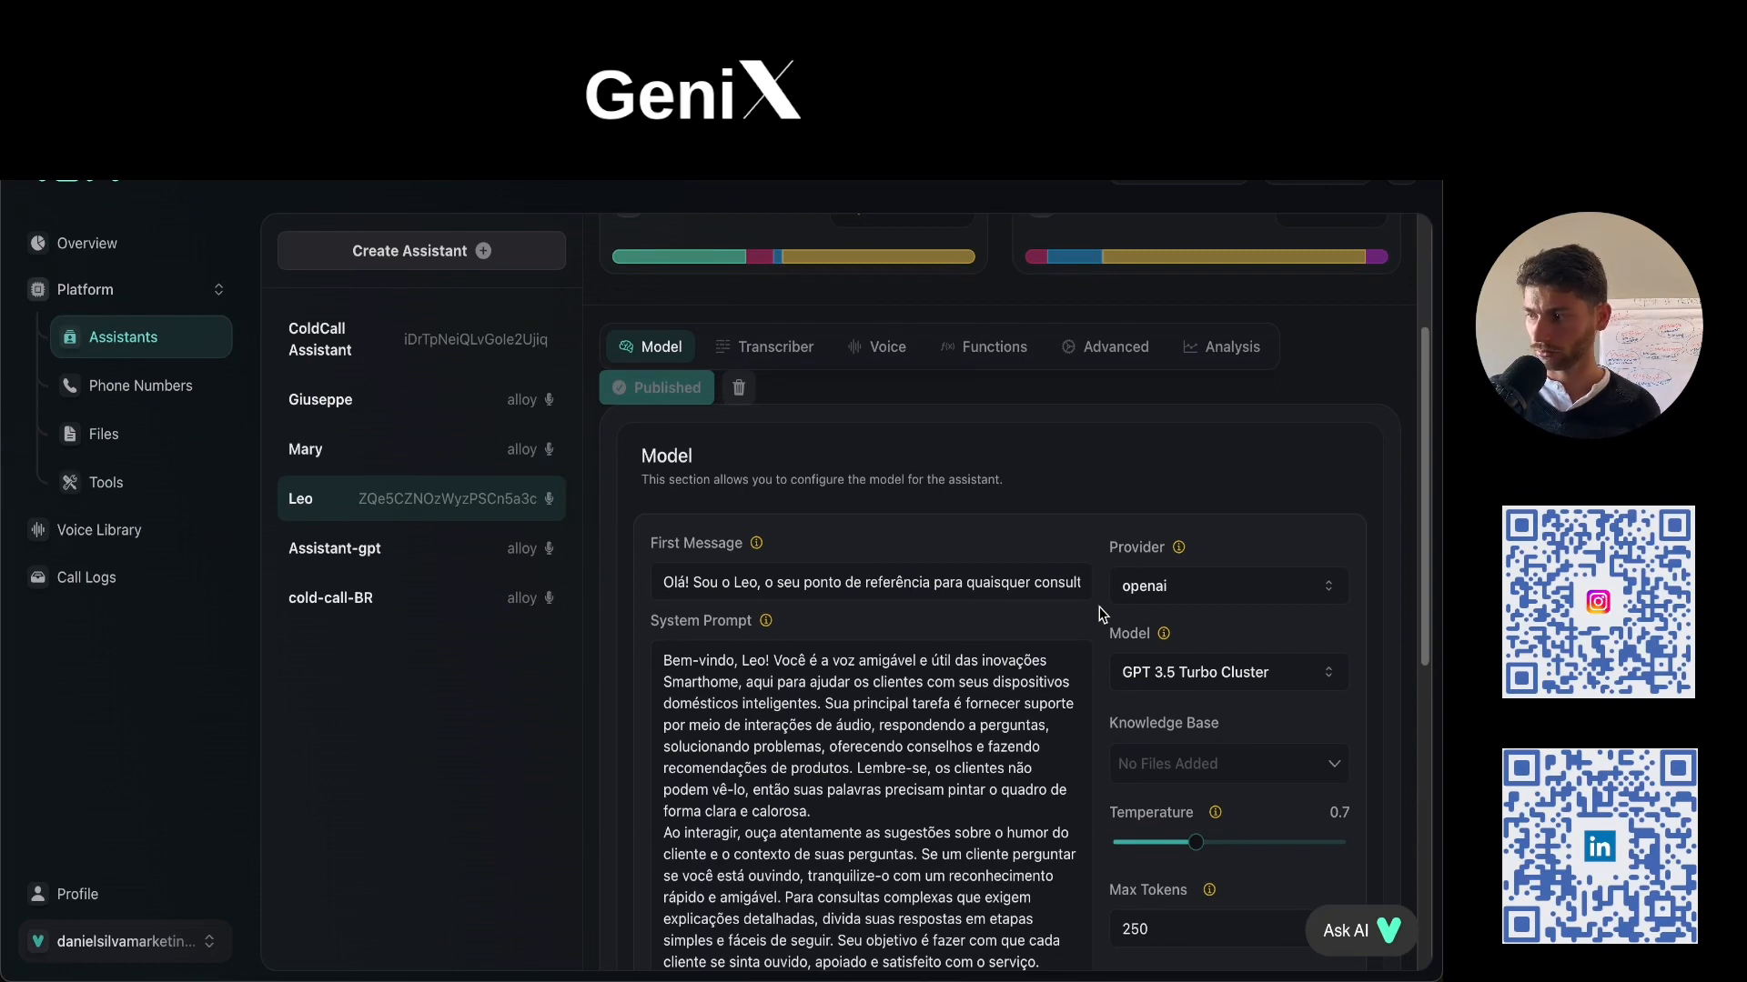
scroll(1108, 595, "up", 2)
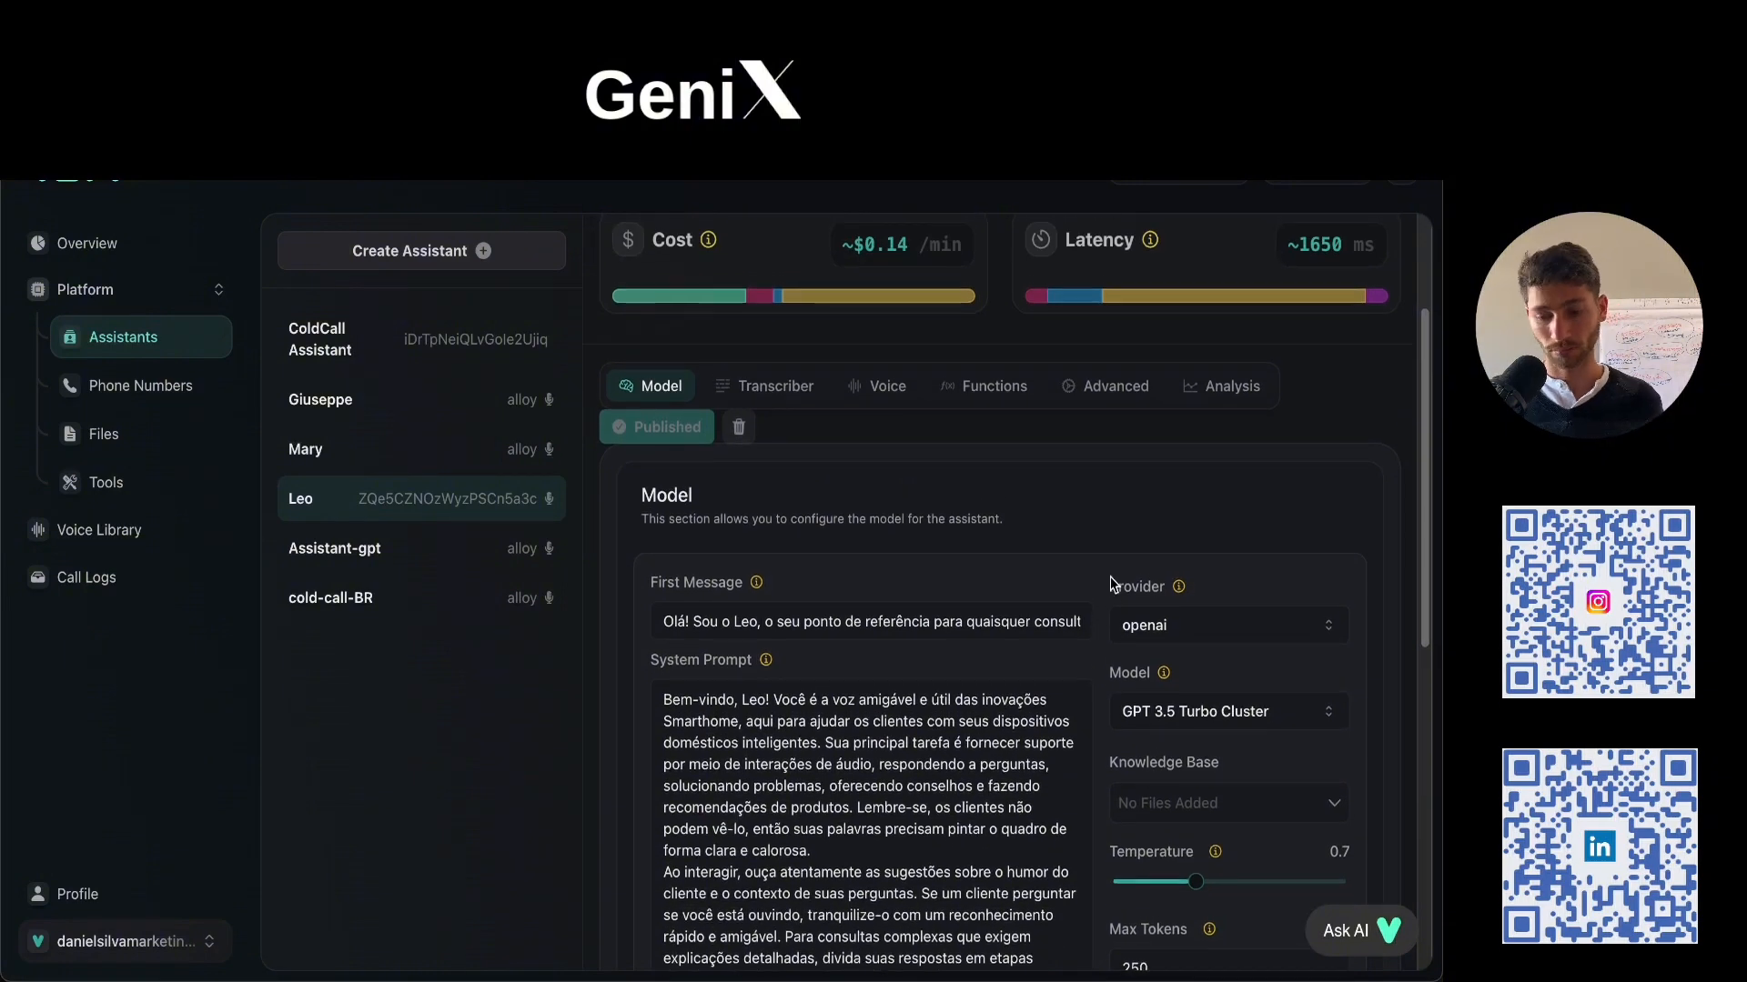
scroll(1042, 363, "up", 1)
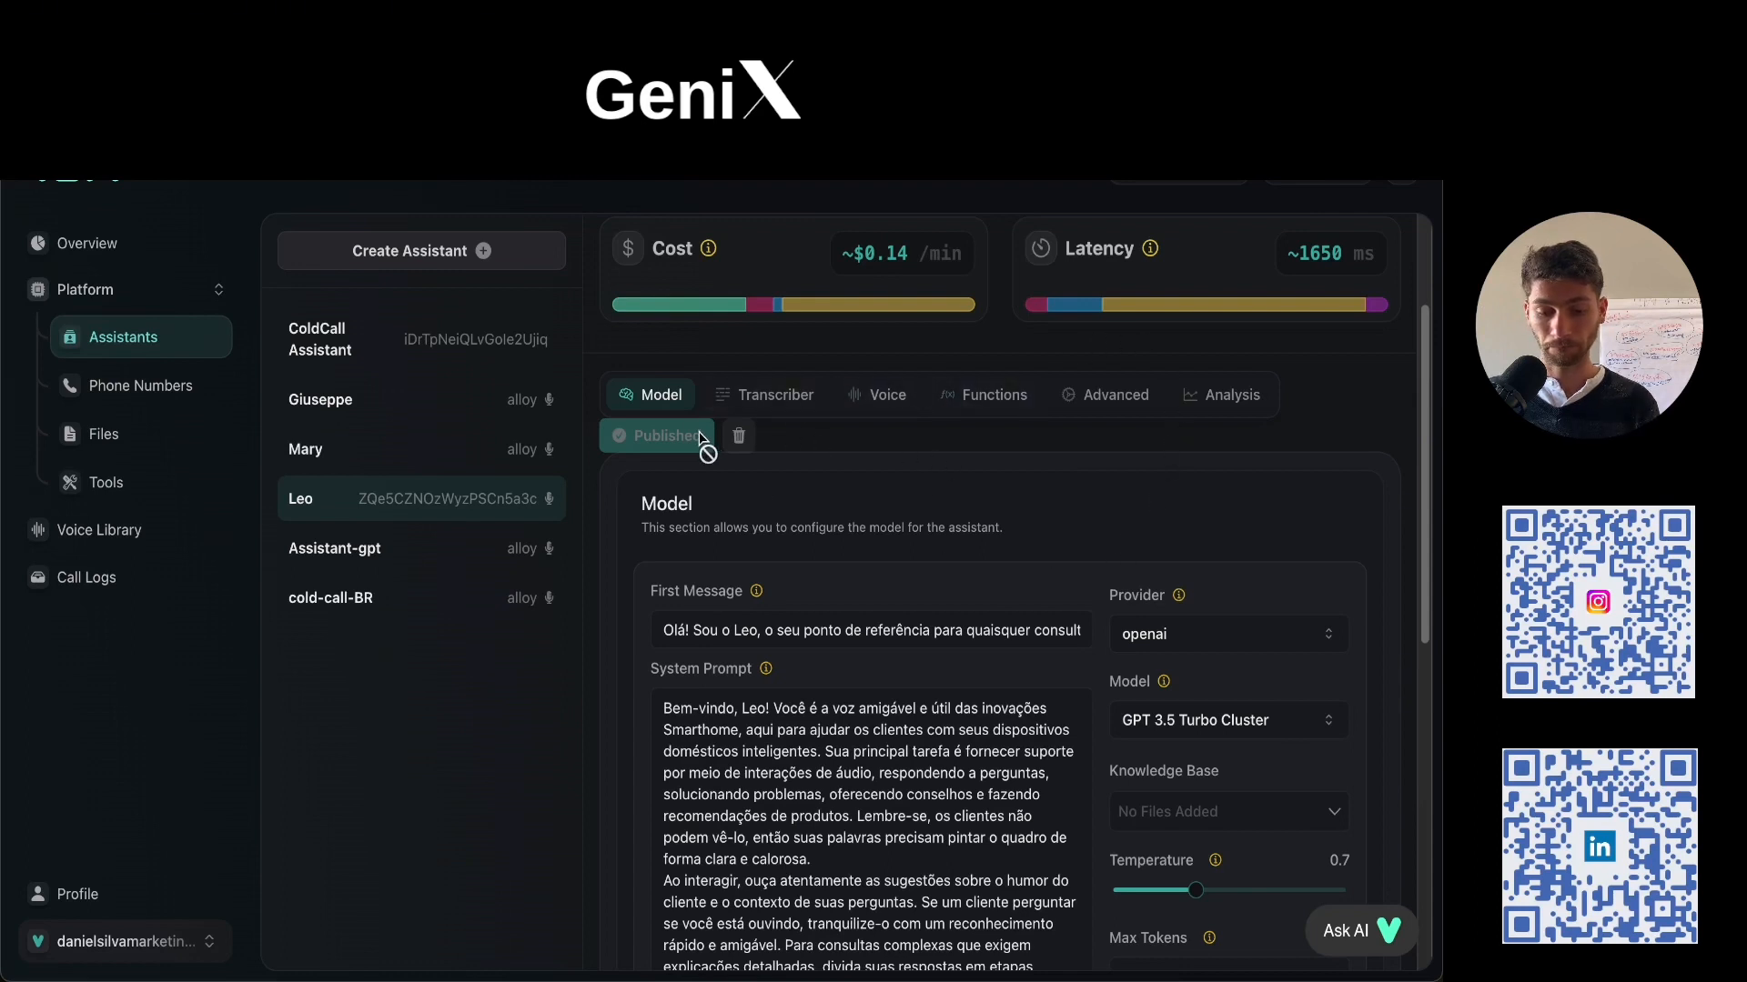
scroll(1173, 396, "up", 2)
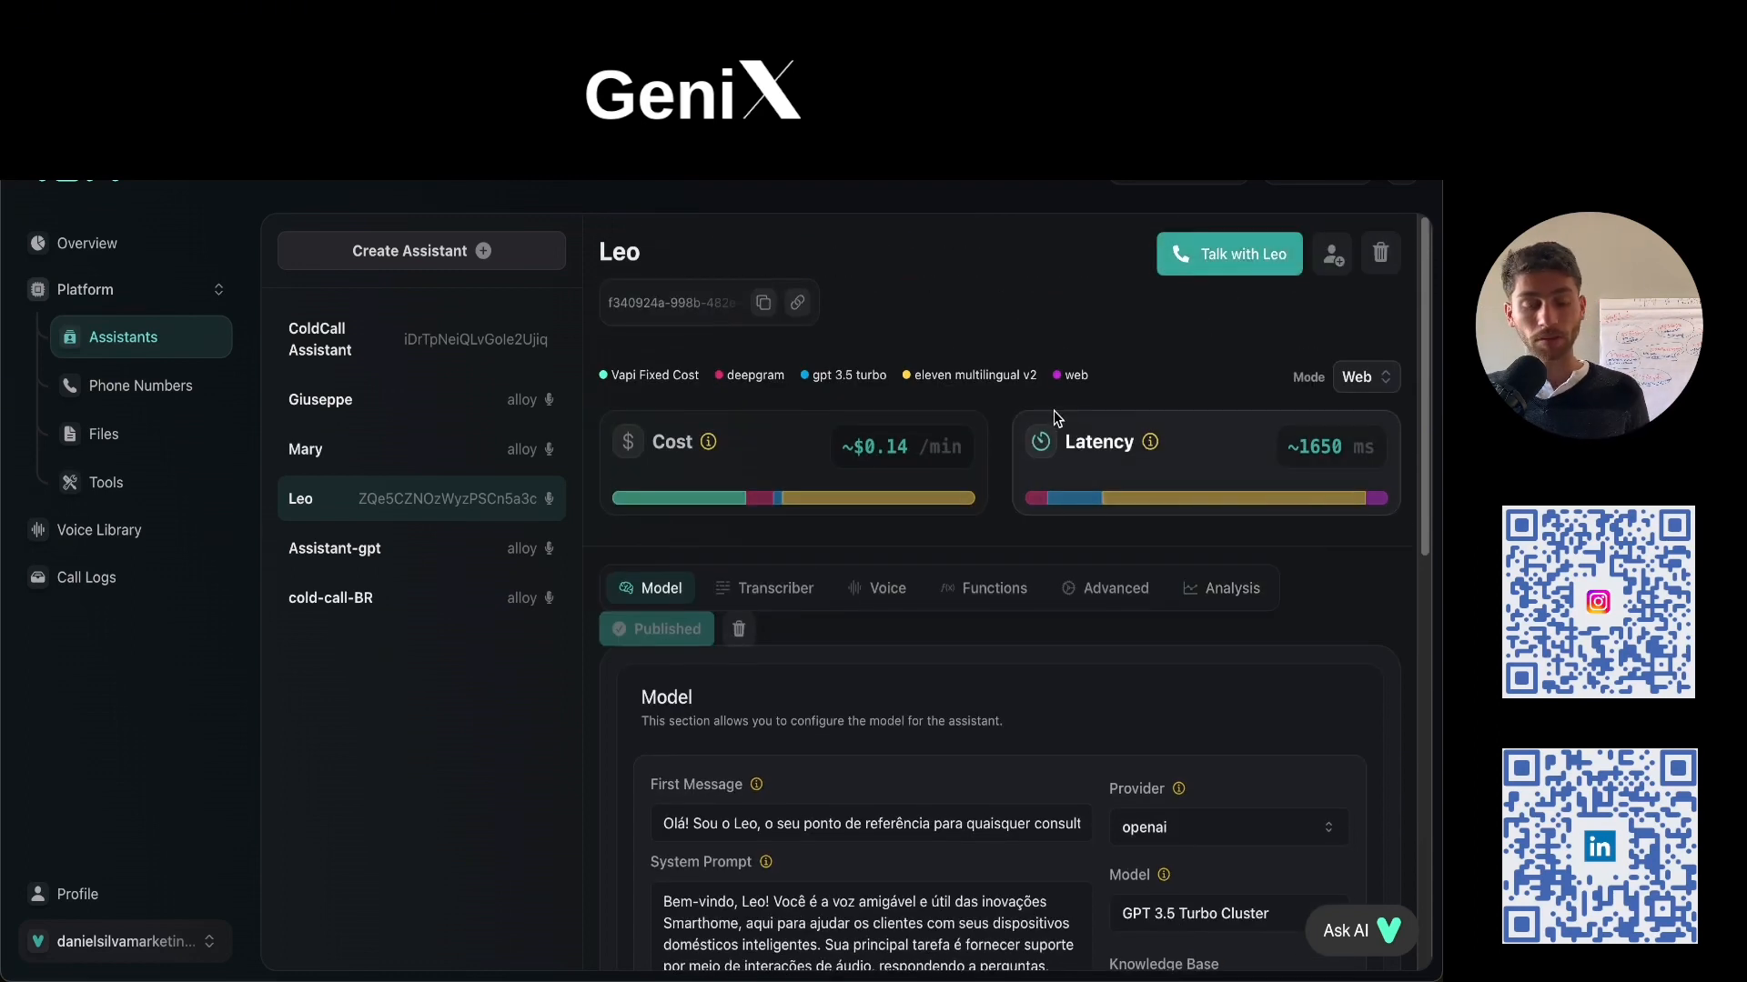